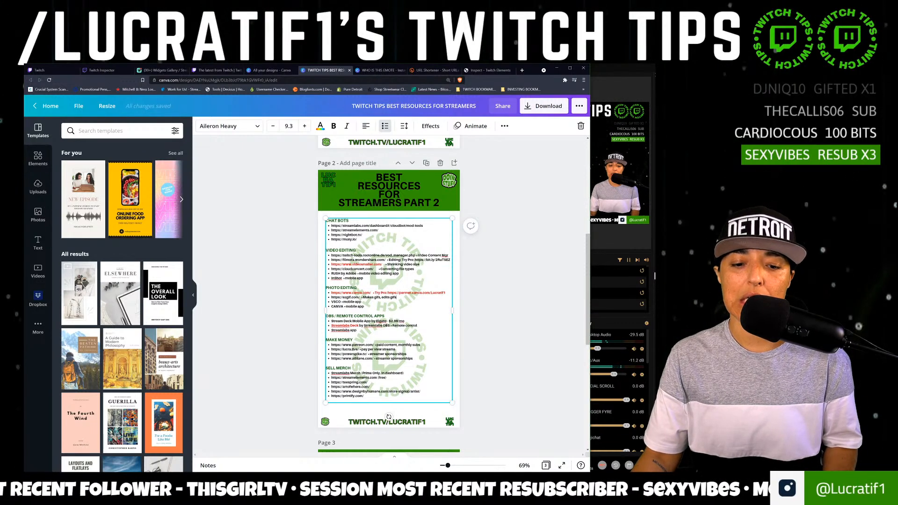
Change the page 1 heading from GET CONTENT to GET & MAKE CONTENT with EMOTES.
scroll(389, 293, "up", 3)
scroll(379, 280, "up", 3)
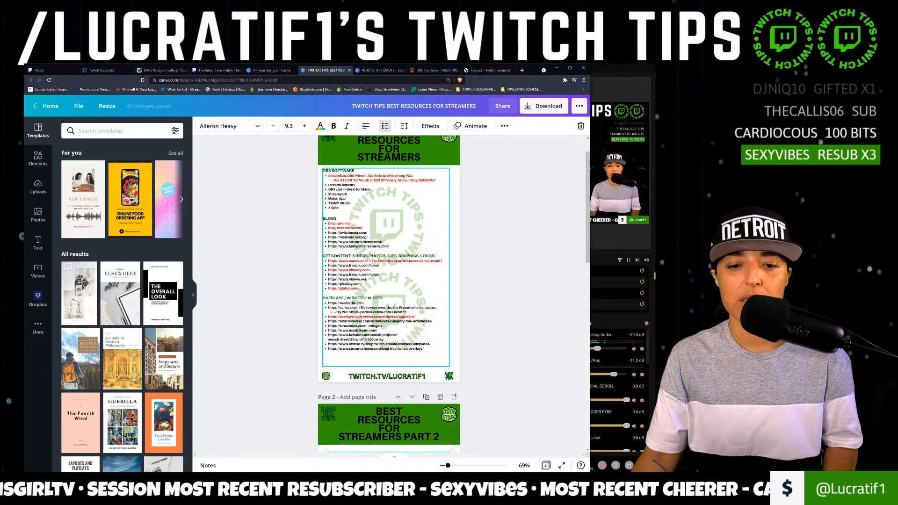
left_click(332, 256)
left_click(331, 256)
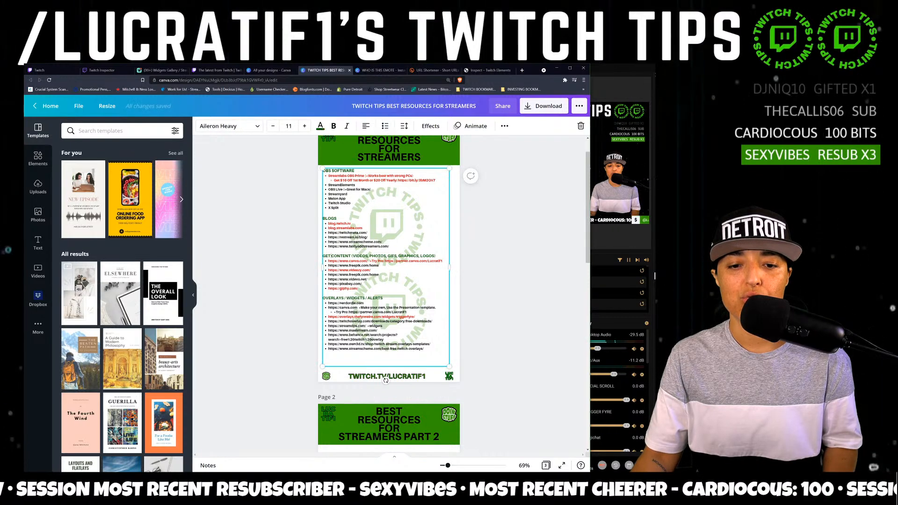
key("BackSpace")
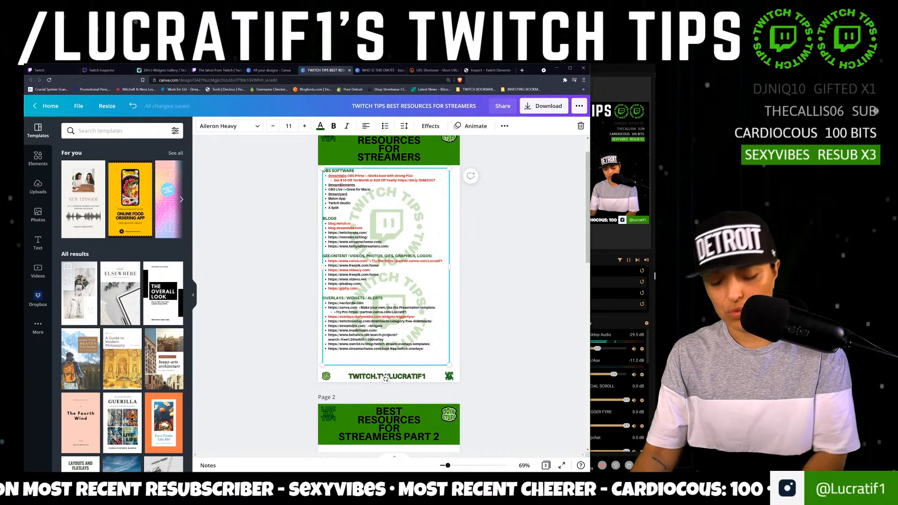
type("T &")
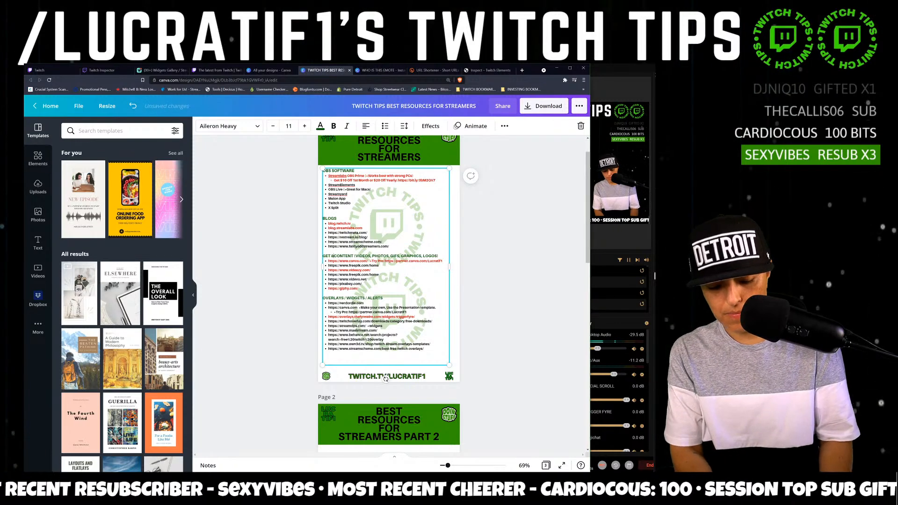
type(" MAKE")
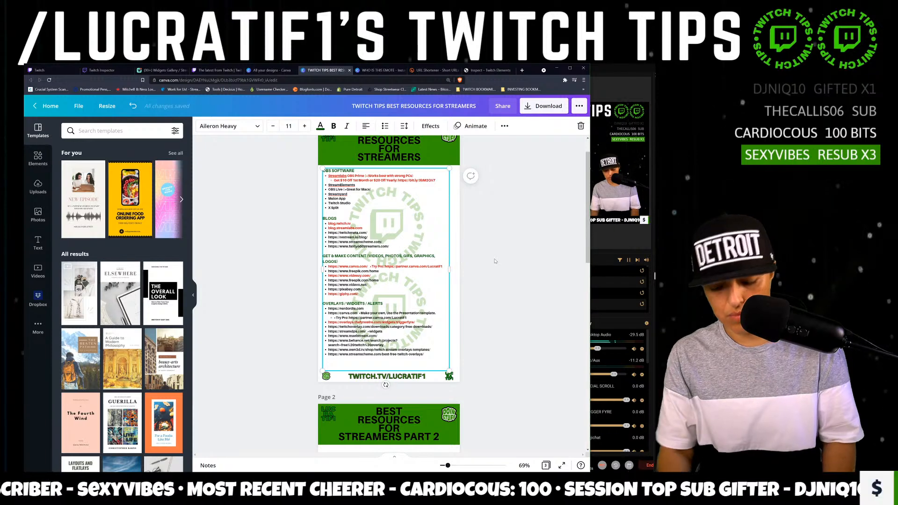
type("EMOTES,")
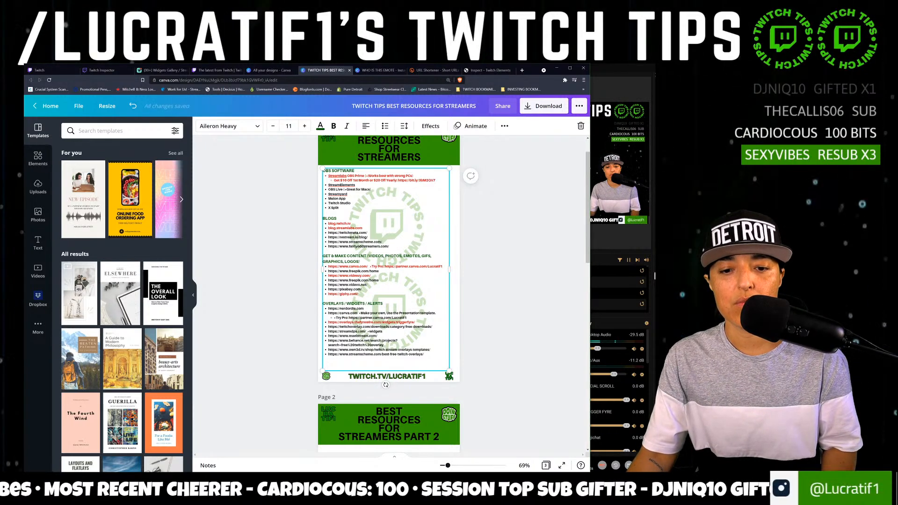
Add an 'Emote Inspector:' line with the pasted applic.dev link below the canva.com link.
left_click(442, 267)
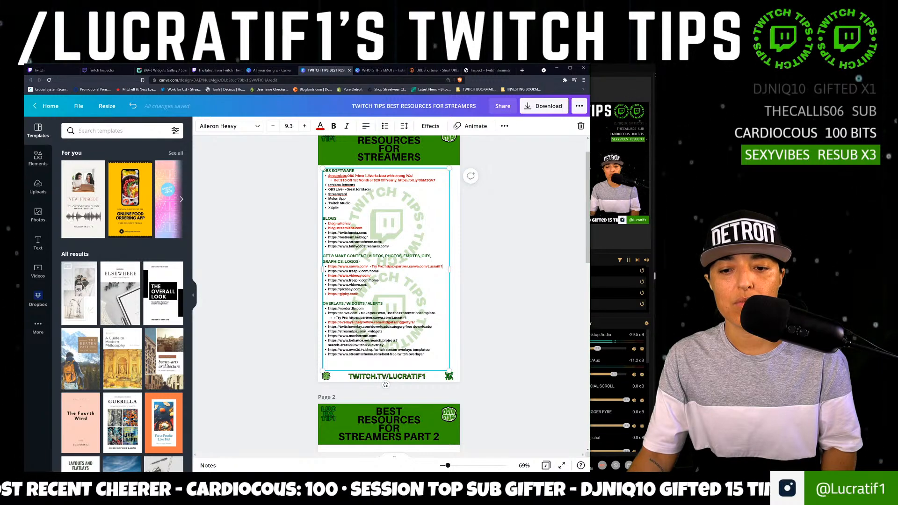
key("Return")
type("https://applic.dev/inspect/twitch-elements/")
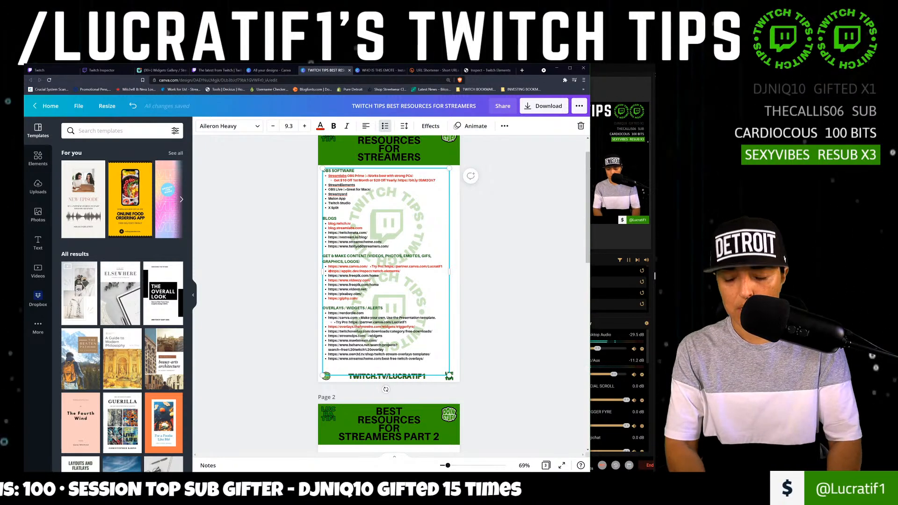
type("Emote")
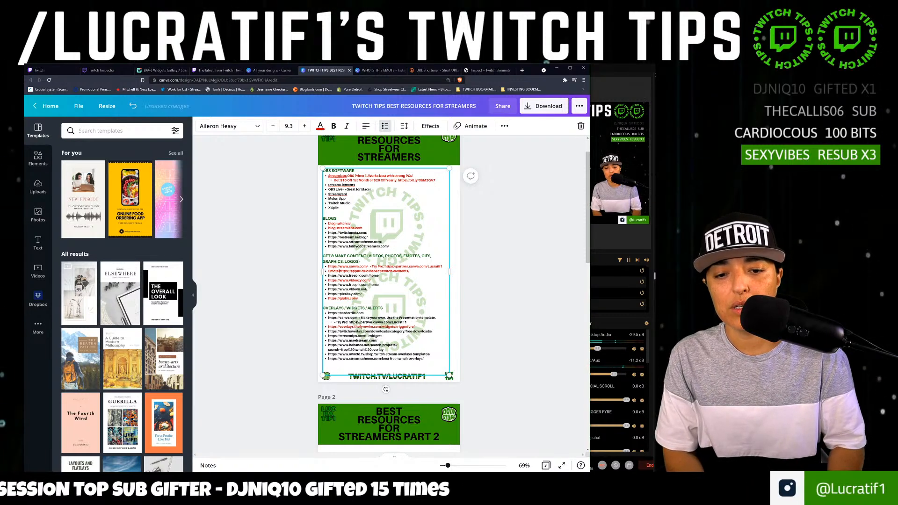
type(" Inspector:")
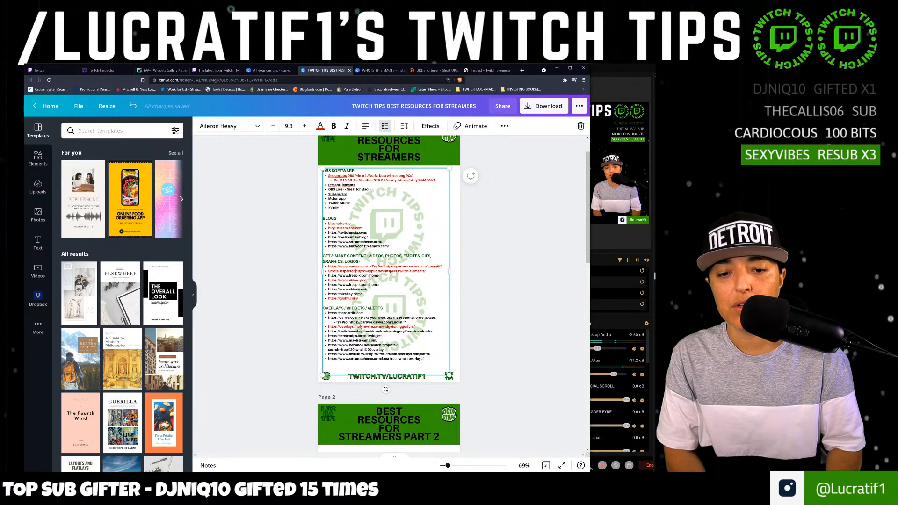
left_click(481, 265)
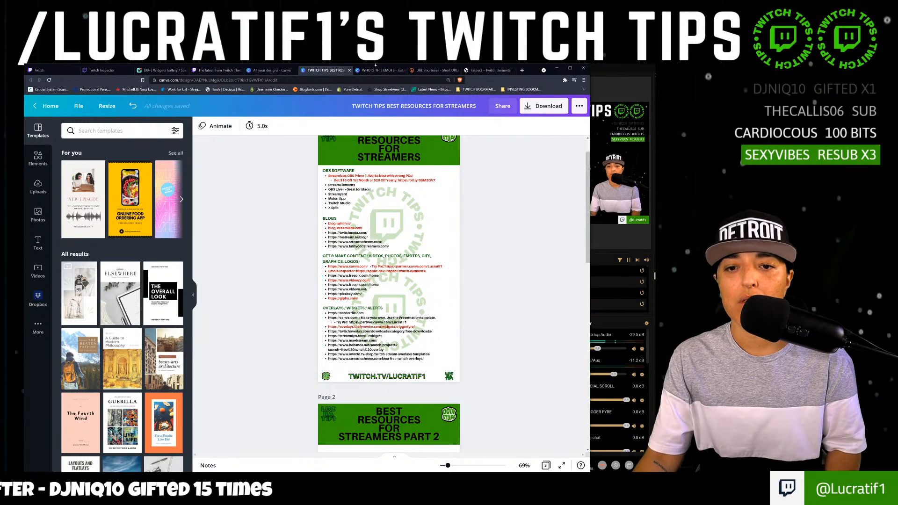
Download the WHO IS THIS EMOTE design as a PNG with a transparent background.
left_click(472, 70)
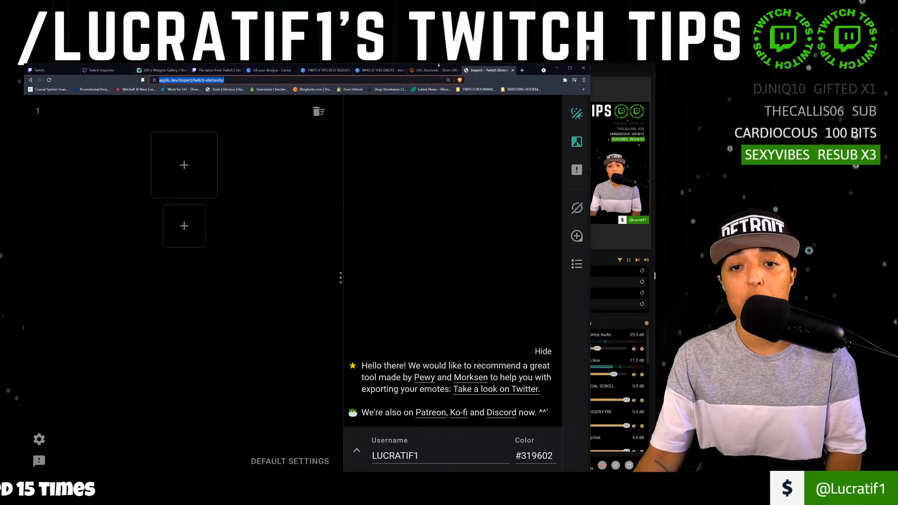
left_click(367, 70)
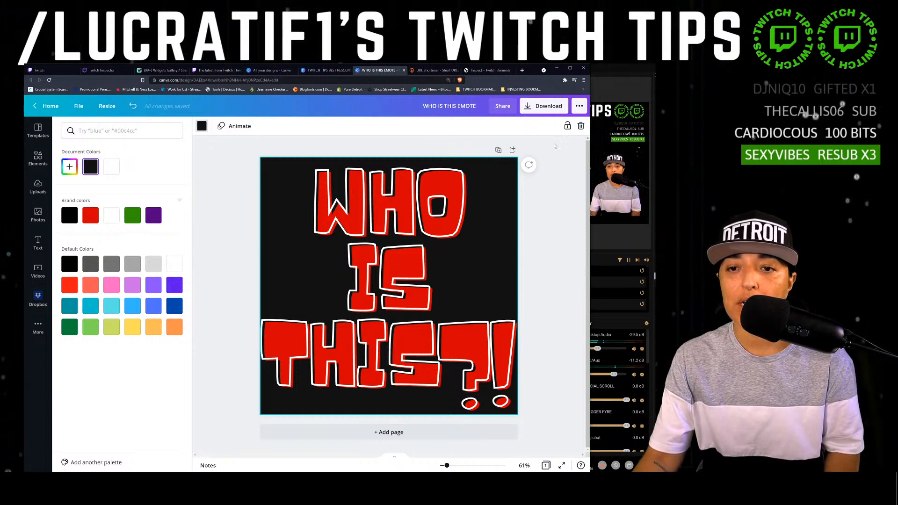
left_click(544, 106)
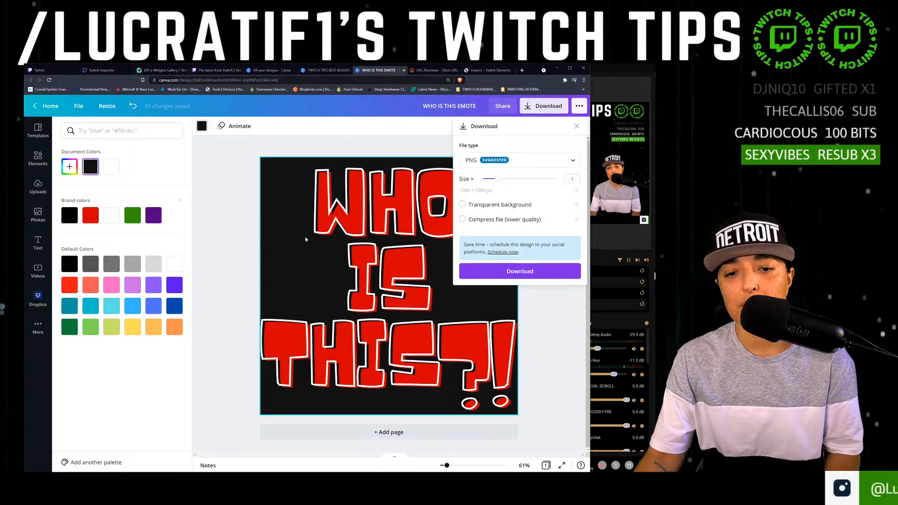
left_click(482, 206)
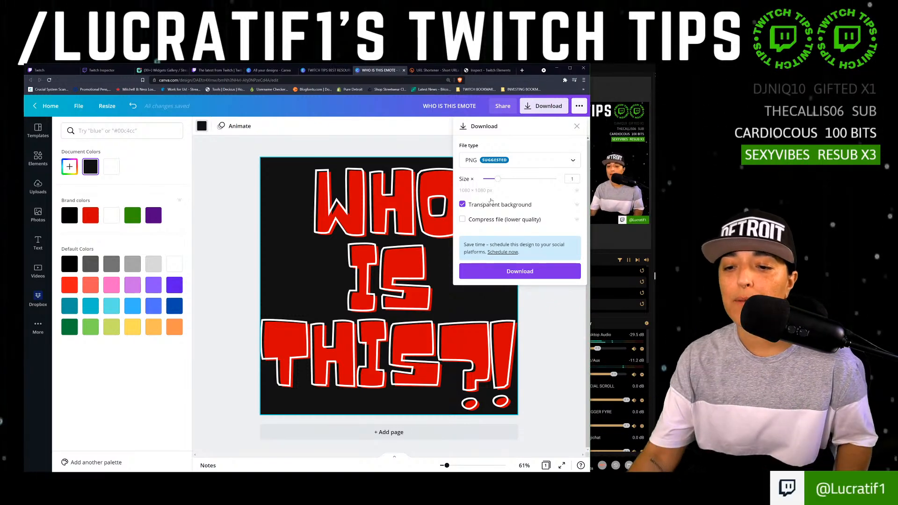
left_click(506, 270)
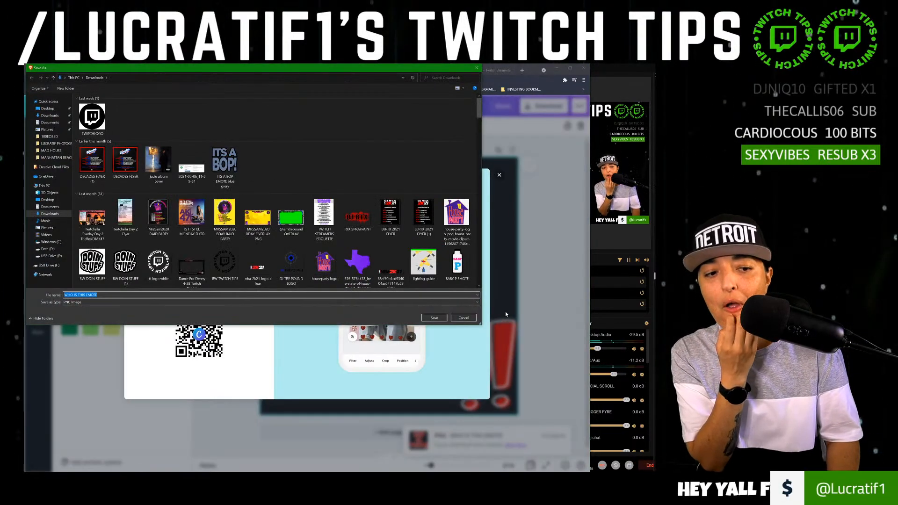
key("Return")
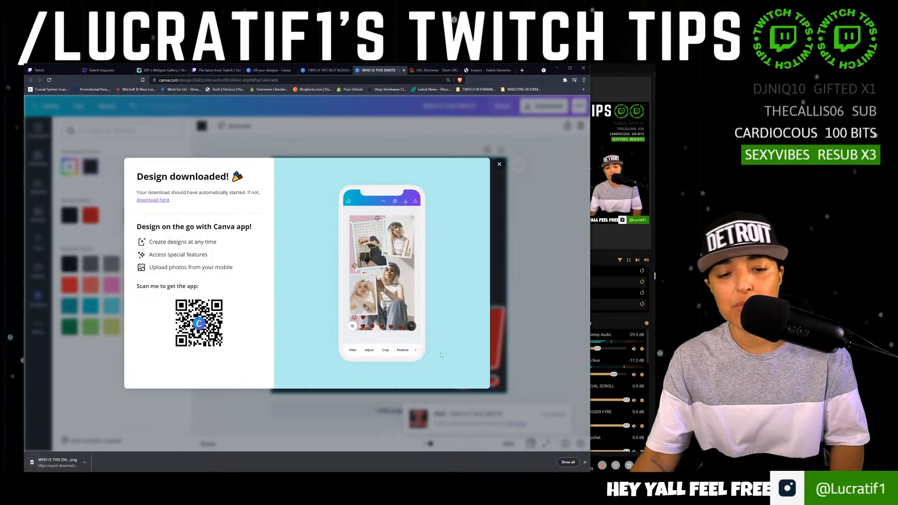
Preview the downloaded PNG, then return to the Twitch Elements inspector page.
left_click(57, 462)
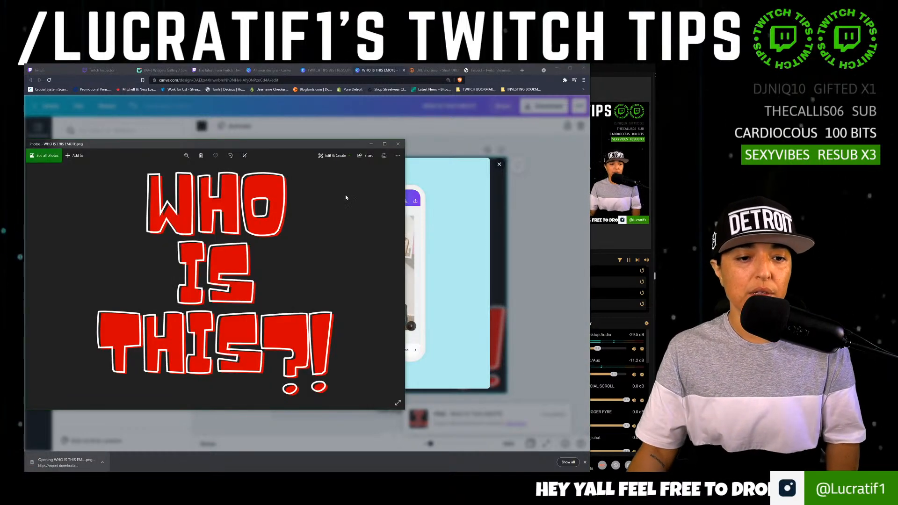
left_click(397, 144)
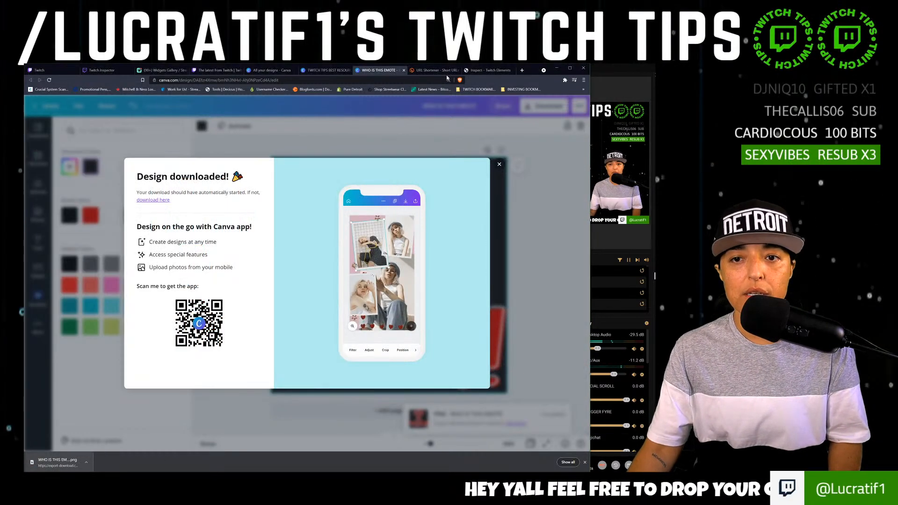
left_click(487, 70)
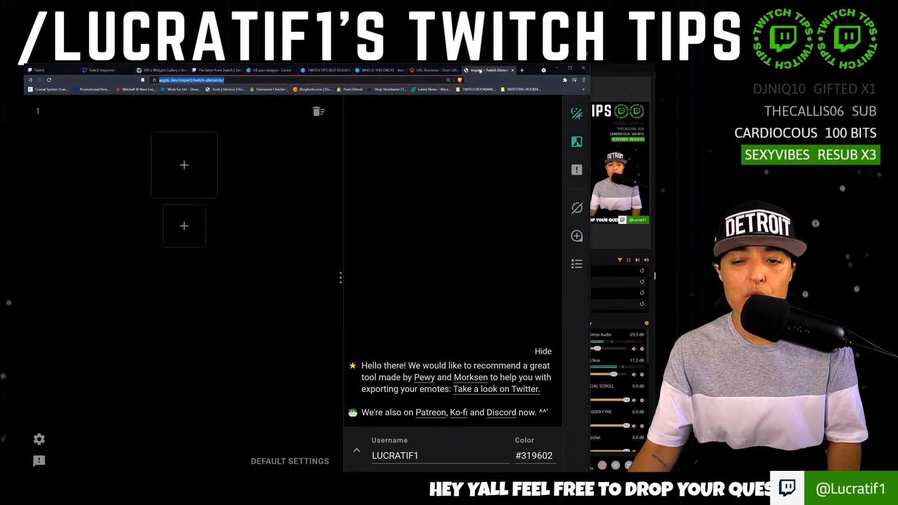
Load WHO IS THIS EMOTE.png into the inspector's first emote slot, then return to the Canva design.
left_click(185, 165)
left_click(162, 119)
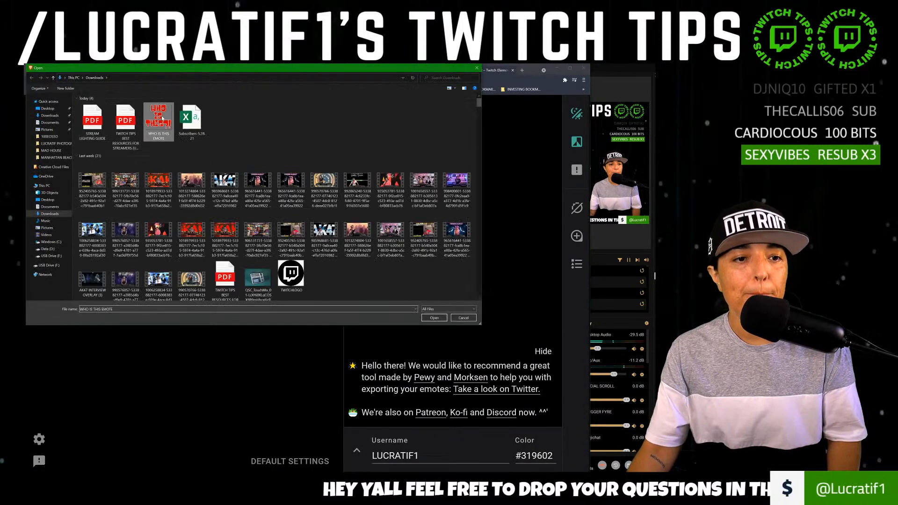
left_click(442, 318)
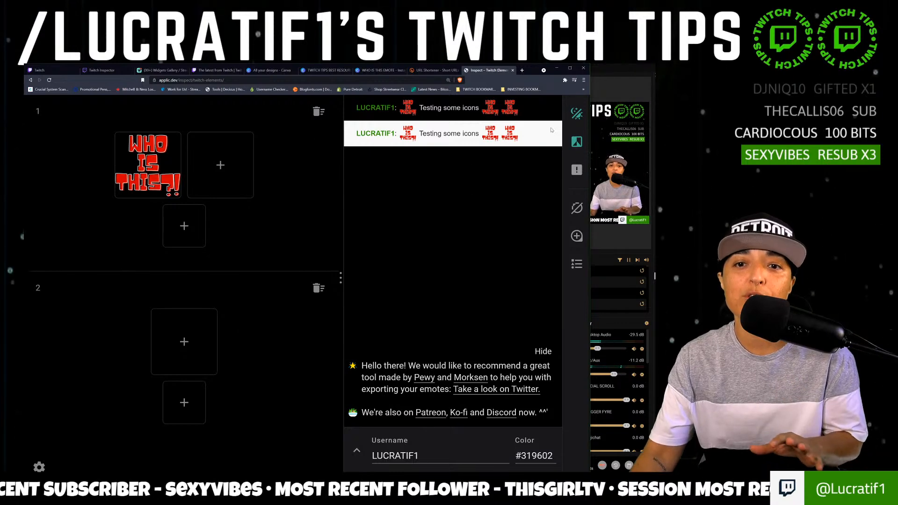
left_click(374, 70)
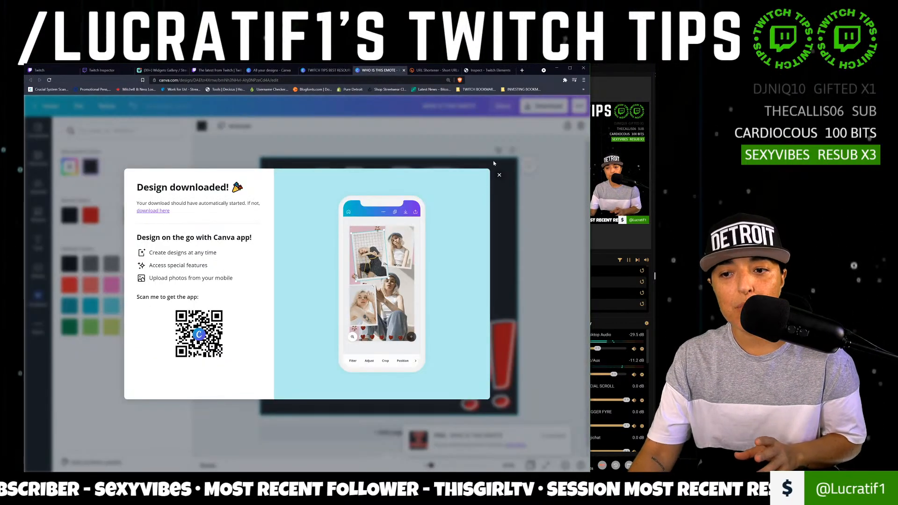
Dismiss the download notice, select the WHO IS THIS?! text and show its font list.
left_click(499, 175)
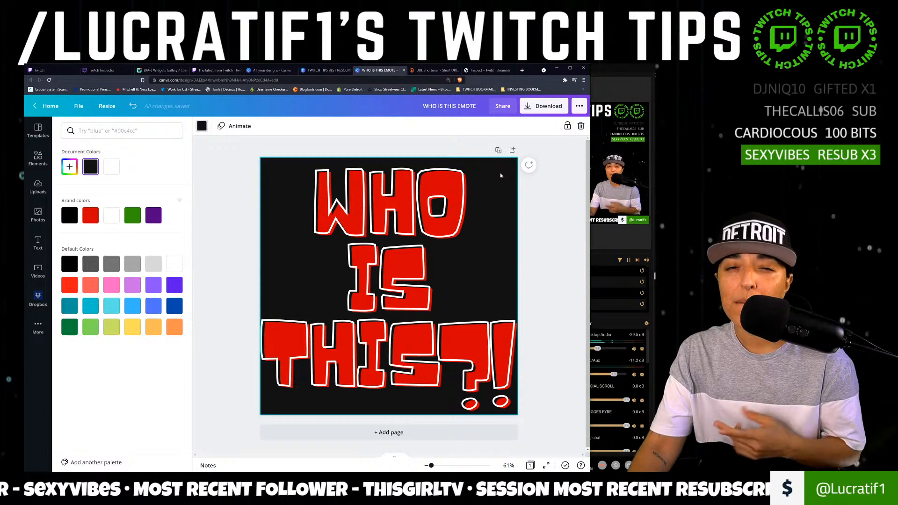
left_click(372, 260)
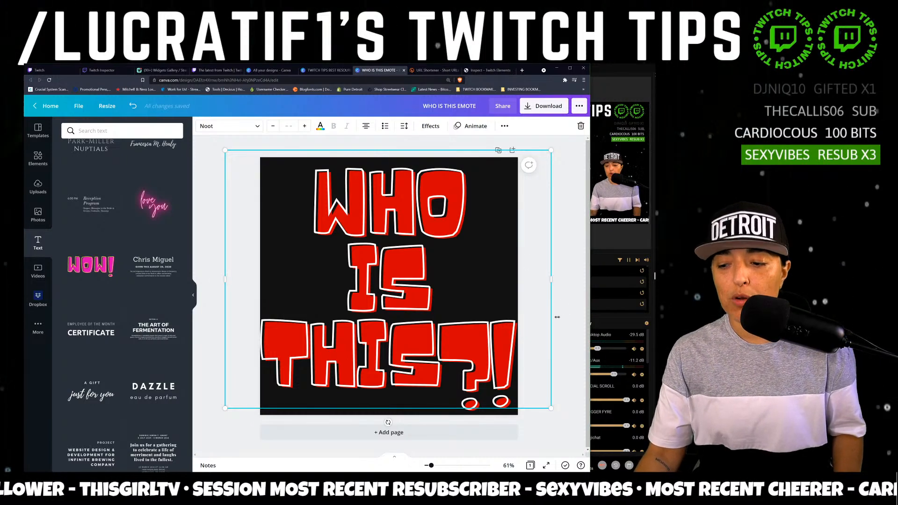
left_click(257, 127)
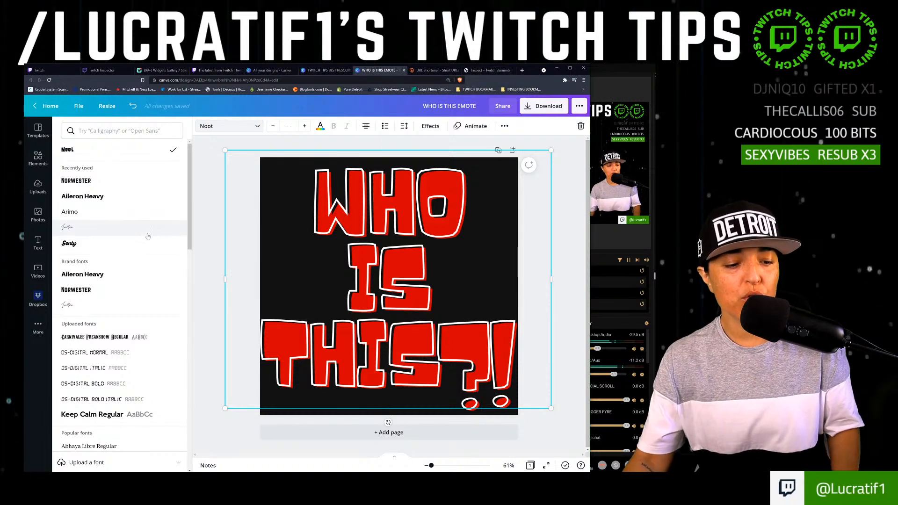
Search the fonts for 'bold' and set the lettering in Formula Bold.
scroll(141, 243, "down", 1)
scroll(118, 253, "up", 1)
left_click(126, 131)
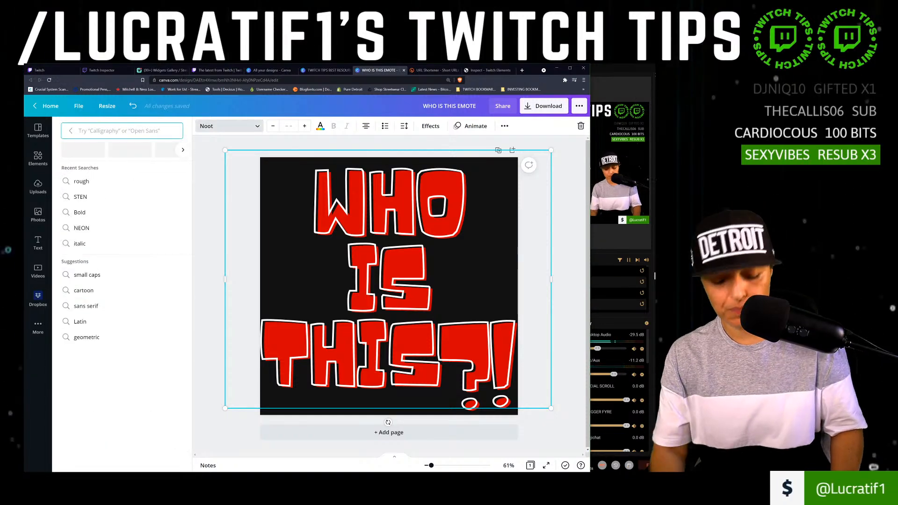
type("bold")
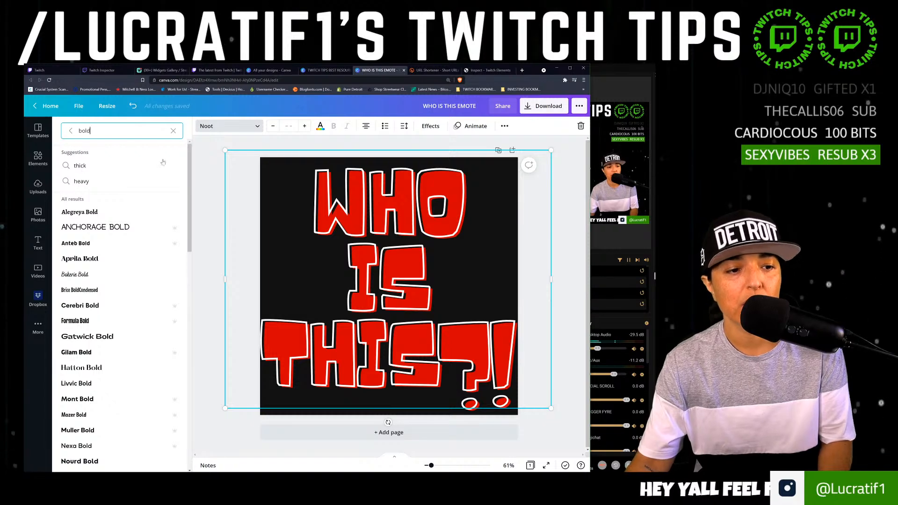
scroll(162, 162, "down", 1)
scroll(150, 163, "up", 1)
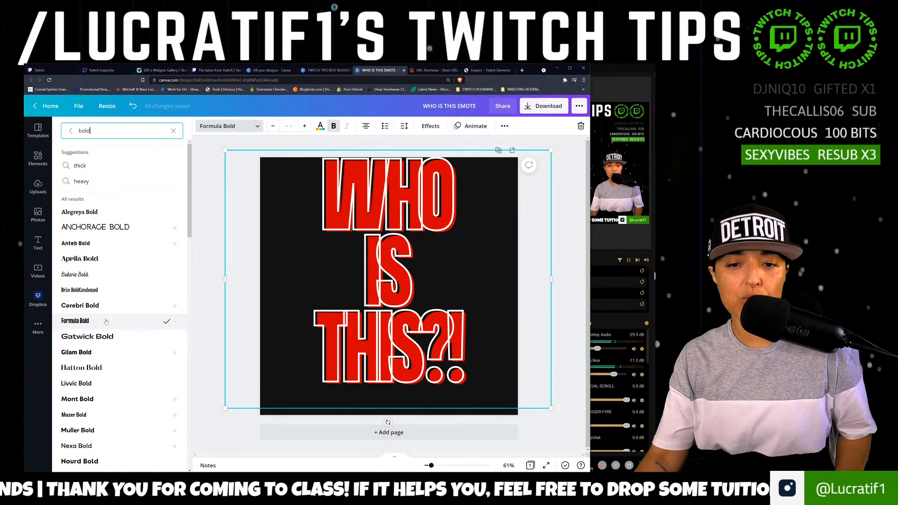
Set letter spacing to 0 and line spacing to about 0.89, then nudge the text down.
left_click(404, 126)
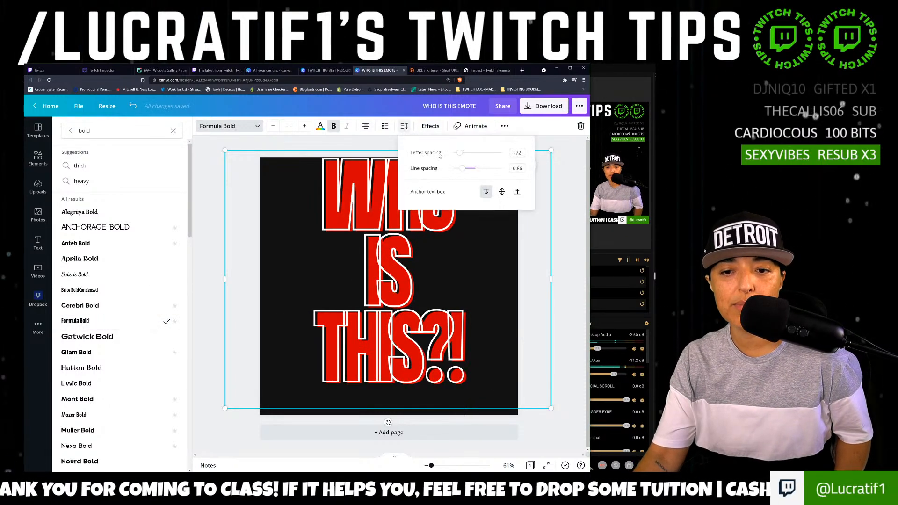
left_click_drag(460, 153, 463, 154)
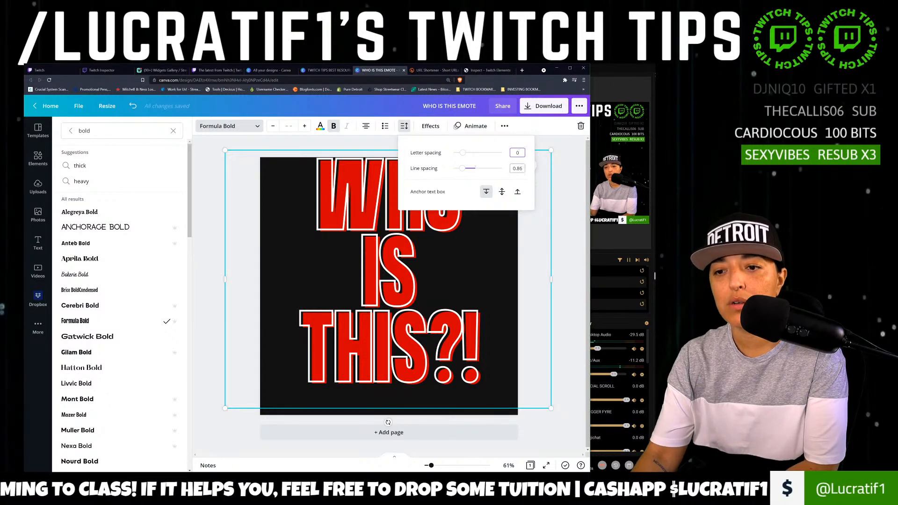
left_click(517, 169)
type("0")
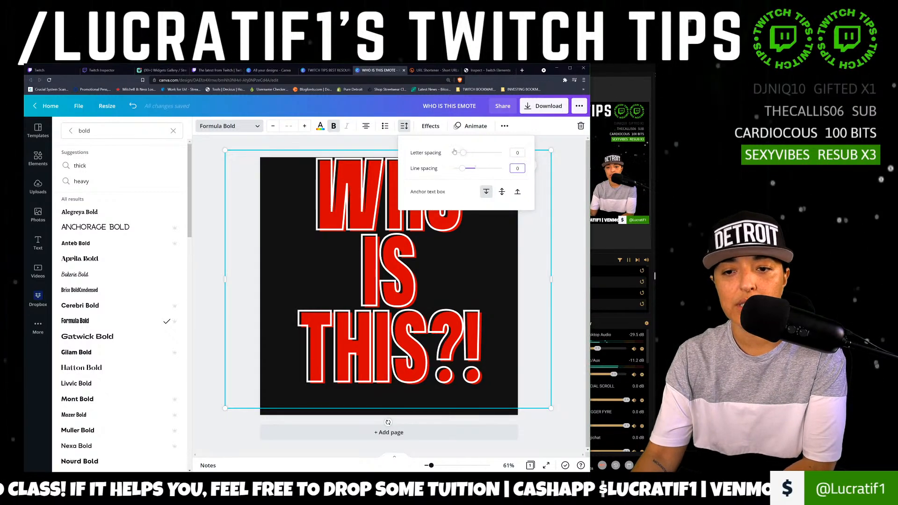
left_click(439, 166)
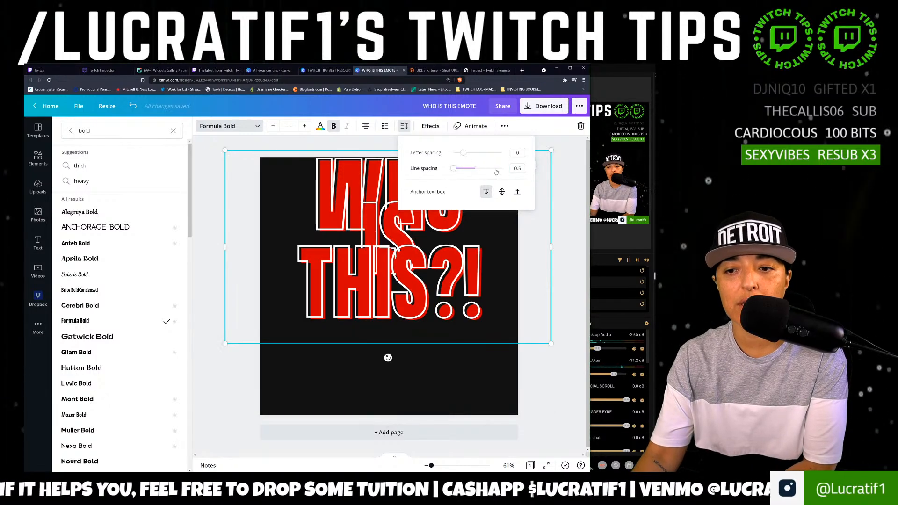
left_click(517, 169)
type("0")
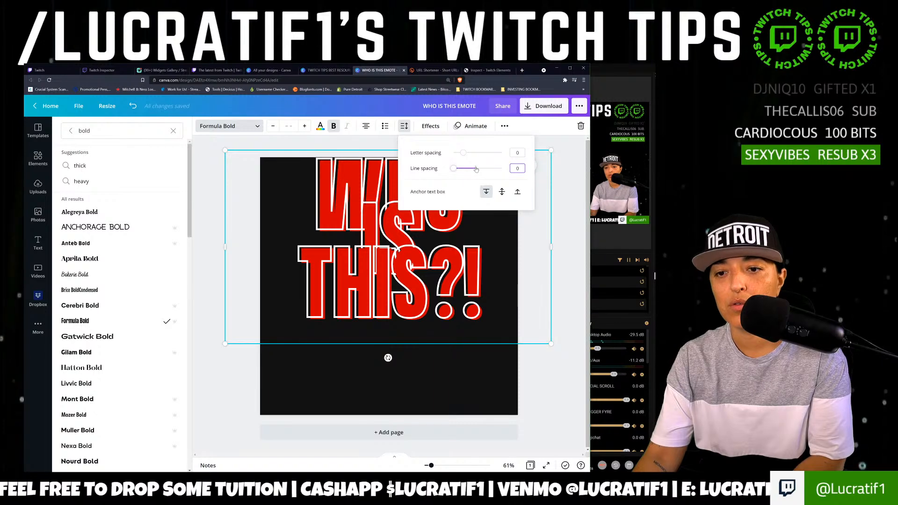
left_click(476, 169)
left_click_drag(476, 168, 463, 171)
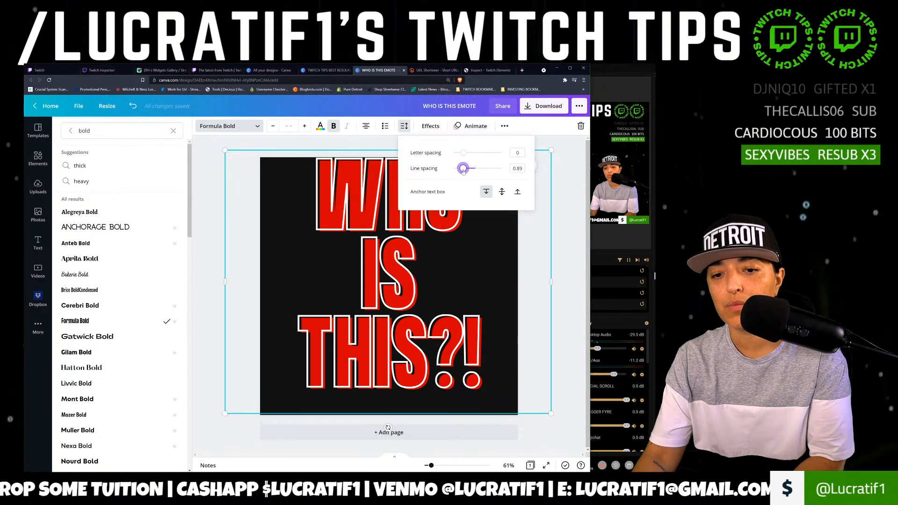
left_click(303, 155)
left_click_drag(394, 173, 389, 186)
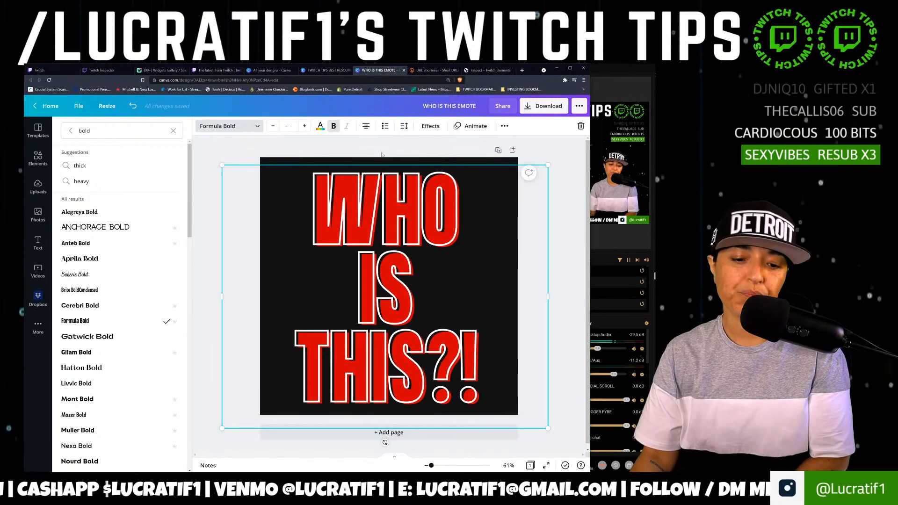
Try Nourd Bold, Barlow Condensed Bold and Barlow SemiCondensed Bold, then apply Rig Solid Bold Halftone.
scroll(120, 315, "down", 2)
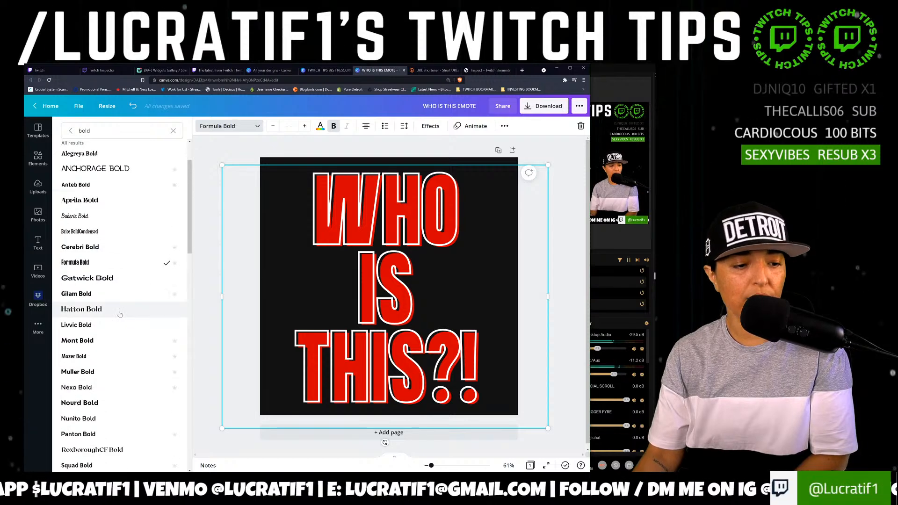
scroll(120, 314, "down", 4)
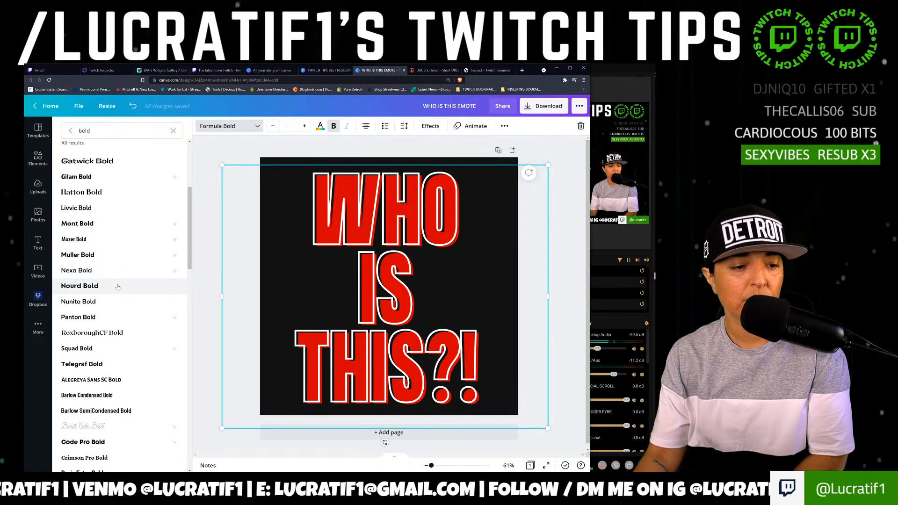
left_click(118, 287)
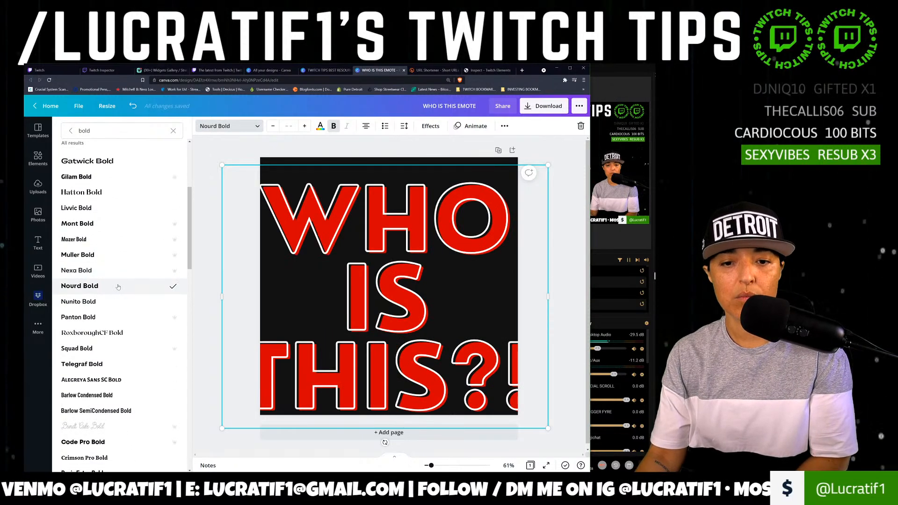
scroll(131, 323, "down", 2)
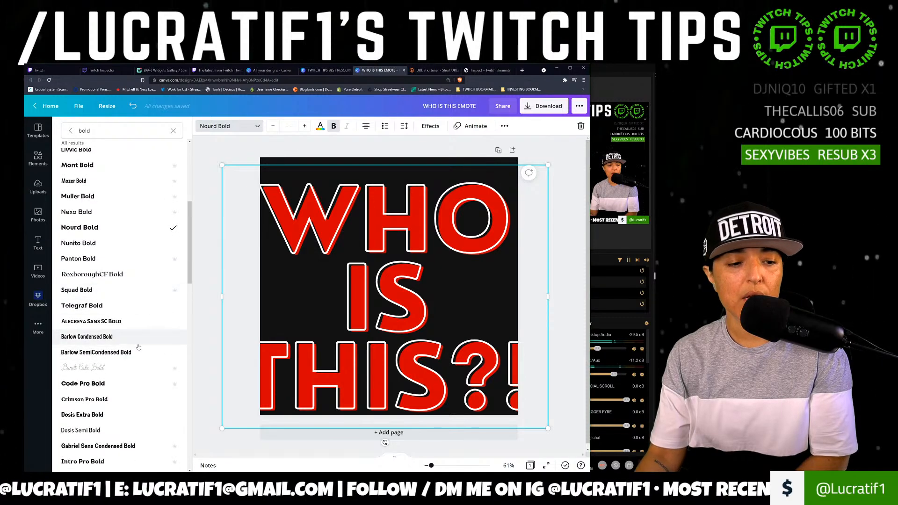
left_click(130, 336)
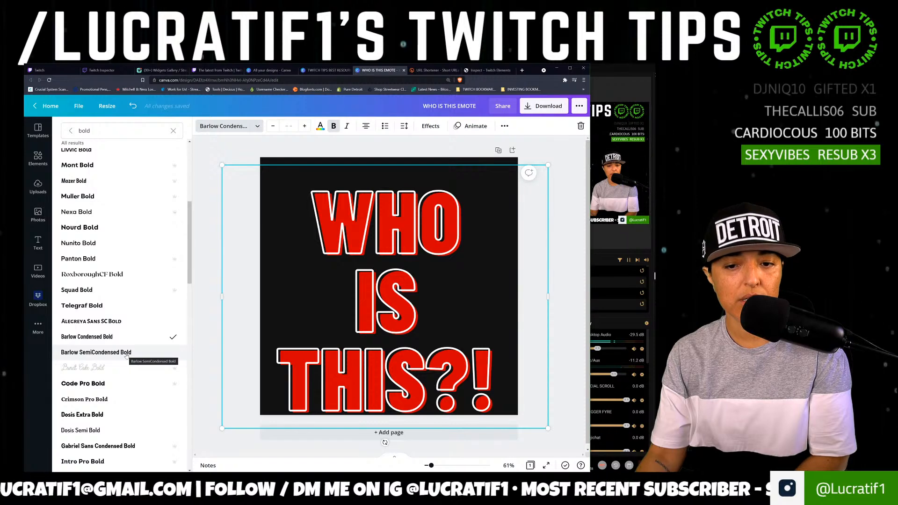
left_click(126, 354)
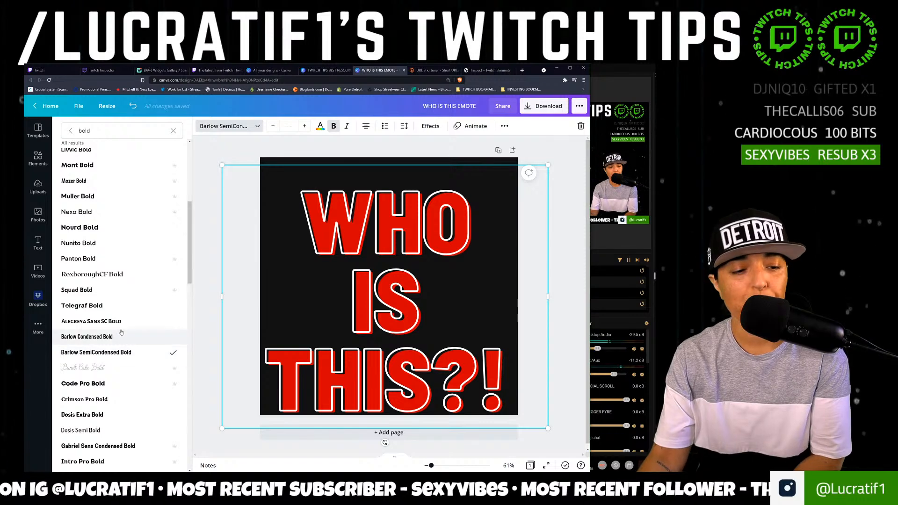
scroll(114, 318, "down", 3)
scroll(113, 266, "down", 3)
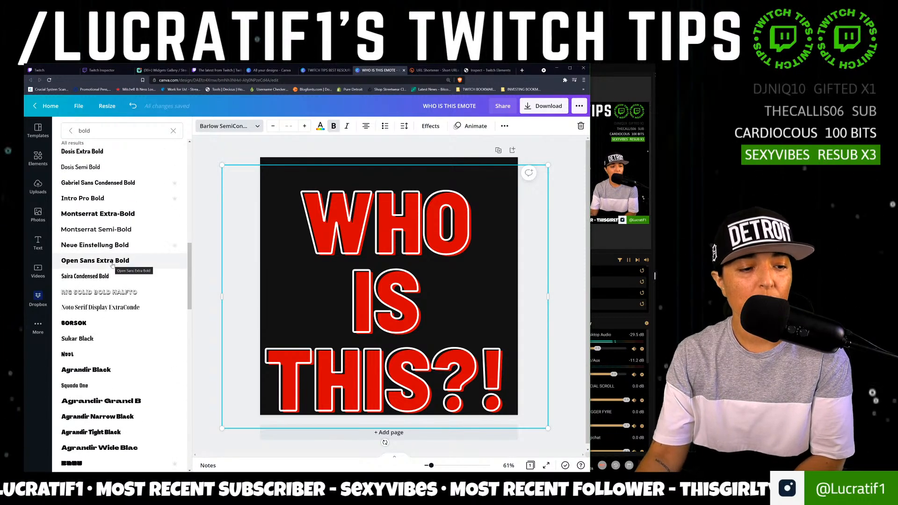
left_click(120, 293)
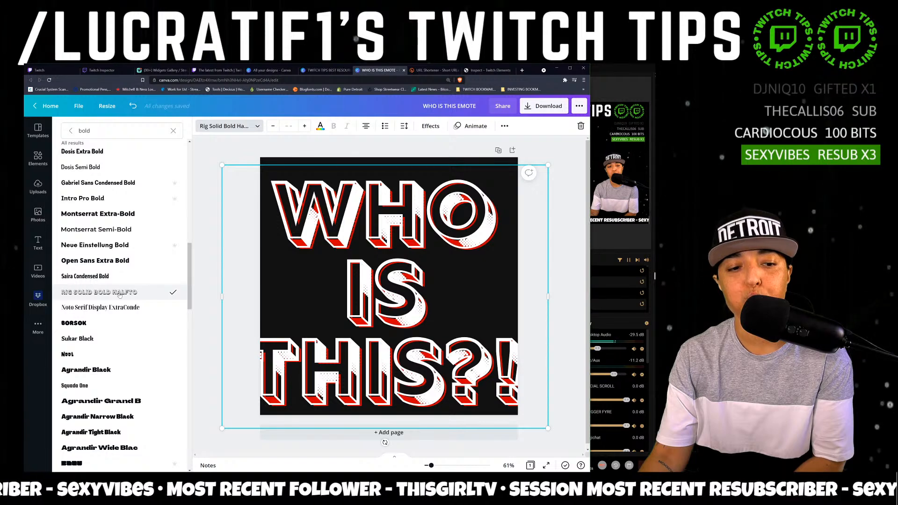
Thin the splice outline, change its direction, and shrink the lettering to size 246.
left_click(430, 126)
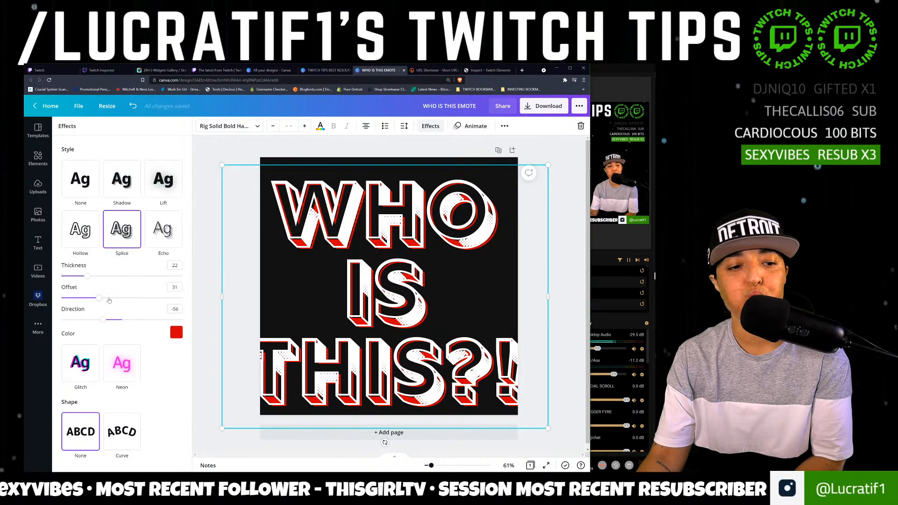
mouse_move(87, 276)
left_mouse_down()
mouse_move(61, 276)
mouse_move(77, 276)
mouse_move(85, 299)
left_mouse_up()
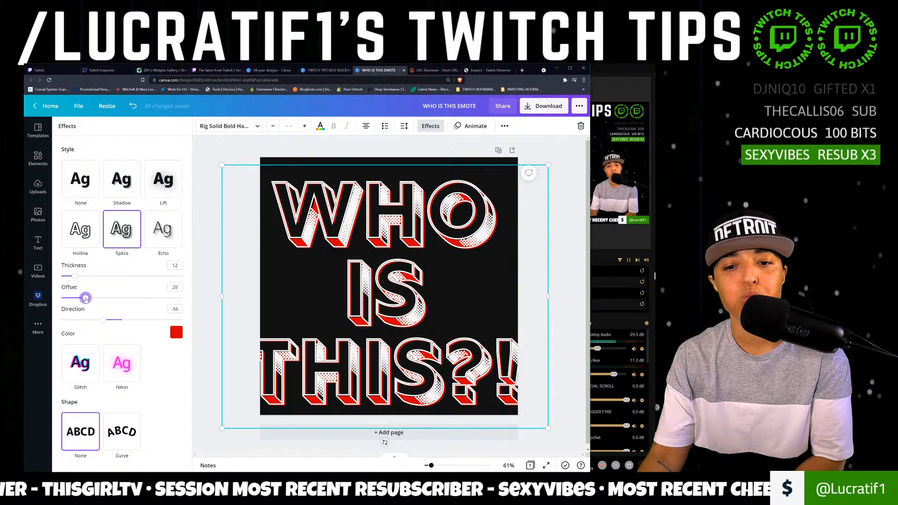
mouse_move(103, 320)
left_mouse_down()
mouse_move(112, 321)
mouse_move(99, 322)
left_mouse_up()
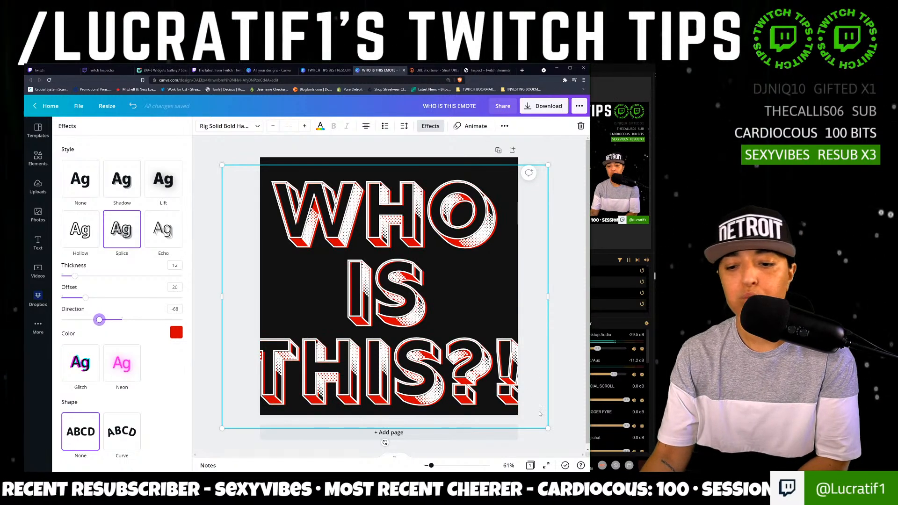
left_click_drag(545, 431, 537, 419)
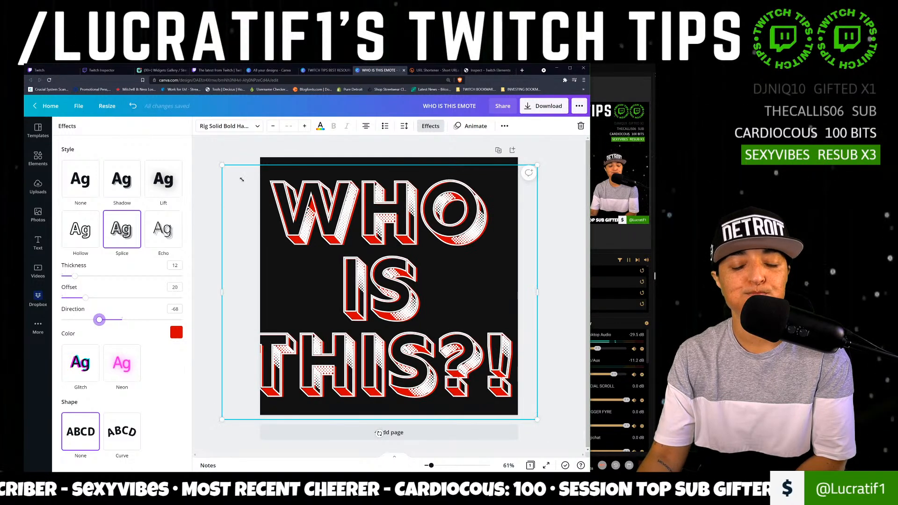
left_click_drag(223, 166, 258, 179)
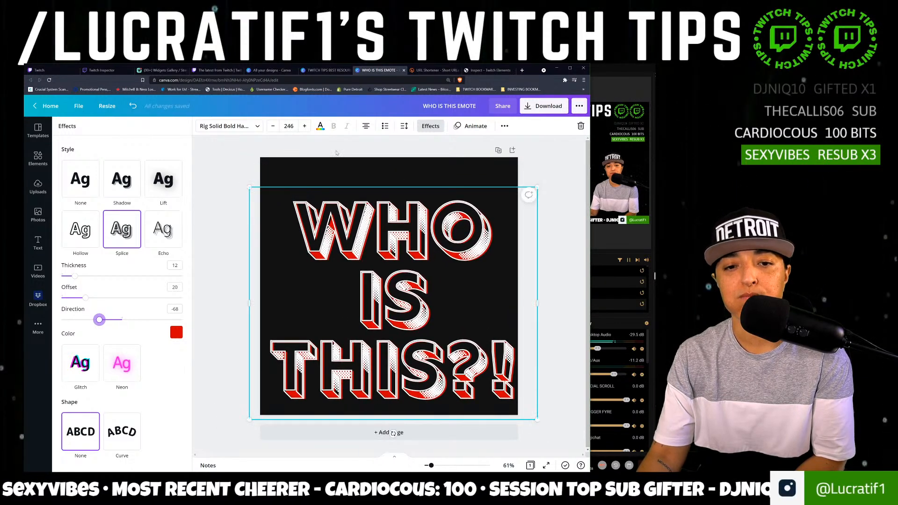
left_click(338, 136)
Make the lettering solid red with a white splice shadow and a slightly thicker outline.
left_click(320, 126)
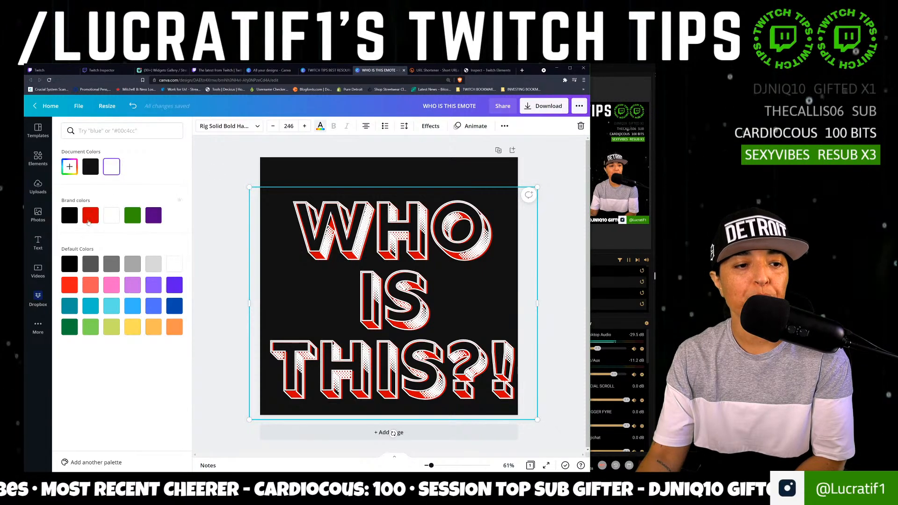
left_click(89, 218)
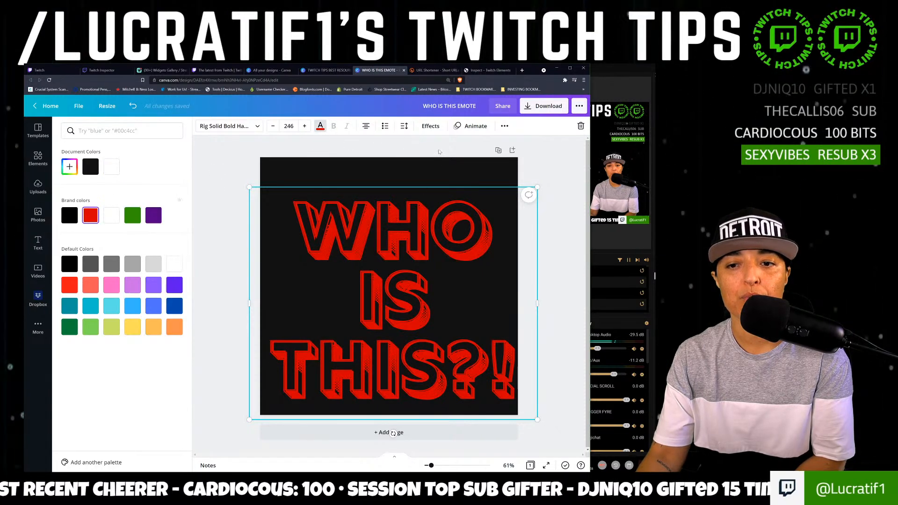
left_click(433, 131)
left_click(176, 332)
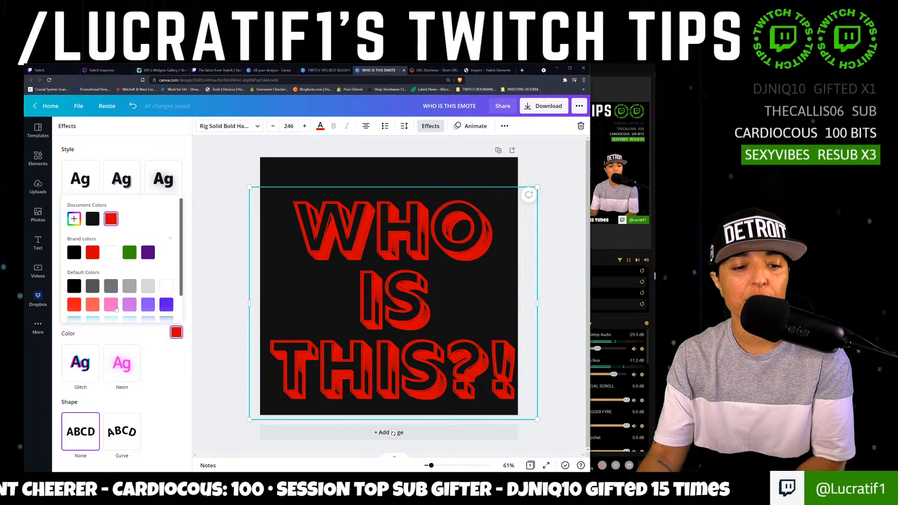
left_click(111, 253)
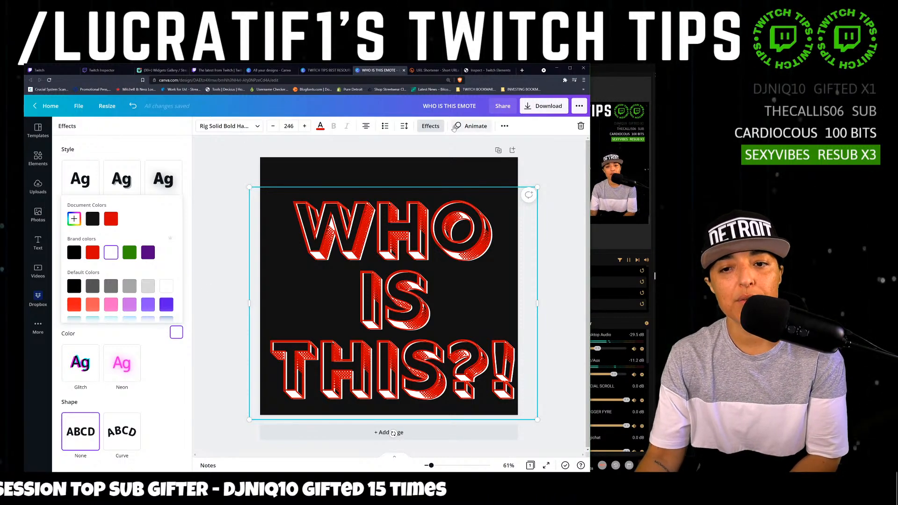
left_click(440, 131)
left_click(438, 131)
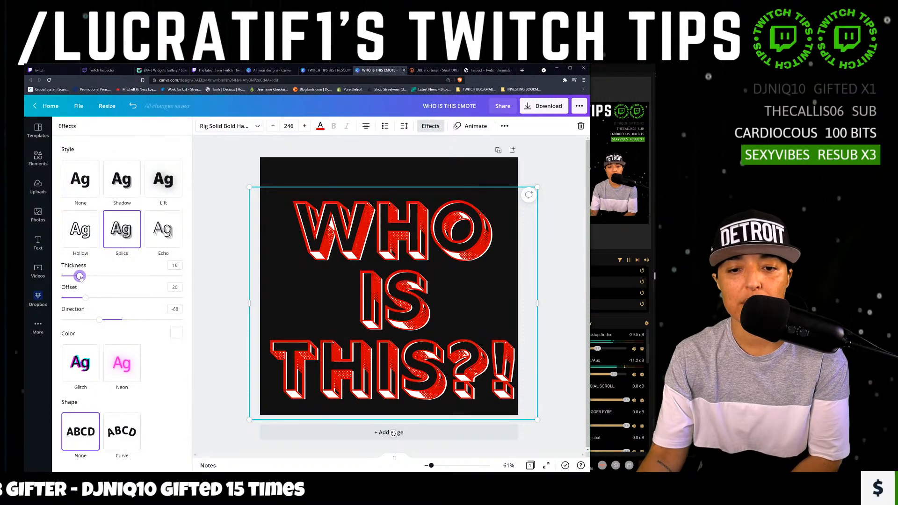
mouse_move(75, 276)
left_mouse_down()
mouse_move(89, 277)
mouse_move(75, 276)
left_mouse_up()
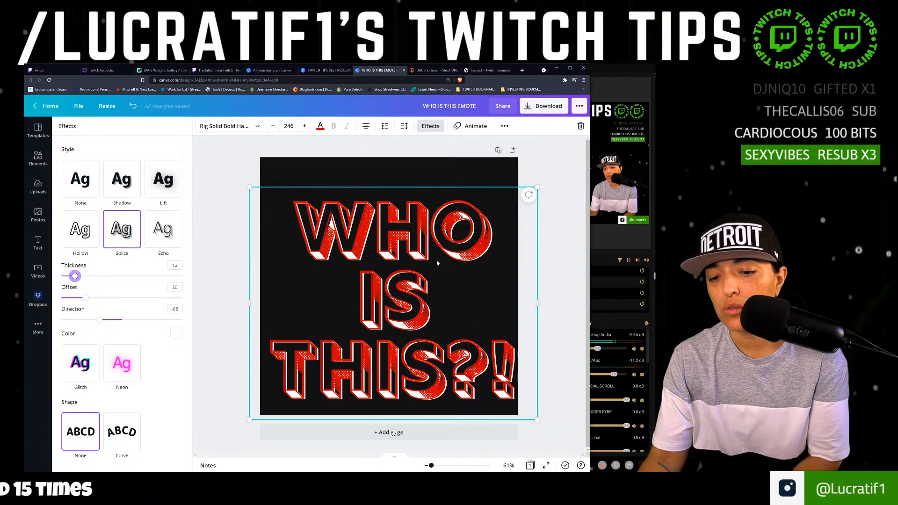
Tighten the lettering to line spacing 0.84 and letter spacing -7.
left_click(404, 126)
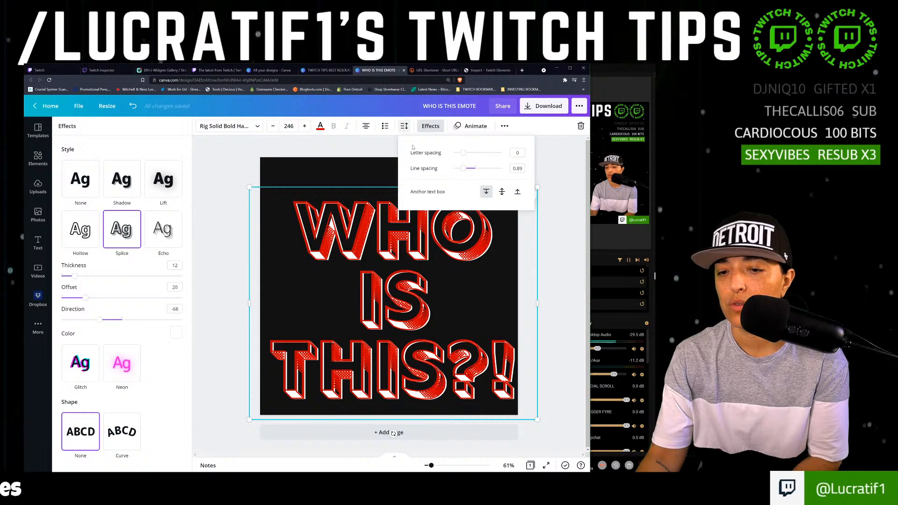
left_click_drag(463, 168, 464, 156)
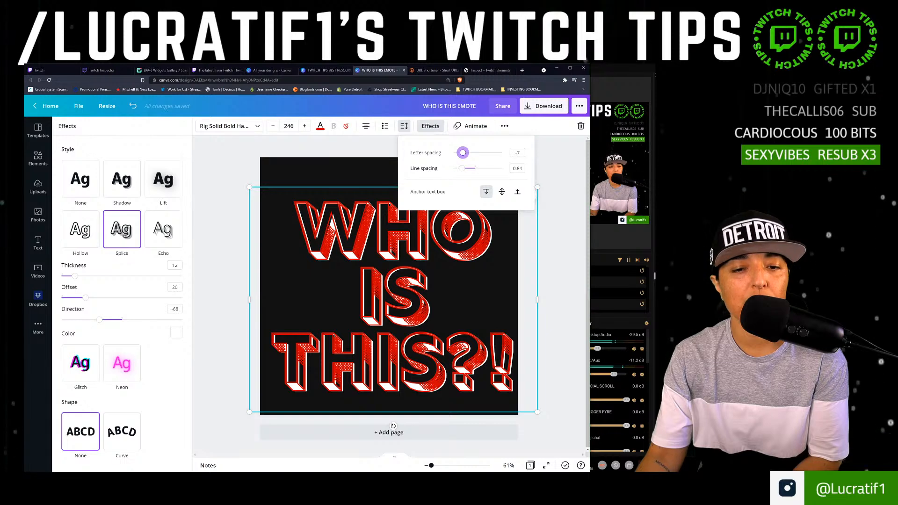
left_click(316, 172)
left_click(242, 131)
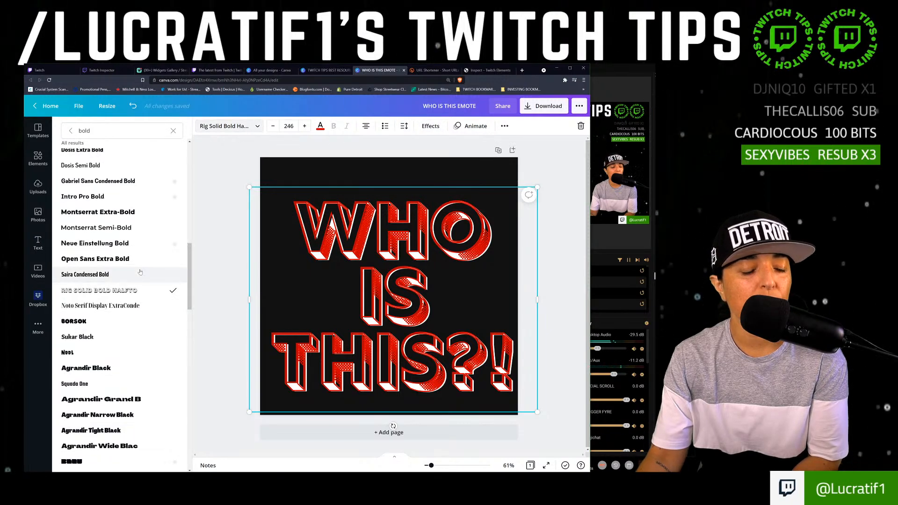
Set the WHO IS THIS?! text to font size 140.
scroll(110, 264, "down", 1)
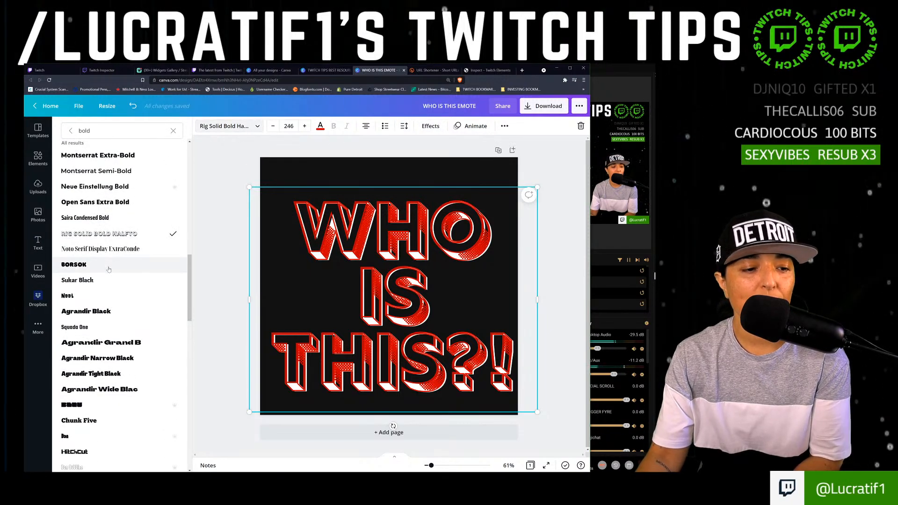
scroll(134, 198, "down", 3)
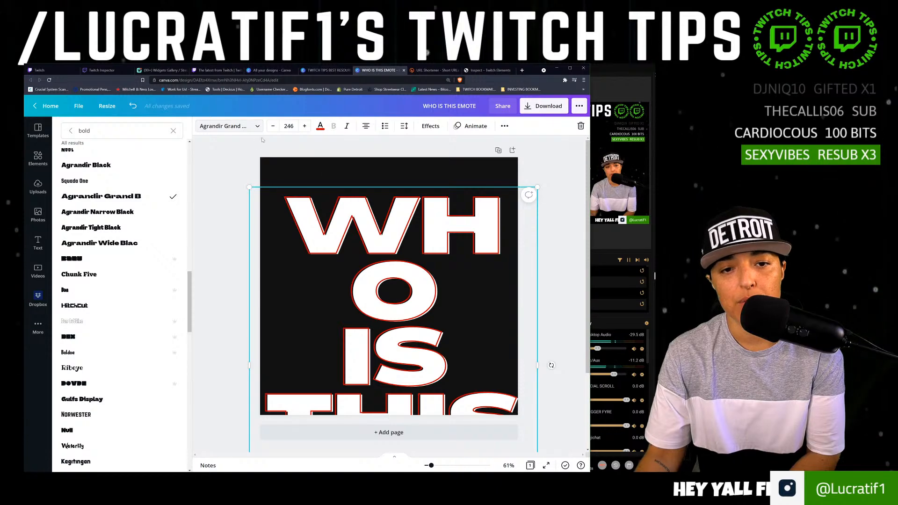
left_click(286, 125)
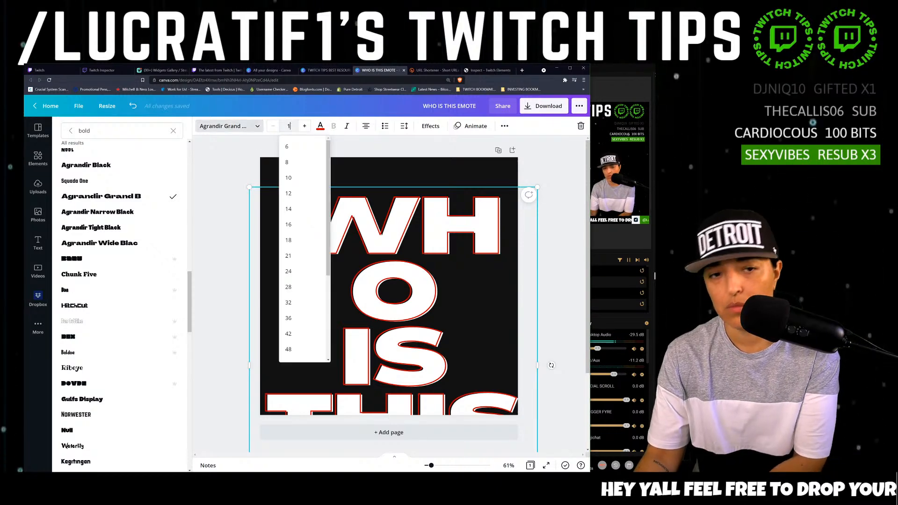
type("1")
key("Return")
left_click(287, 126)
type("5")
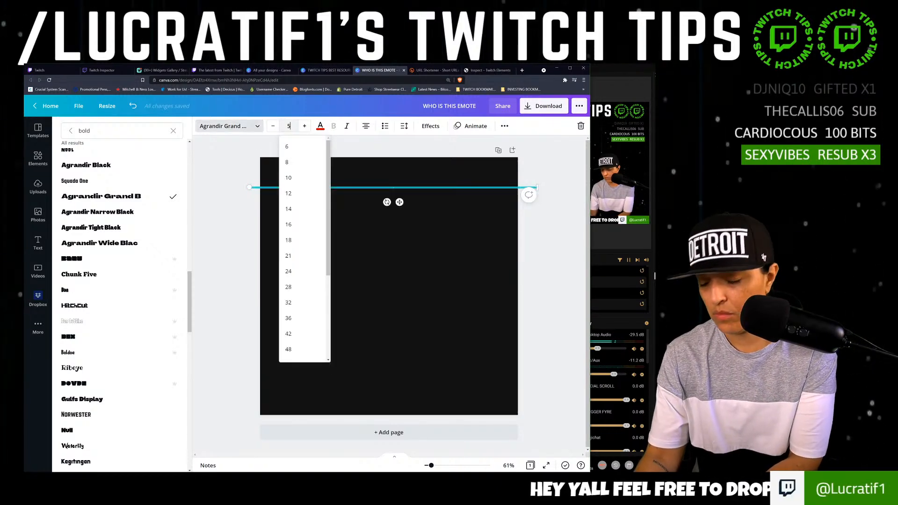
key("BackSpace")
type("14")
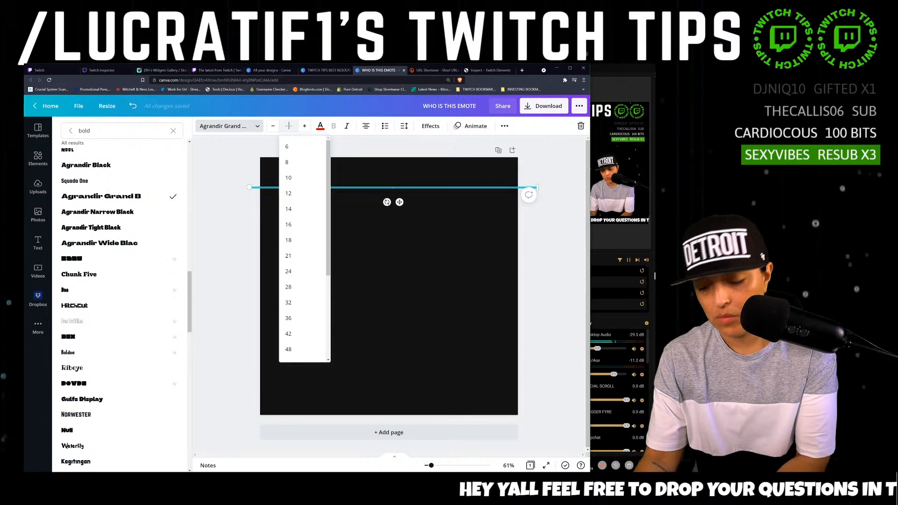
type("0")
key("Return")
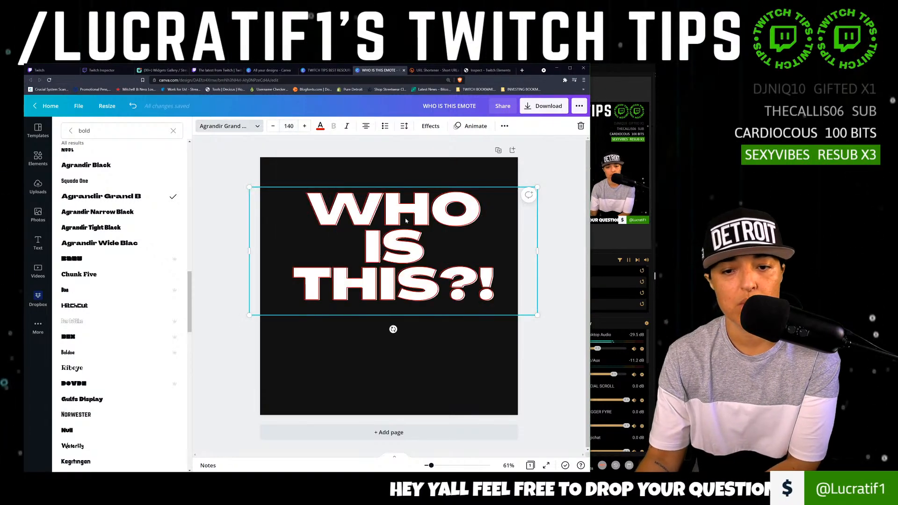
Centre the text on the black square and switch its font to Muller Fat.
left_click_drag(403, 226, 400, 245)
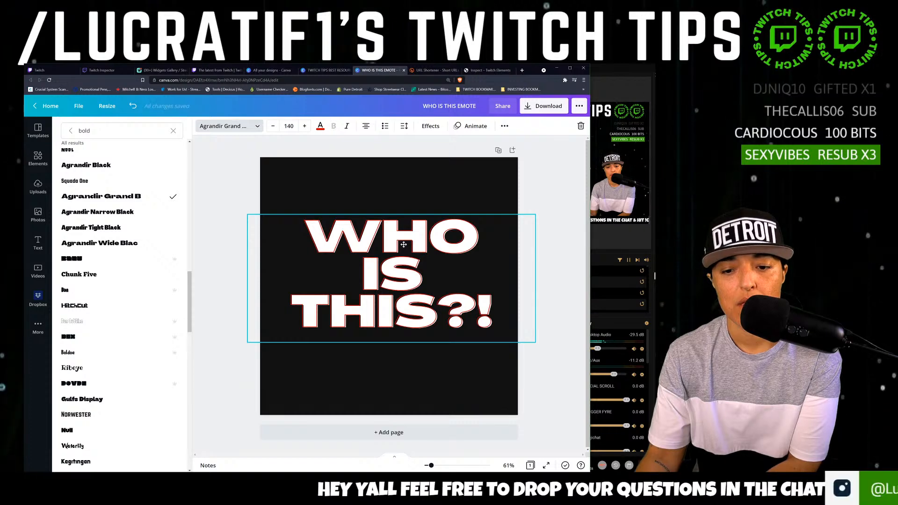
scroll(91, 286, "down", 4)
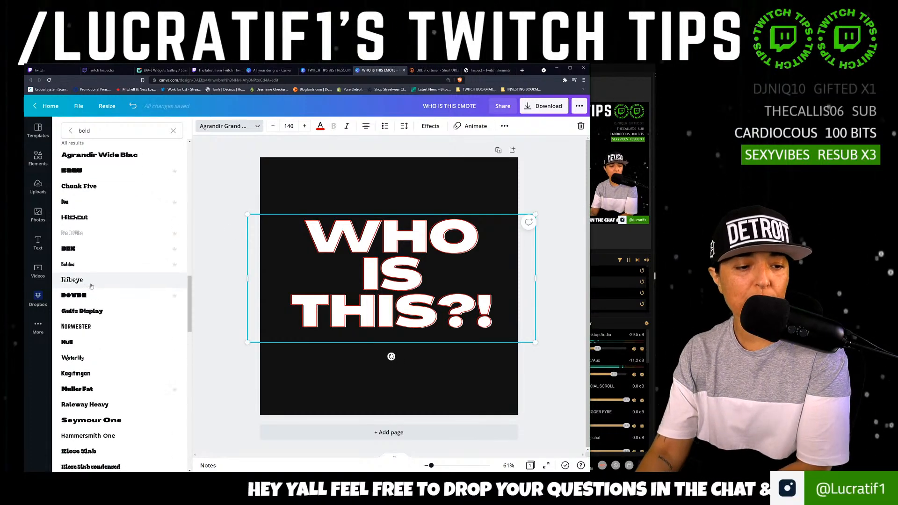
scroll(91, 286, "down", 3)
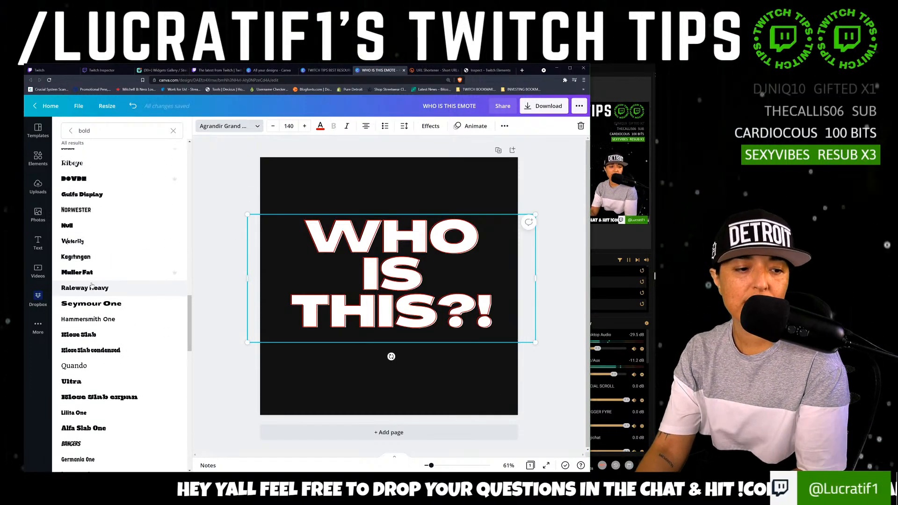
left_click(93, 273)
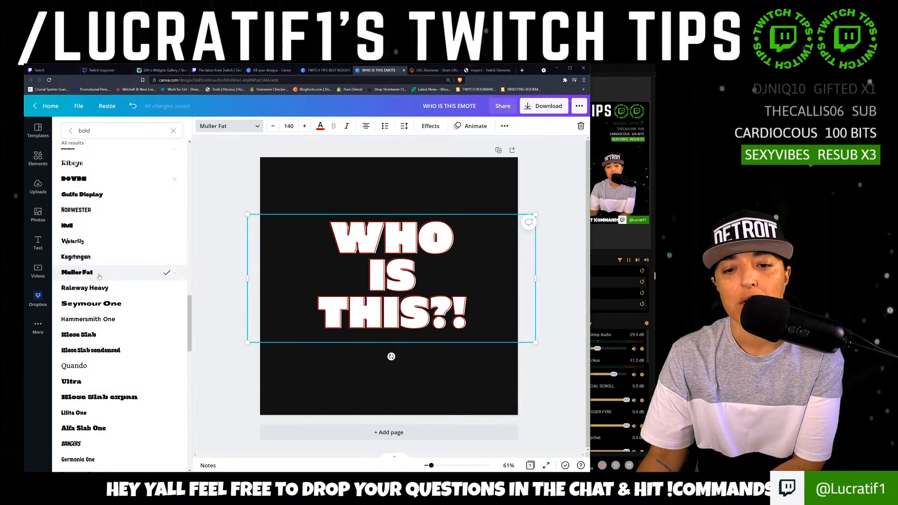
Set the splice to thickness 52, offset 46, direction -55, and scale the text to 219.
left_click(431, 126)
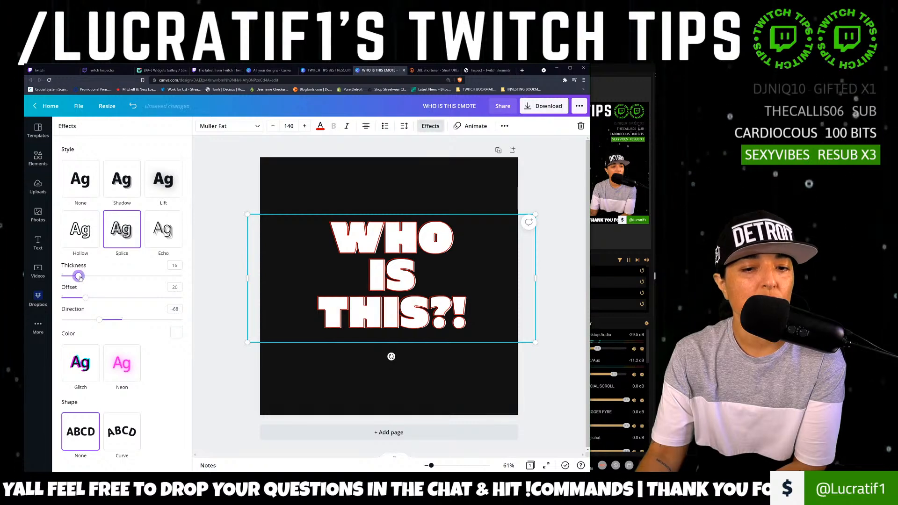
left_click_drag(79, 277, 102, 321)
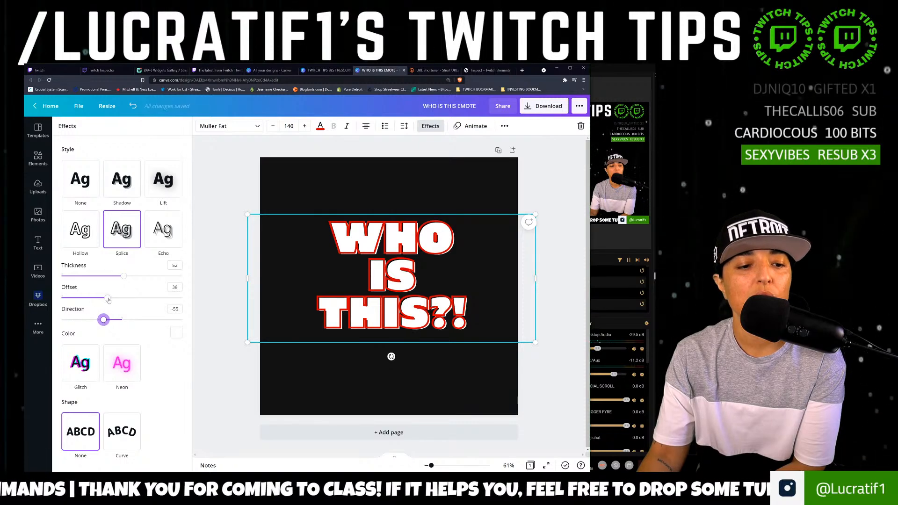
mouse_move(108, 300)
left_mouse_down()
mouse_move(124, 300)
mouse_move(95, 300)
mouse_move(94, 291)
mouse_move(117, 289)
left_mouse_up()
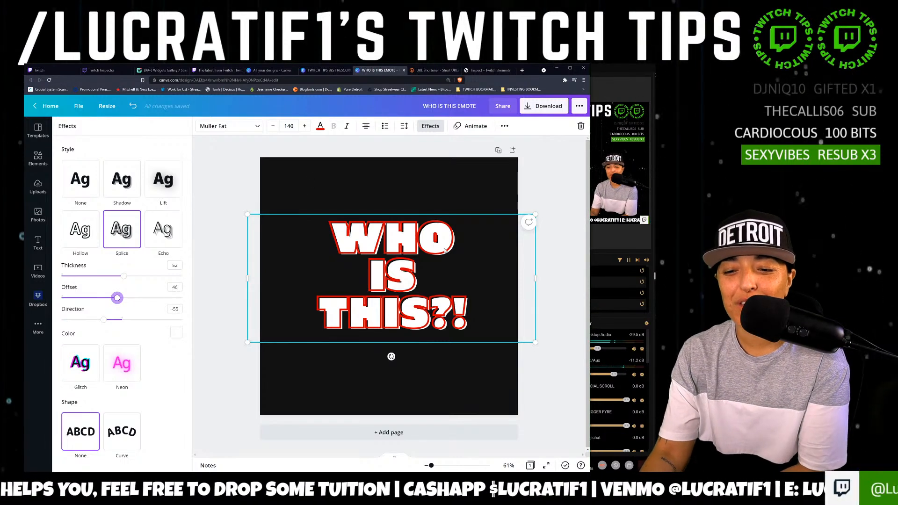
left_click_drag(540, 282, 433, 271)
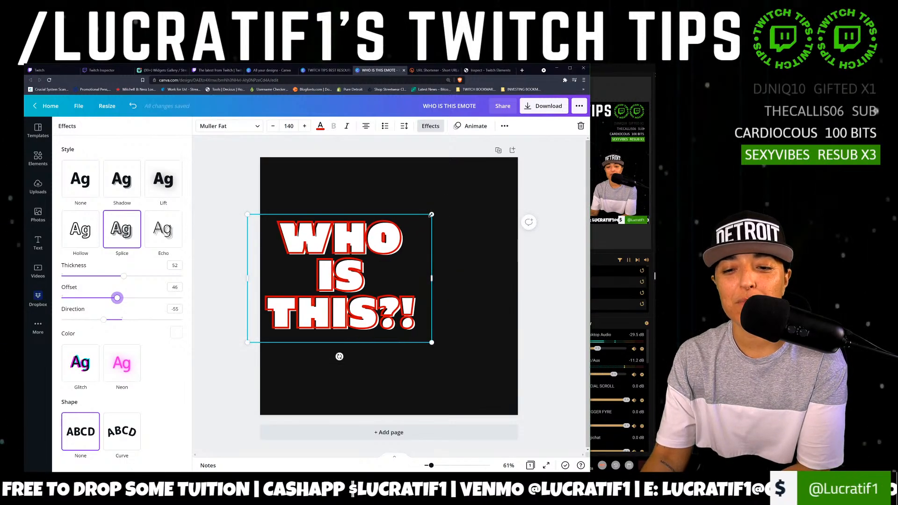
left_click_drag(431, 215, 423, 261)
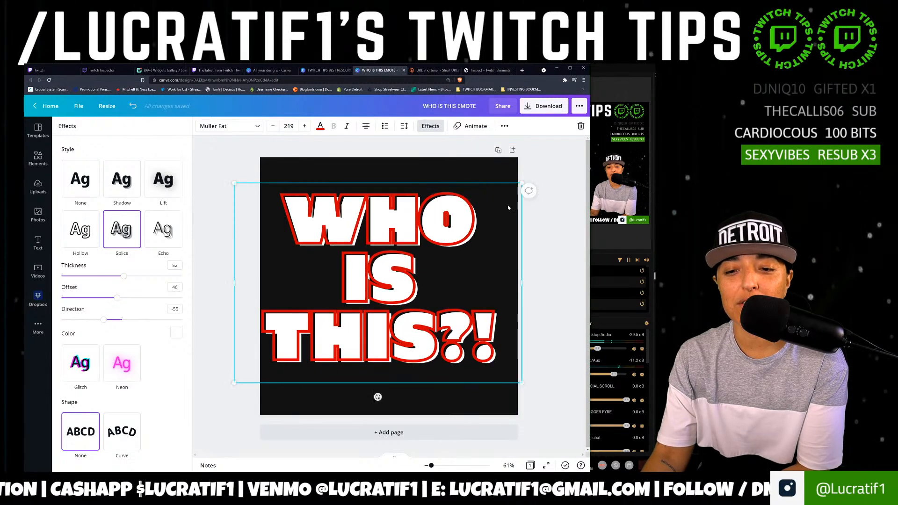
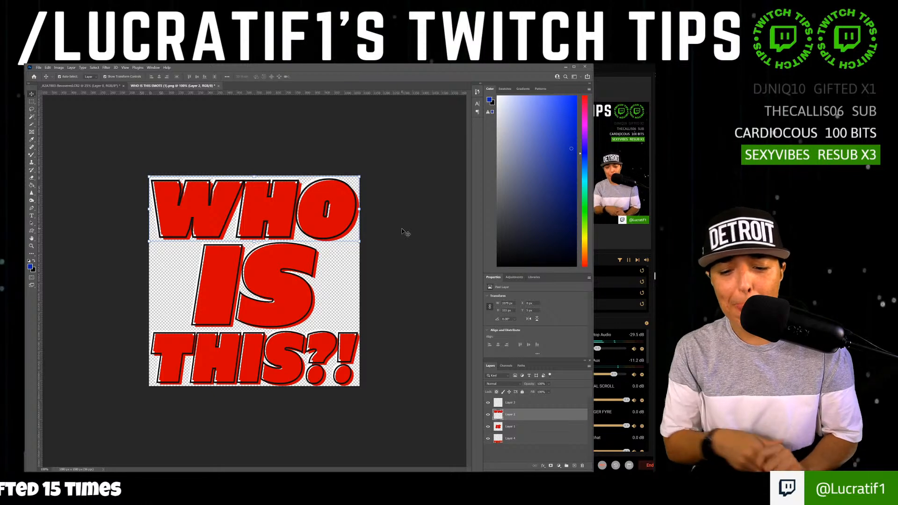
Save a PNG copy of the emote as 'WHO IS THIS EMOTE CLEAR PNG' at smallest file size.
left_click(38, 67)
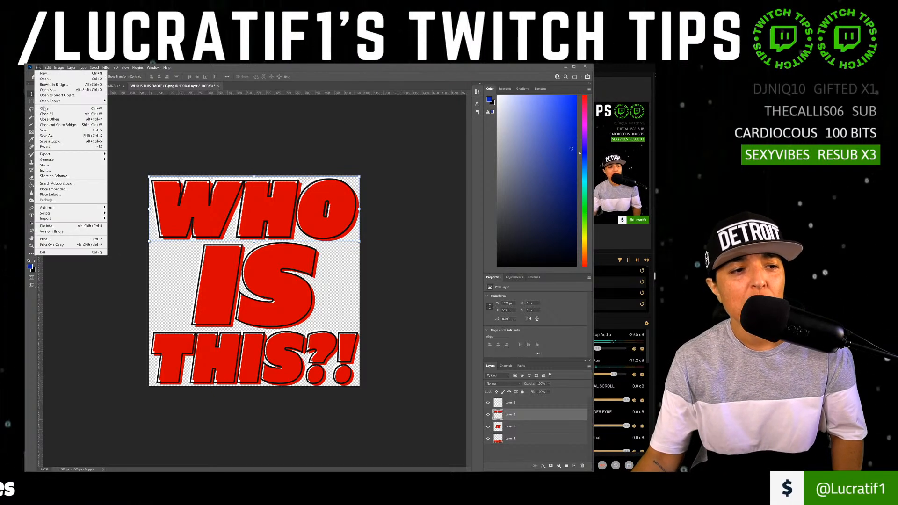
left_click(59, 141)
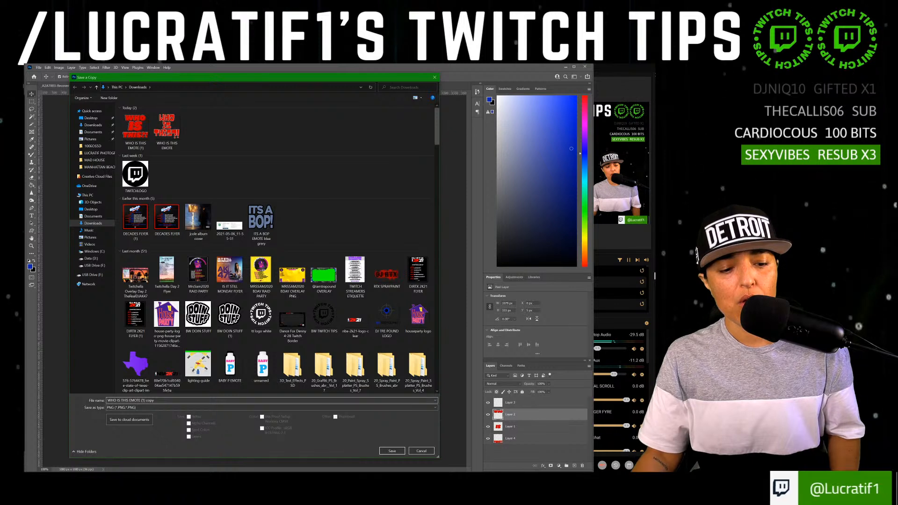
left_click_drag(154, 401, 141, 400)
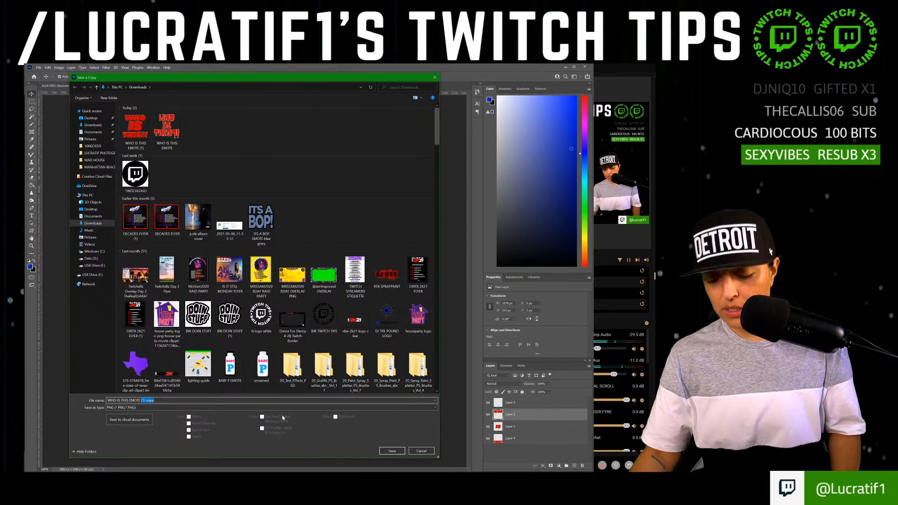
type("CLEAR PNG")
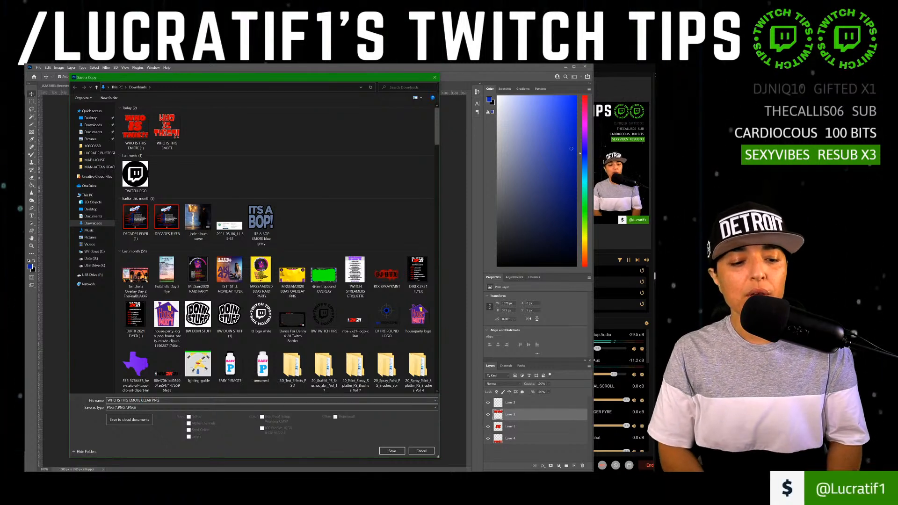
key("Return")
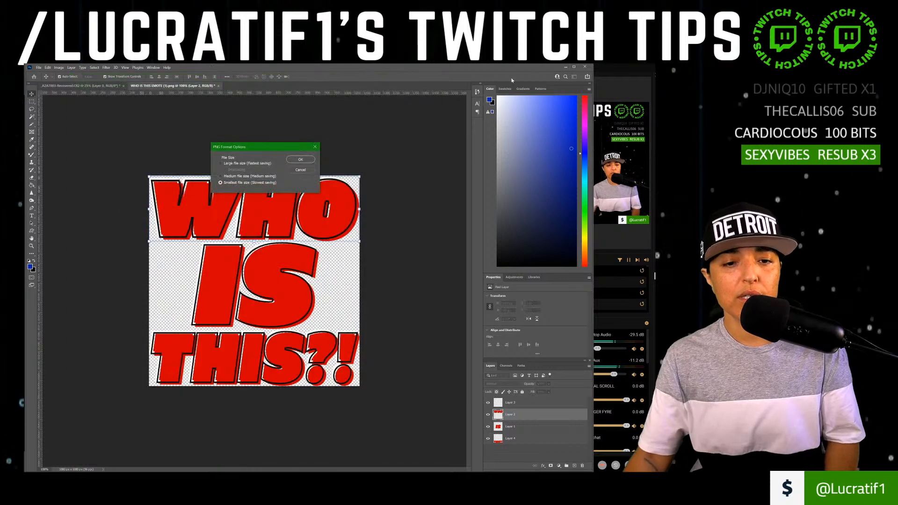
left_click(301, 160)
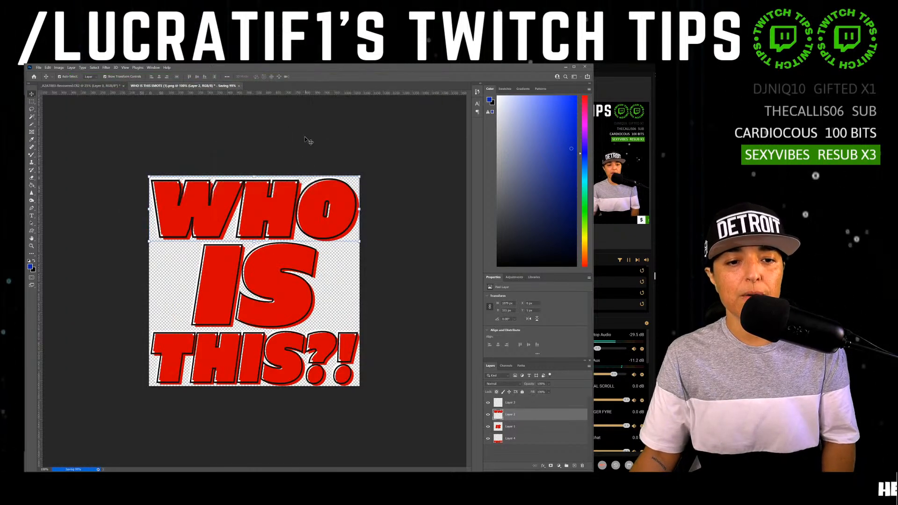
left_click(566, 66)
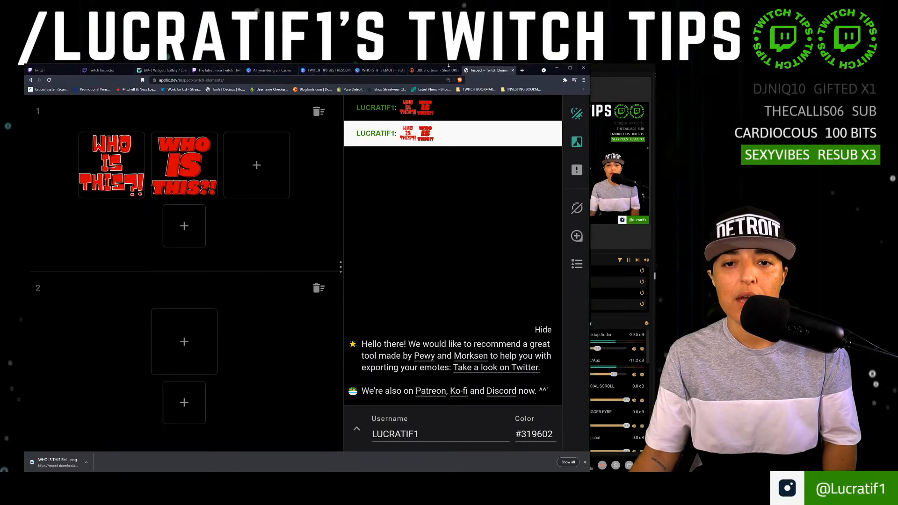
Load WHO IS THIS EMOTE CLEAR PNG into the empty third emote slot of the inspector.
left_click(257, 166)
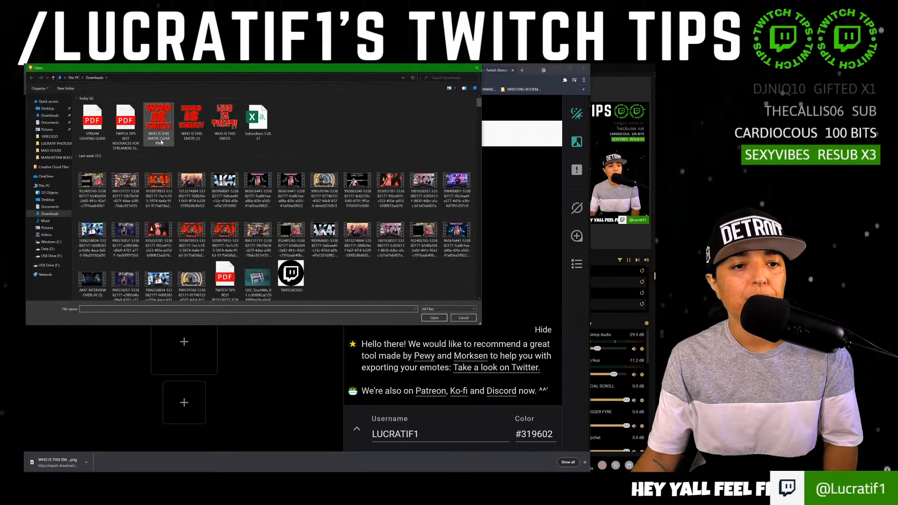
left_click(159, 124)
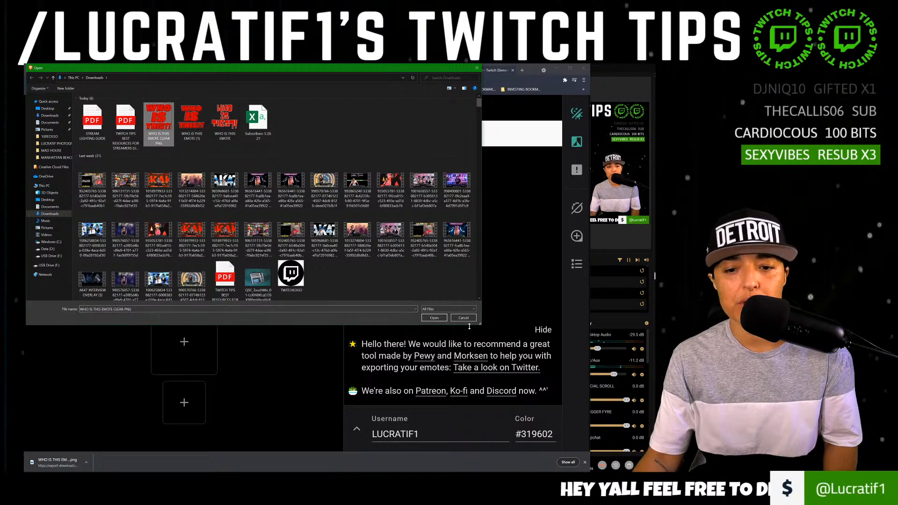
left_click(436, 318)
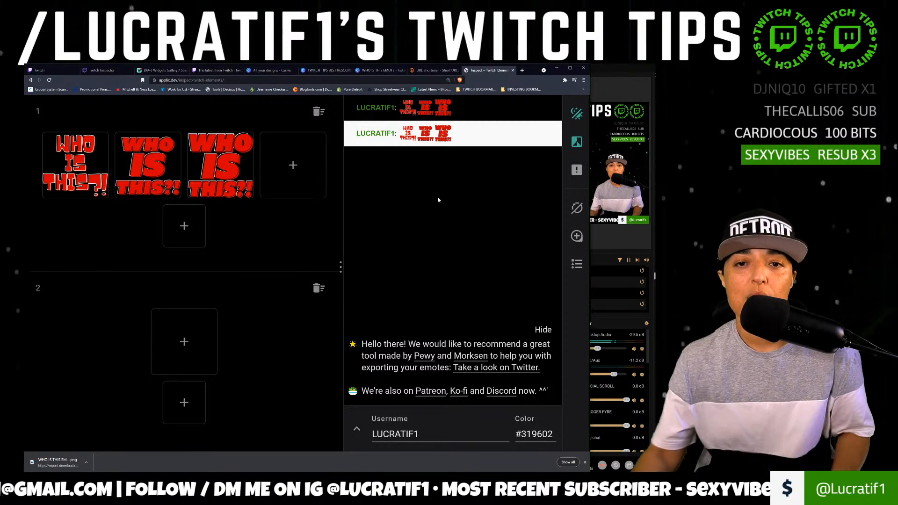
left_click(369, 71)
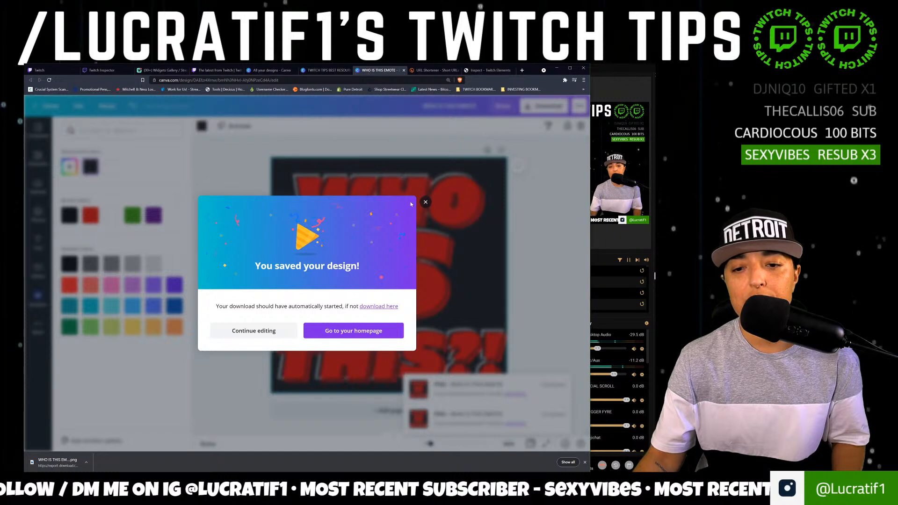
Close the WHO IS THIS EMOTE design and open TWITCH TIPS BEST RESOURCES FOR STREAMERS.
left_click(426, 202)
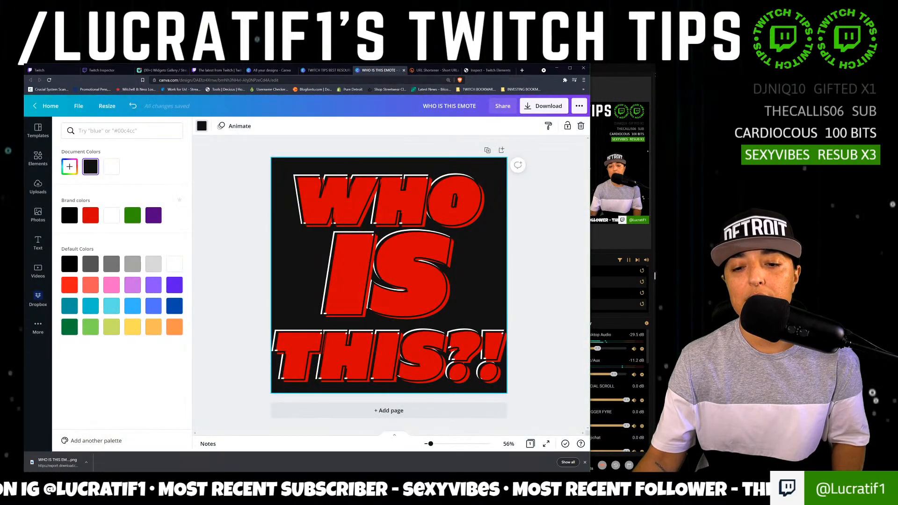
left_click(403, 72)
left_click(299, 70)
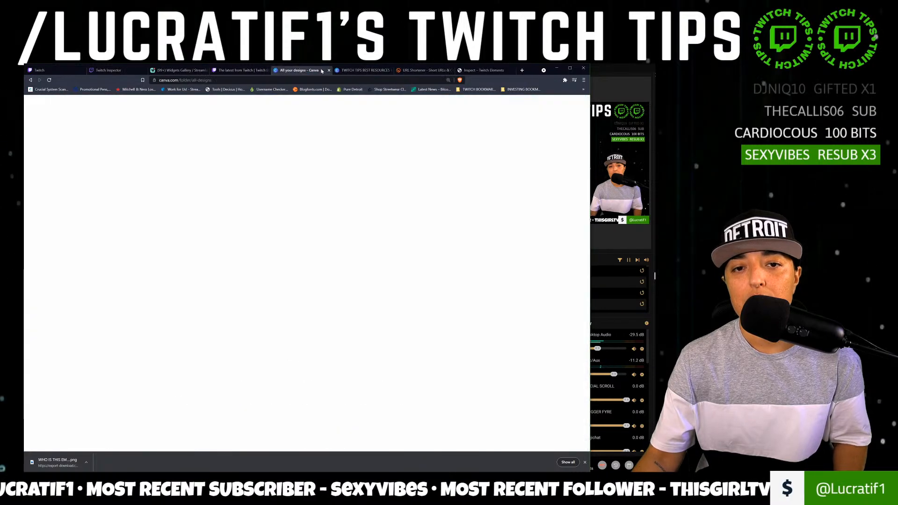
left_click(353, 70)
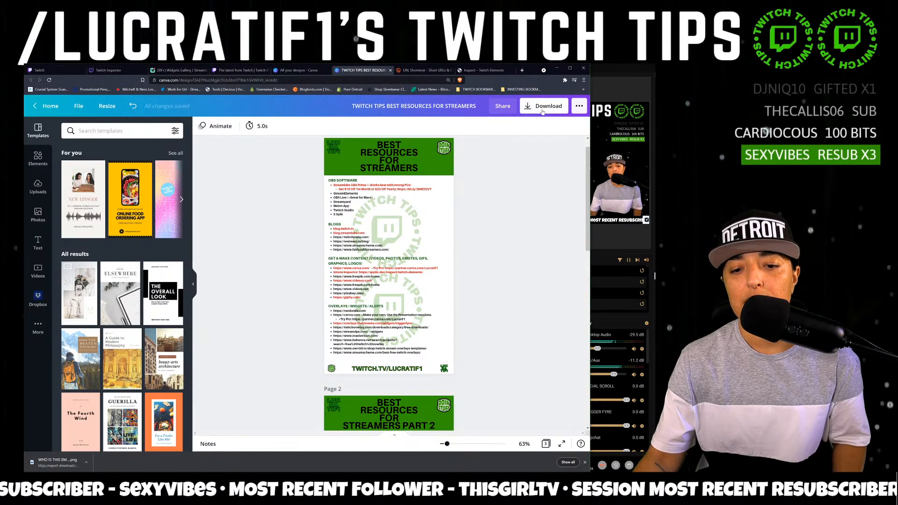
Download the design as a PDF Print file named with '5.28.21 UPDATE'.
left_click(542, 111)
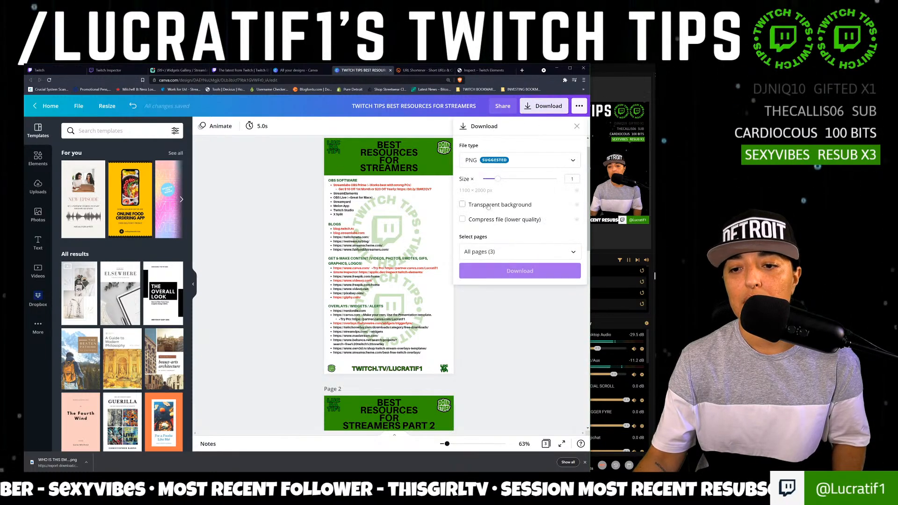
left_click(514, 160)
left_click(487, 229)
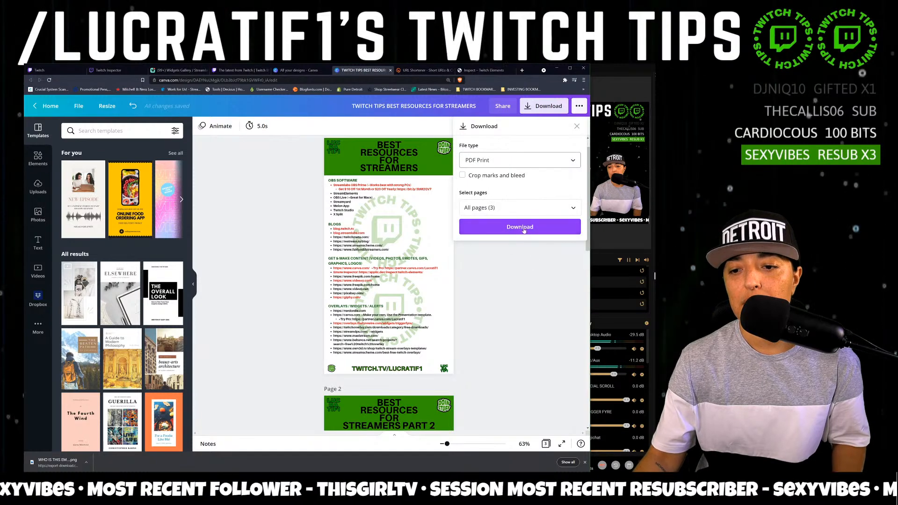
left_click(526, 229)
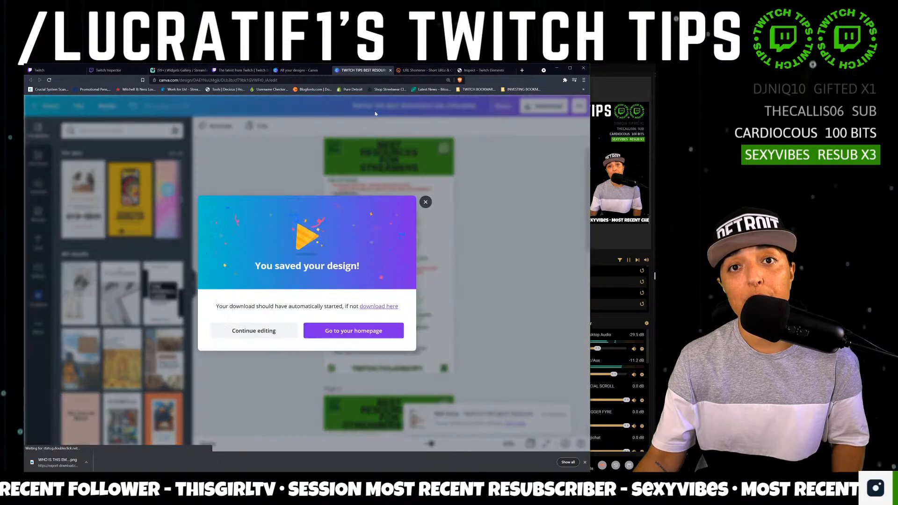
left_click(145, 295)
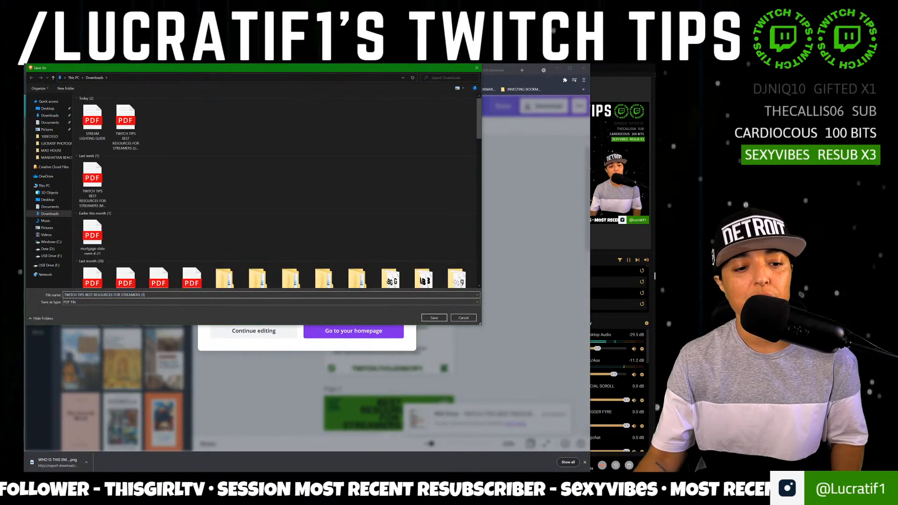
left_click_drag(145, 295, 142, 296)
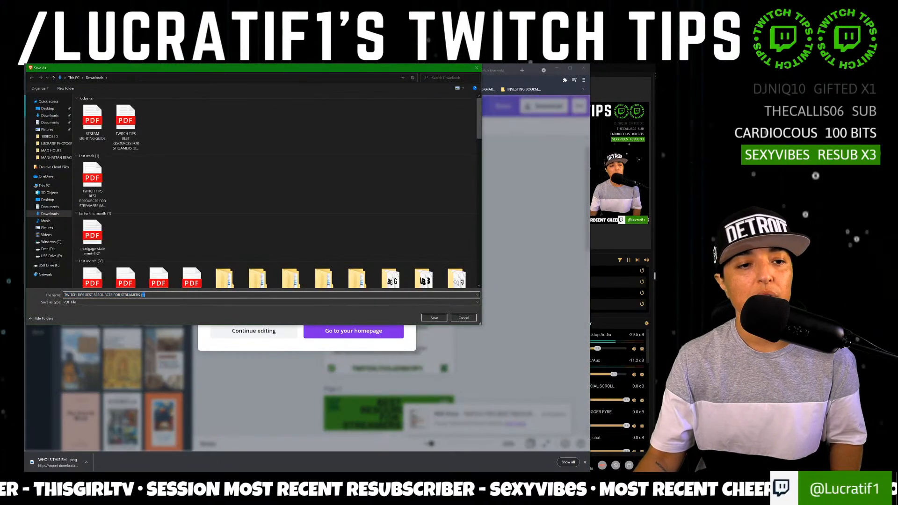
type("5.")
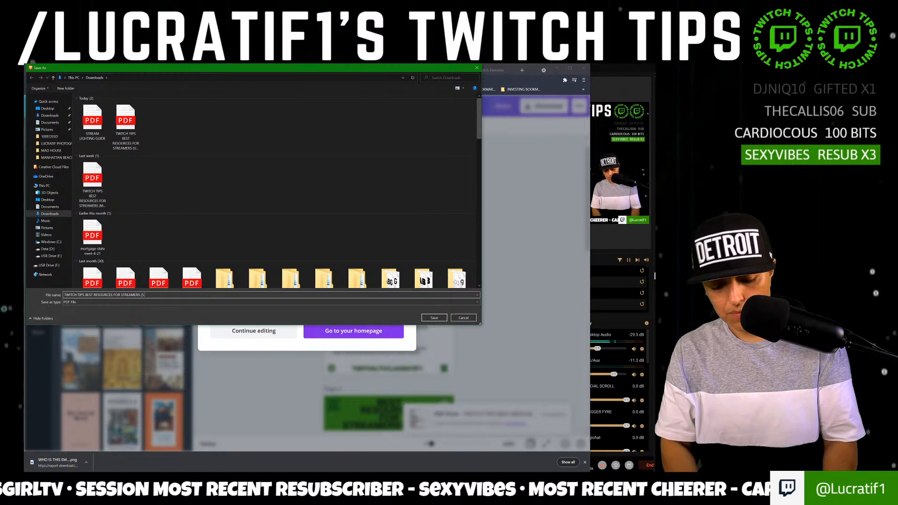
type("28.21 UPDATE")
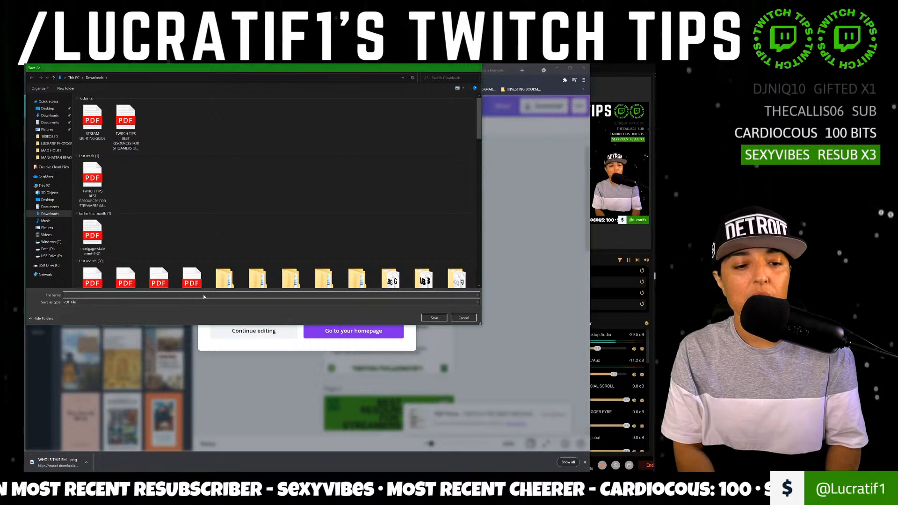
key("Return")
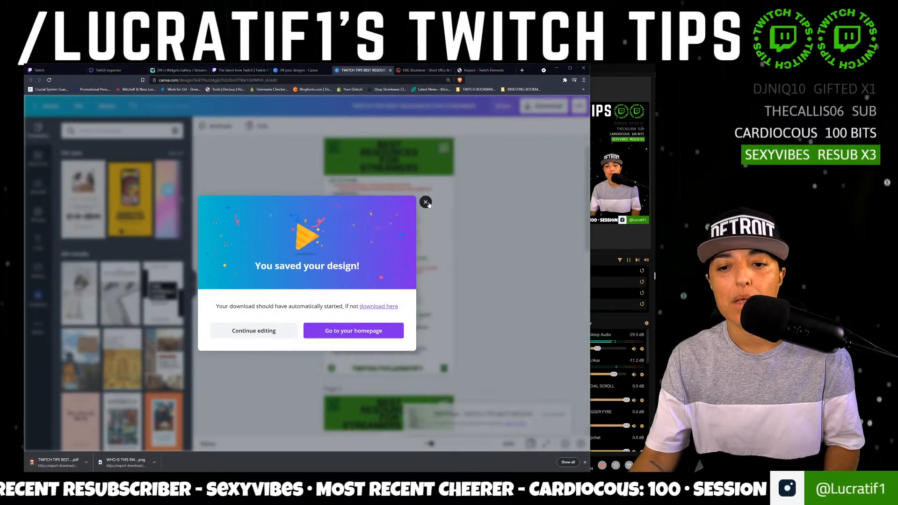
key("Escape")
left_click(522, 71)
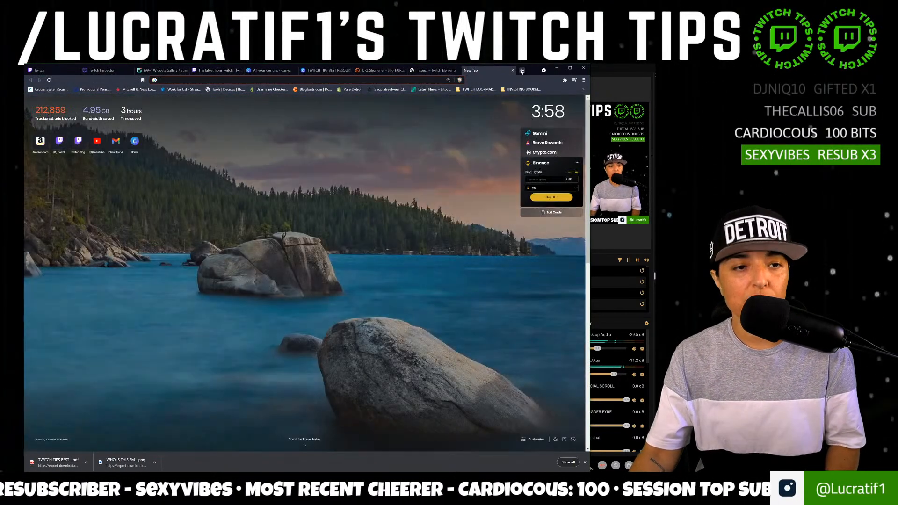
In Dropbox's subscriber-only Twitch Tips folder, delete the old resources PDF.
type("DROP")
key("Return")
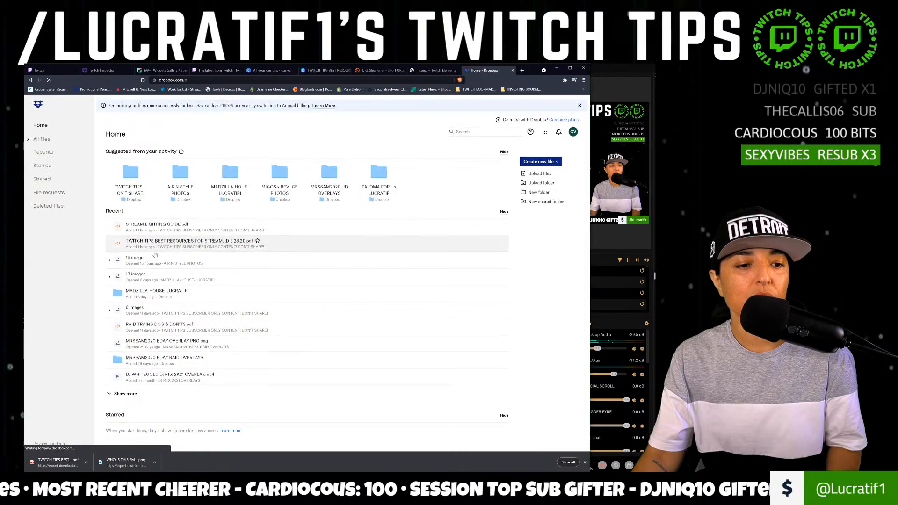
left_click(134, 186)
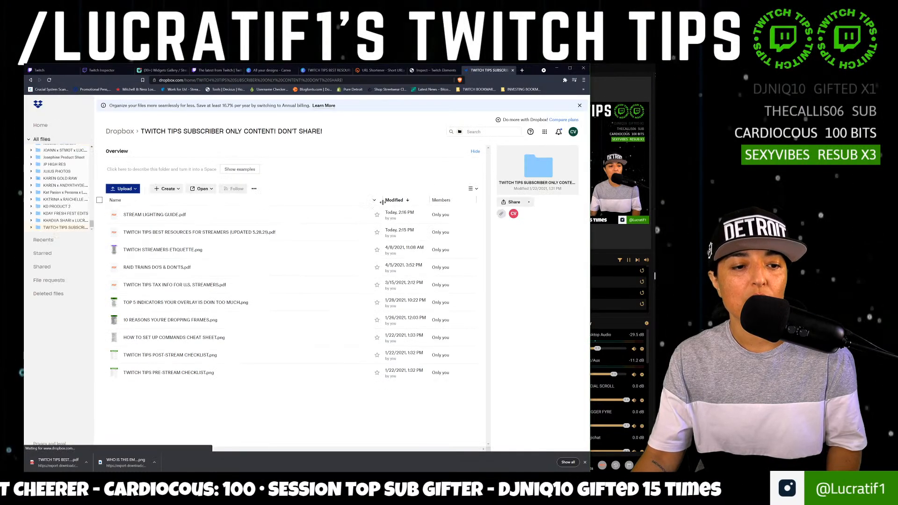
left_click(471, 232)
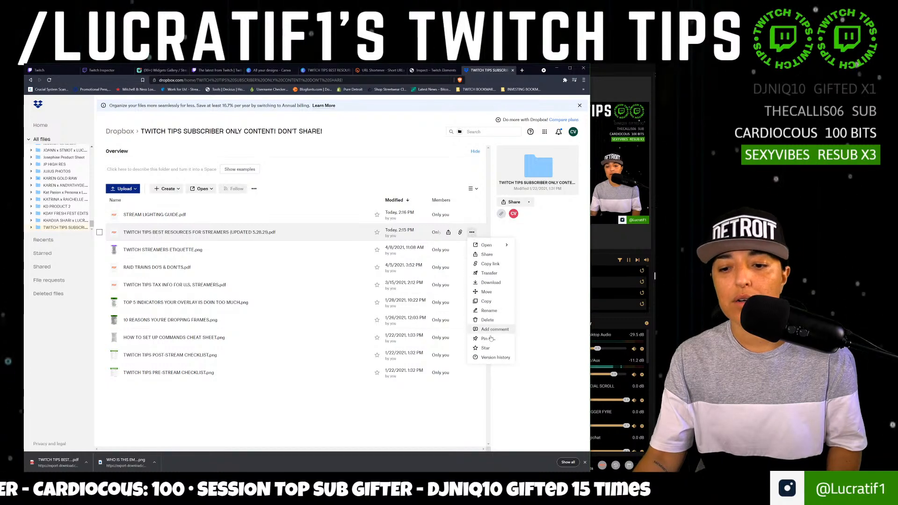
left_click(486, 320)
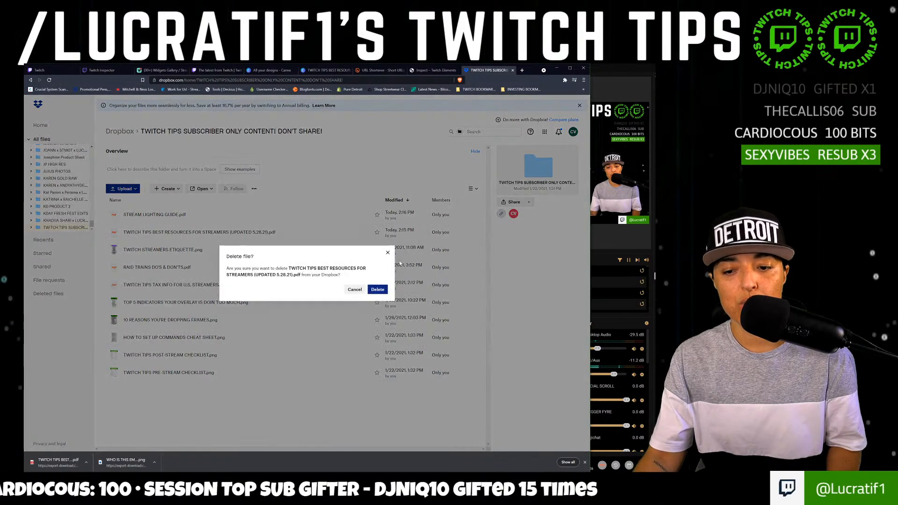
left_click(381, 290)
Upload the 'TWITCH TIPS BEST RESOURCES FOR STREAMERS (5.28.21 UPDATE)' PDF to that folder.
left_click(133, 190)
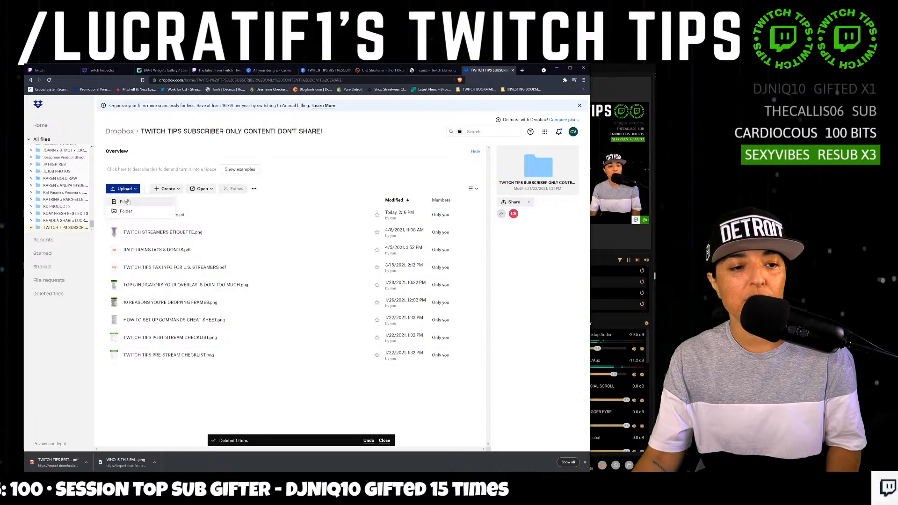
left_click(121, 202)
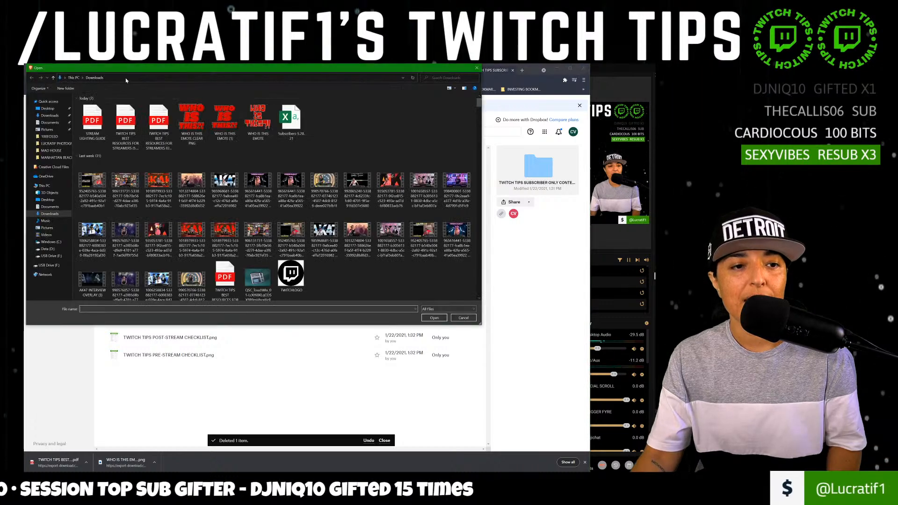
left_click(125, 123)
left_click(434, 317)
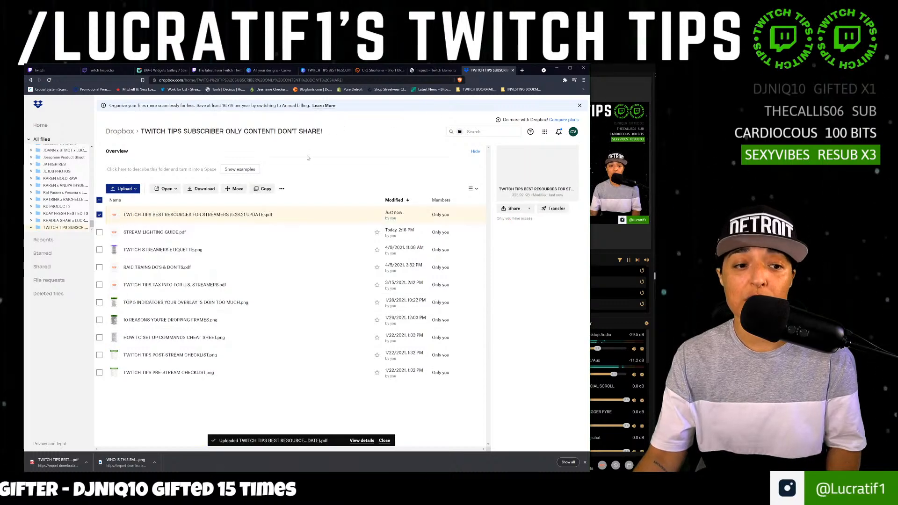
left_click(100, 200)
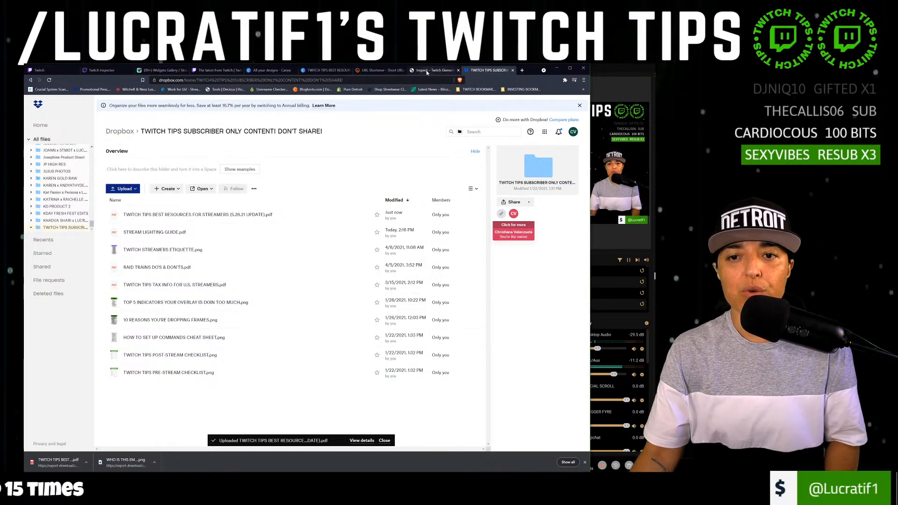
left_click(444, 70)
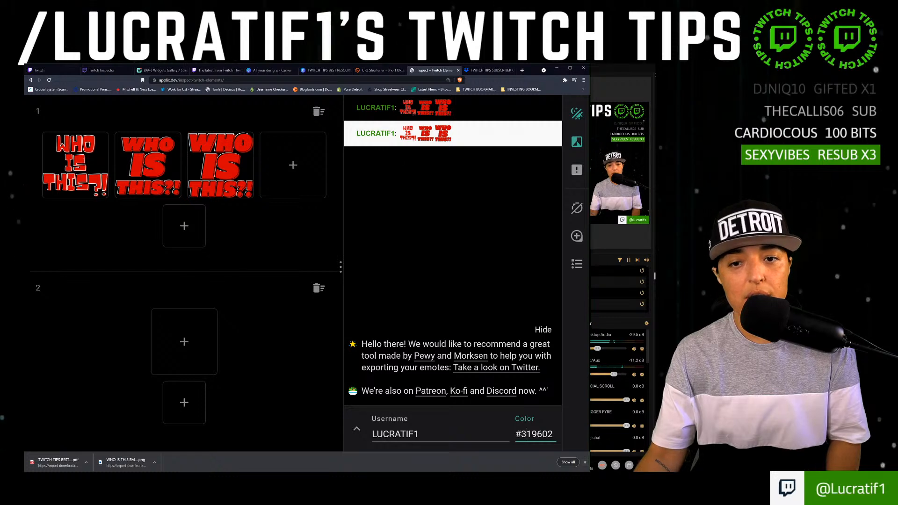
Close the inspector, Dropbox, bitly and design tabs, and create a blank 16:9 Presentation.
left_click(458, 71)
left_click(458, 71)
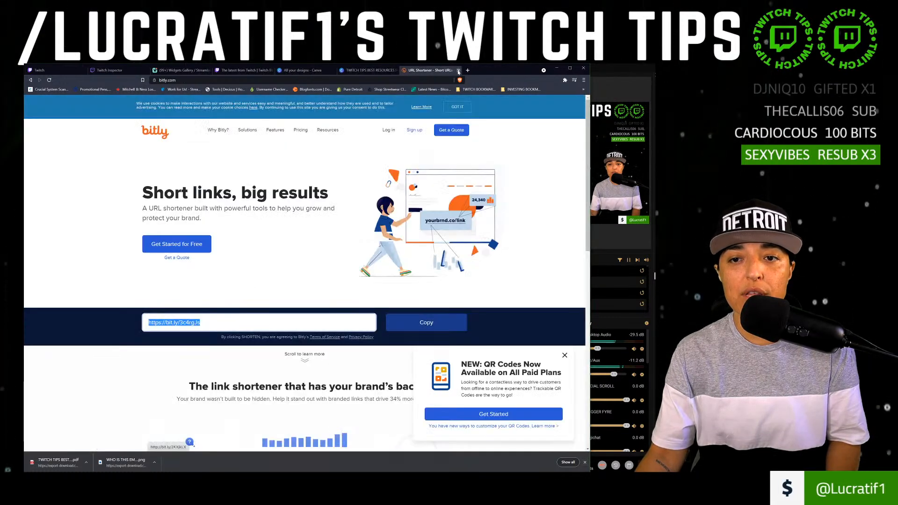
left_click(458, 71)
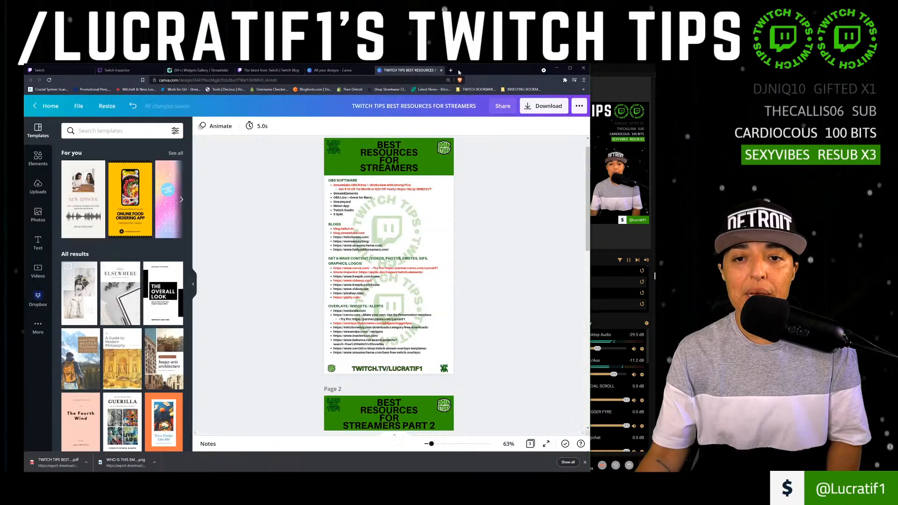
left_click(441, 71)
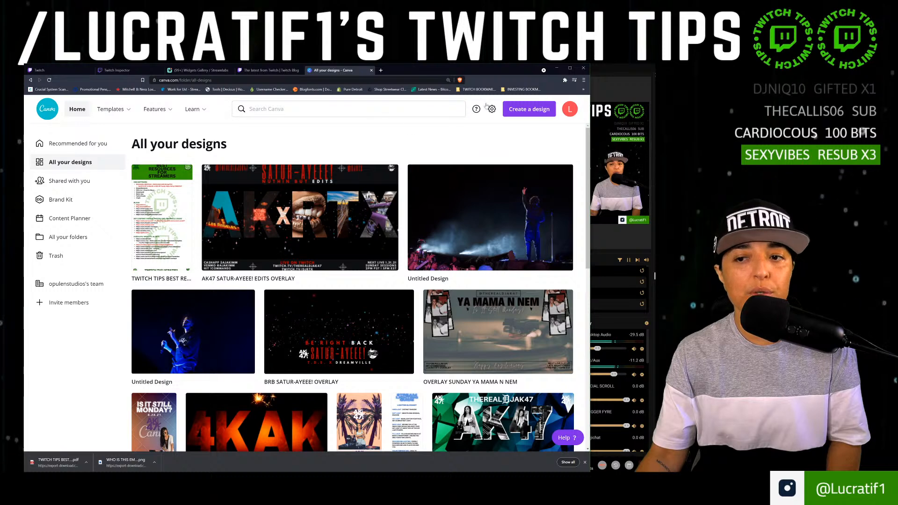
left_click(529, 109)
left_click(479, 161)
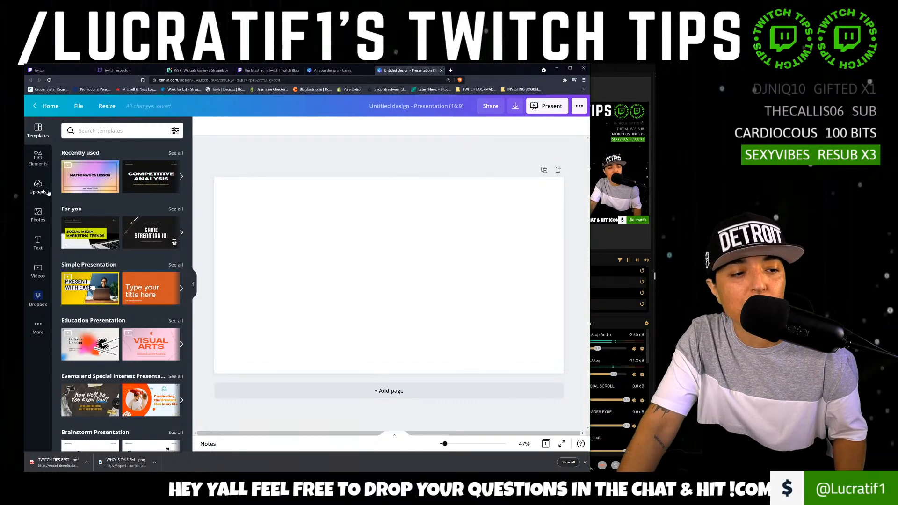
Browse the Text panel's heading presets and font combinations, then return to the top.
left_click(42, 246)
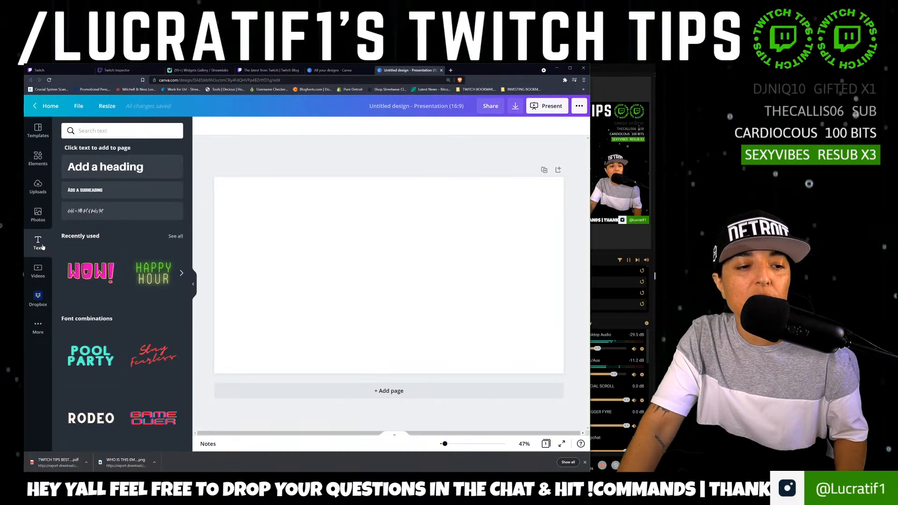
scroll(75, 298, "down", 3)
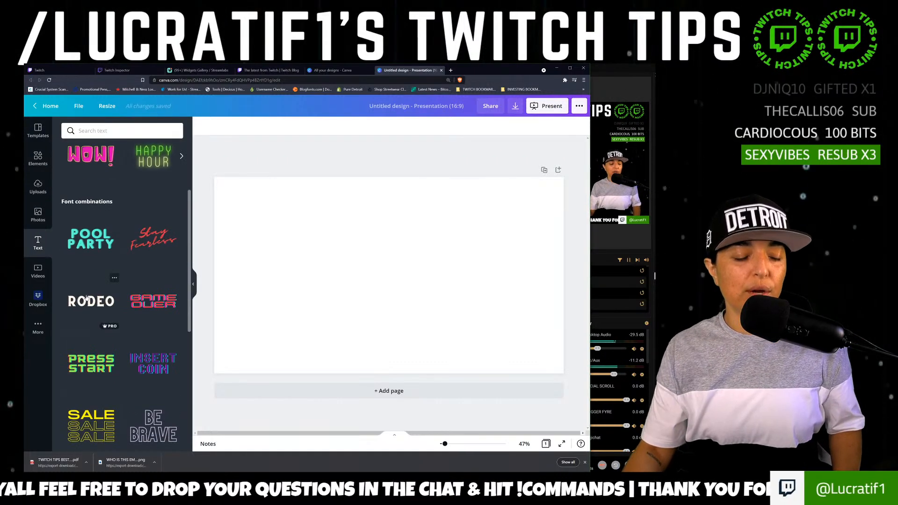
scroll(86, 298, "down", 7)
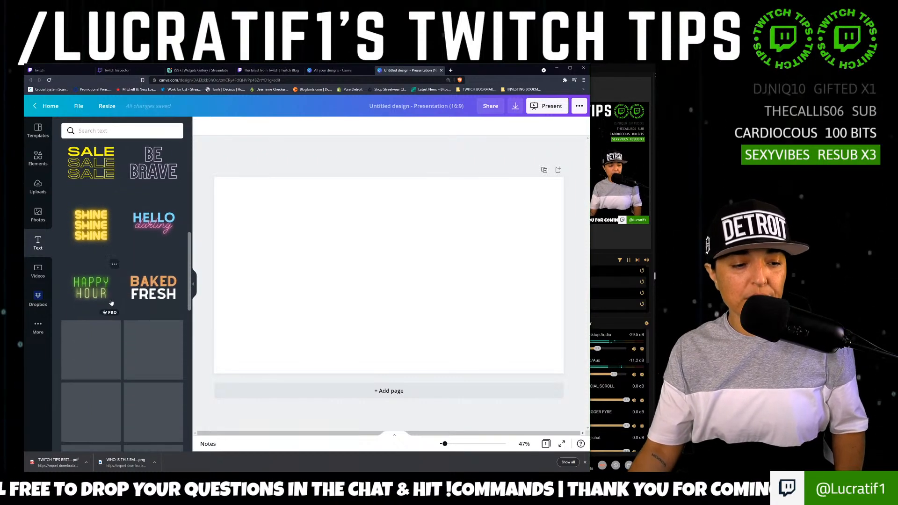
scroll(112, 304, "down", 2)
scroll(112, 302, "down", 3)
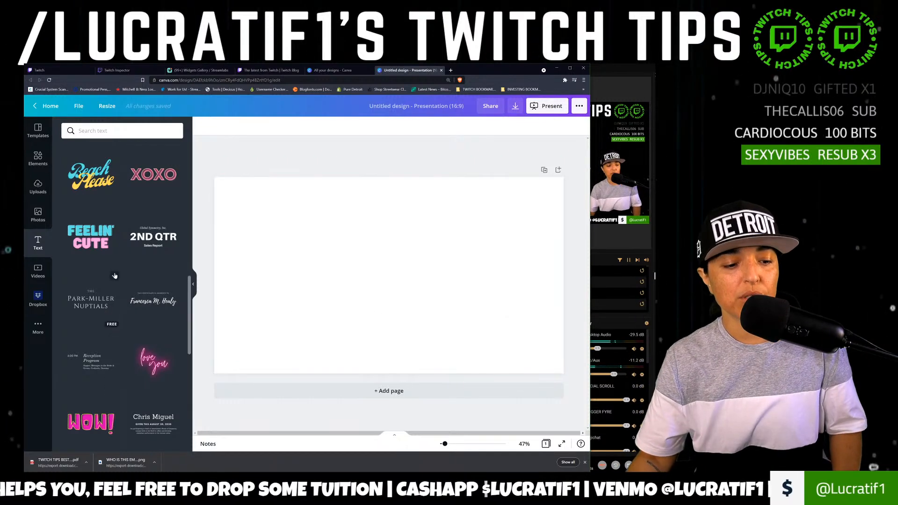
scroll(138, 226, "down", 3)
scroll(133, 253, "down", 3)
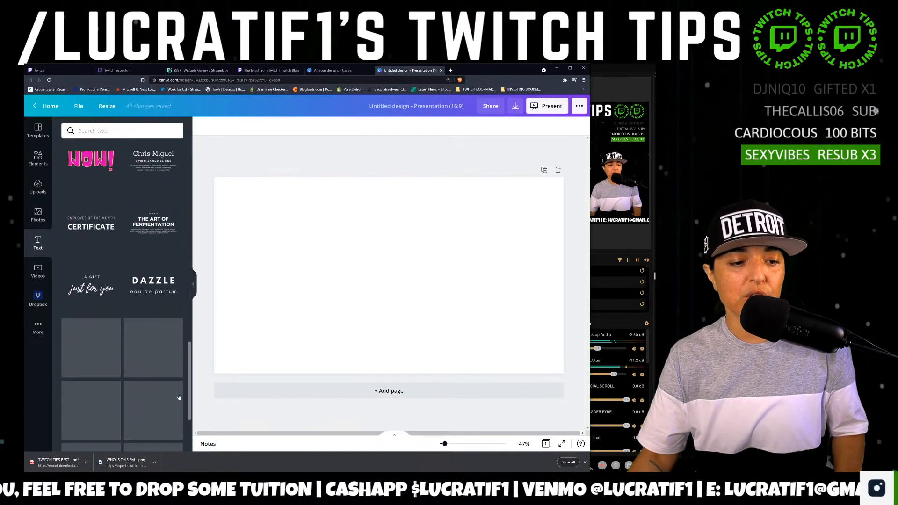
scroll(155, 374, "down", 3)
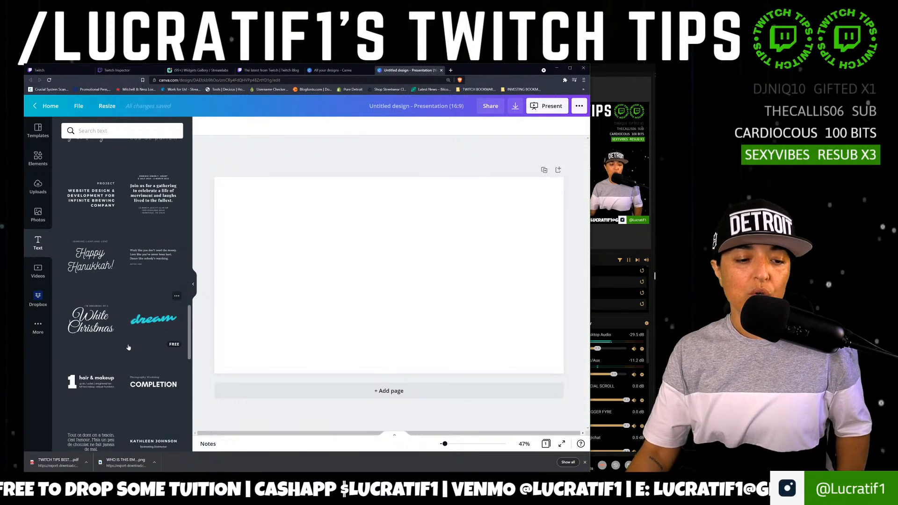
scroll(129, 347, "down", 8)
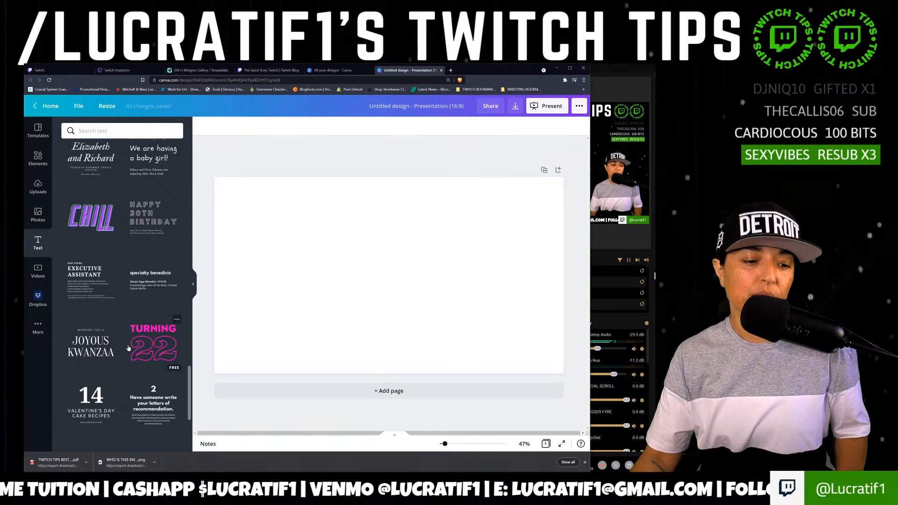
scroll(128, 348, "down", 6)
scroll(128, 348, "down", 10)
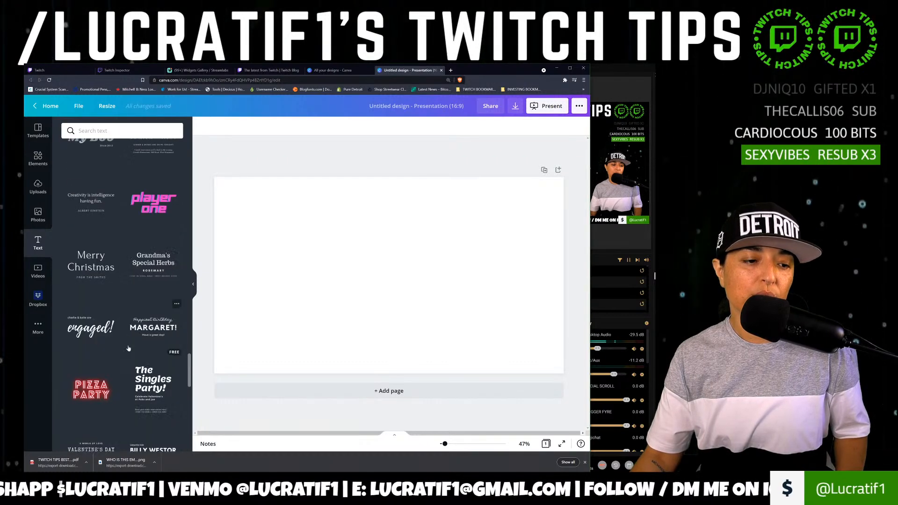
scroll(129, 348, "down", 7)
scroll(135, 395, "down", 3)
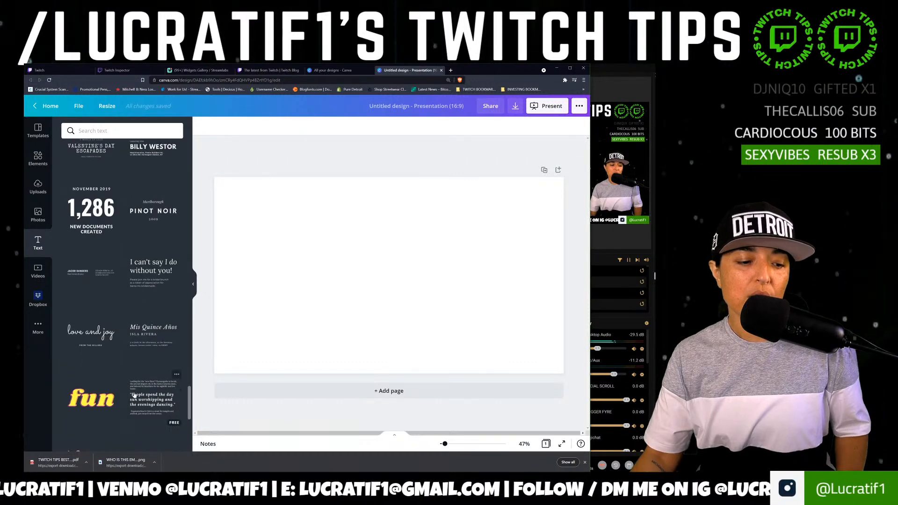
scroll(108, 348, "down", 5)
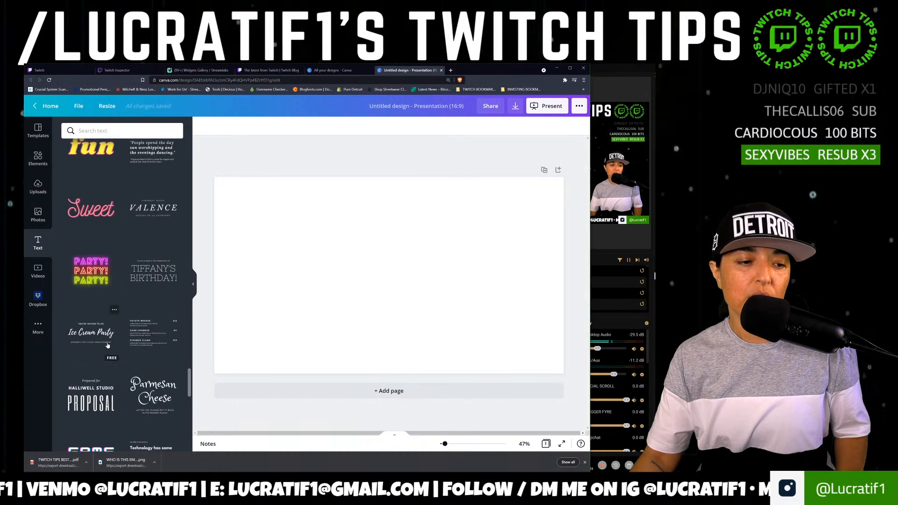
scroll(107, 345, "down", 4)
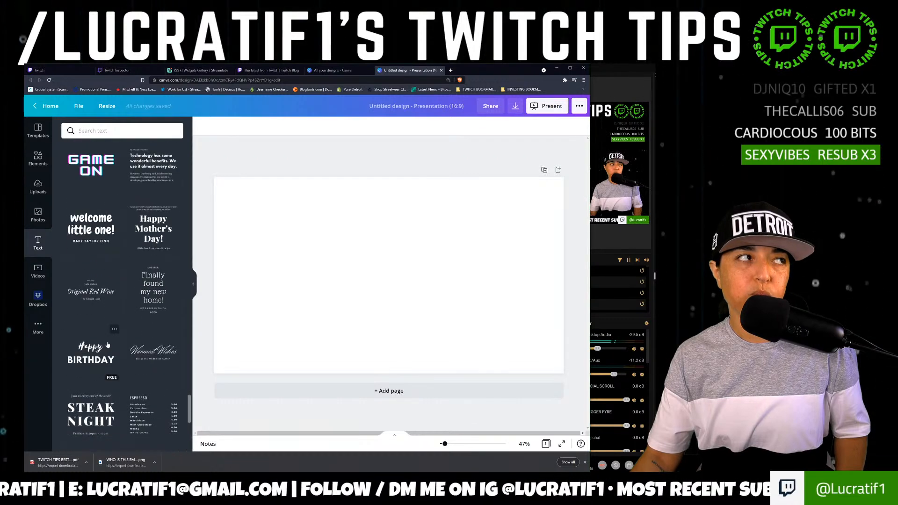
scroll(107, 345, "down", 10)
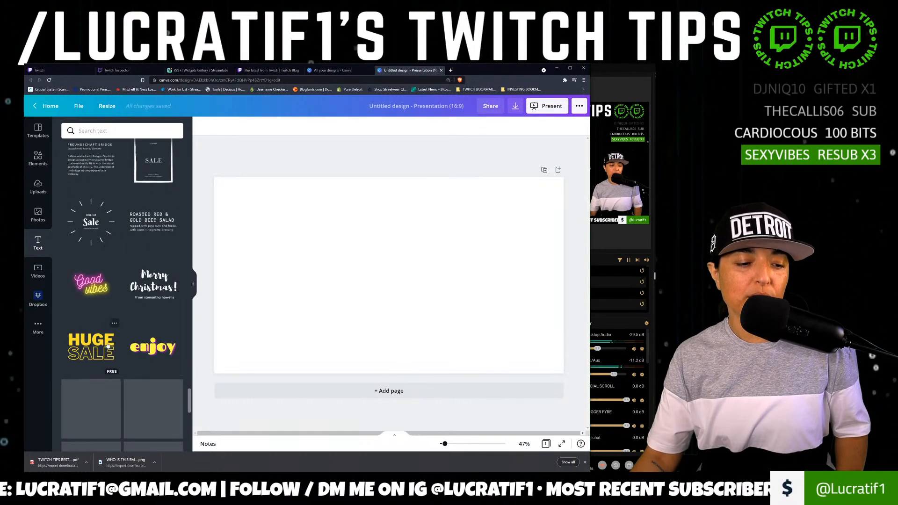
scroll(107, 344, "down", 3)
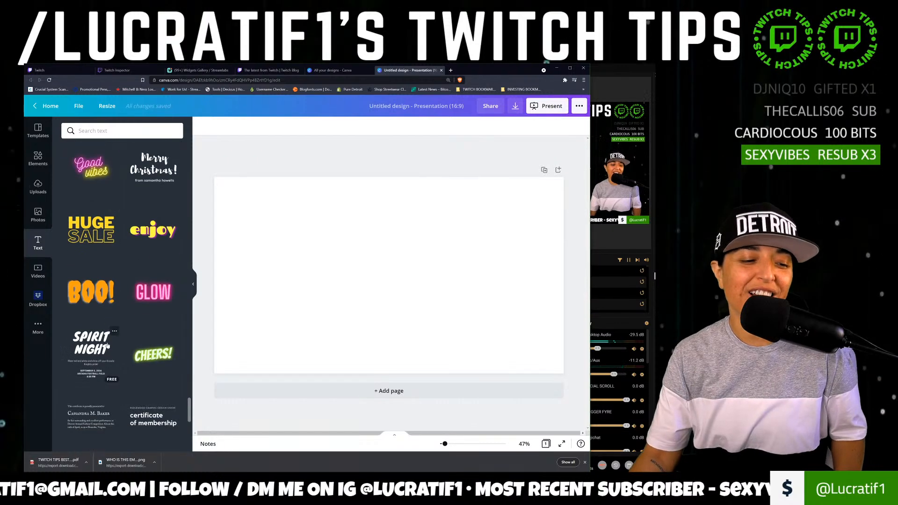
scroll(108, 345, "down", 5)
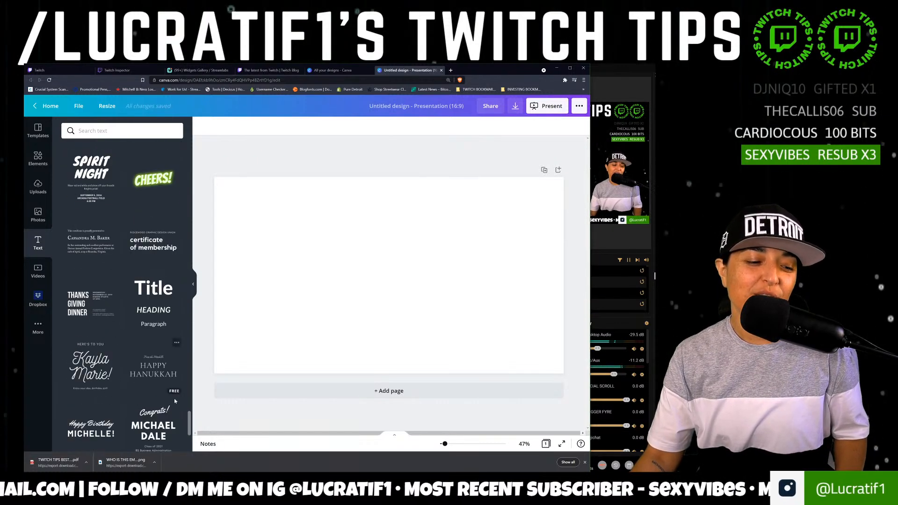
scroll(154, 365, "down", 7)
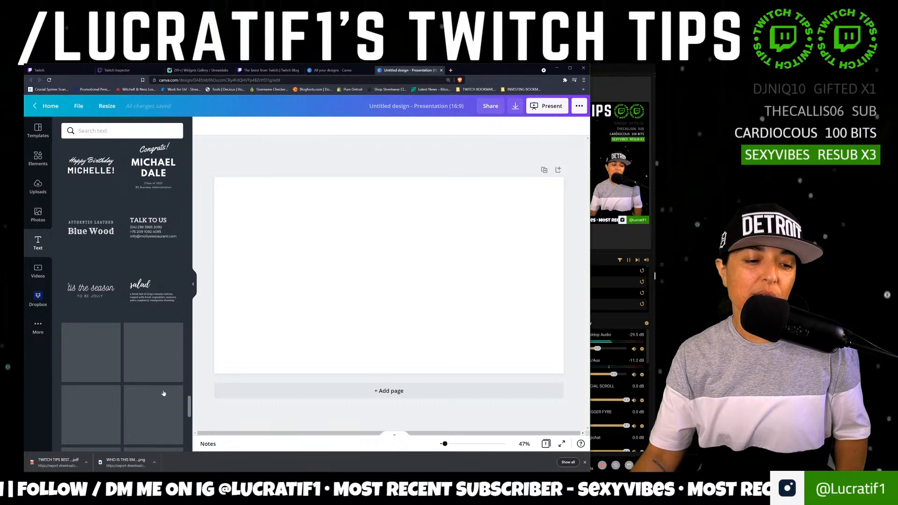
scroll(150, 374, "down", 1)
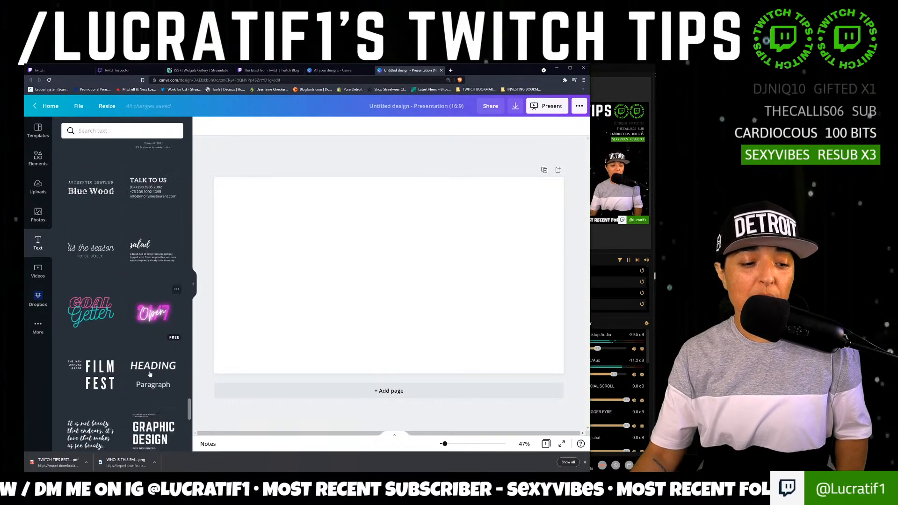
scroll(149, 374, "down", 10)
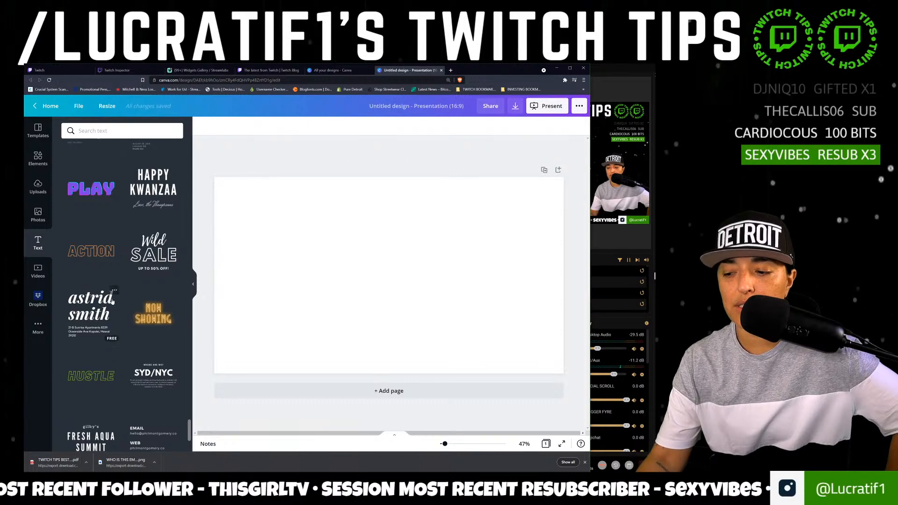
scroll(102, 392, "down", 3)
scroll(111, 303, "down", 5)
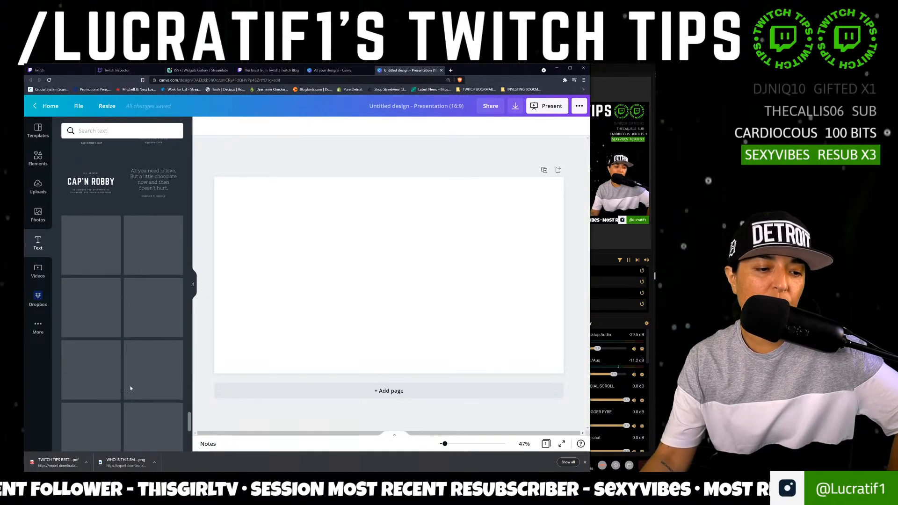
scroll(123, 357, "down", 2)
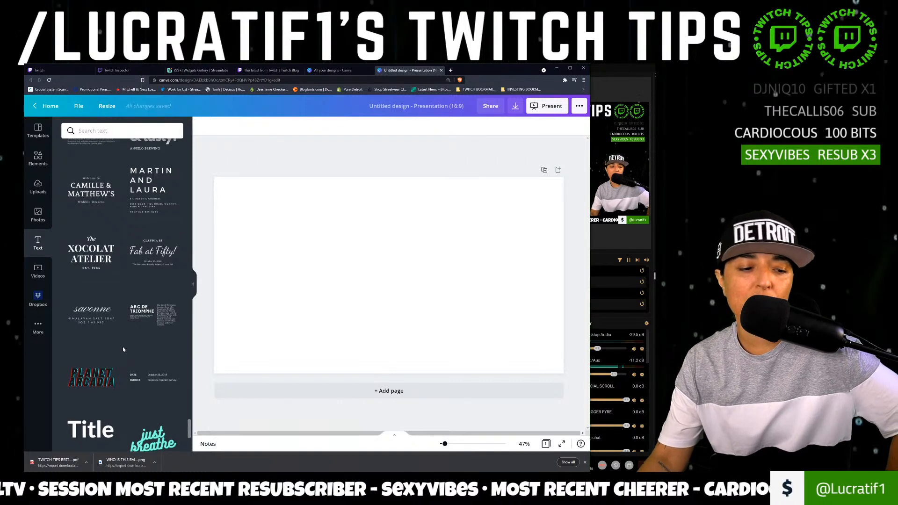
scroll(122, 356, "down", 3)
scroll(143, 304, "down", 5)
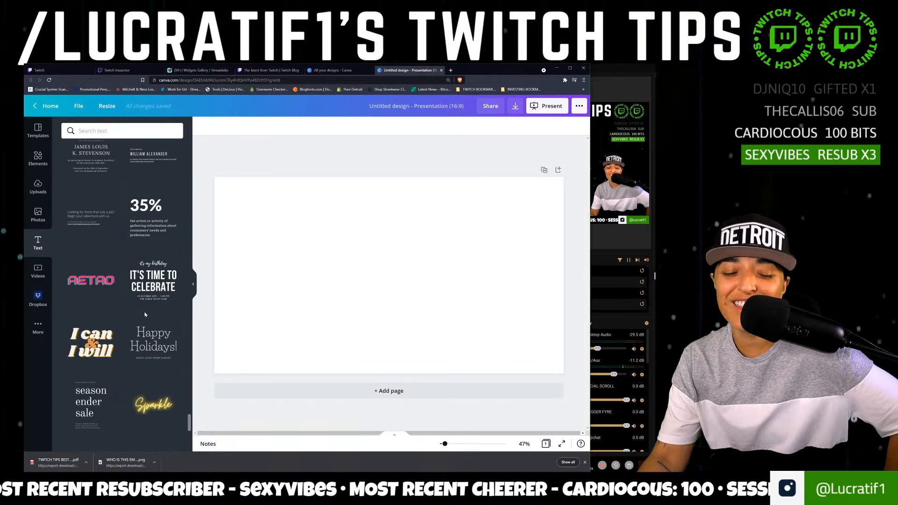
scroll(146, 325, "down", 1)
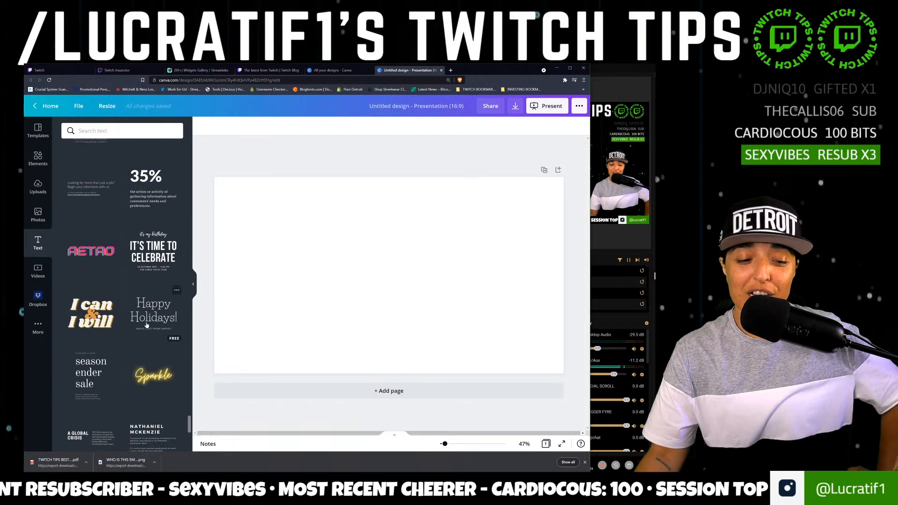
scroll(147, 325, "down", 6)
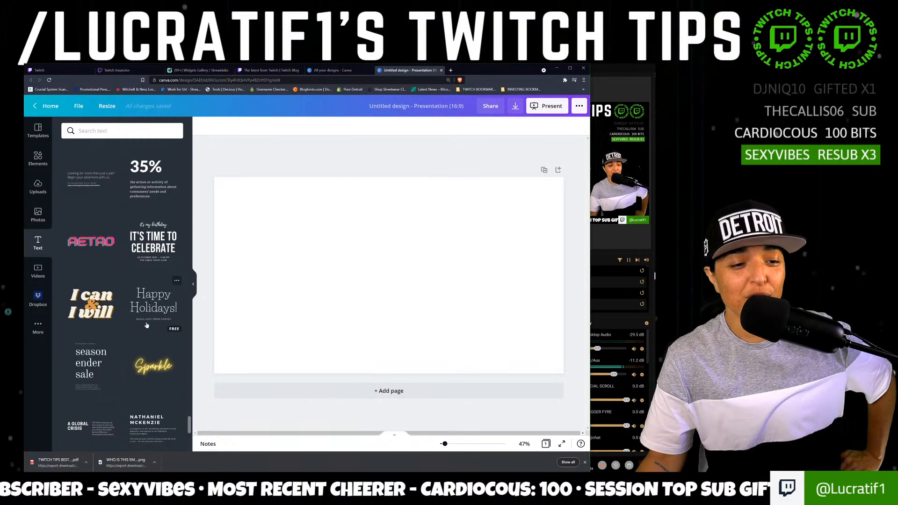
scroll(147, 325, "down", 3)
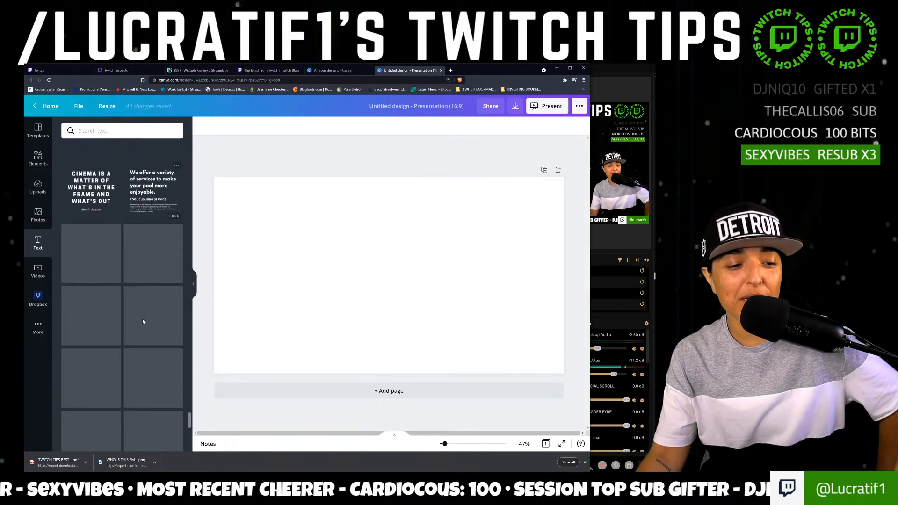
scroll(179, 417, "down", 5)
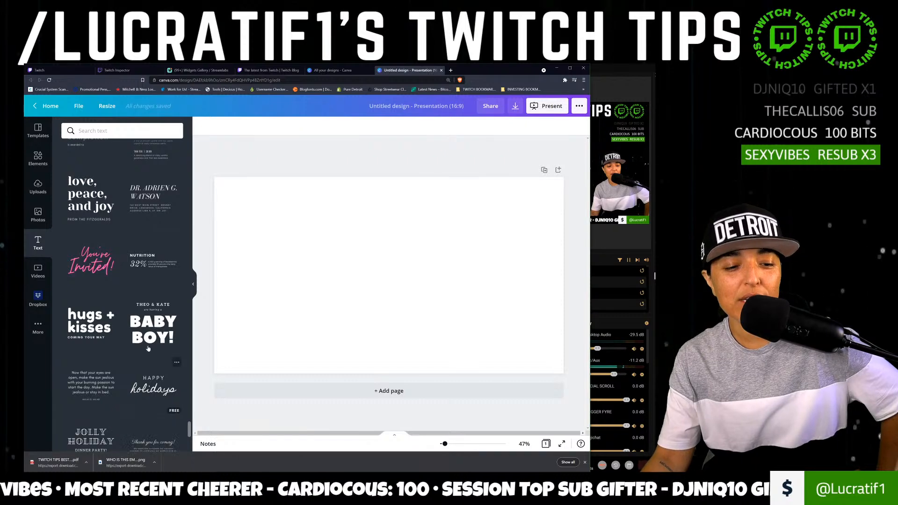
scroll(179, 417, "down", 10)
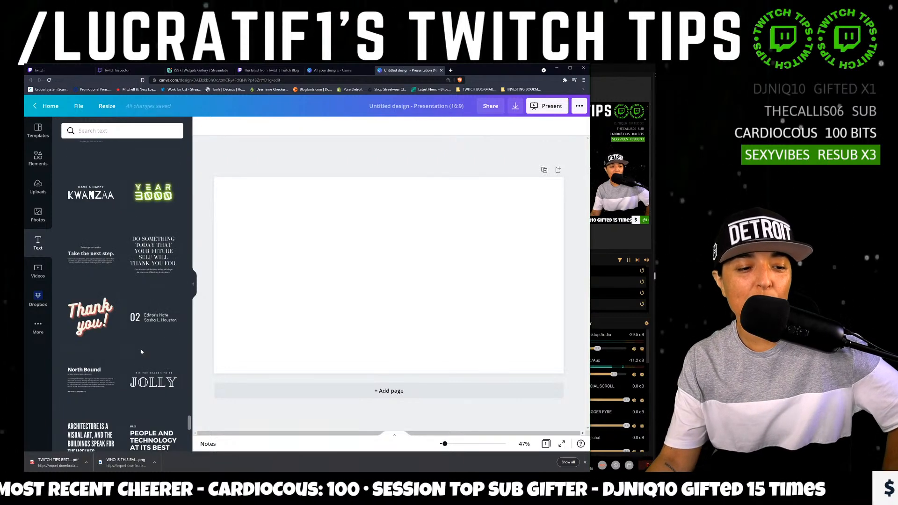
scroll(142, 352, "down", 2)
scroll(178, 342, "down", 4)
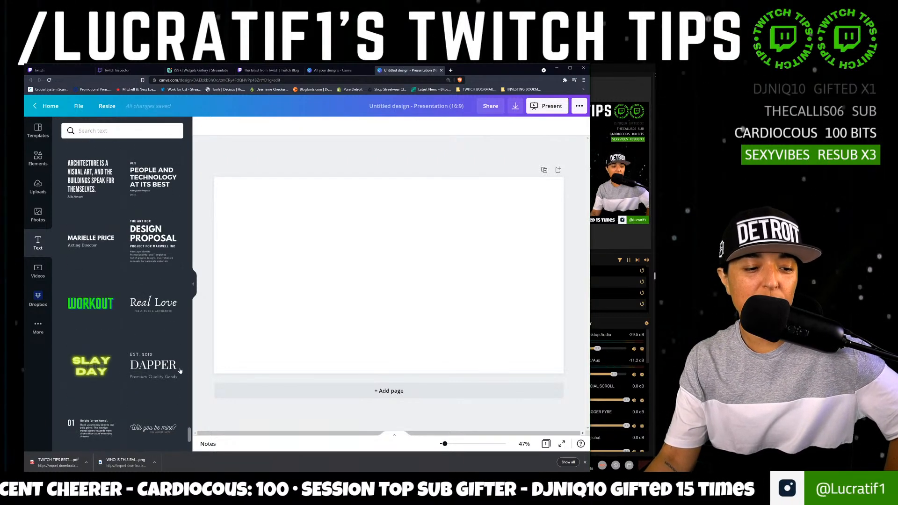
scroll(180, 371, "down", 6)
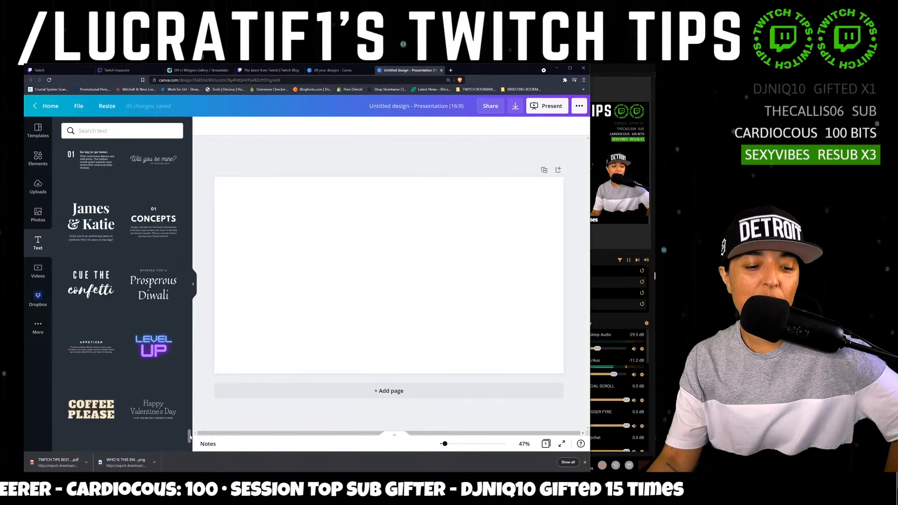
left_click_drag(189, 437, 190, 140)
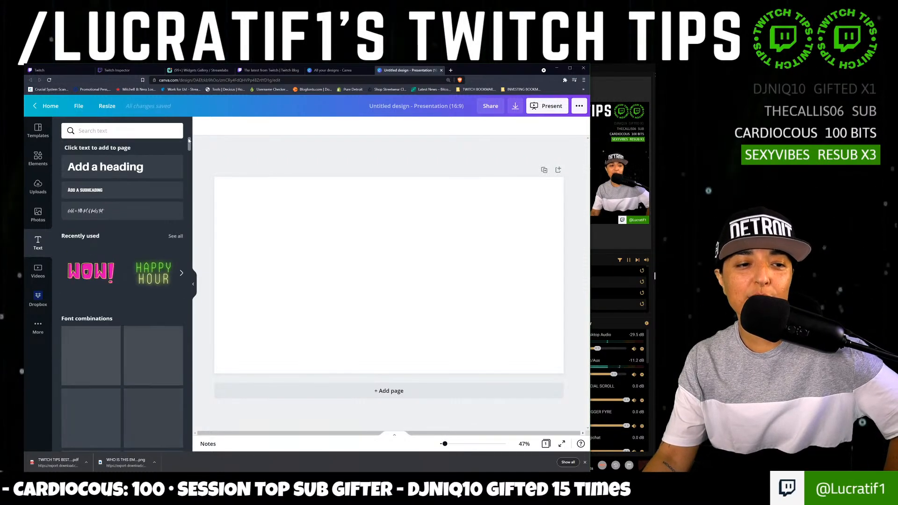
left_click(122, 166)
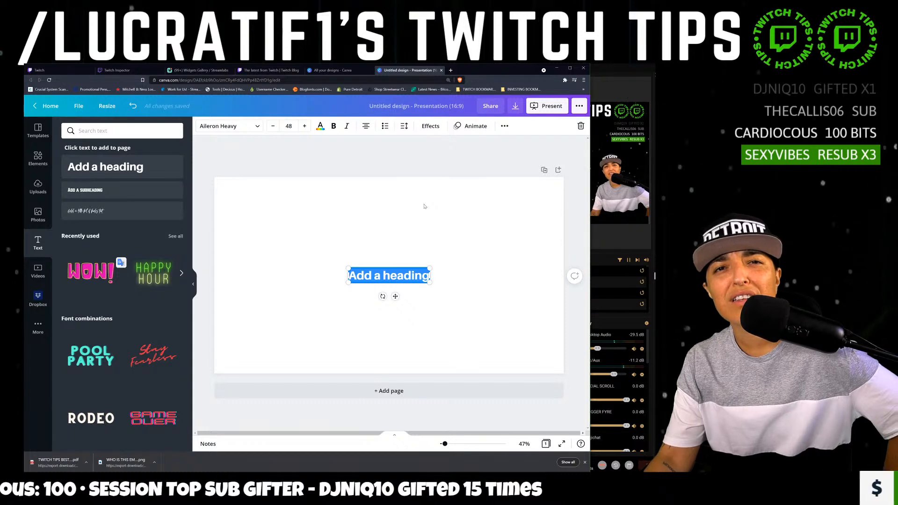
left_click_drag(429, 269, 479, 258)
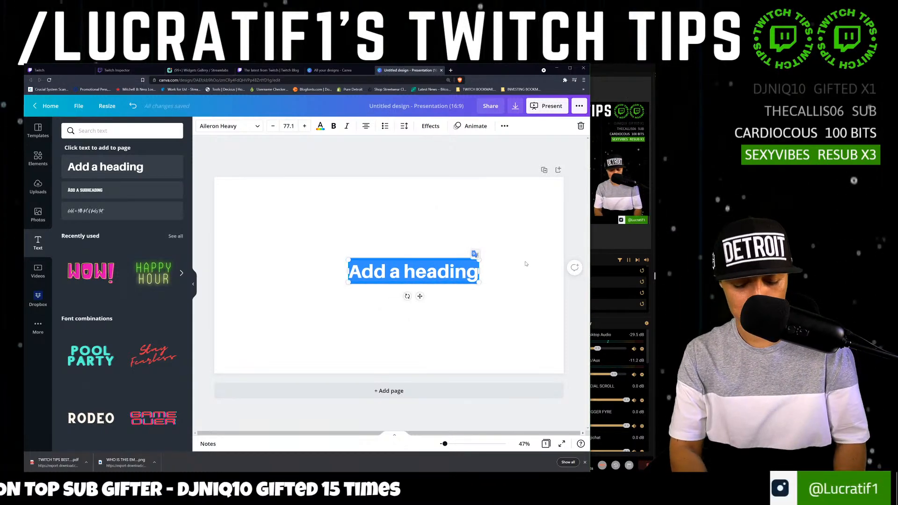
type("mOE")
key("BackSpace")
key("BackSpace")
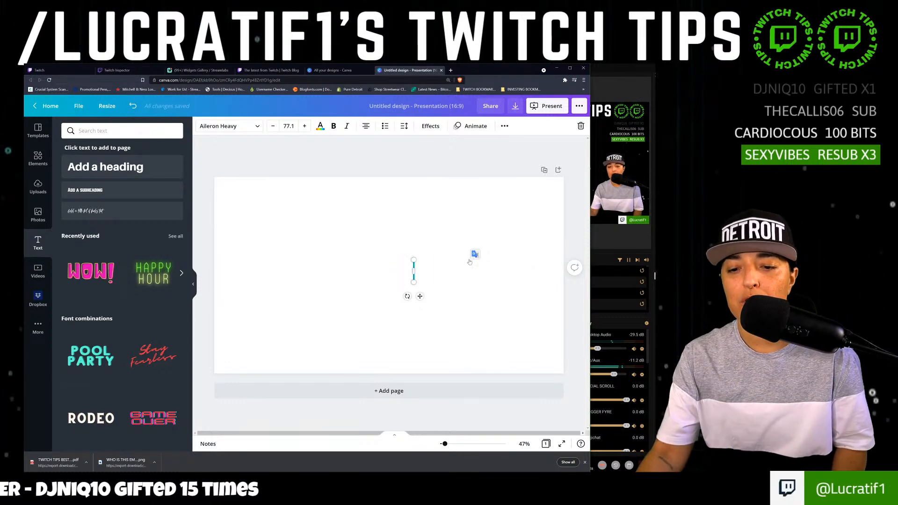
left_click(436, 288)
scroll(142, 291, "down", 8)
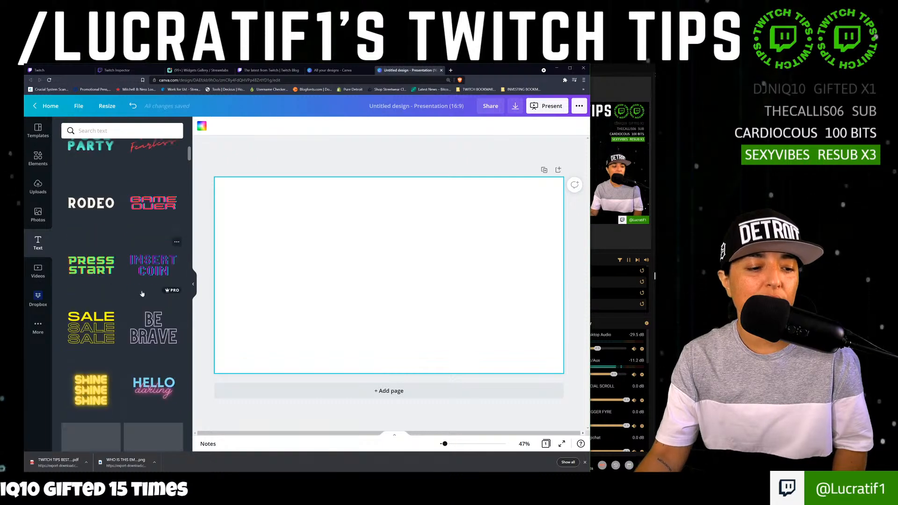
scroll(81, 305, "down", 2)
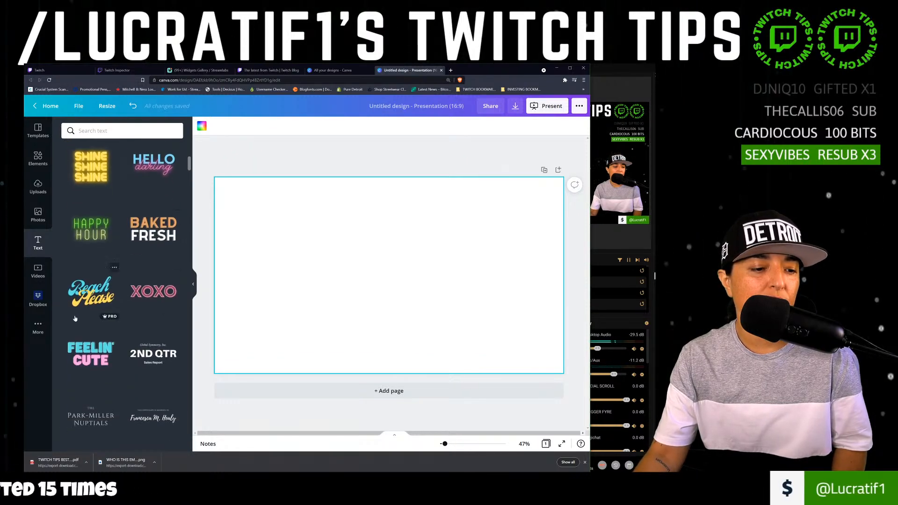
Add the Beach Please text combination and change 'Beach' to 'Moe'.
left_click(85, 300)
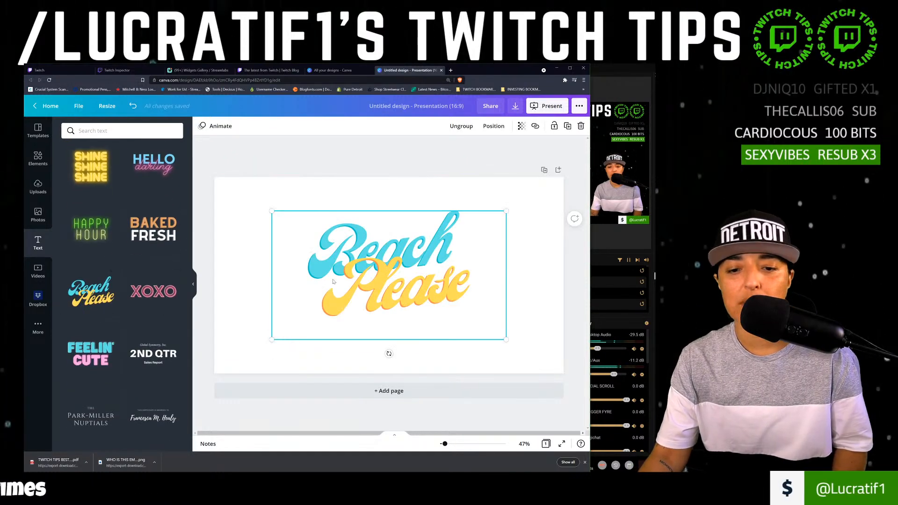
left_click_drag(467, 281, 326, 298)
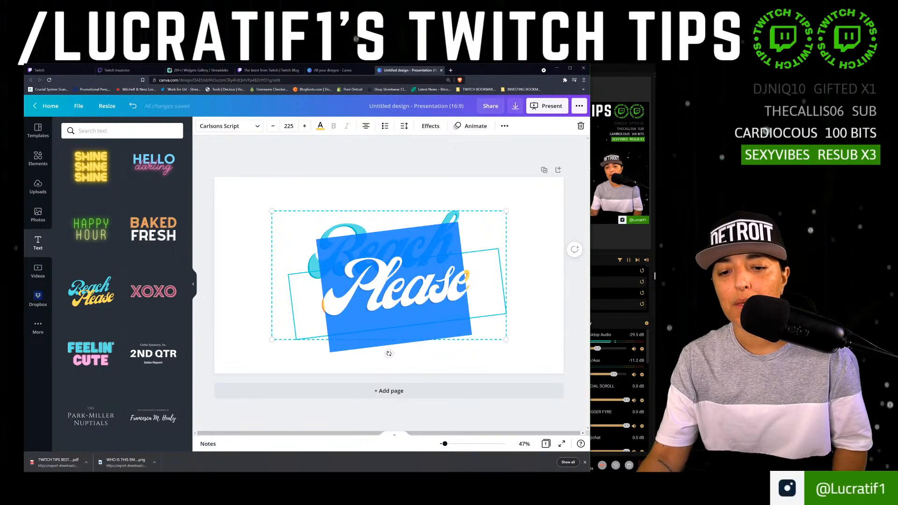
left_click(439, 243)
left_click(519, 206)
left_click(445, 243)
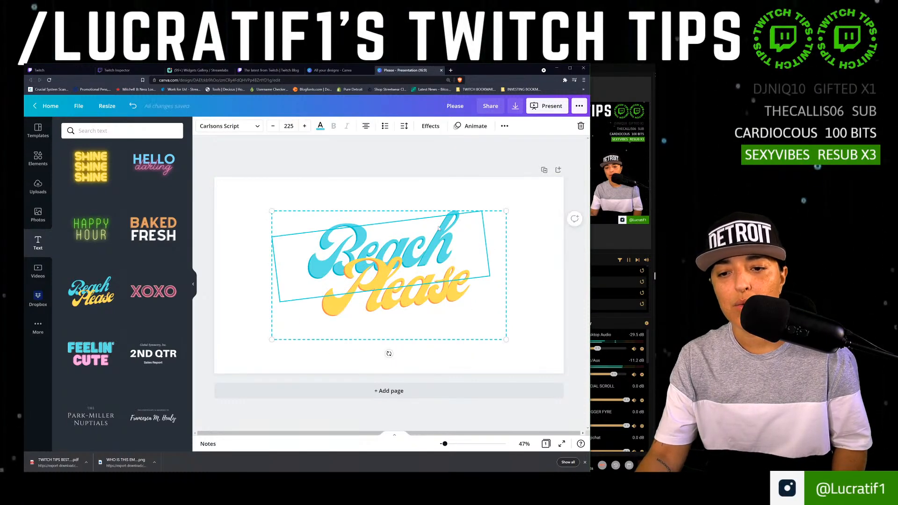
left_click(450, 243)
left_click_drag(449, 234, 310, 178)
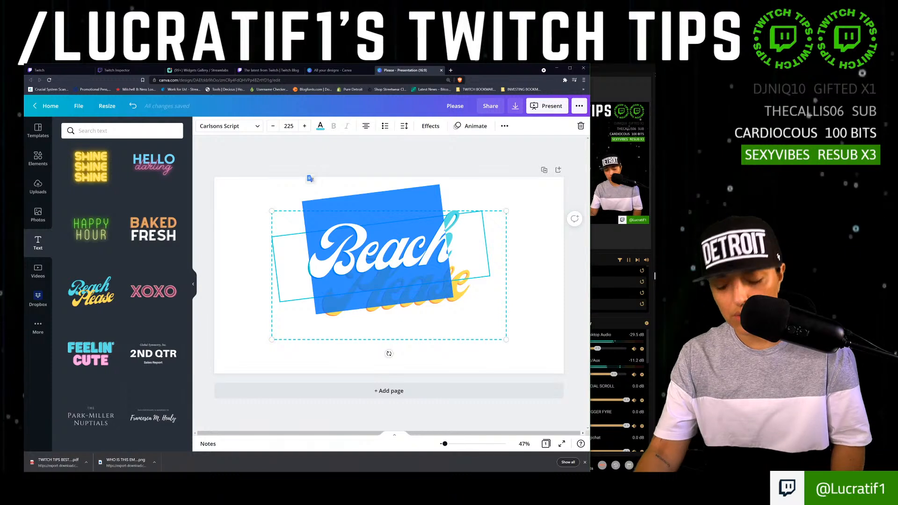
type("Moe")
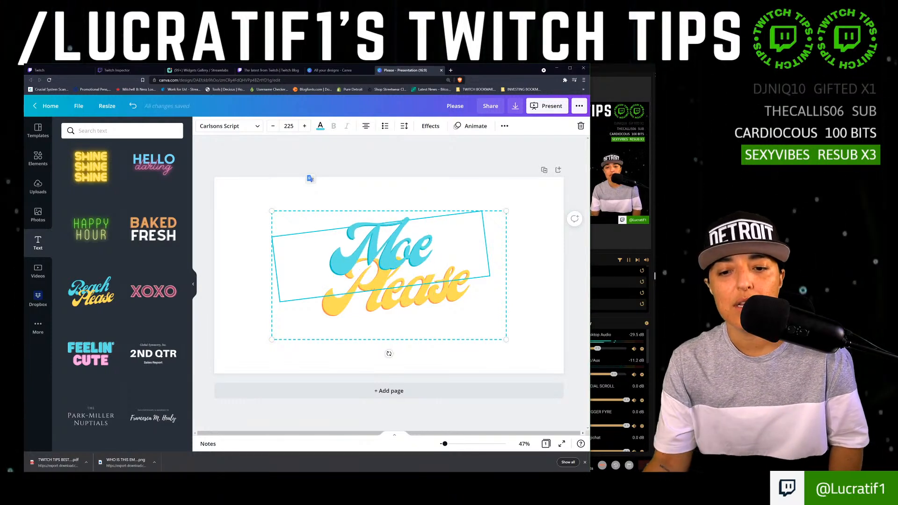
Replace 'Please' with 'Berry' in the second line of the logo.
left_click(407, 291)
double_click(407, 291)
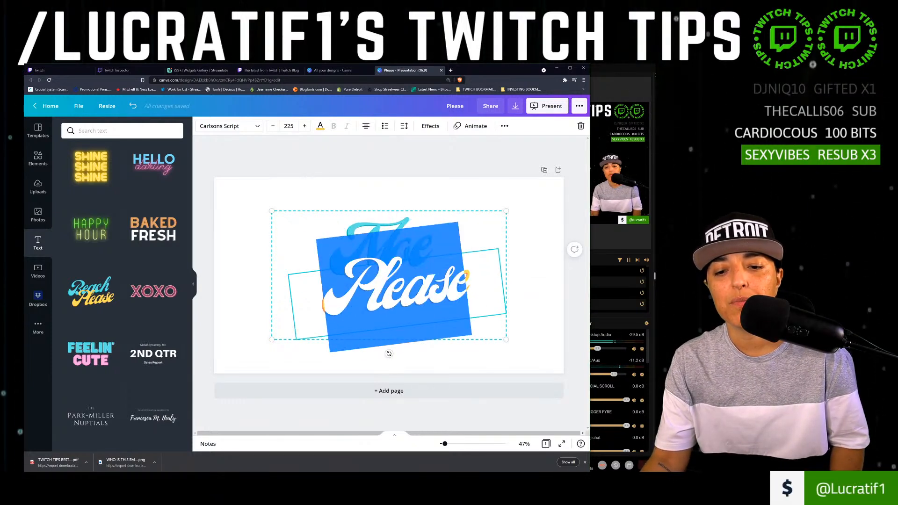
type("Berry")
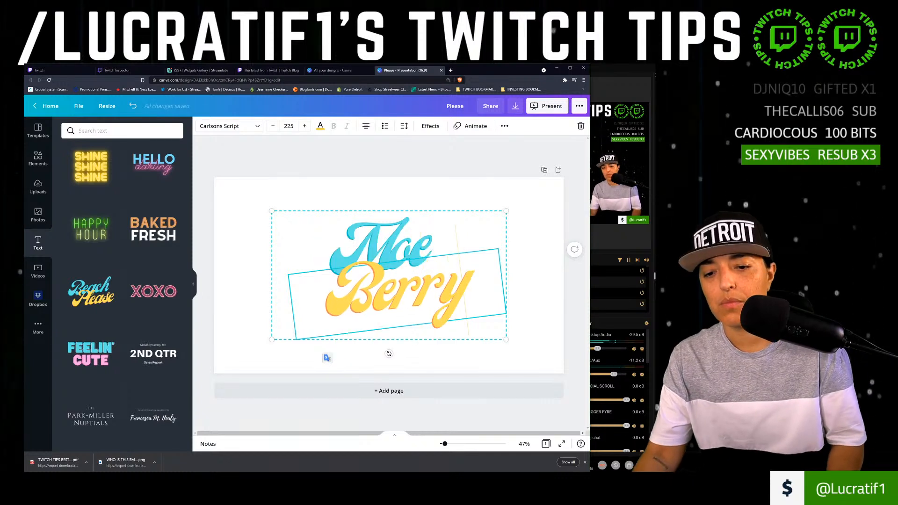
double_click(406, 290)
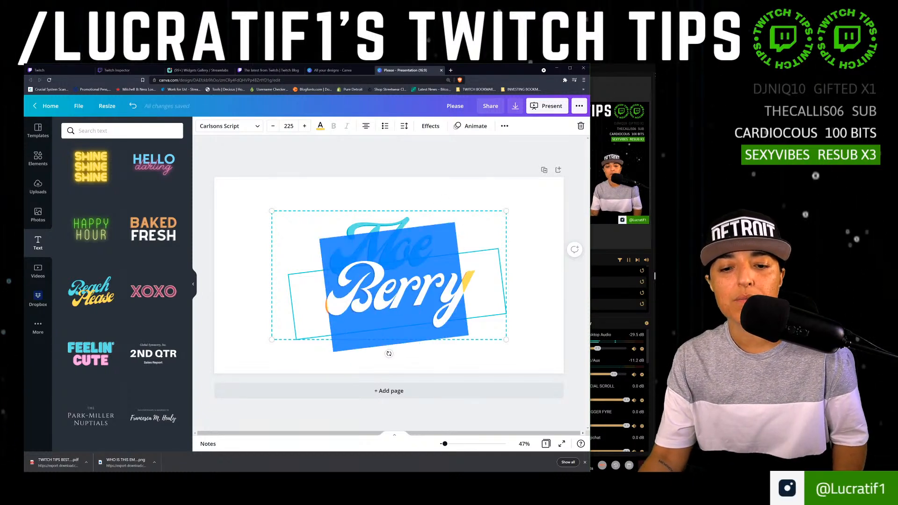
left_click(320, 126)
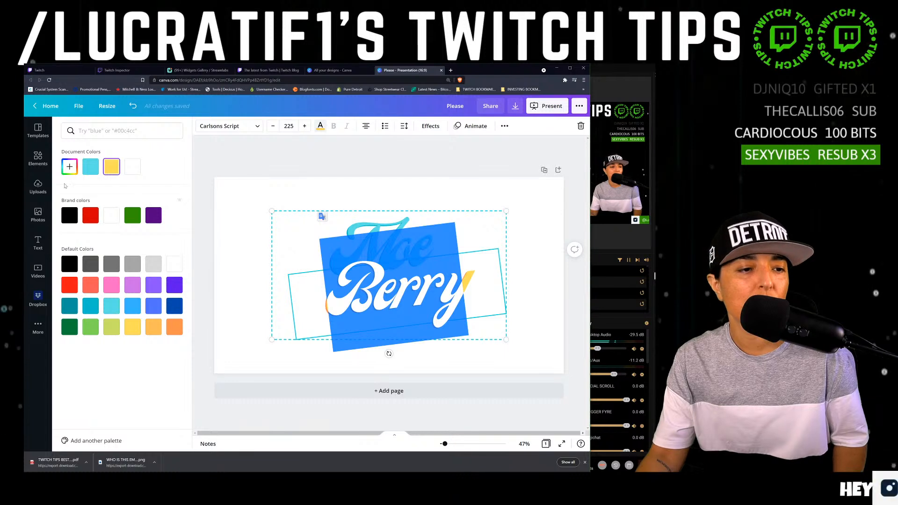
Colour the word Berry dark red #7D002D with a custom colour.
left_click(68, 167)
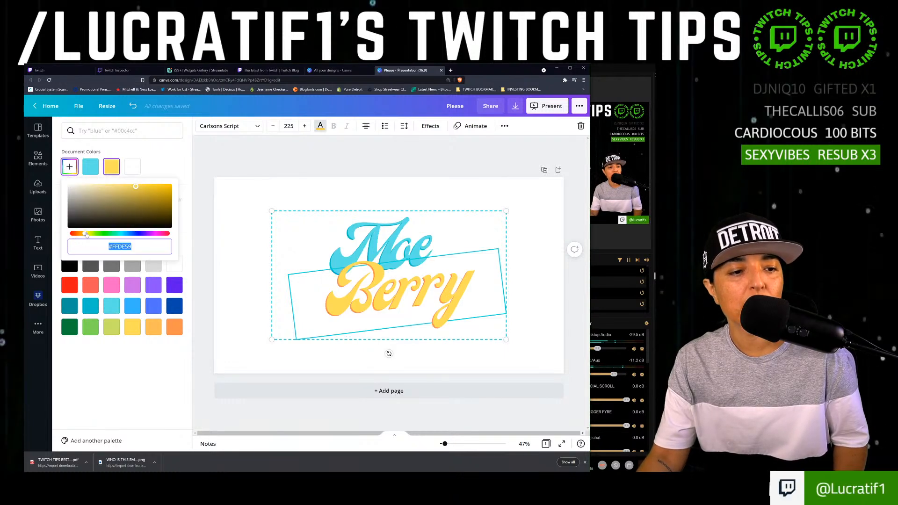
left_click_drag(86, 235, 162, 236)
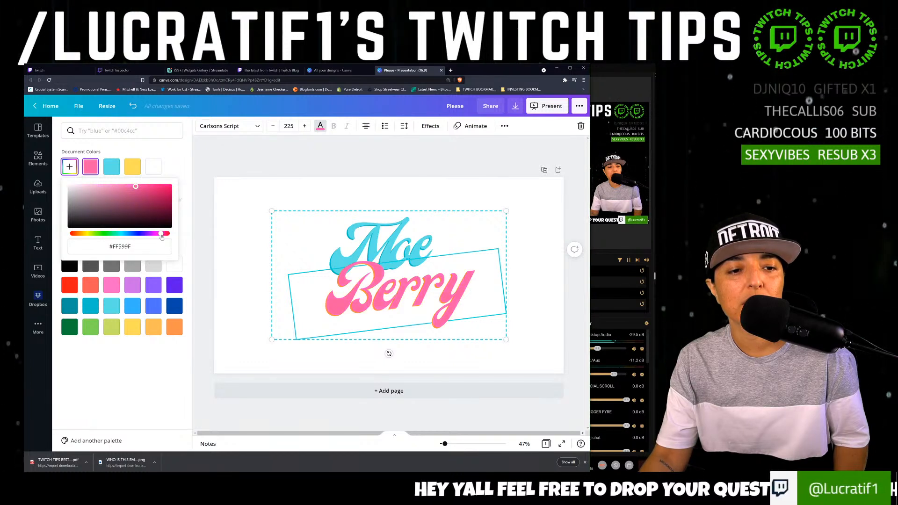
left_click(86, 169)
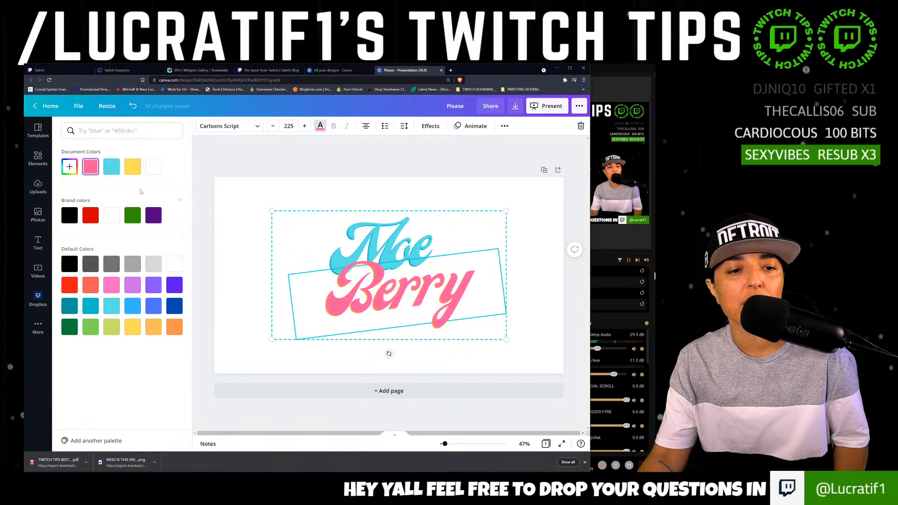
left_click(69, 166)
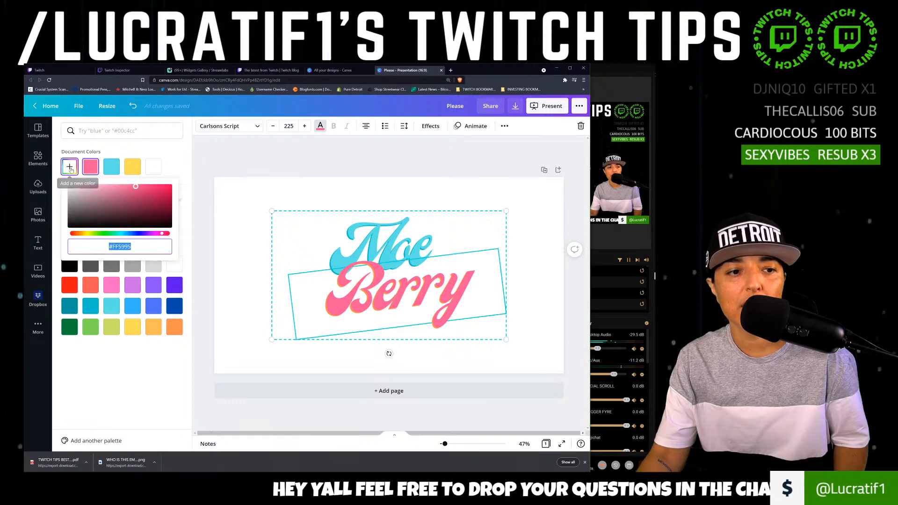
left_click_drag(136, 188, 170, 206)
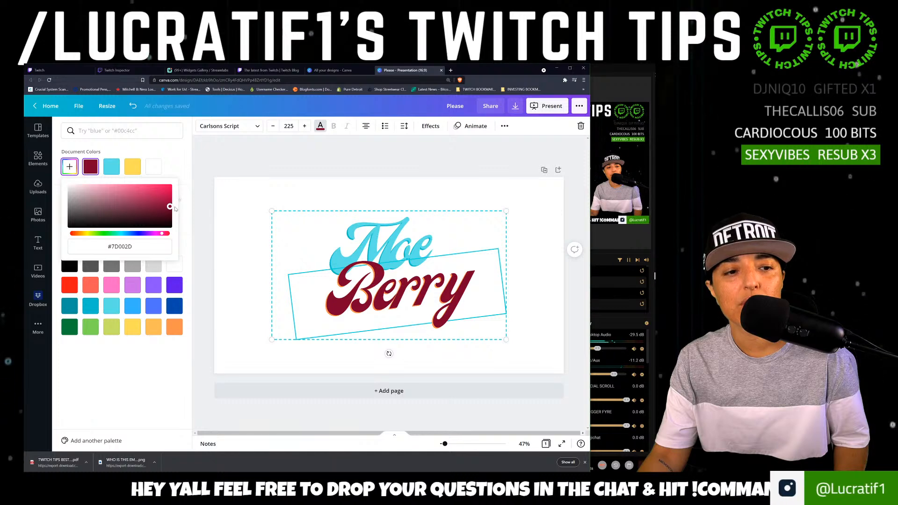
Colour the word Moe deep blue #153FA8 with a custom colour.
left_click(364, 229)
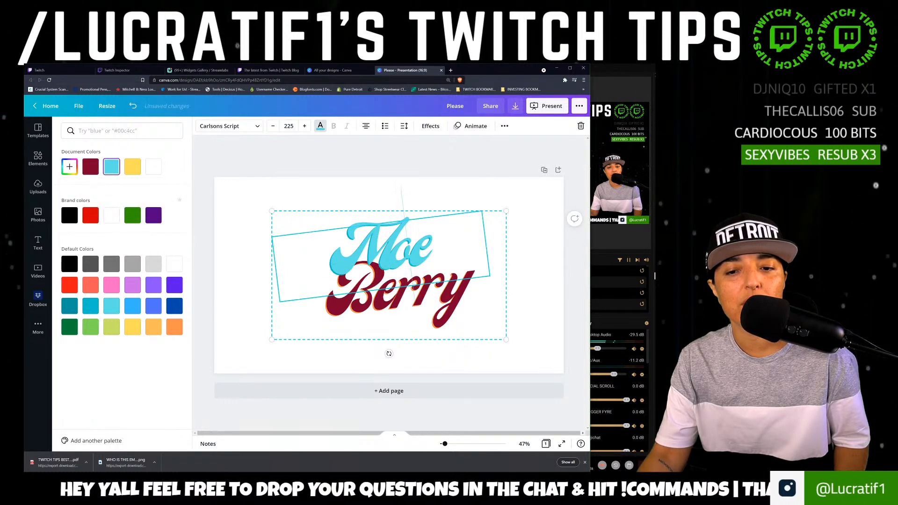
double_click(408, 248)
left_click(70, 167)
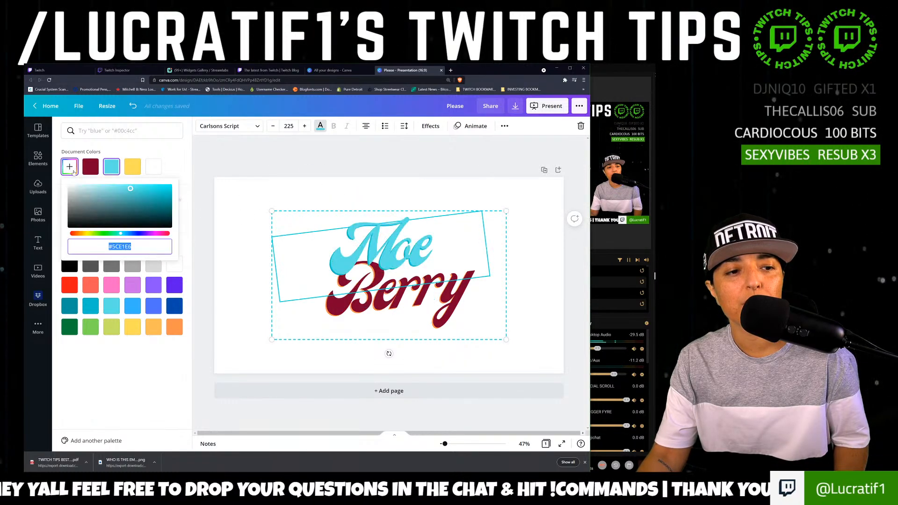
left_click_drag(119, 236, 133, 235)
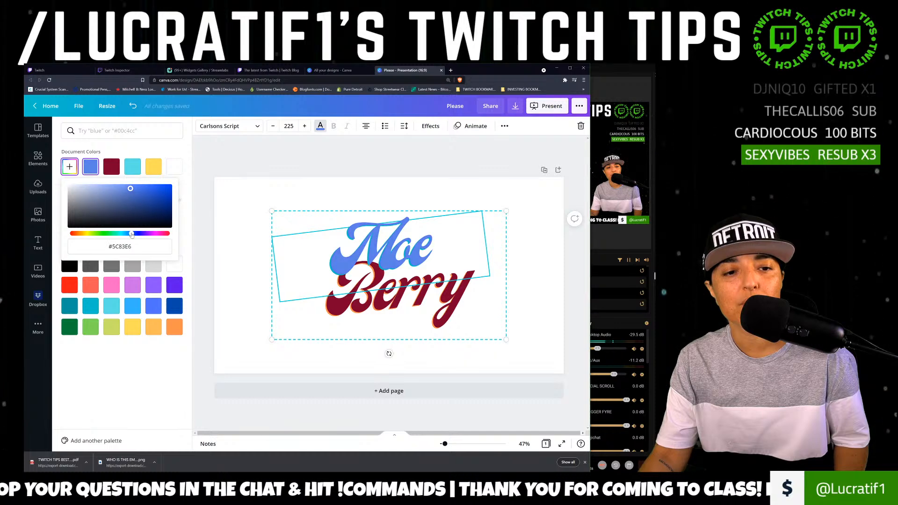
left_click(154, 187)
left_click_drag(154, 187, 169, 200)
left_click(515, 297)
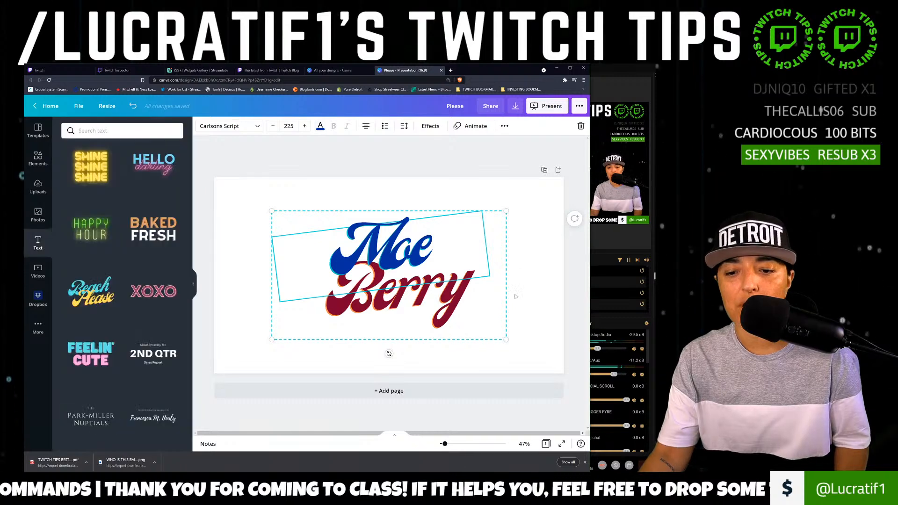
Shrink the Moe Berry text group and rotate it to a tilted angle.
left_click(536, 294)
left_click(470, 302)
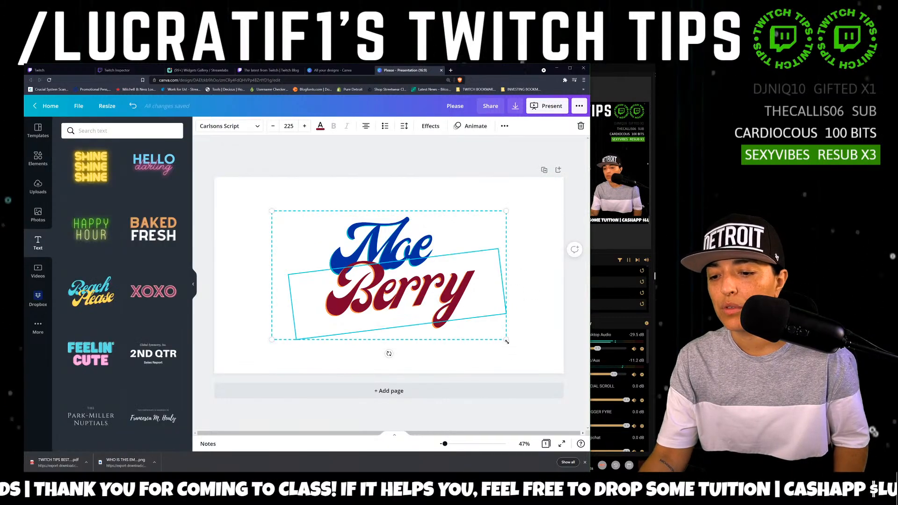
left_click_drag(507, 341, 429, 311)
left_click_drag(352, 314, 371, 313)
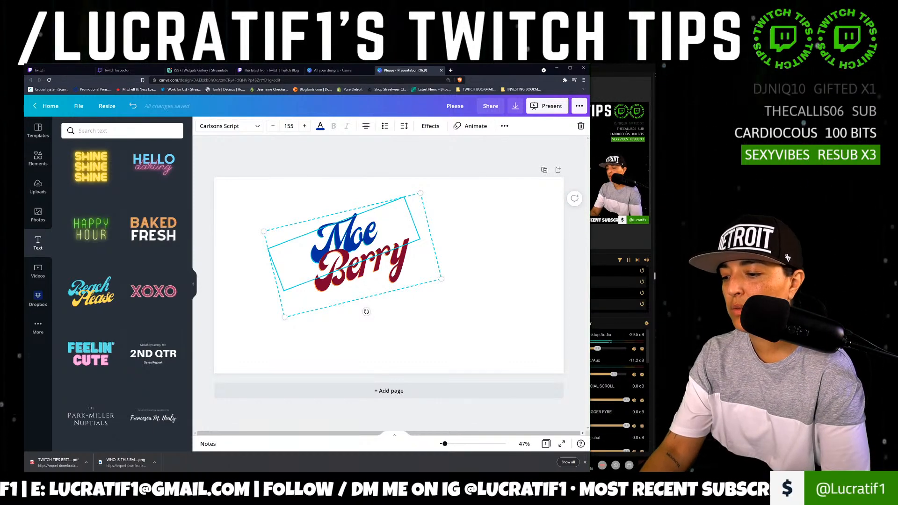
key("alt+Tab")
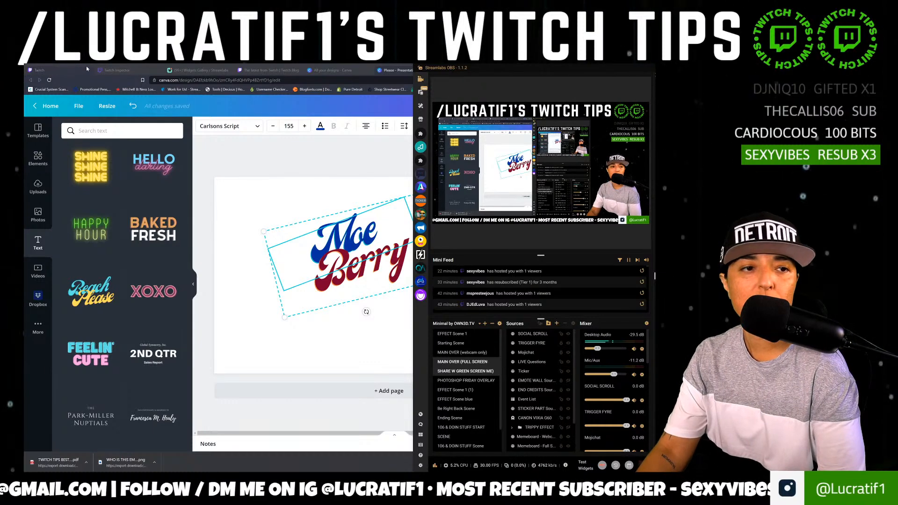
left_click(331, 71)
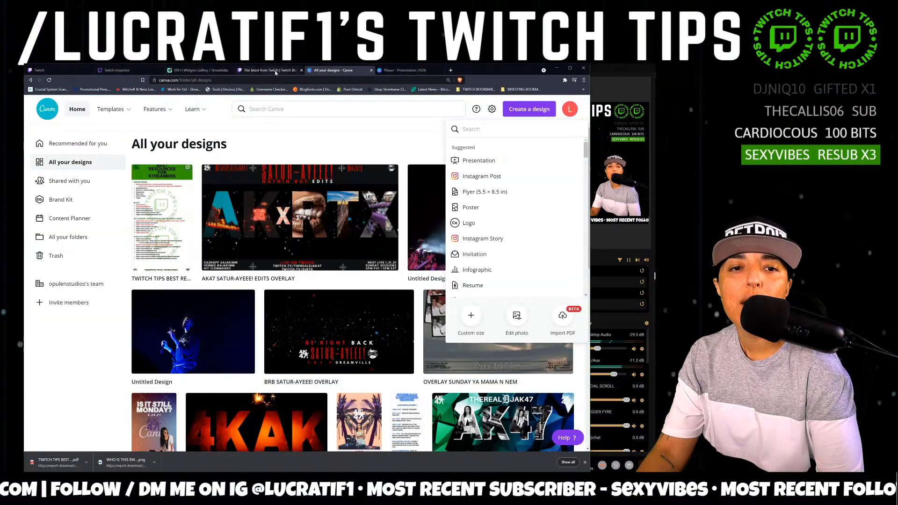
Ban the spamming user in Twitch Stream Manager chat and remove their message.
left_click(65, 70)
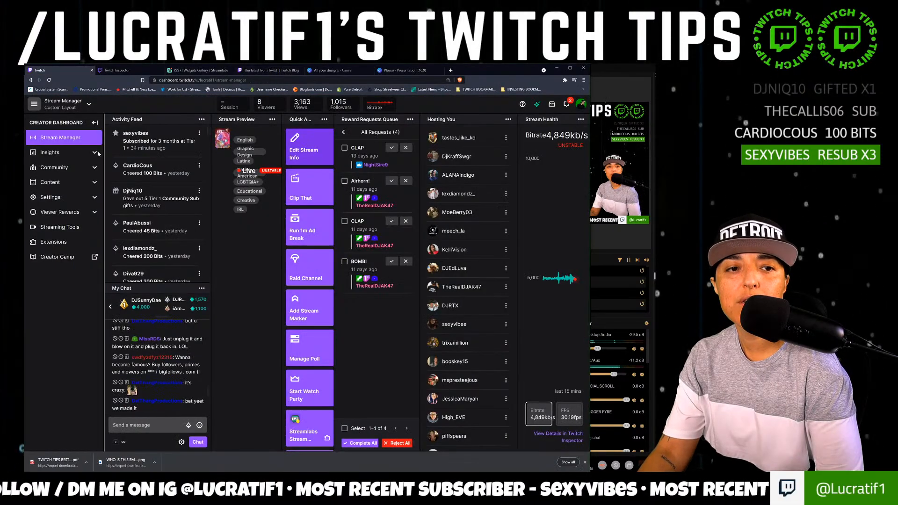
right_click(144, 368)
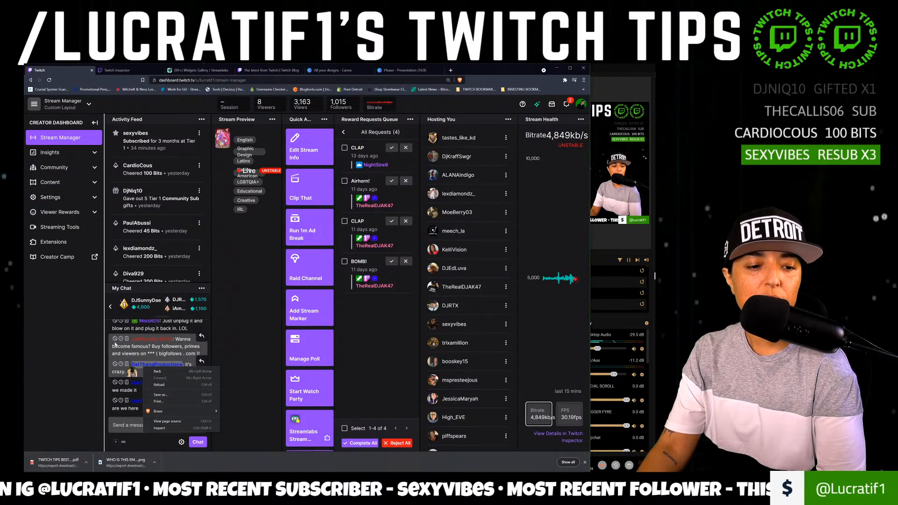
left_click(115, 339)
left_click(114, 339)
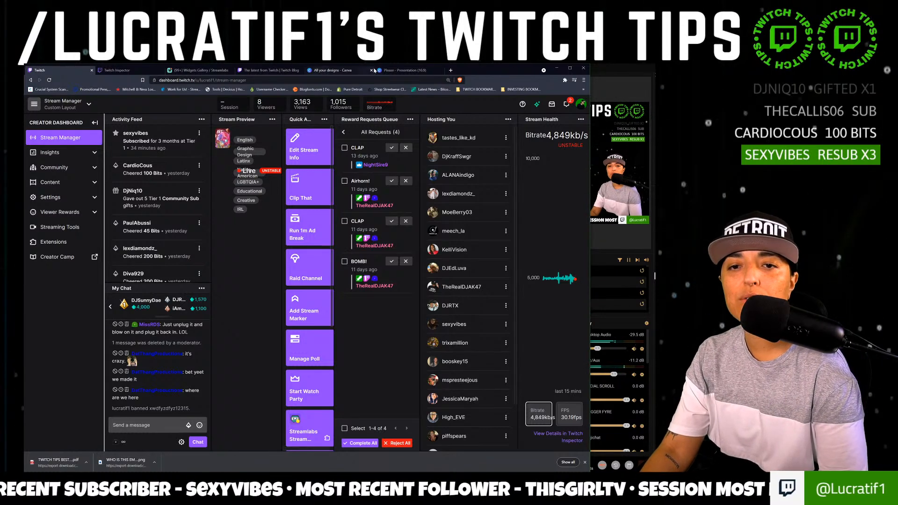
left_click(404, 70)
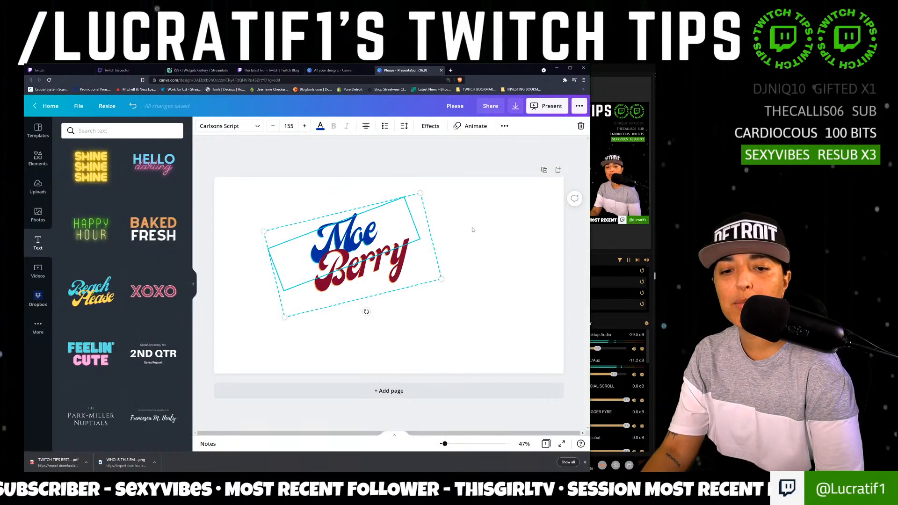
Make the page background dark grey.
left_click(496, 244)
left_click(403, 262)
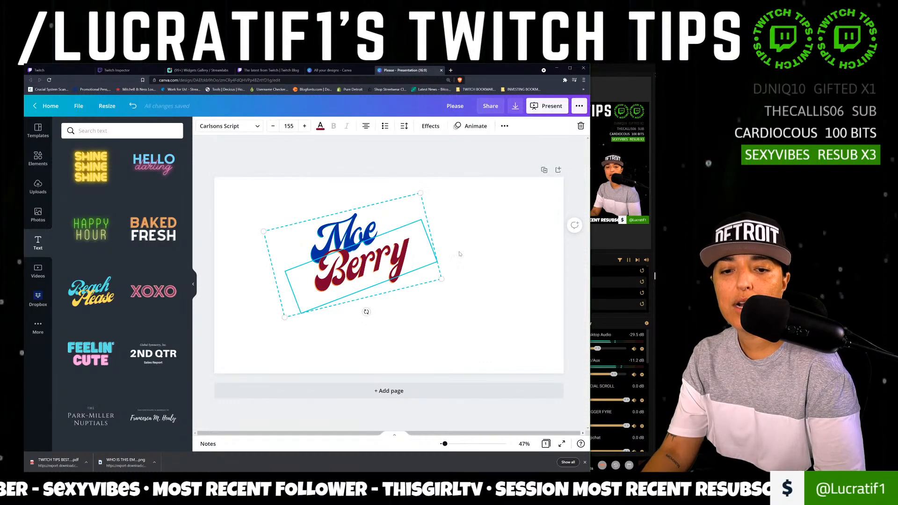
left_click(525, 247)
left_click(202, 125)
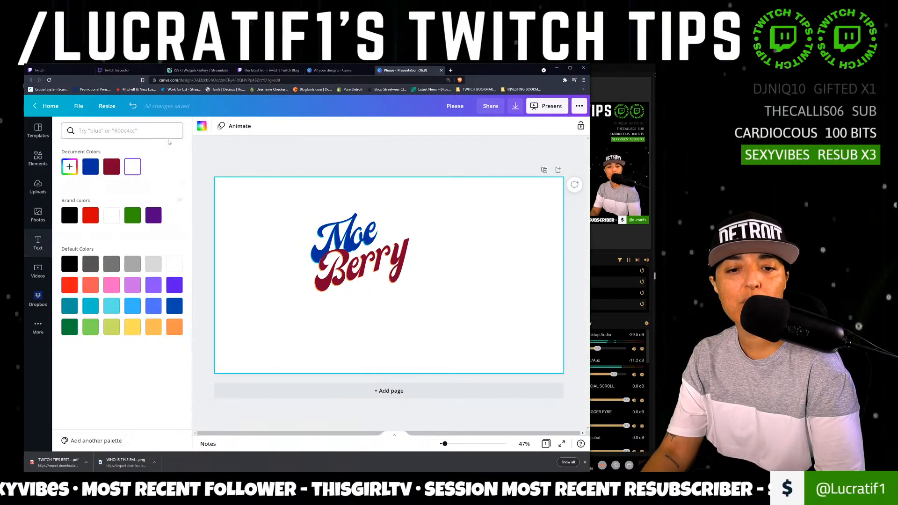
left_click(90, 264)
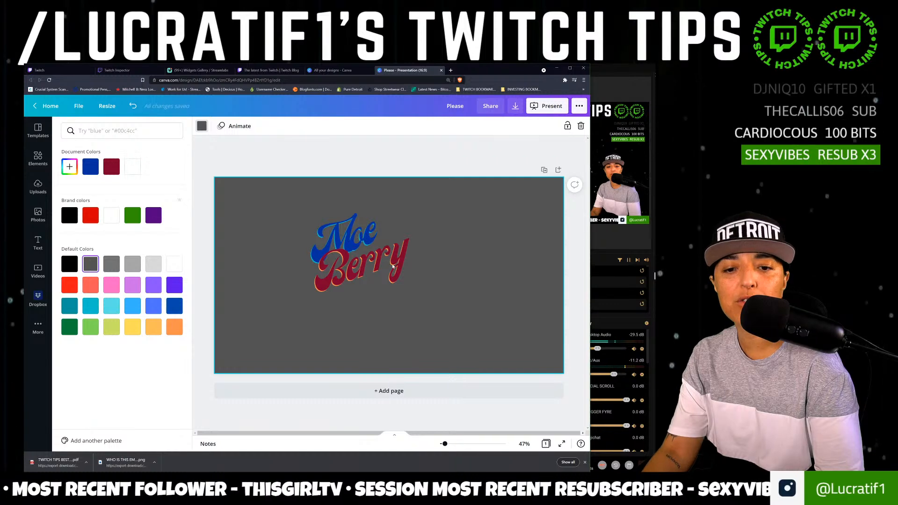
Move the Moe Berry text to the top-left corner and shrink it to size 126.
left_click(366, 255)
left_click_drag(367, 255, 283, 231)
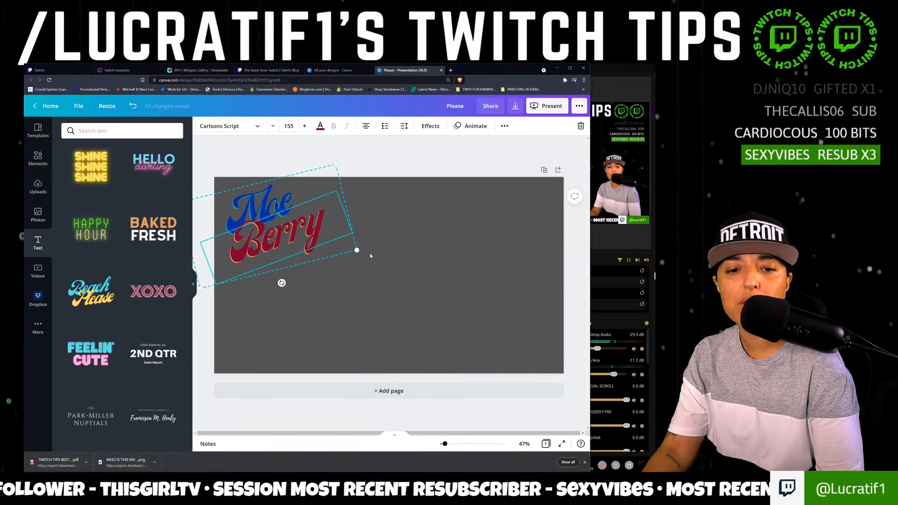
left_click_drag(353, 248, 328, 238)
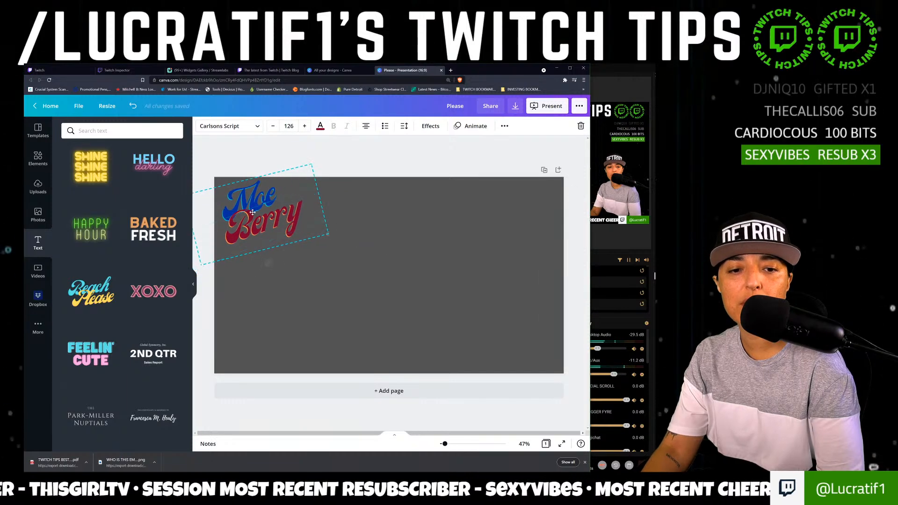
left_click(38, 158)
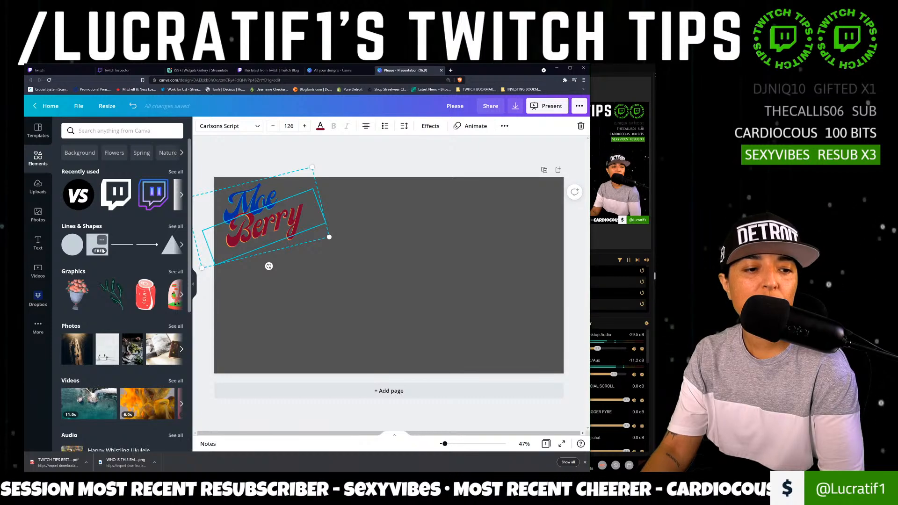
Add a square shape and colour it dark navy #001854.
left_click(89, 245)
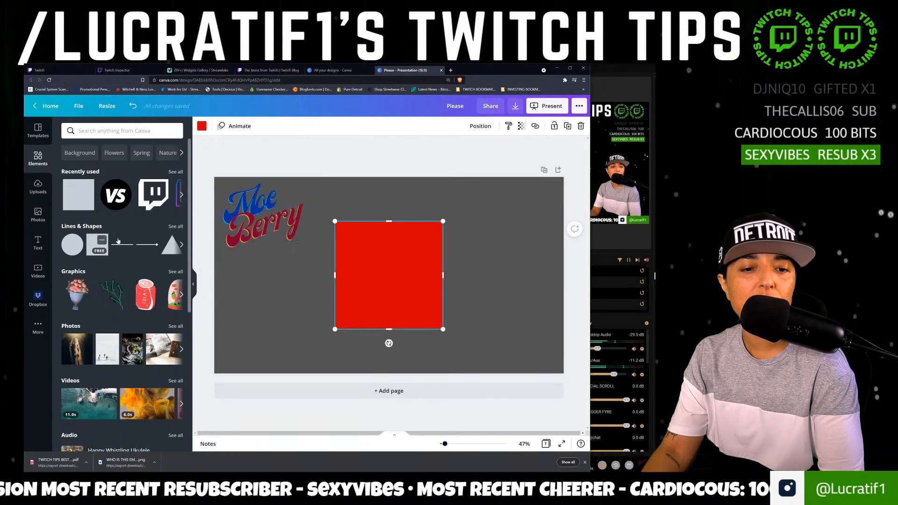
left_click(202, 126)
left_click(112, 216)
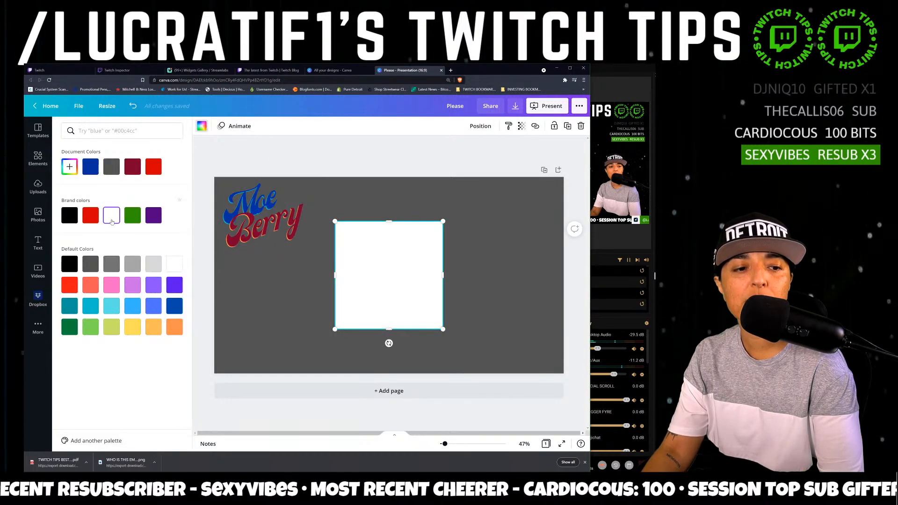
left_click(176, 308)
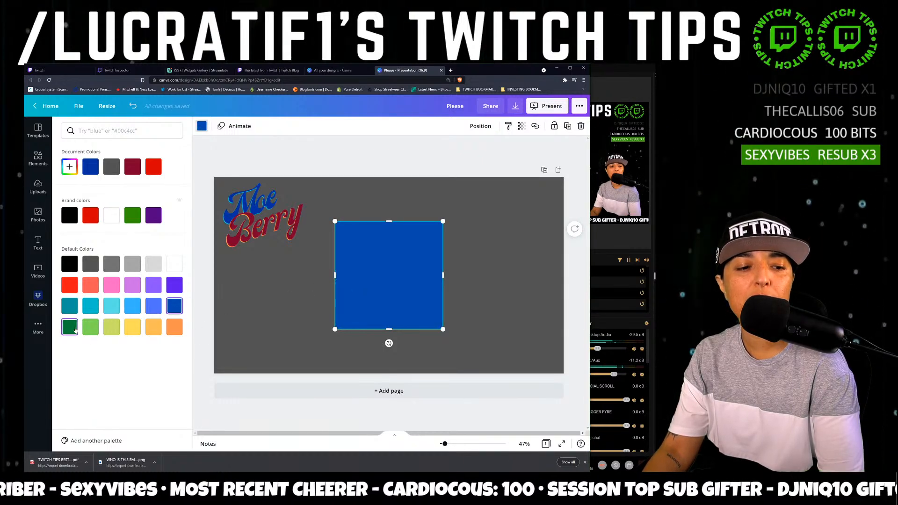
left_click(73, 166)
left_click(91, 167)
left_click(90, 167)
left_click(67, 169)
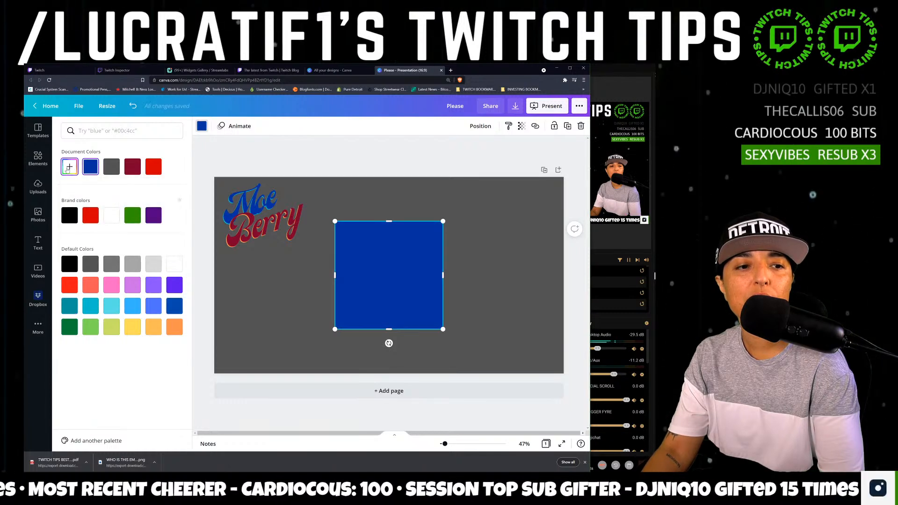
left_click(69, 169)
left_click_drag(169, 204, 174, 216)
Stretch the navy square into a full-width band across the top of the page.
left_click_drag(412, 254, 502, 251)
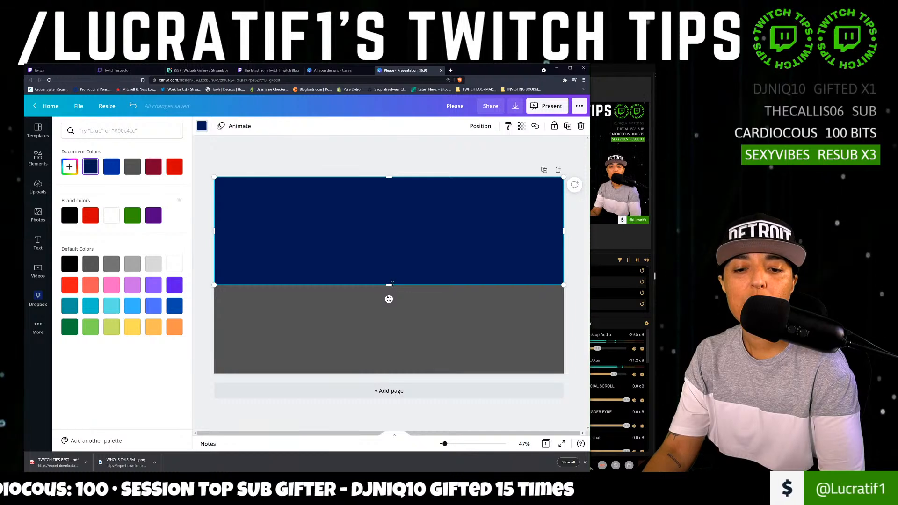
left_click_drag(389, 285, 392, 231)
left_click(254, 232)
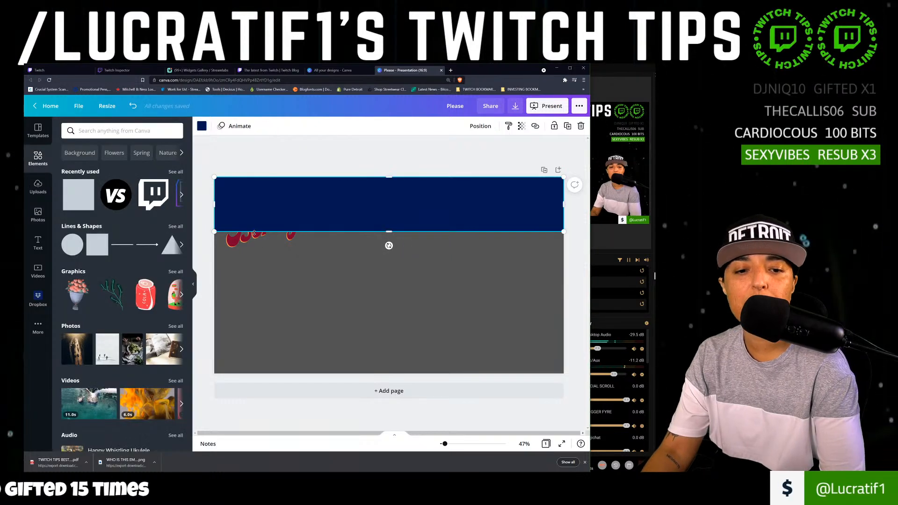
Send the navy band behind the Moe Berry text.
left_click(481, 126)
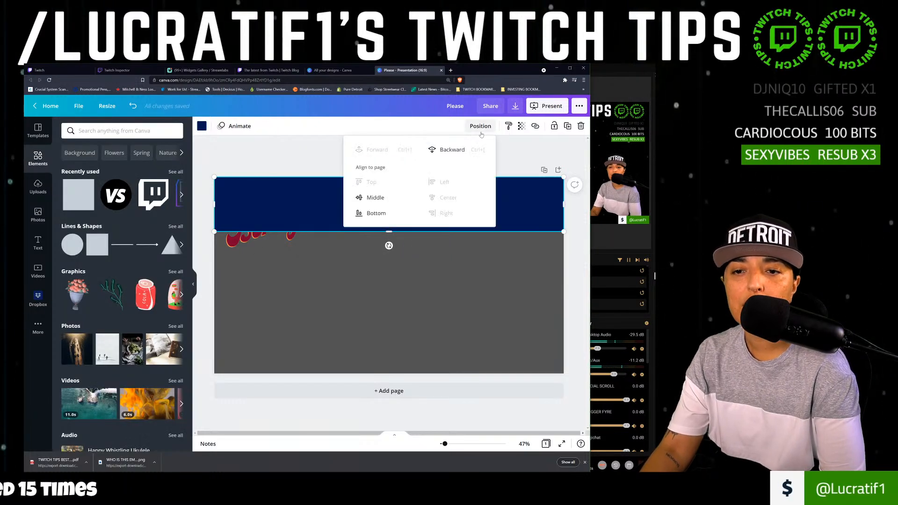
left_click(460, 149)
left_click(221, 233)
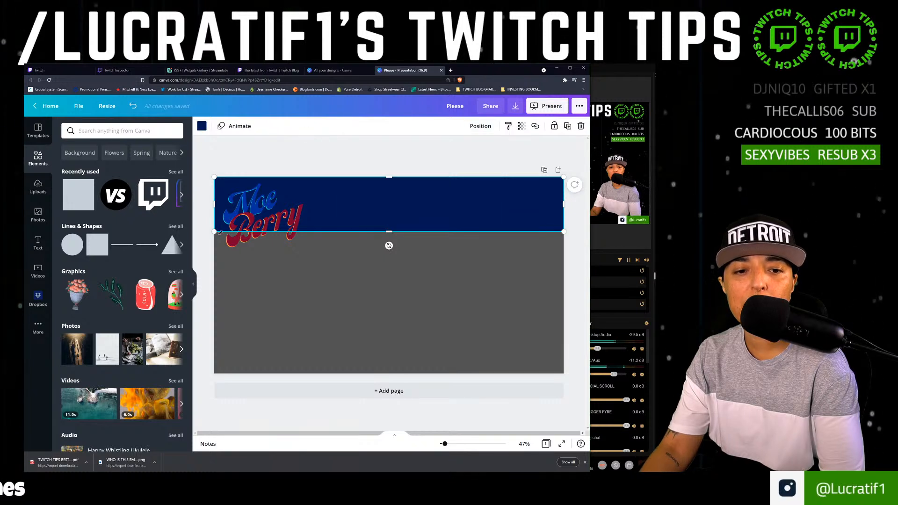
Make the Moe text white.
left_click(250, 217)
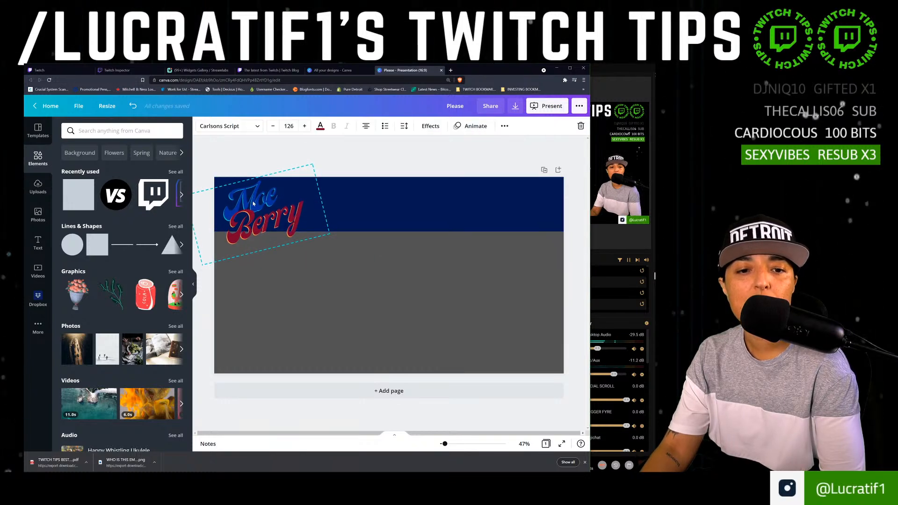
left_click(269, 260)
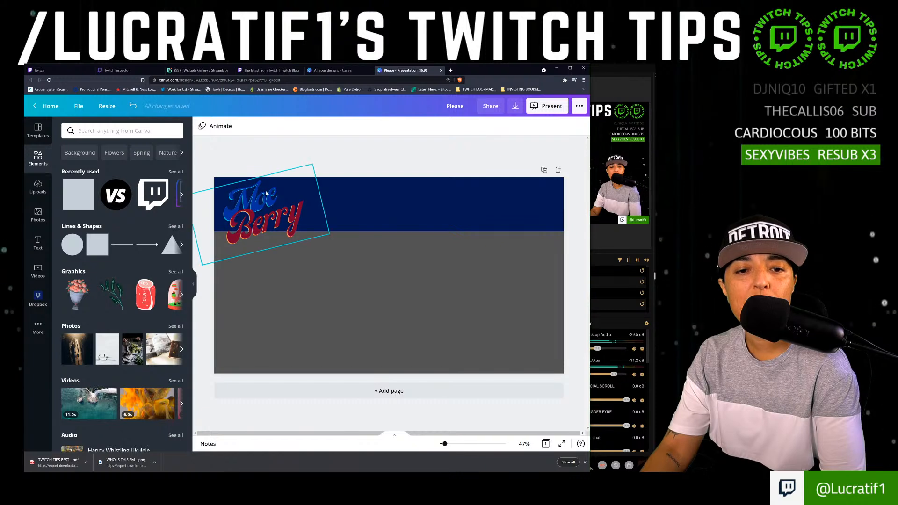
left_click(283, 186)
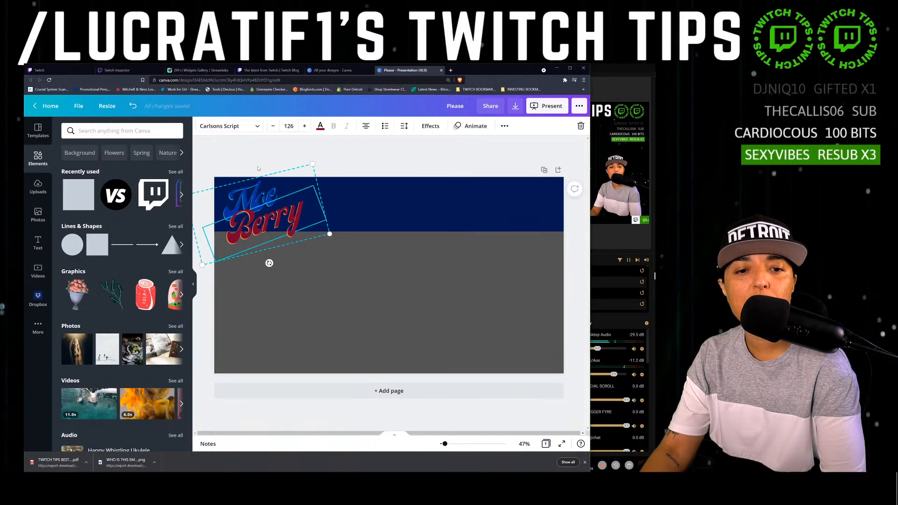
left_click(320, 126)
left_click(112, 214)
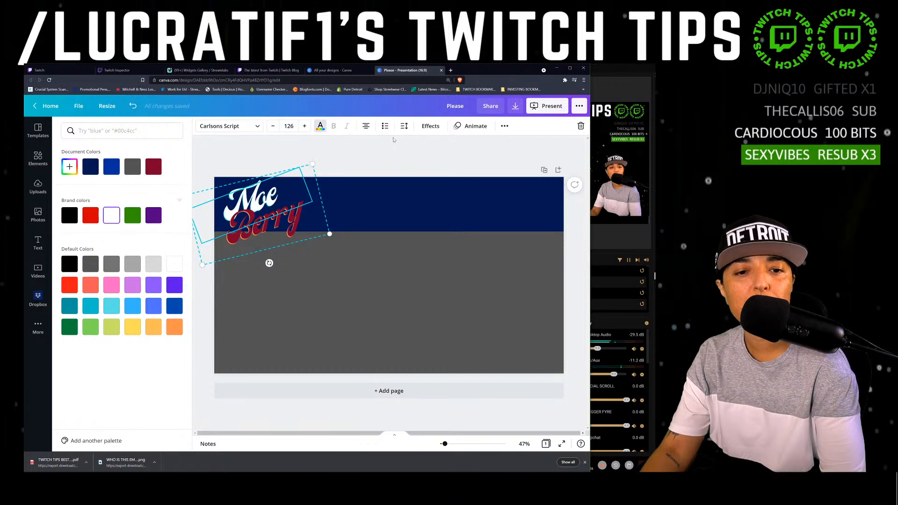
Give the logo text a Shadow effect in blue.
left_click(430, 126)
left_click(171, 302)
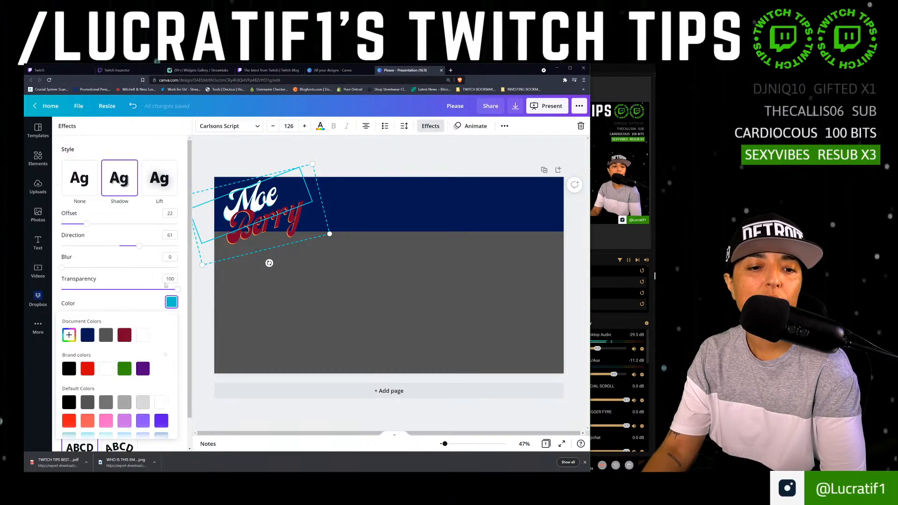
left_click(88, 336)
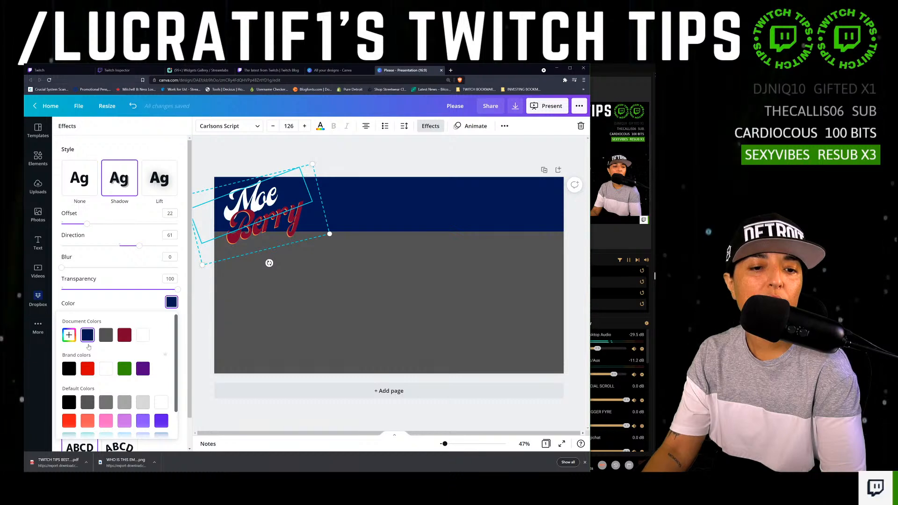
scroll(113, 376, "down", 1)
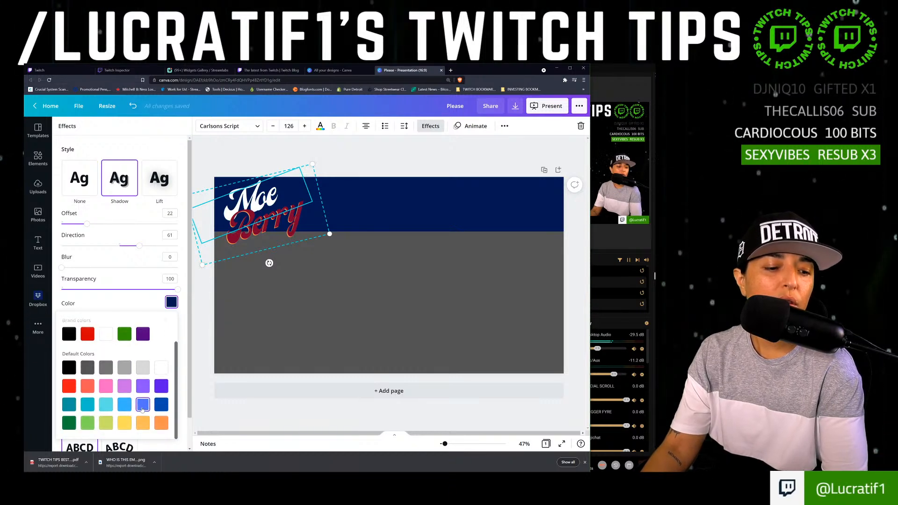
left_click(140, 407)
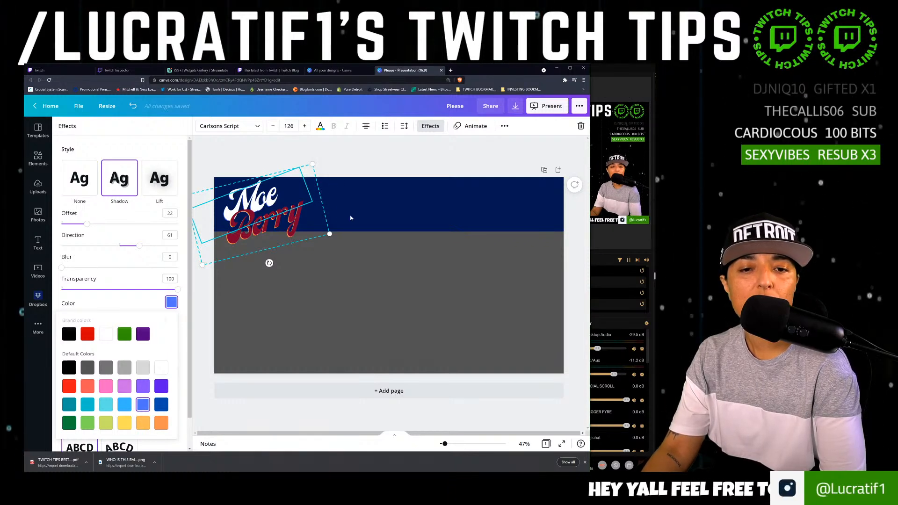
Resize the tilted Moe Berry logo and ungroup it into separate Moe and Berry texts.
left_click(293, 231)
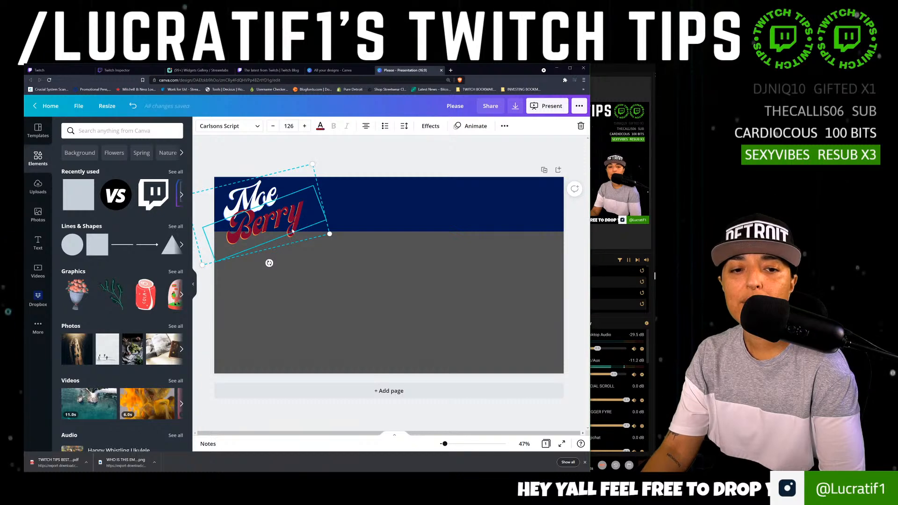
left_click_drag(312, 161, 330, 180)
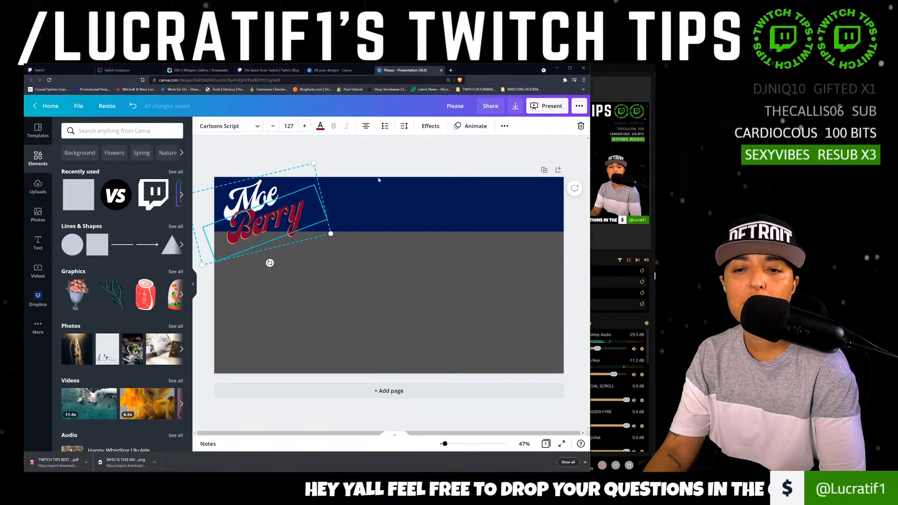
left_click(503, 126)
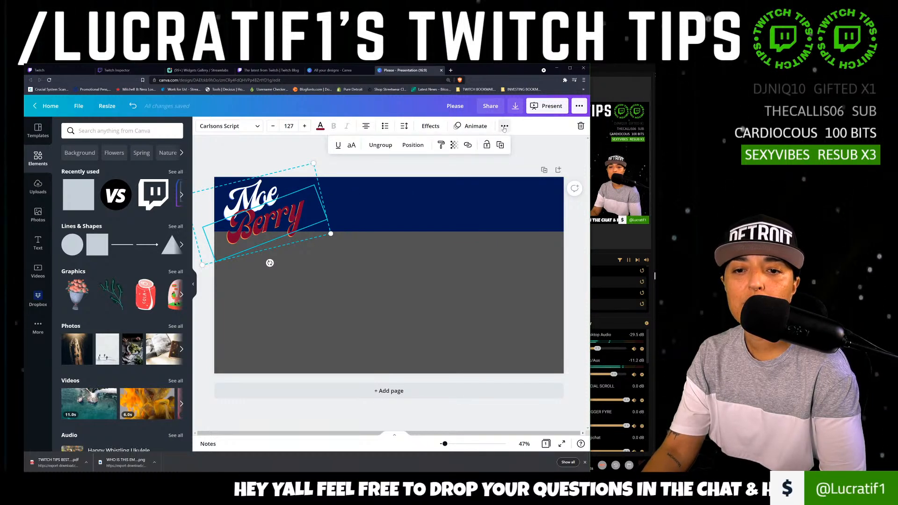
left_click(381, 144)
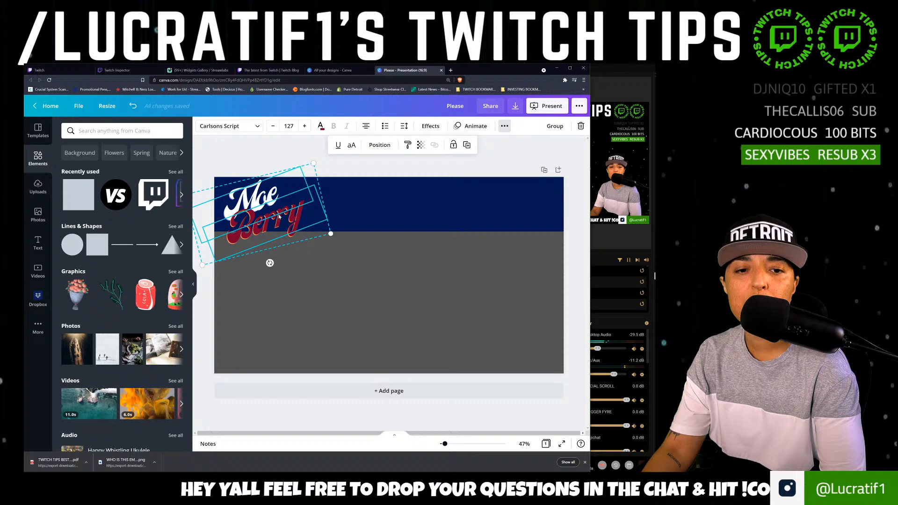
Rearrange Moe over Berry, then move both words together to the banner's top-left.
left_click(329, 276)
left_click_drag(289, 217, 279, 213)
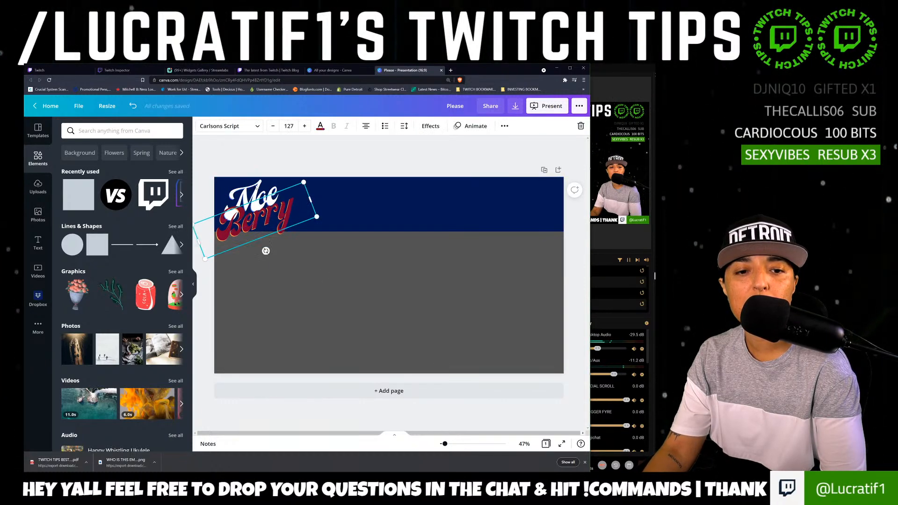
left_click(252, 165)
left_click(262, 210)
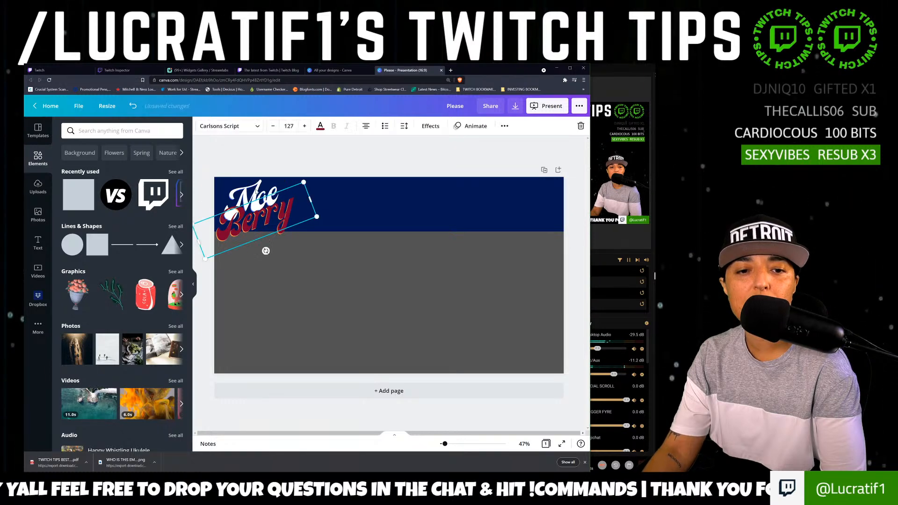
left_click(262, 187)
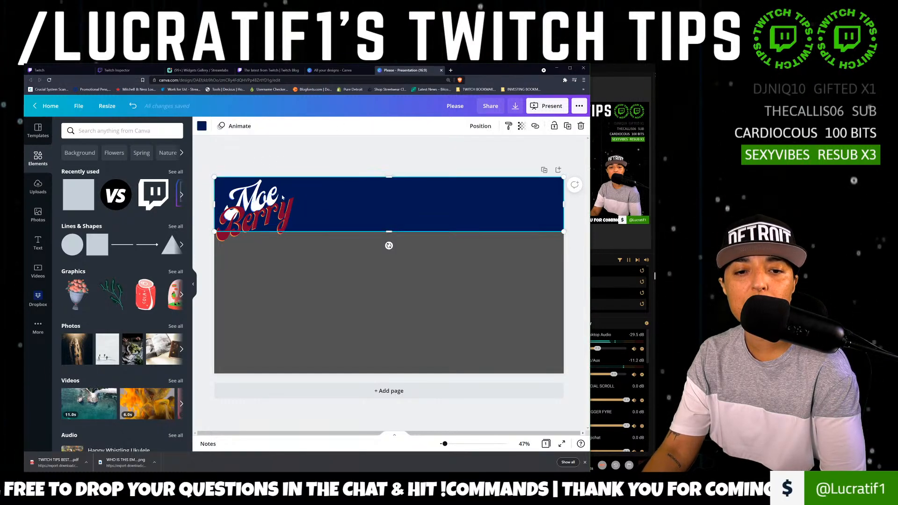
left_click(260, 215)
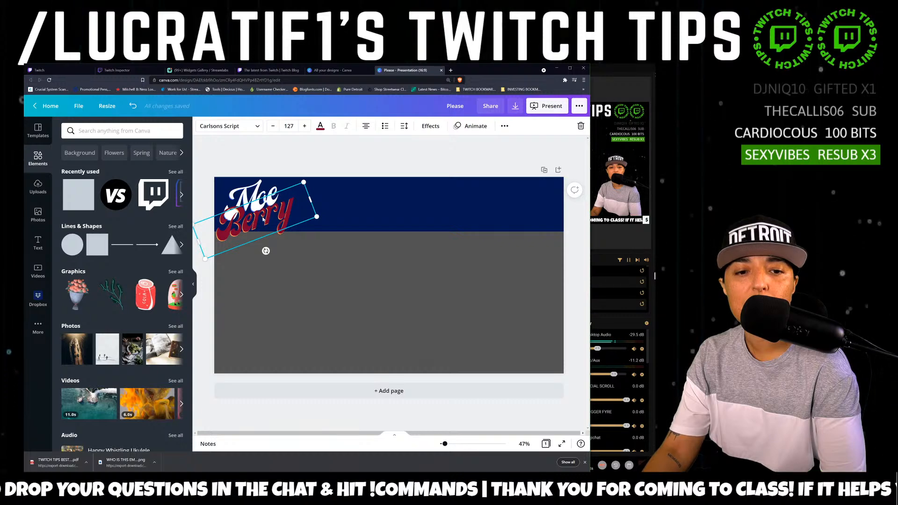
left_click_drag(263, 218, 346, 290)
left_click(252, 201)
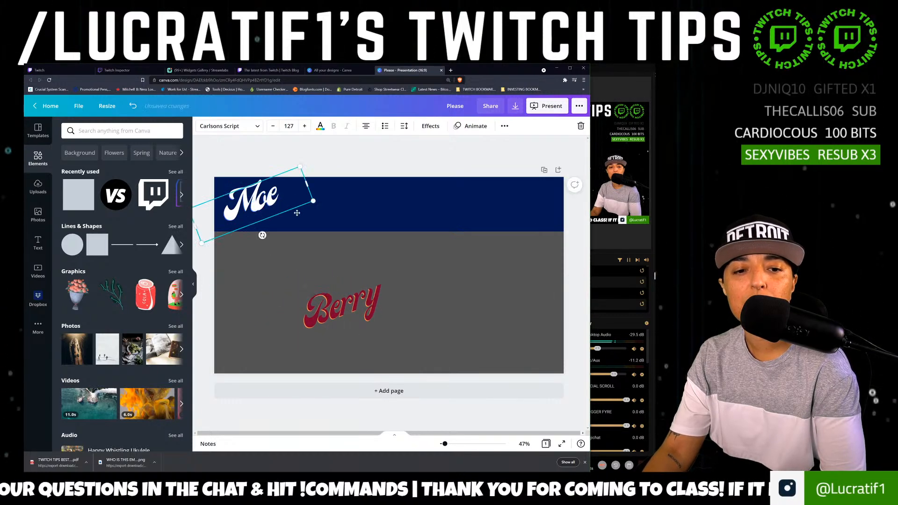
left_click_drag(253, 202, 360, 279)
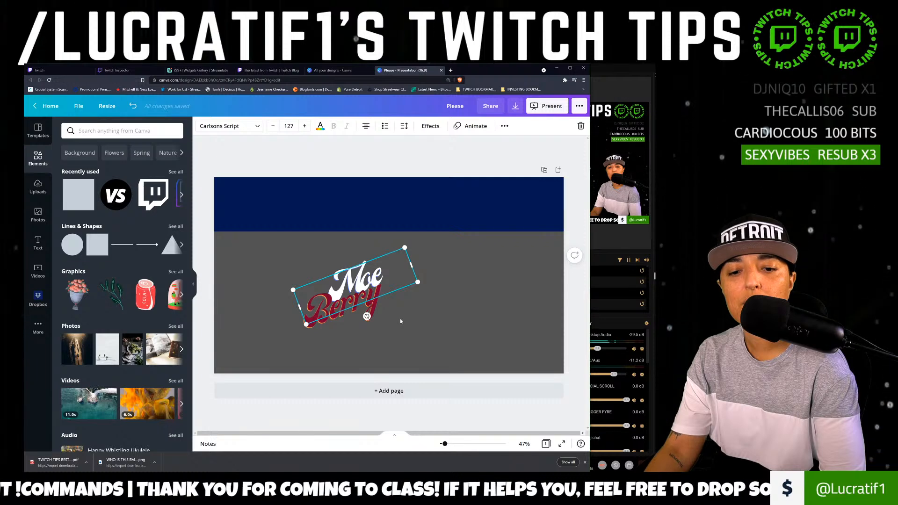
left_click_drag(358, 336, 334, 281)
mouse_move(334, 281)
left_mouse_down()
mouse_move(303, 260)
mouse_move(277, 216)
left_mouse_up()
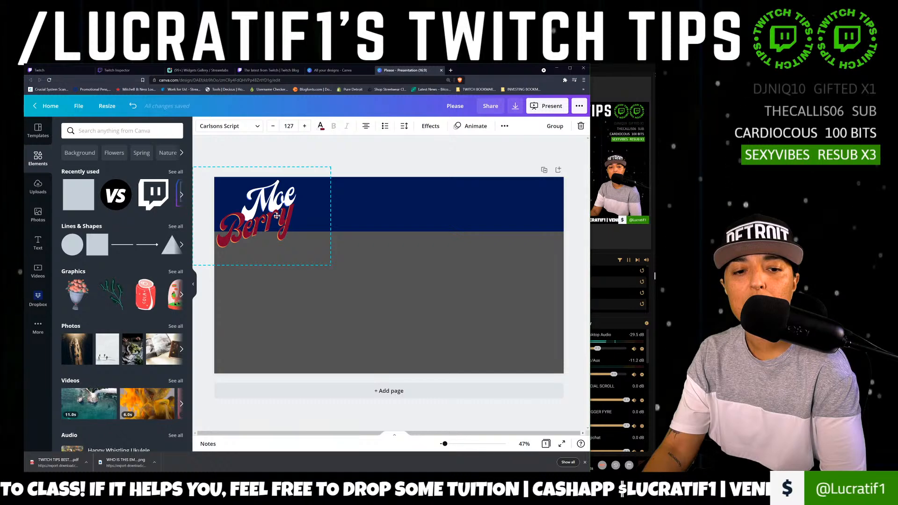
Deselect the logo and switch to the Streamlabs OBS window with Alt+Tab.
left_click(403, 277)
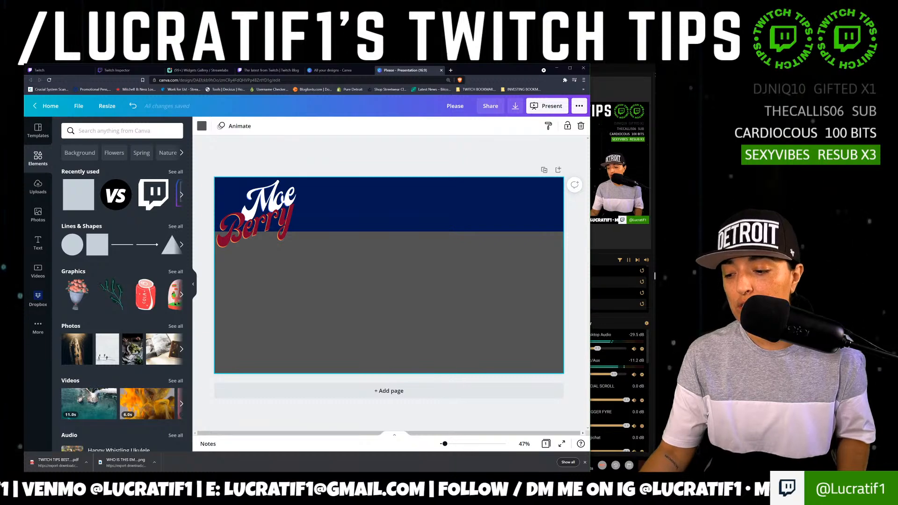
key("alt+Tab")
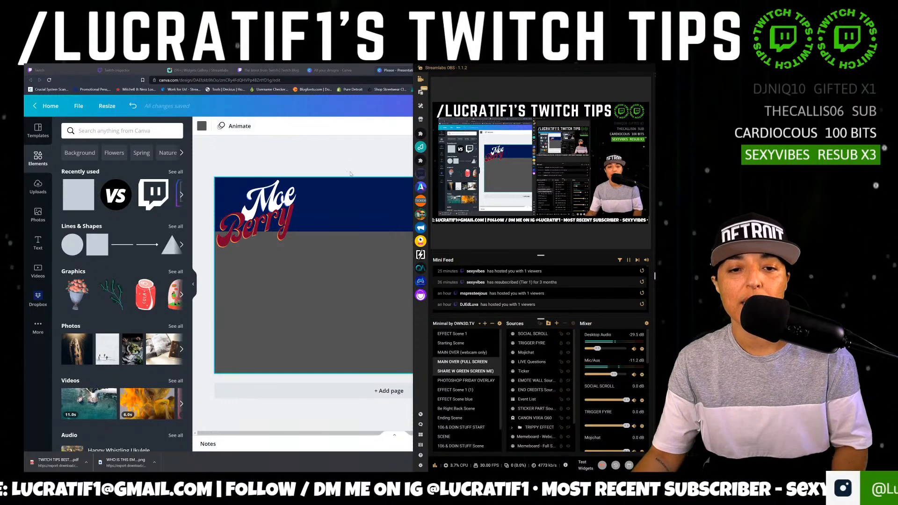
Bring the Canva browser window back in front of Streamlabs OBS.
left_click(363, 157)
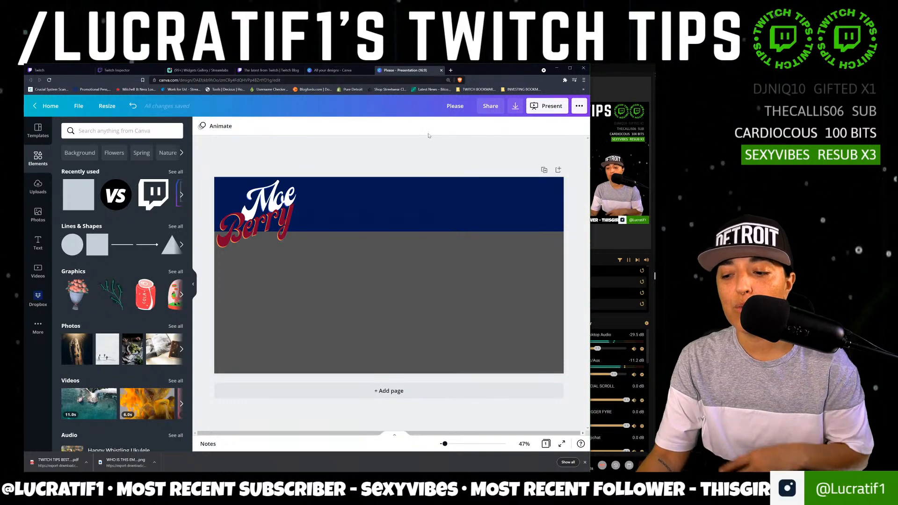
Enlarge both the Berry and Moe texts to about size 136.
left_click(295, 220)
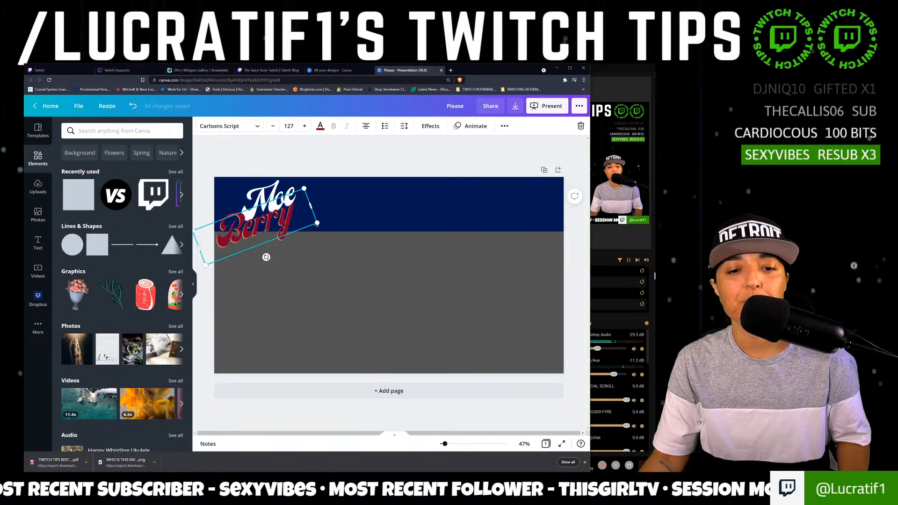
left_click_drag(317, 223, 328, 223)
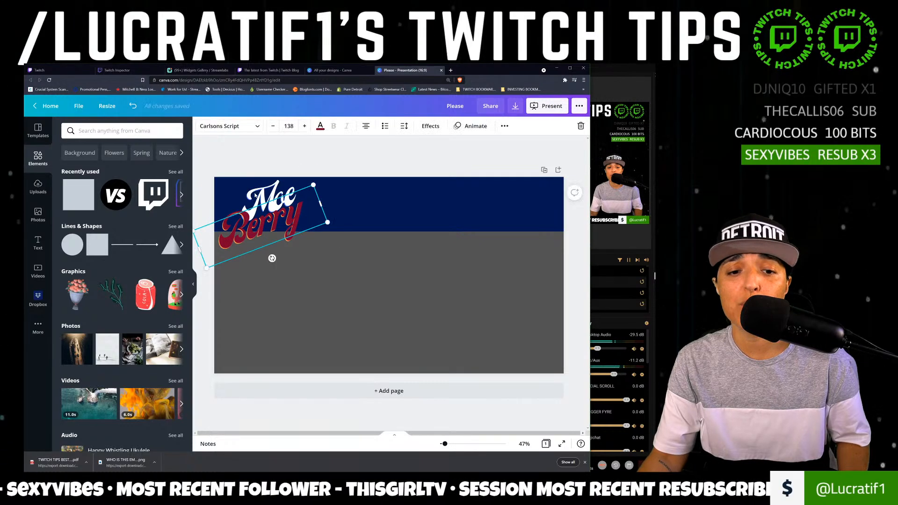
left_click(265, 164)
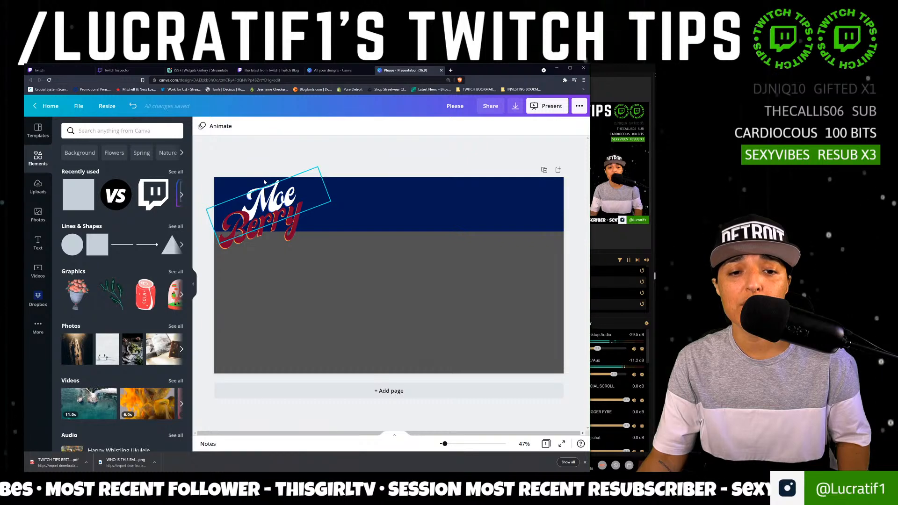
left_click(266, 182)
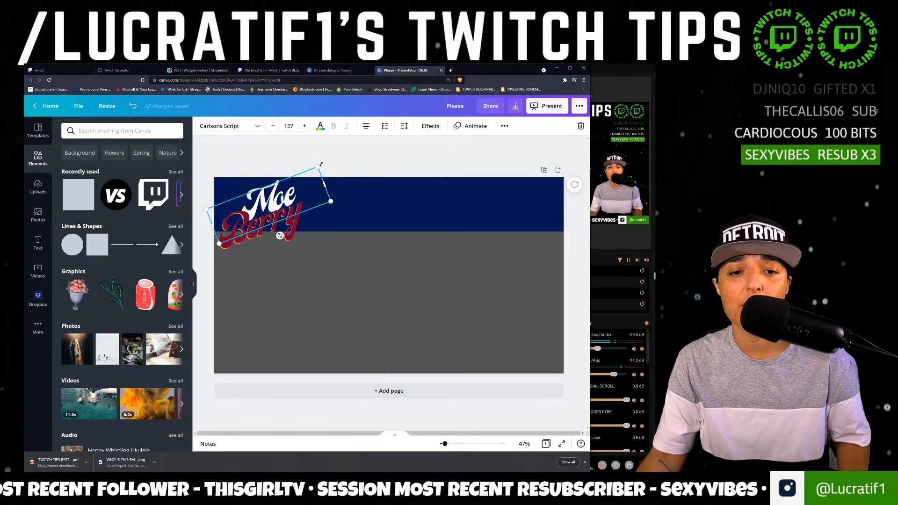
left_click_drag(319, 167, 324, 161)
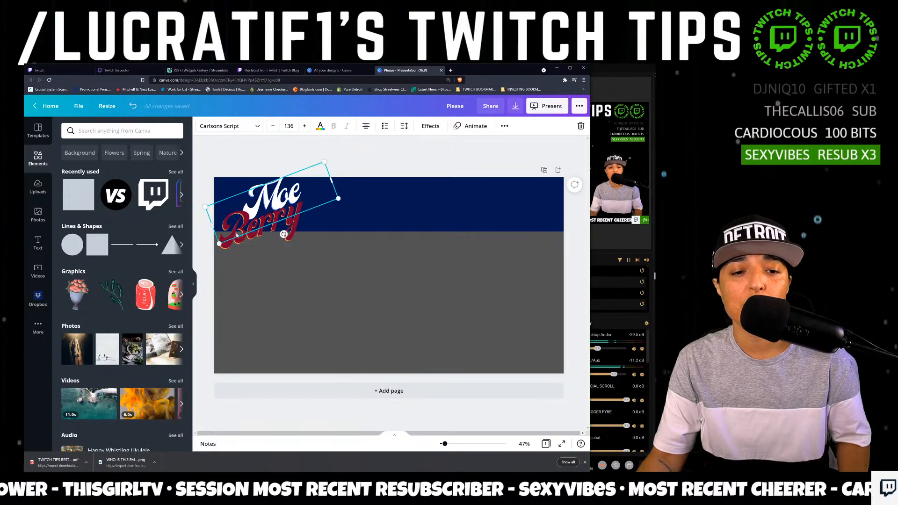
Try moving Berry up beside Moe on the banner, undoing the unwanted moves.
left_click(362, 221)
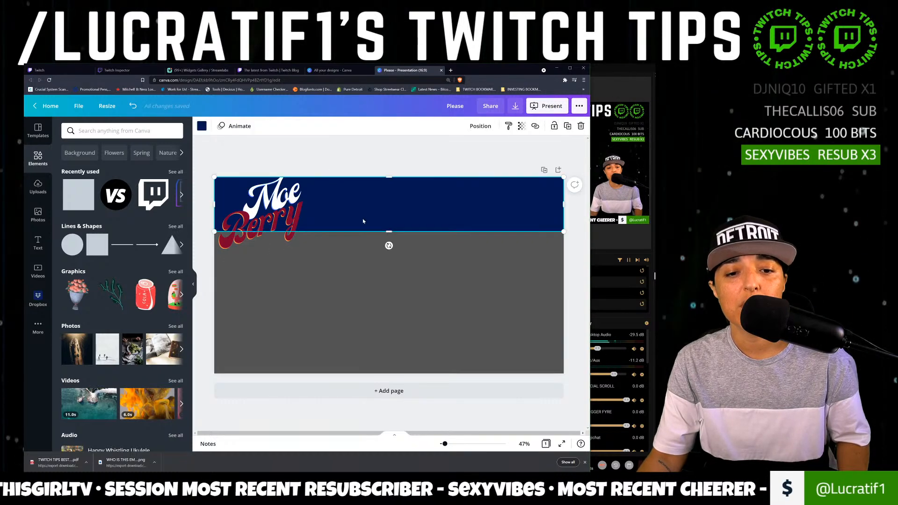
left_click(298, 249)
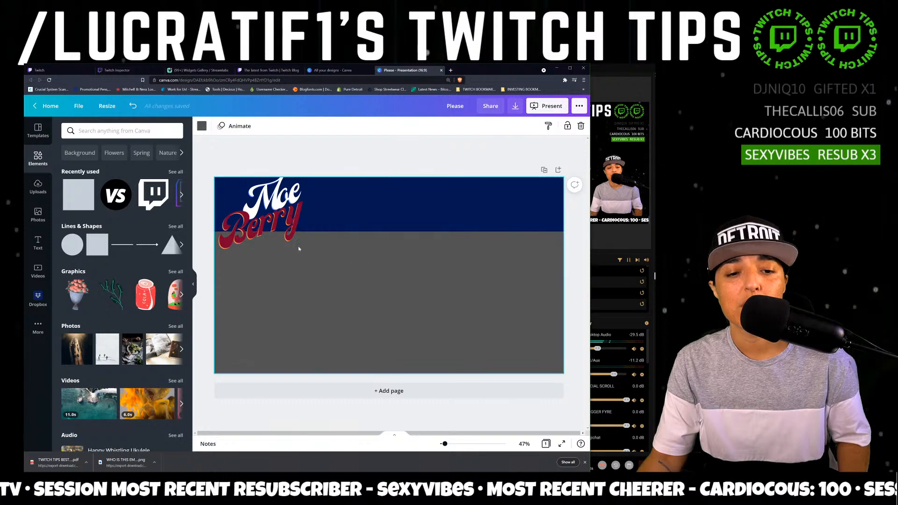
left_click_drag(277, 226, 318, 207)
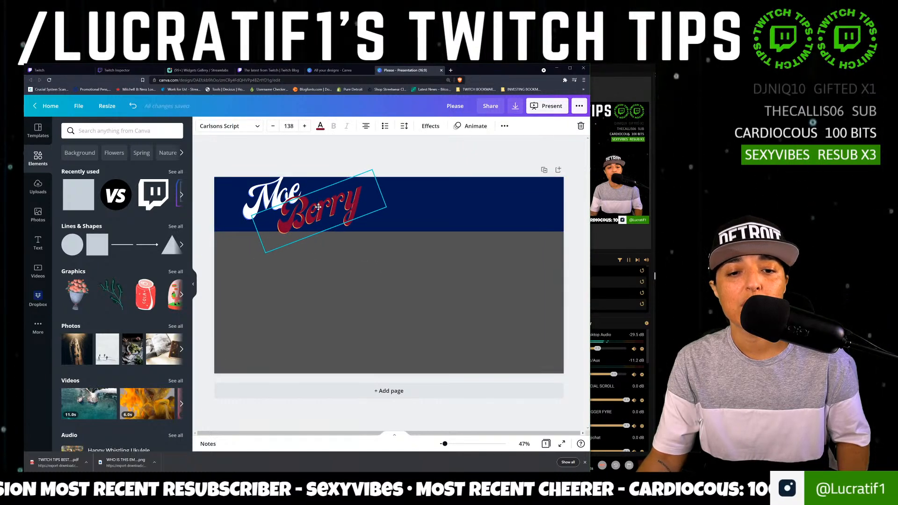
left_click(268, 160)
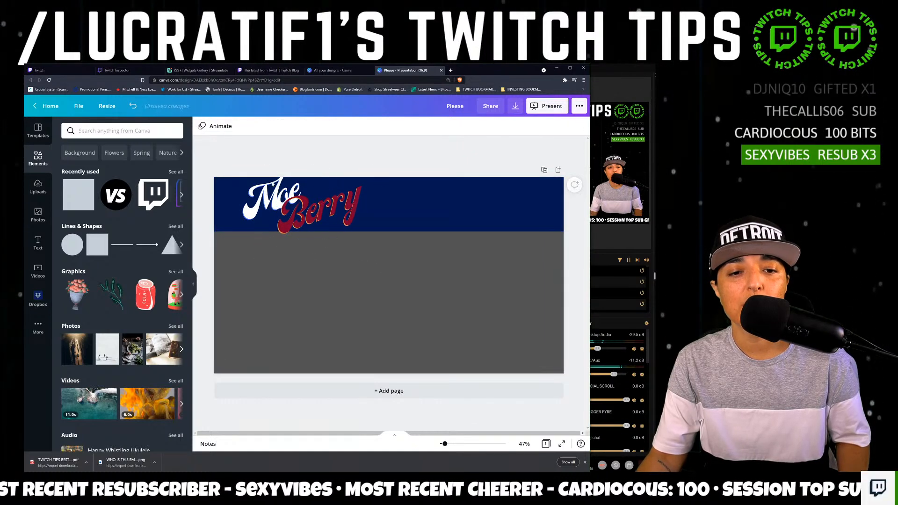
left_click(255, 191)
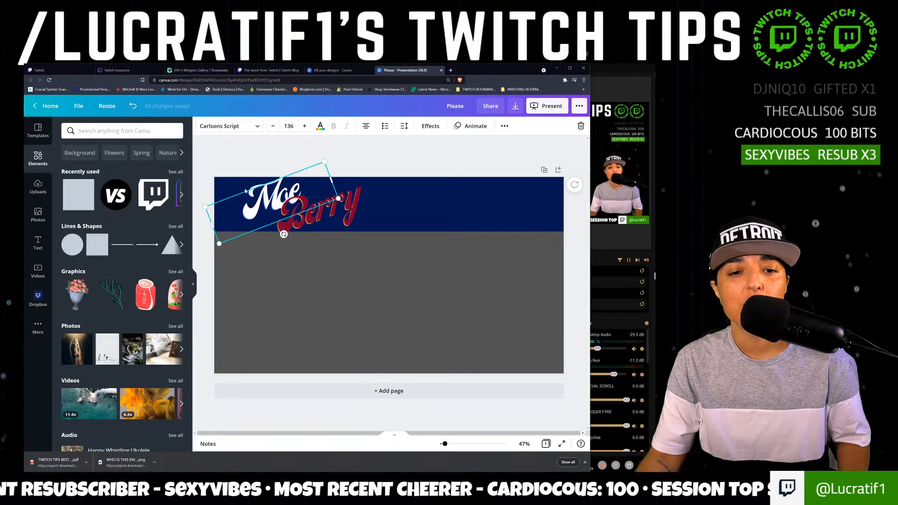
key("ctrl+z")
left_click(268, 165)
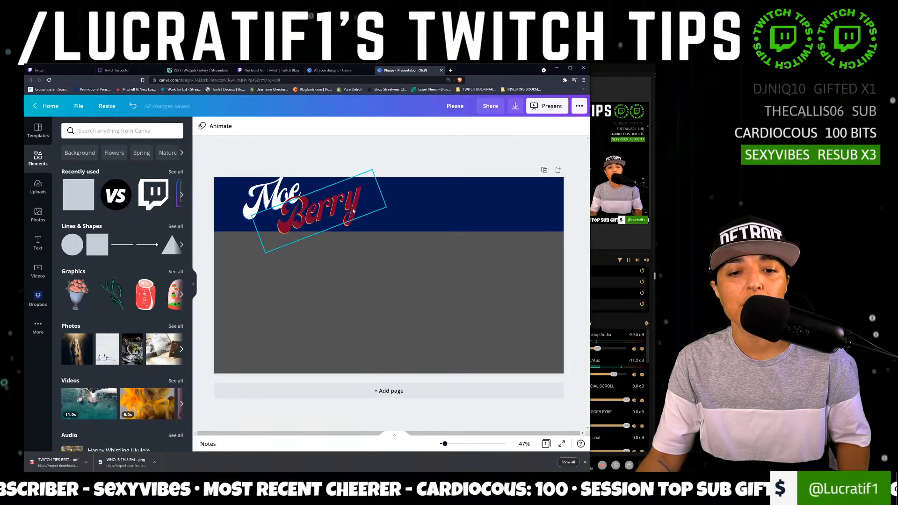
left_click_drag(353, 212, 380, 210)
left_click_drag(251, 181, 246, 202)
left_click_drag(355, 204, 271, 222)
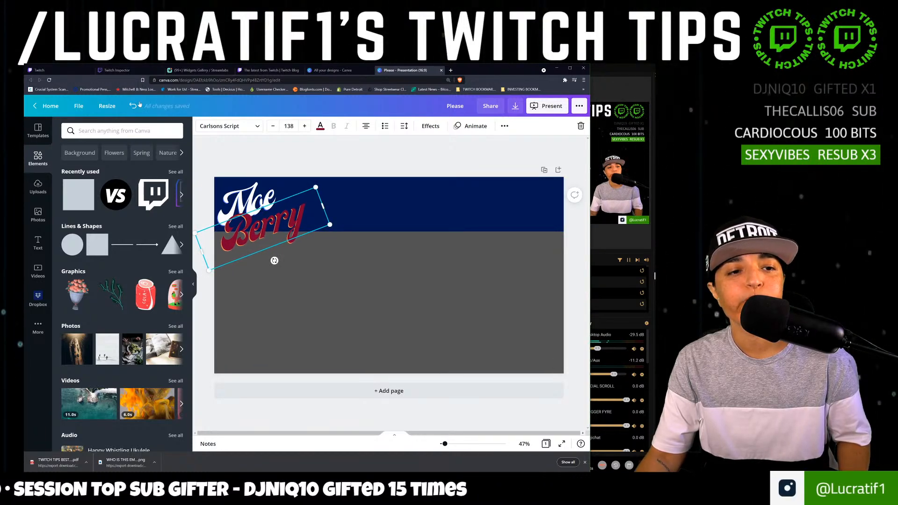
key("ctrl+z")
key("ctrl+z")
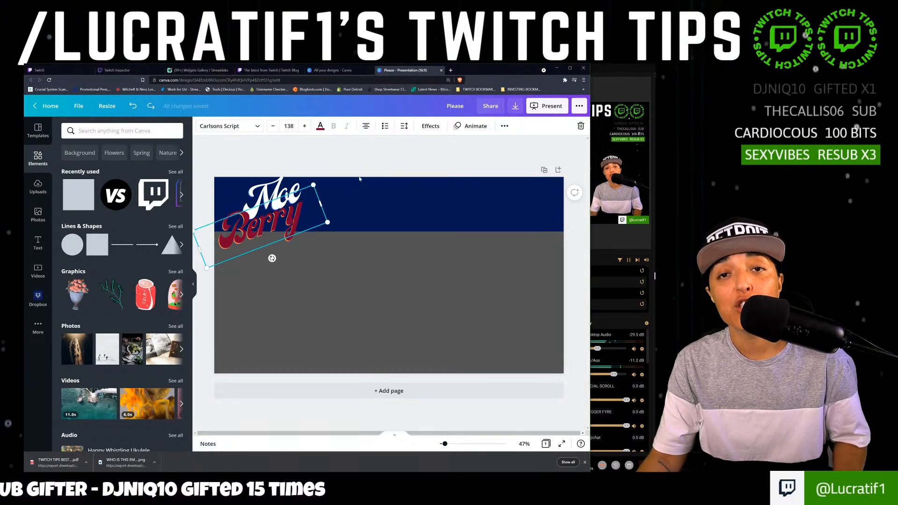
Shift white Moe left and nudge red Berry down so they overlap neatly.
left_click(427, 212)
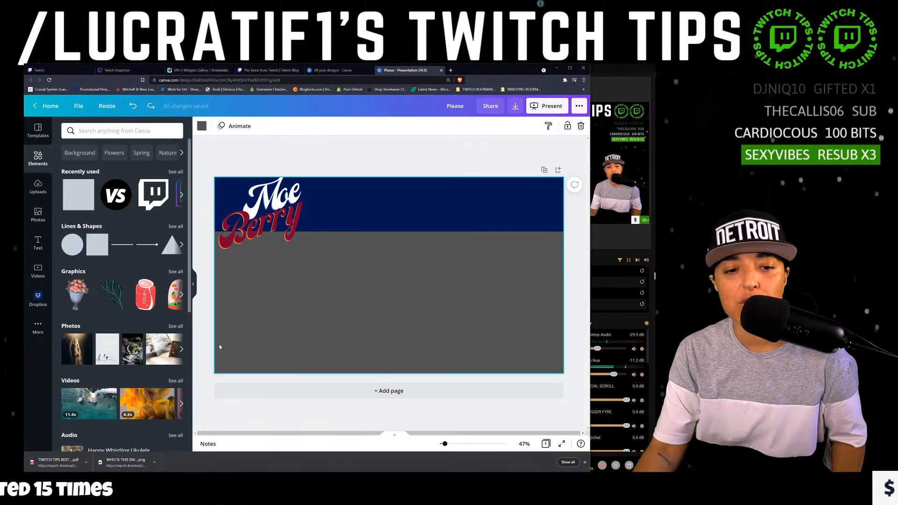
left_click(270, 200)
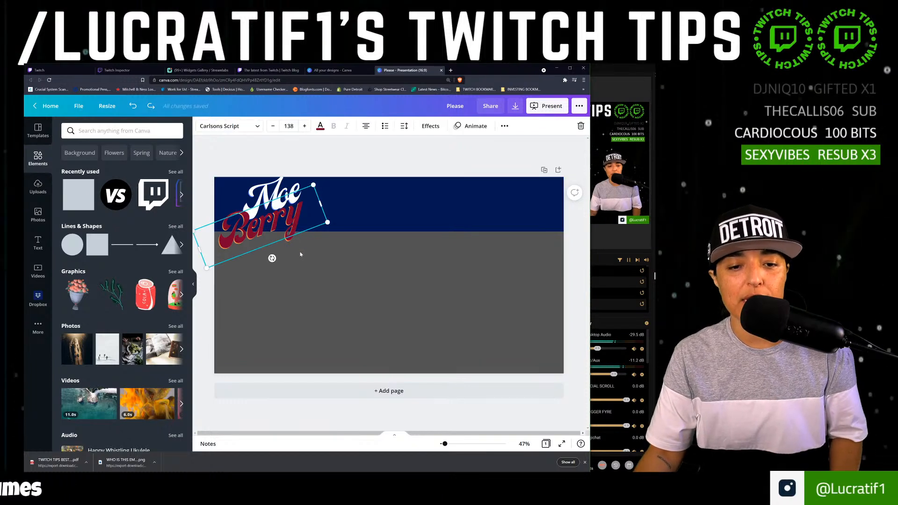
left_click(349, 210)
mouse_move(320, 191)
left_mouse_down()
mouse_move(301, 193)
mouse_move(320, 196)
left_mouse_up()
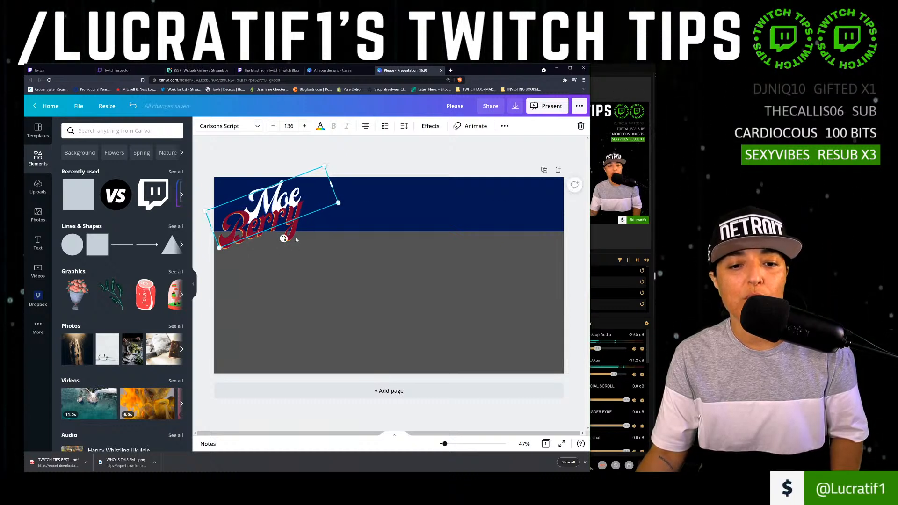
left_click(292, 240)
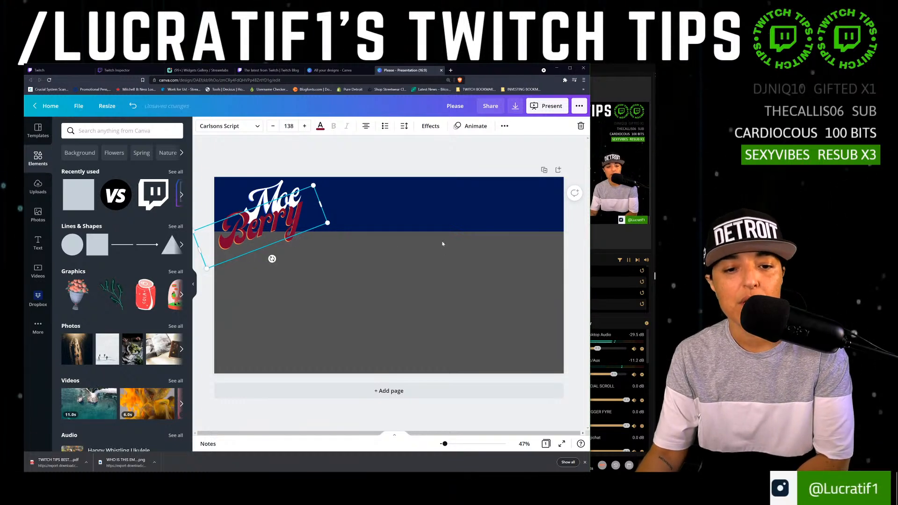
key("Down")
key("Down")
key("Down")
key("Down")
key("Down")
key("Down")
key("Down")
key("Down")
key("Down")
key("Down")
key("Down")
key("Down")
key("Down")
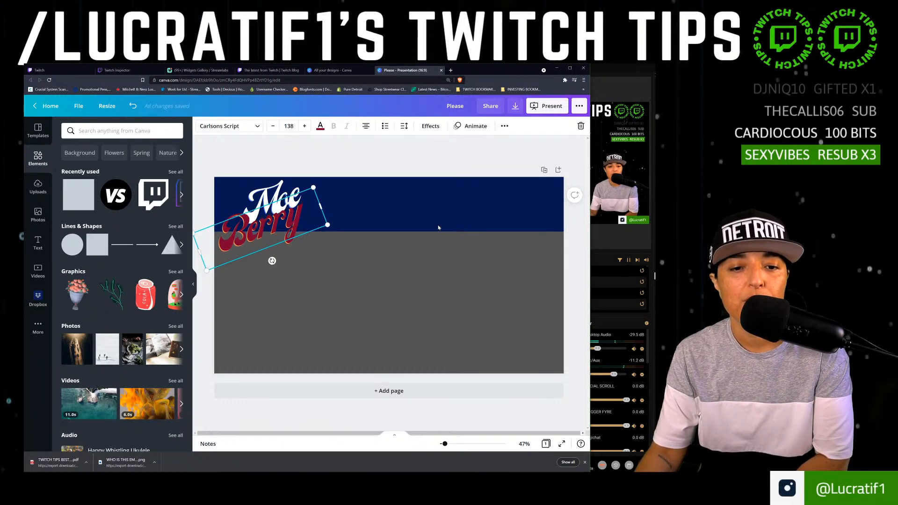
Add a new heading text box and set its colour to white.
left_click(418, 194)
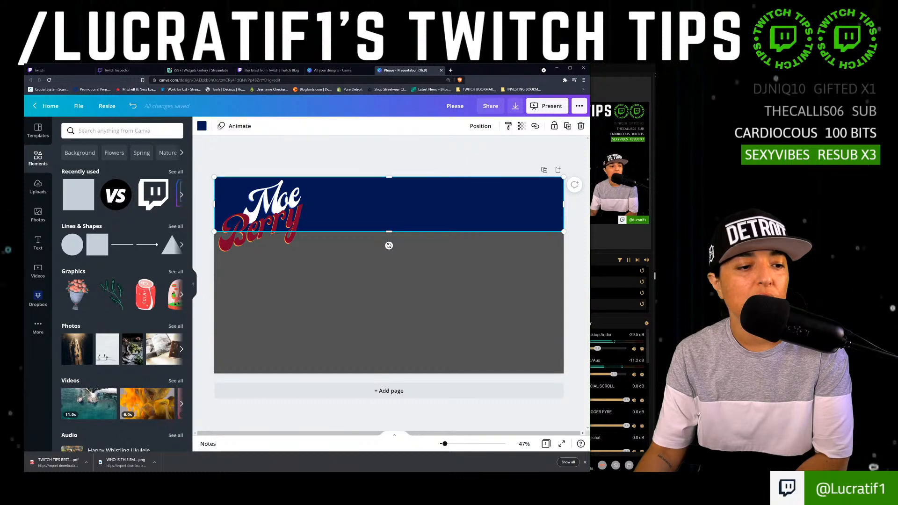
left_click(47, 246)
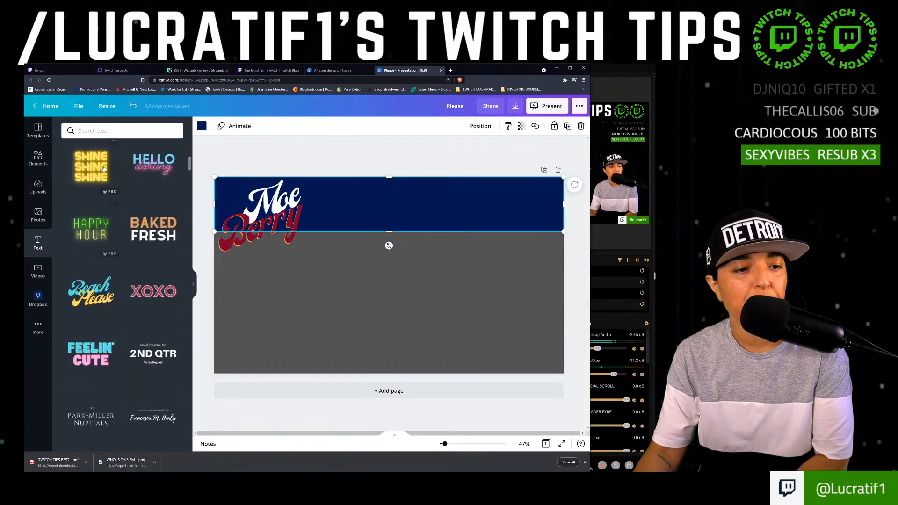
scroll(140, 187, "up", 10)
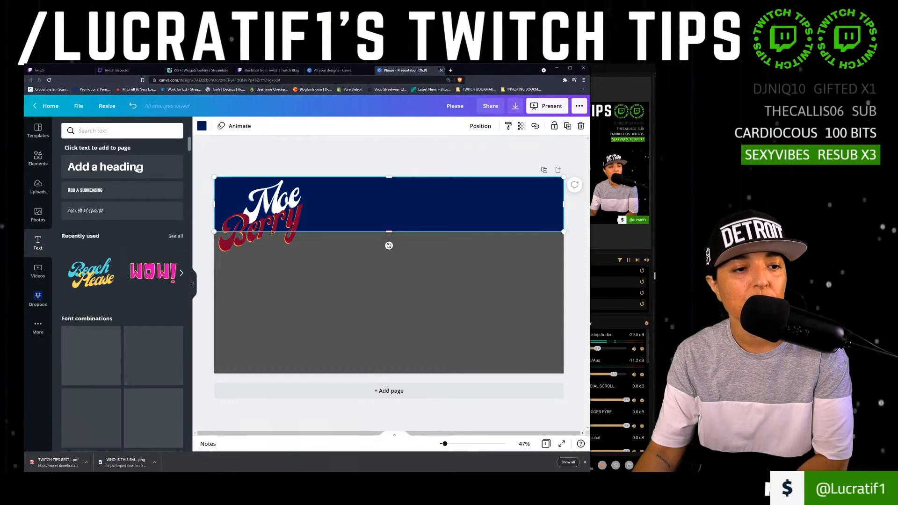
left_click(126, 167)
left_click(323, 127)
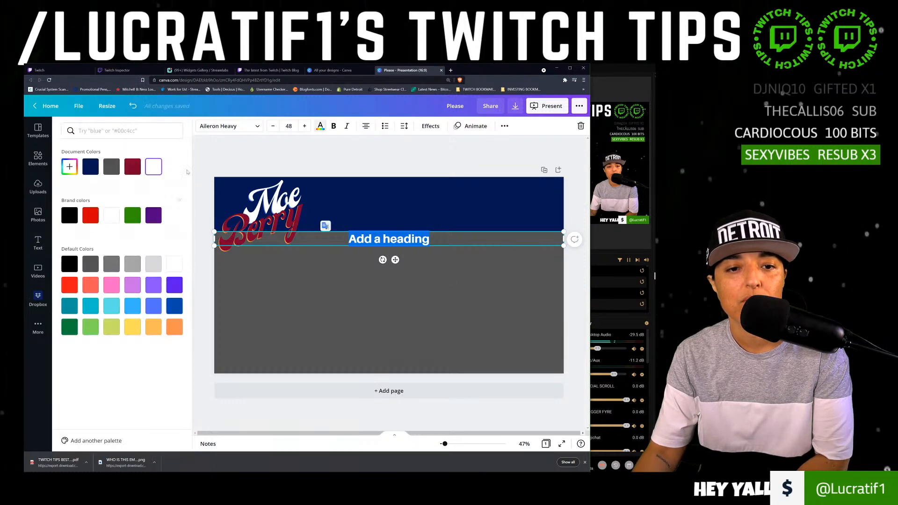
left_click(430, 239)
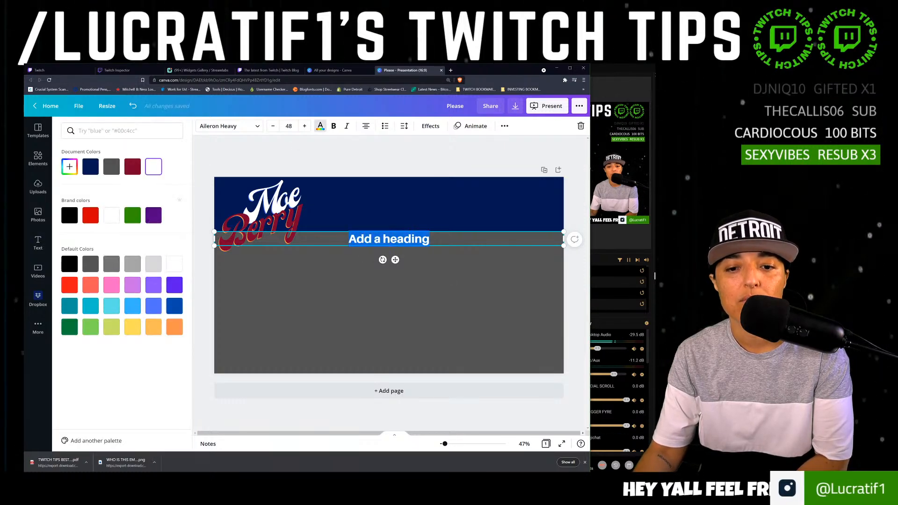
Type four lines: CASHAPP, its $ handle, INSTAGRAM, and its @ handle.
type("C")
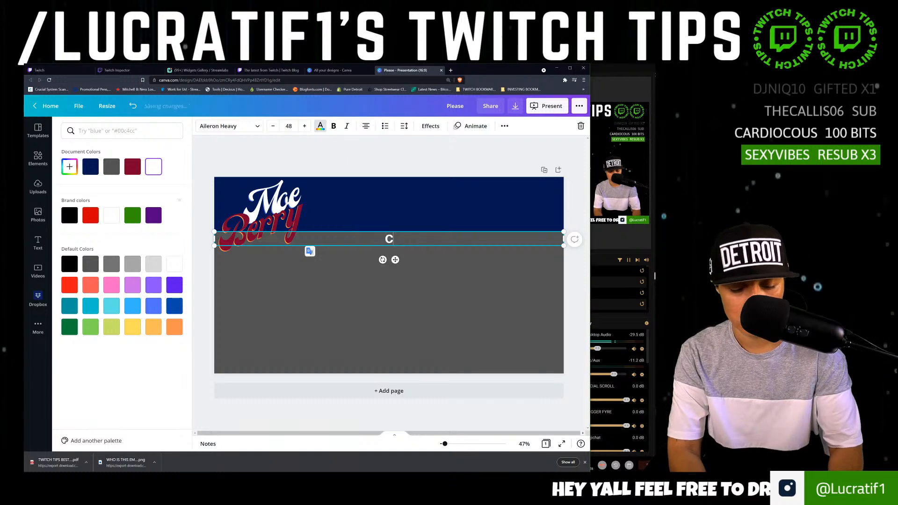
type("ASHAPP")
key("Return")
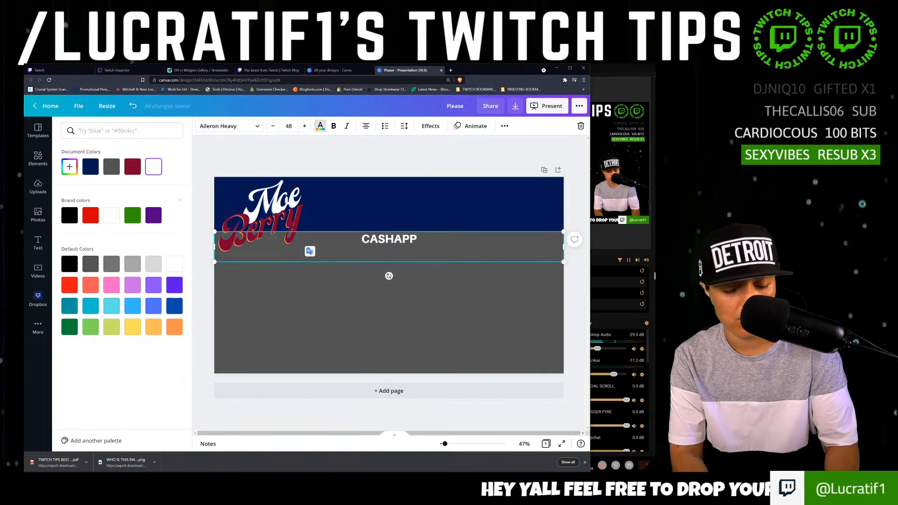
type("$MOEBOERRY")
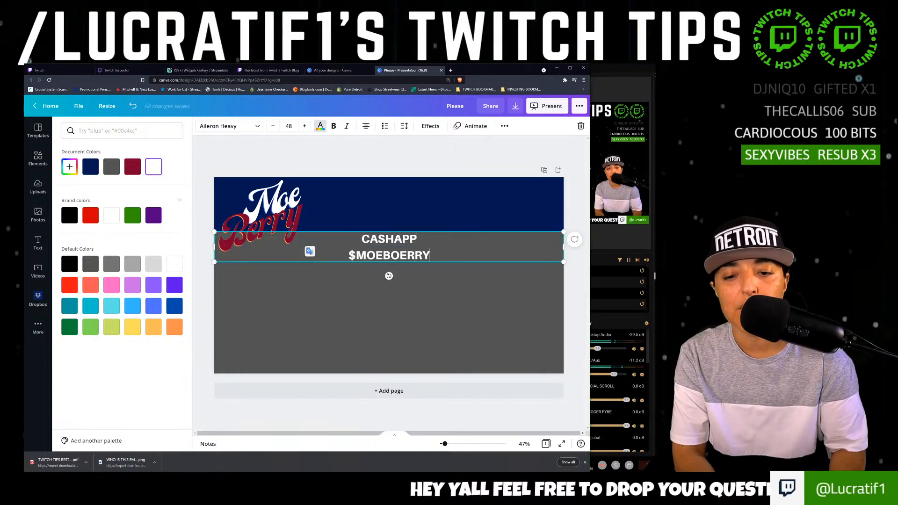
key("BackSpace")
key("BackSpace")
key("BackSpace")
key("BackSpace")
key("BackSpace")
type("ERY")
key("BackSpace")
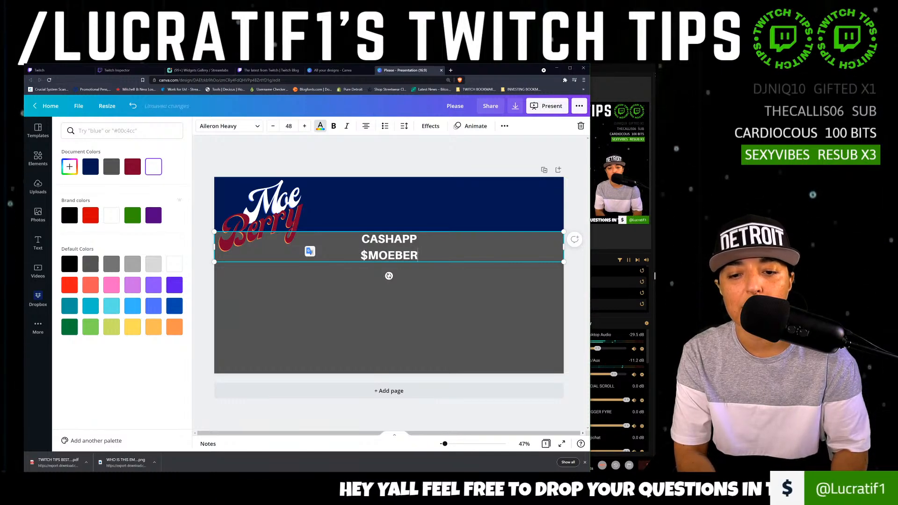
type("RY")
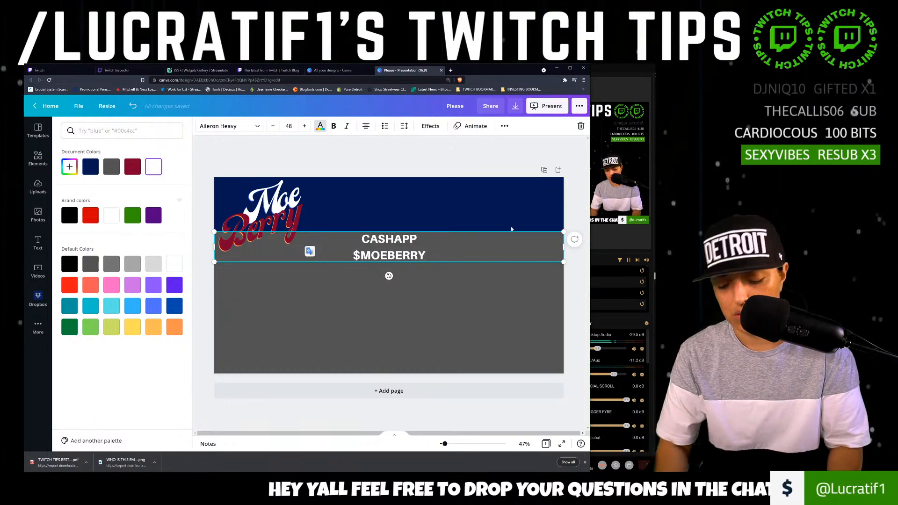
key("Return")
type("INSTARGA")
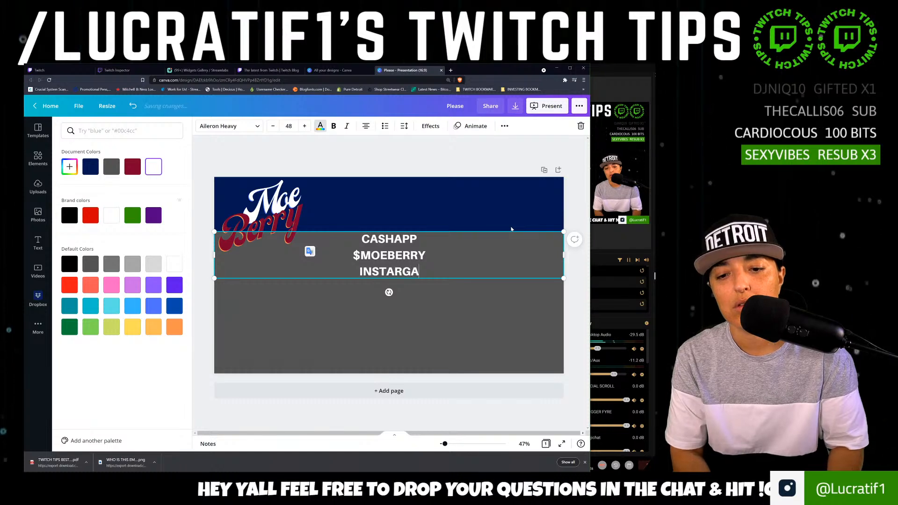
key("BackSpace")
key("BackSpace")
key("BackSpace")
key("BackSpace")
type("RY INST")
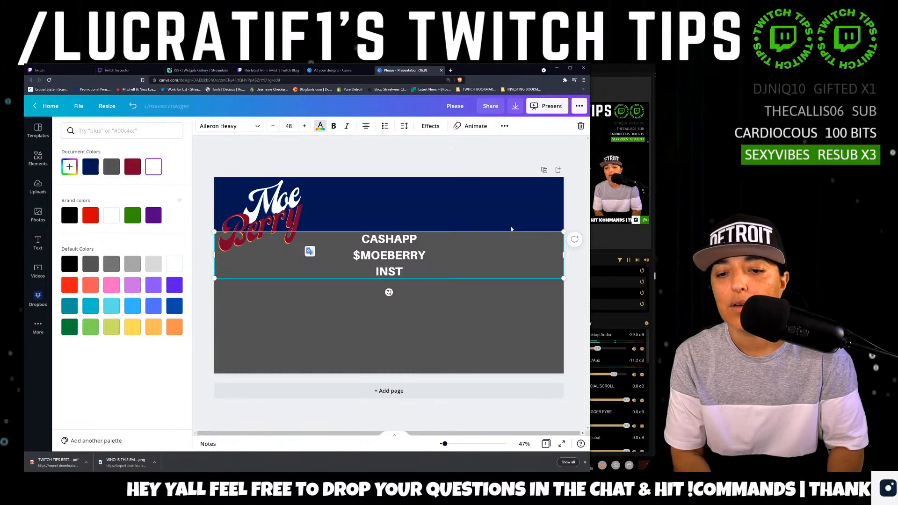
type("AGR")
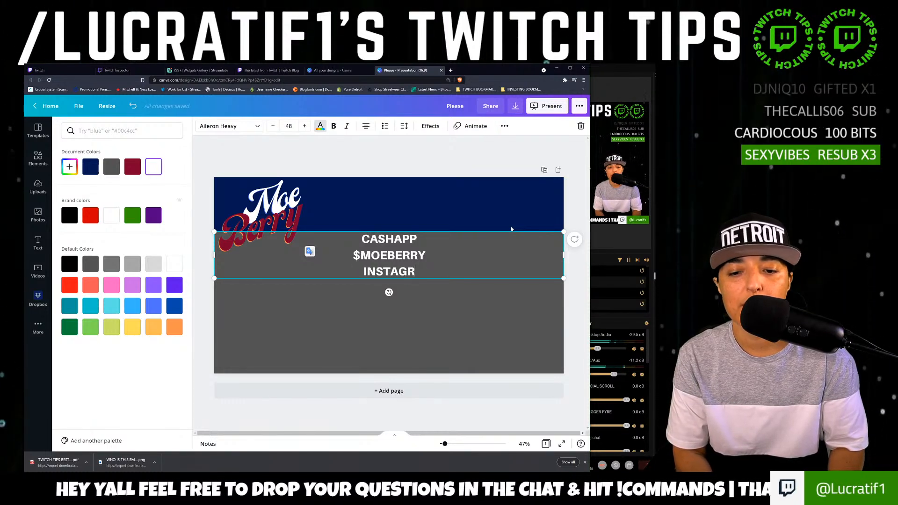
type("AM")
key("Return")
type("@MO")
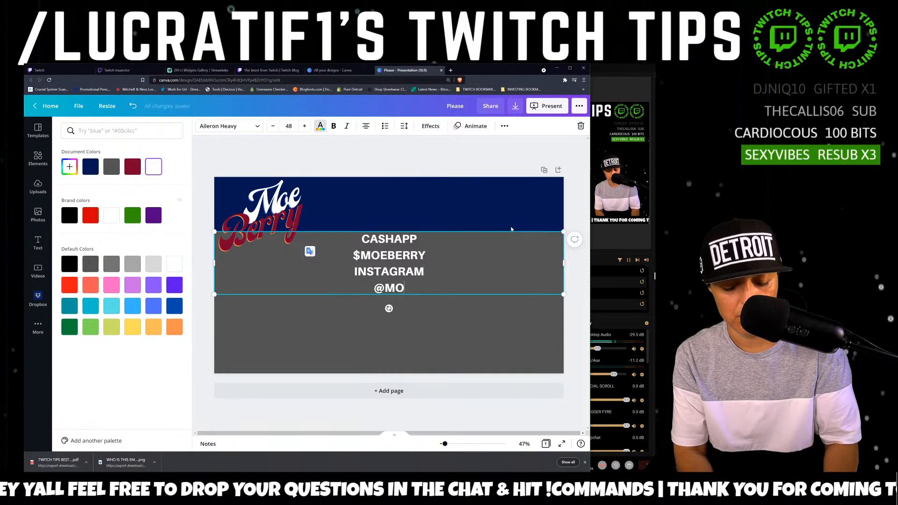
type("EBERRY")
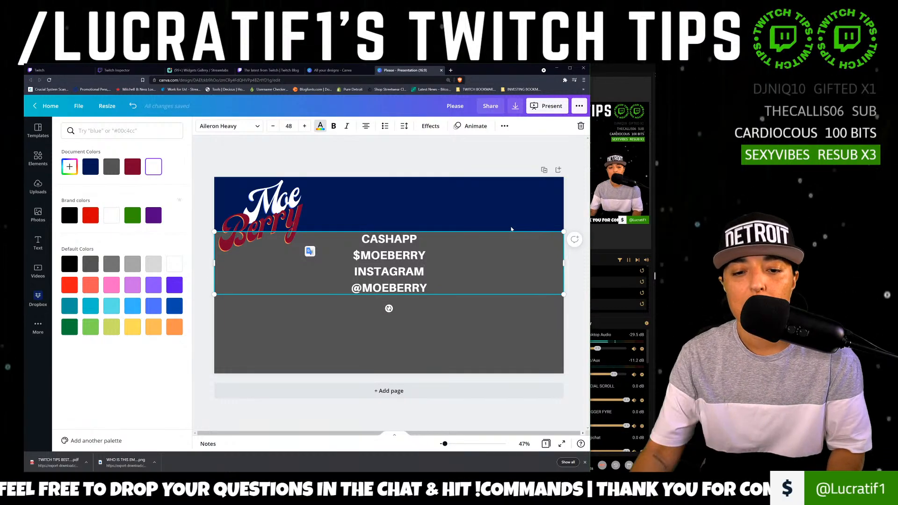
key("Escape")
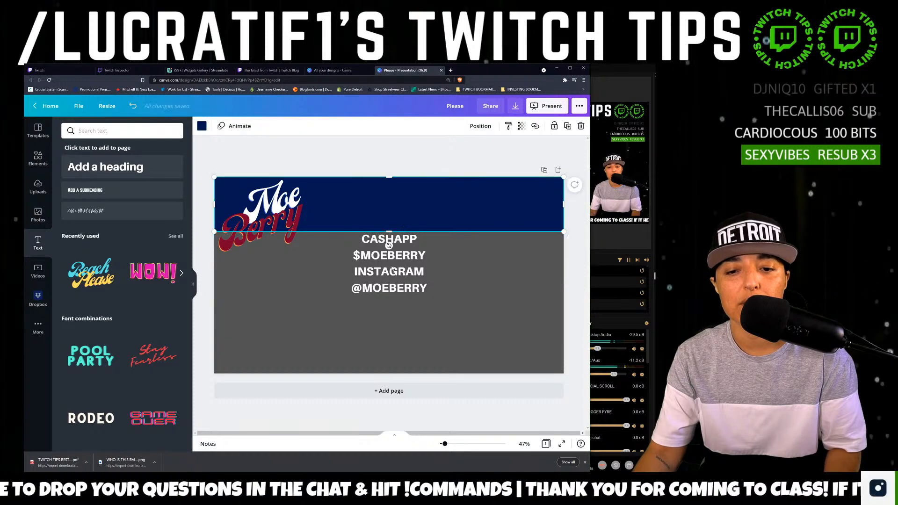
Right-align the handles, tighten line spacing to about 0.9, and shrink the box to size 30.
left_click(367, 127)
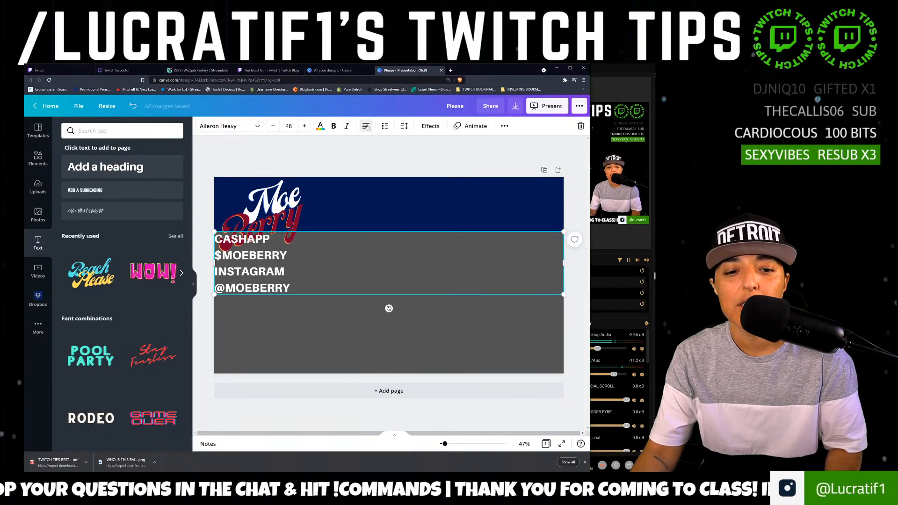
left_click(366, 126)
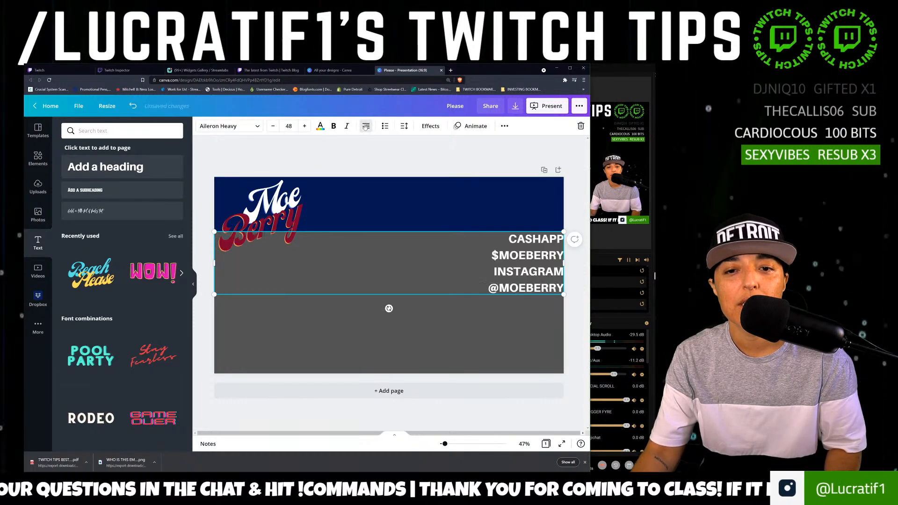
left_click(404, 126)
left_click_drag(475, 169, 463, 168)
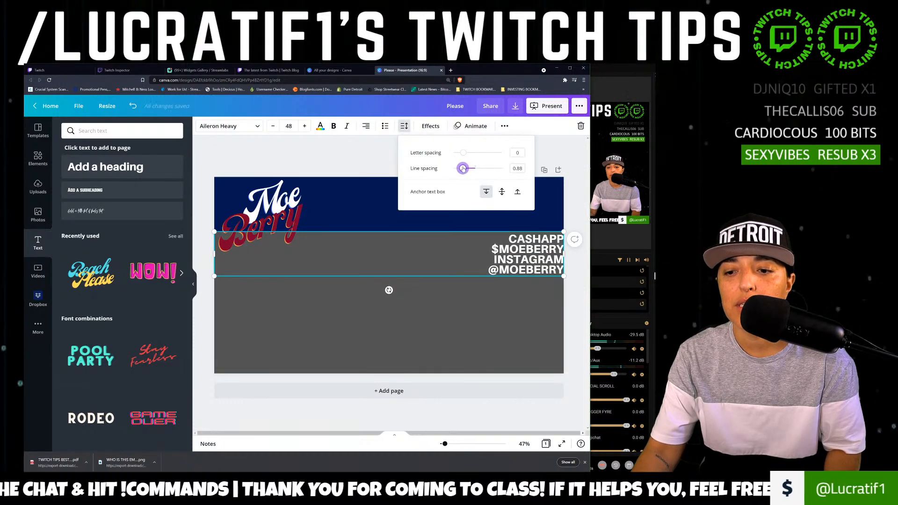
left_click_drag(217, 256, 518, 204)
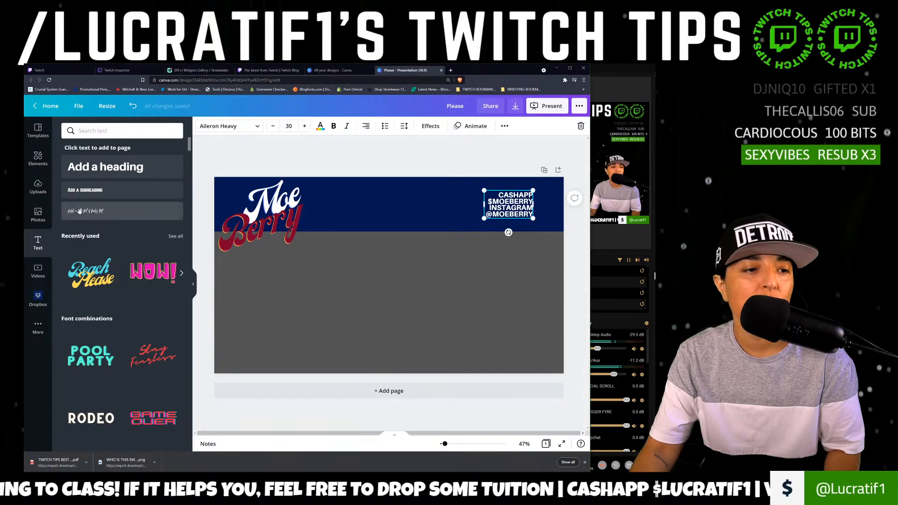
left_click(38, 159)
Search elements for TURNTABLES and place a turntable graphic beside the handles in the banner.
left_click(115, 130)
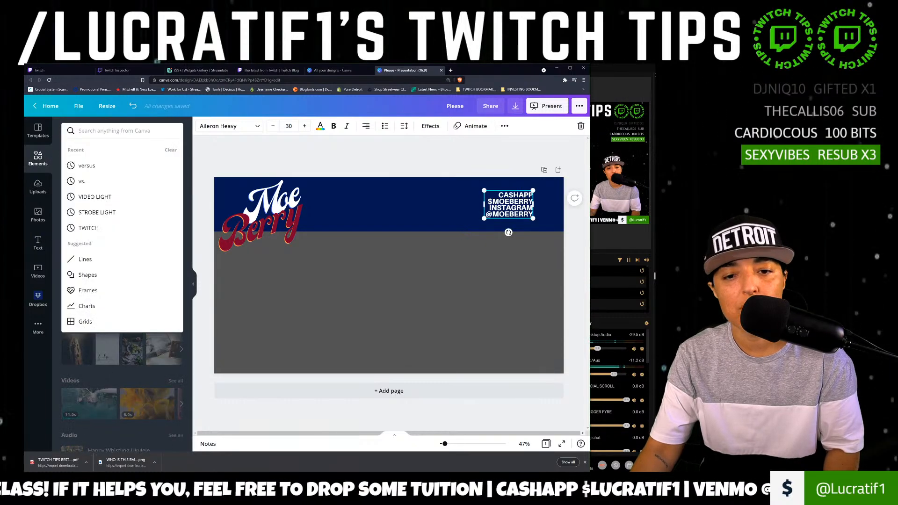
type("TURN")
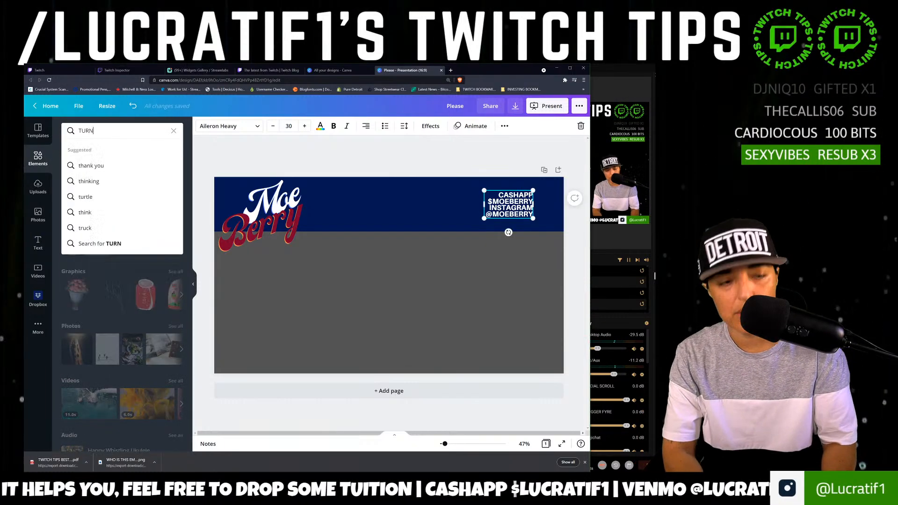
type("TABLES")
key("Return")
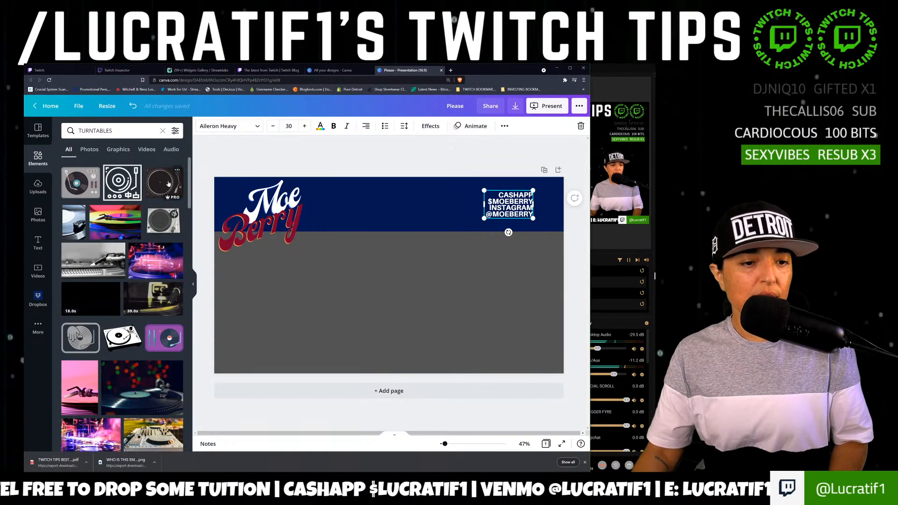
left_click(162, 225)
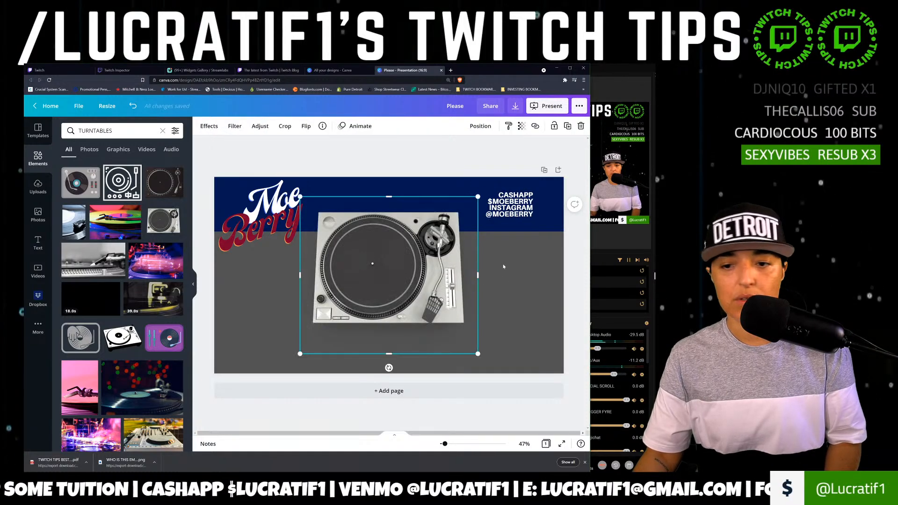
left_click_drag(300, 354, 461, 219)
left_click(395, 219)
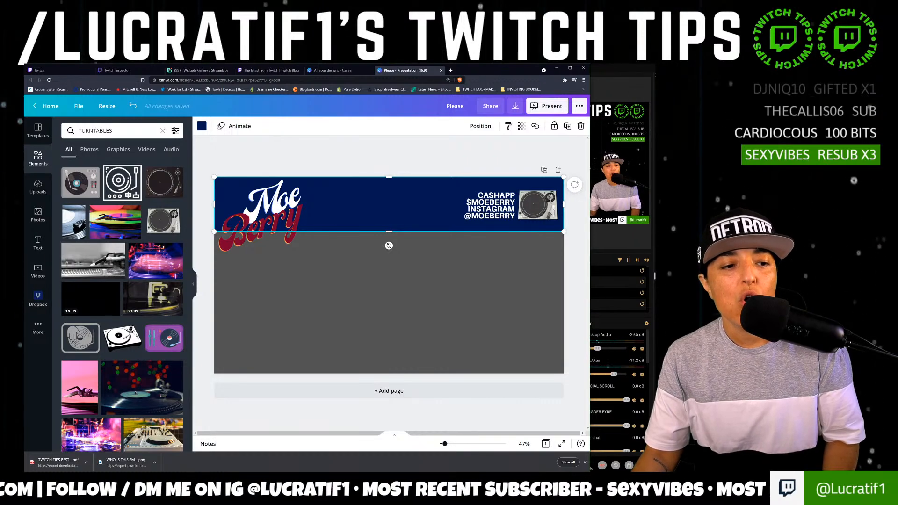
left_click(38, 215)
Search photos for 'TEXTURE', try a dark texture photo on the slide, then remove it.
left_click(113, 131)
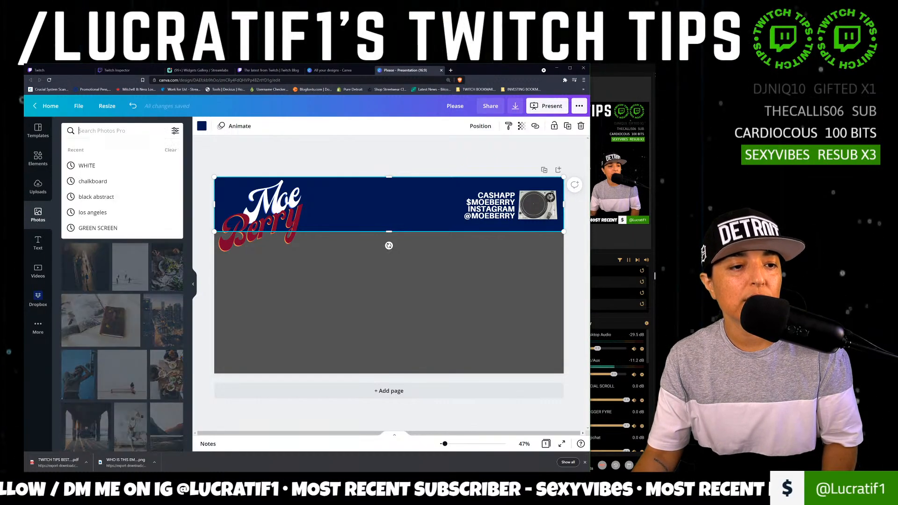
type("TEXTURE")
key("Return")
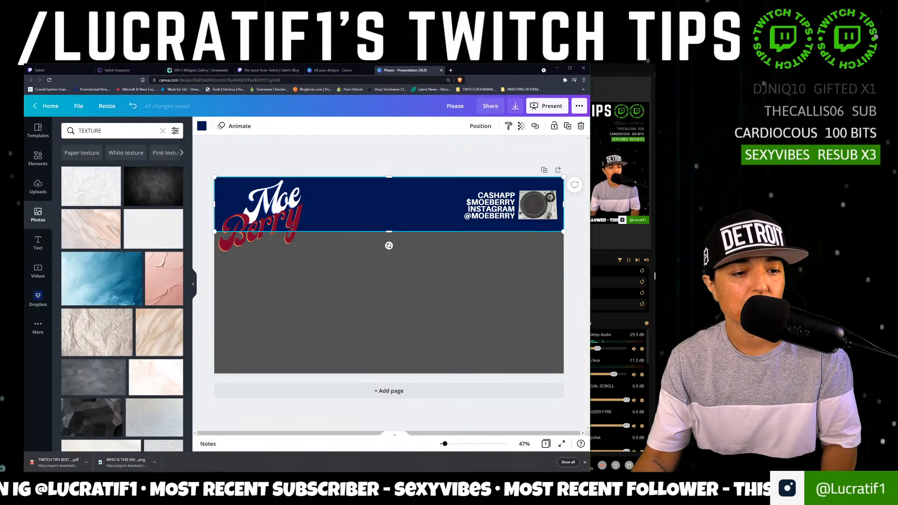
left_click_drag(146, 190, 259, 212)
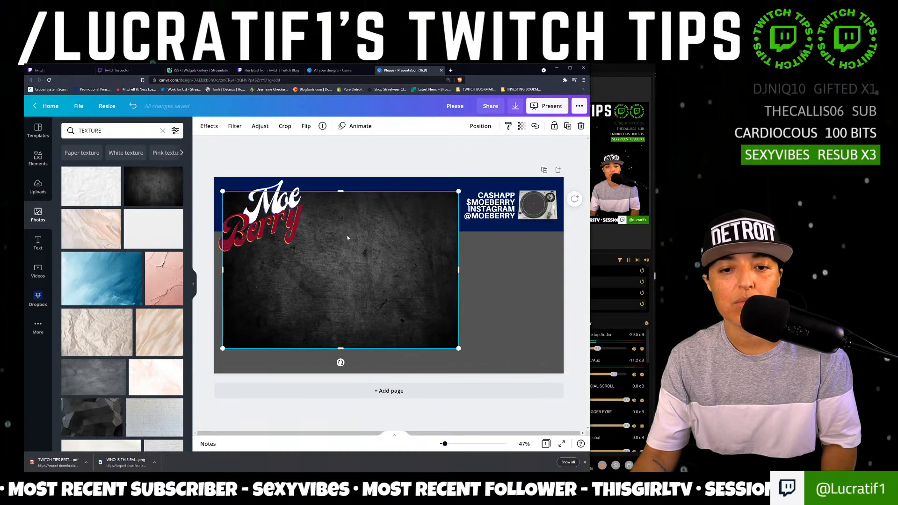
left_click_drag(344, 225, 338, 225)
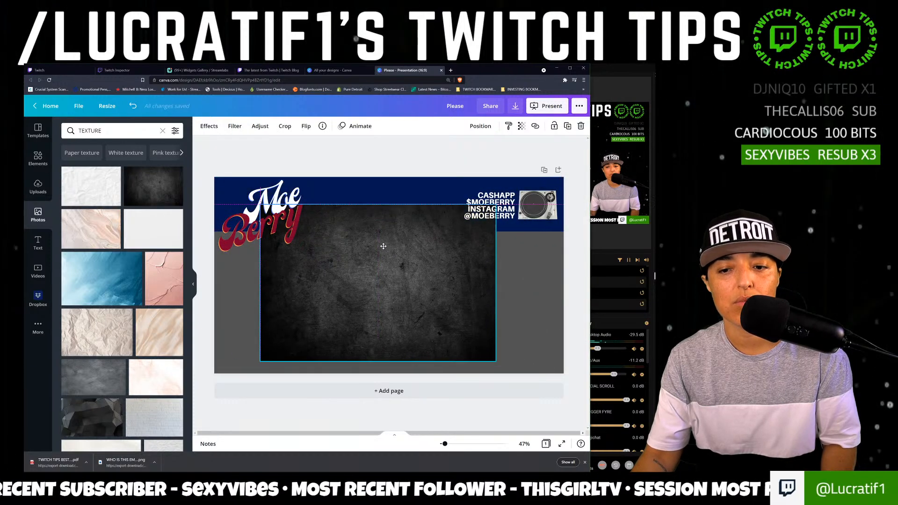
key("Delete")
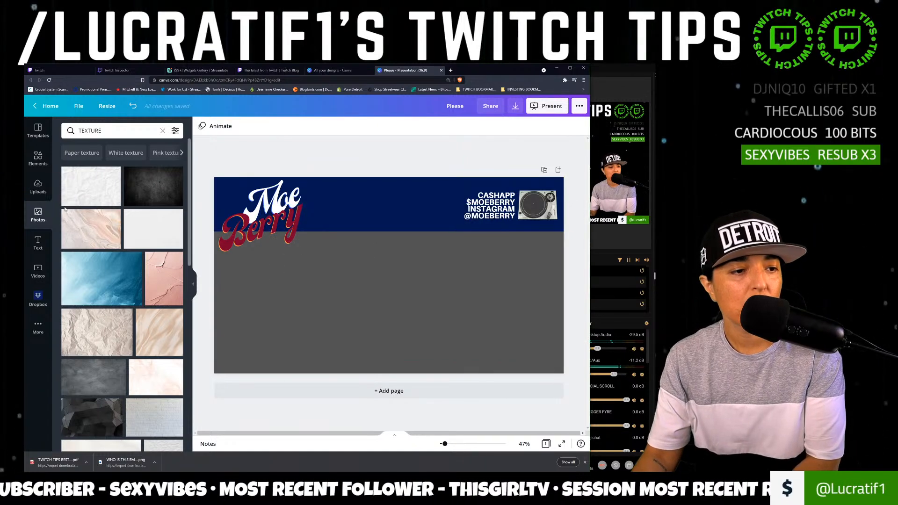
Delete the dark-blue banner strip, then bring up all frames in Elements.
left_click(350, 202)
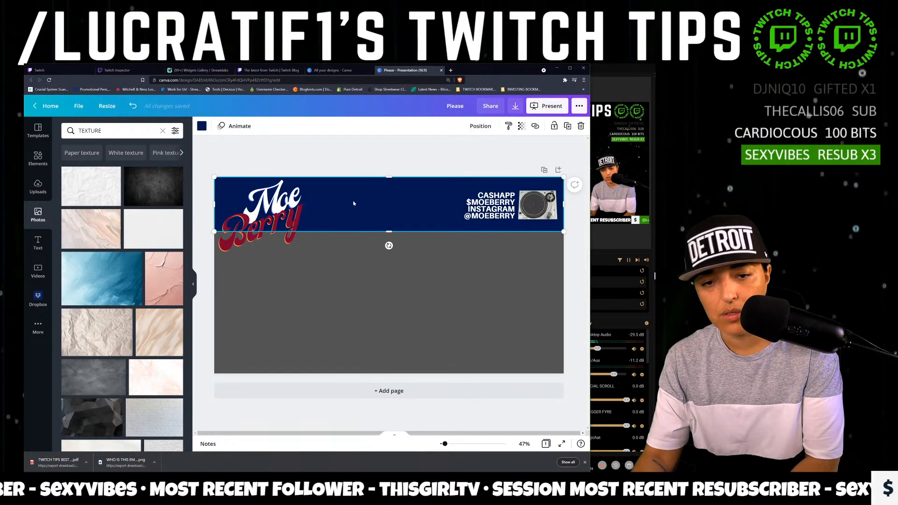
key("Delete")
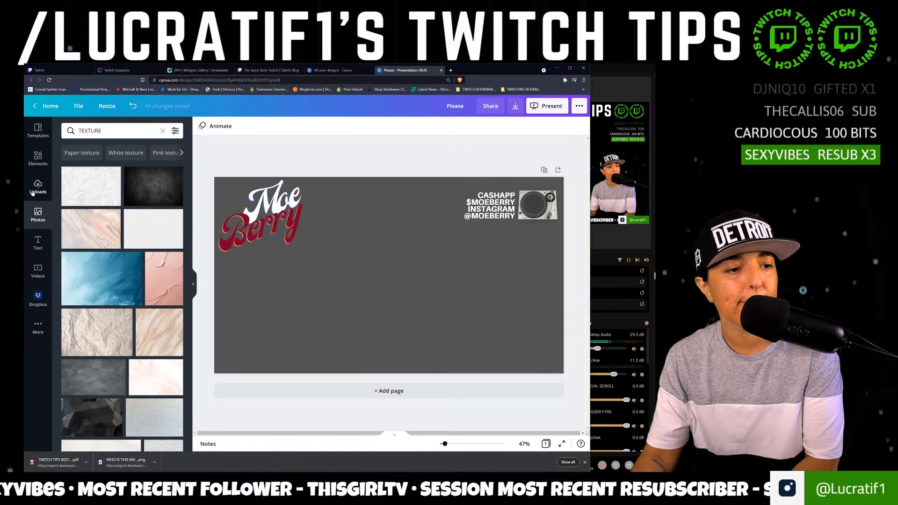
left_click(39, 160)
scroll(117, 201, "down", 3)
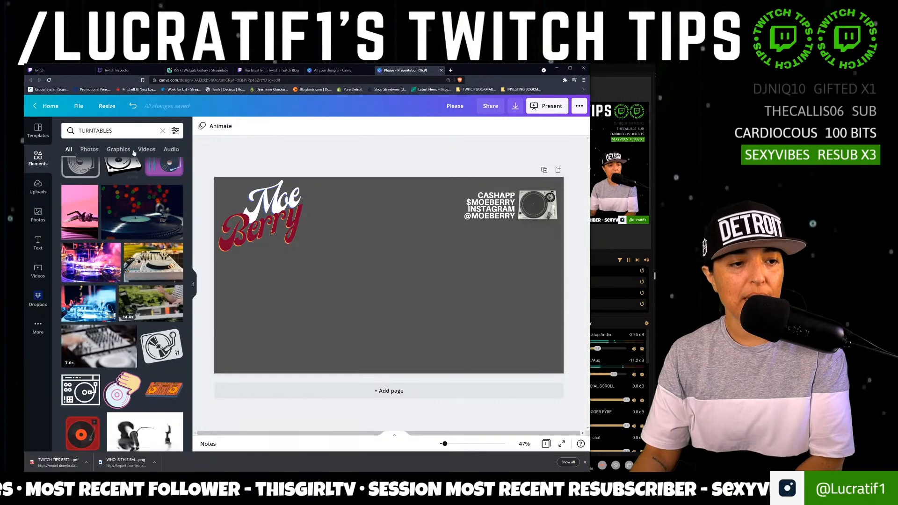
left_click(162, 131)
scroll(120, 266, "down", 2)
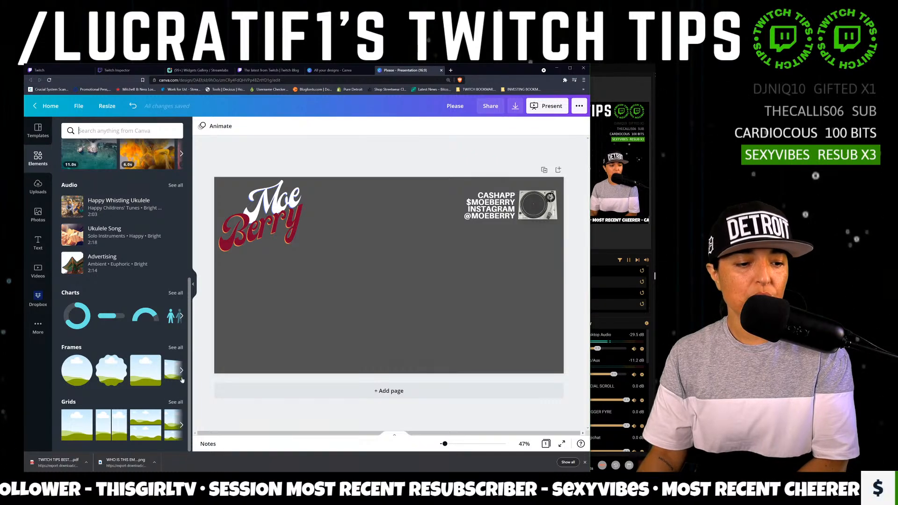
left_click(176, 347)
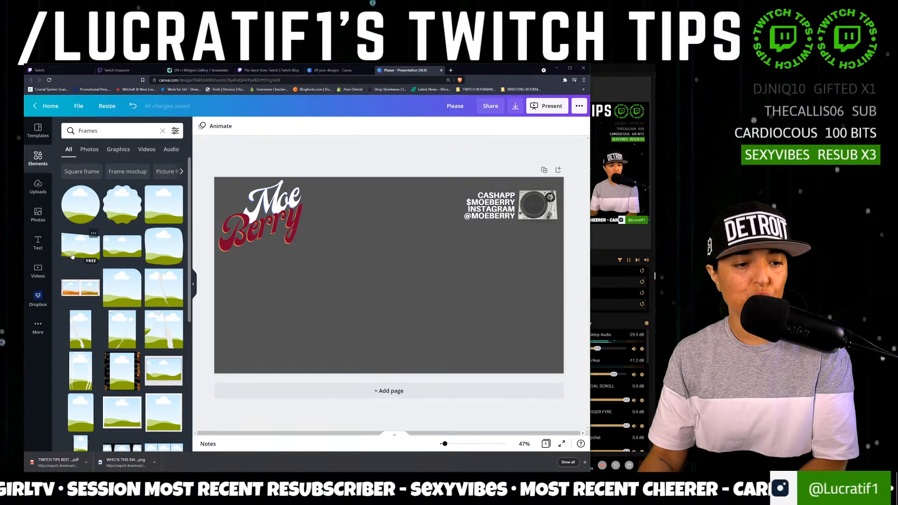
scroll(88, 265, "down", 1)
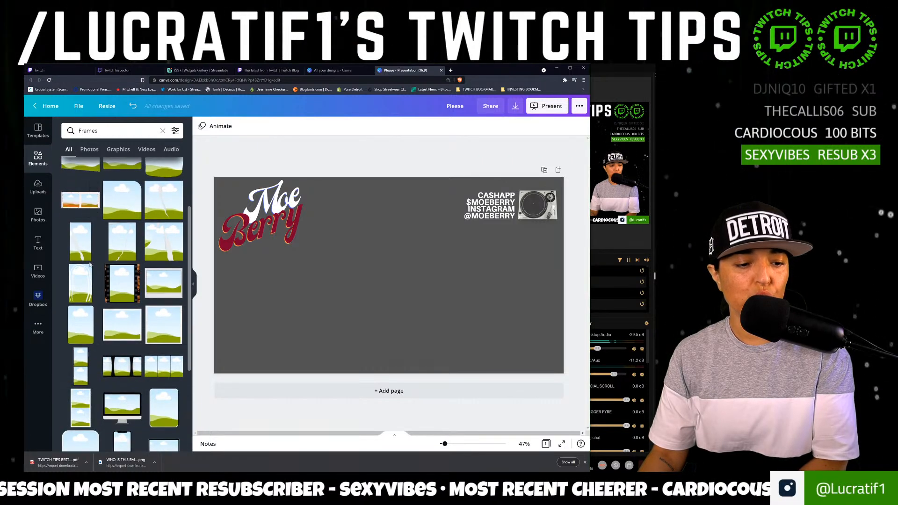
scroll(89, 266, "down", 3)
scroll(89, 266, "down", 5)
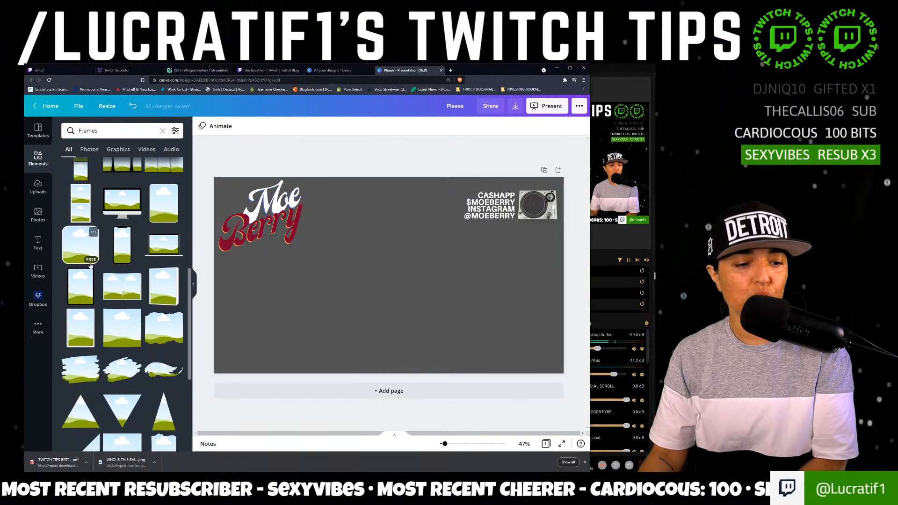
scroll(91, 265, "down", 10)
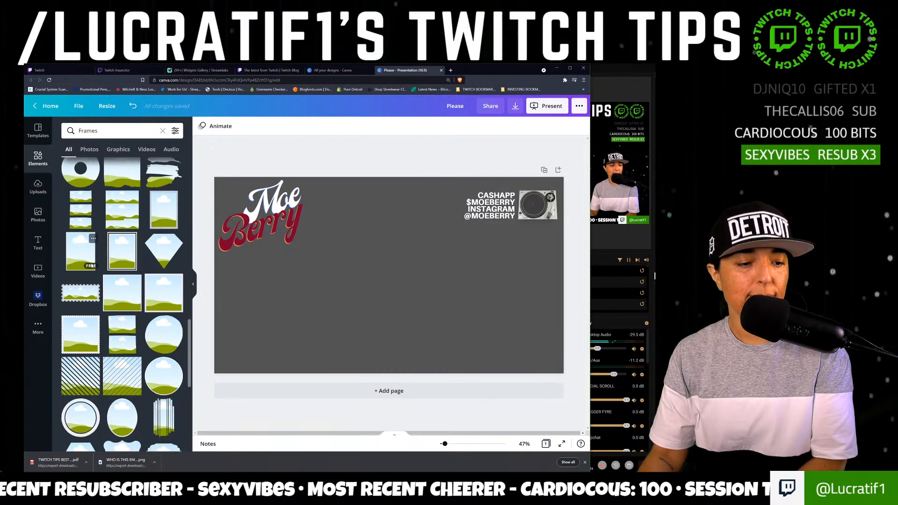
scroll(93, 277, "down", 15)
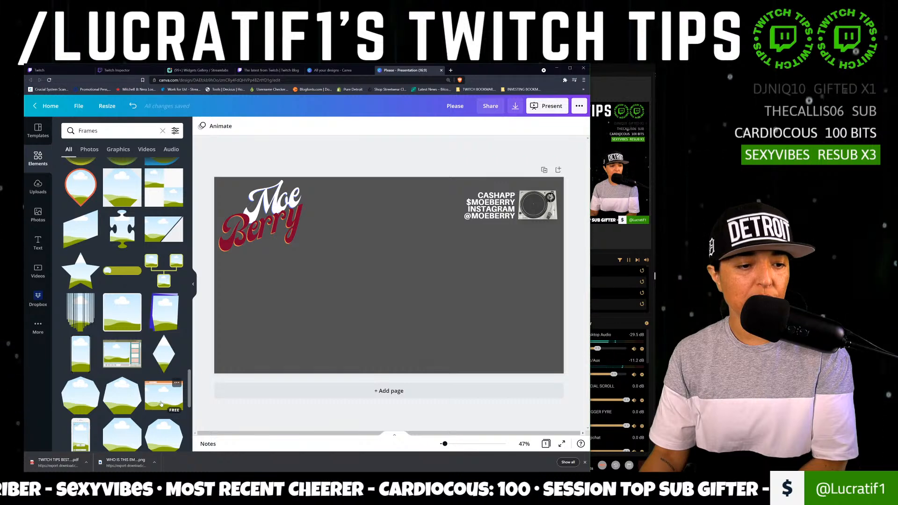
scroll(189, 395, "down", 5)
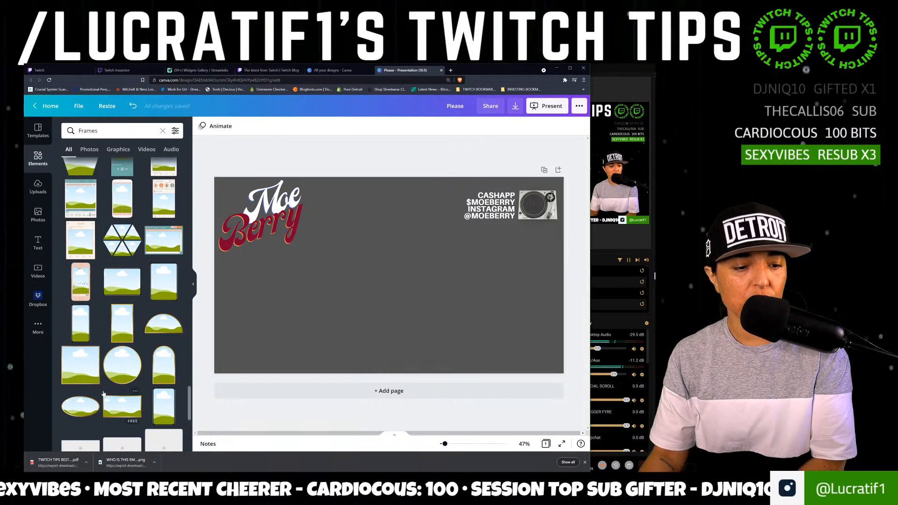
scroll(141, 380, "down", 4)
scroll(141, 380, "down", 2)
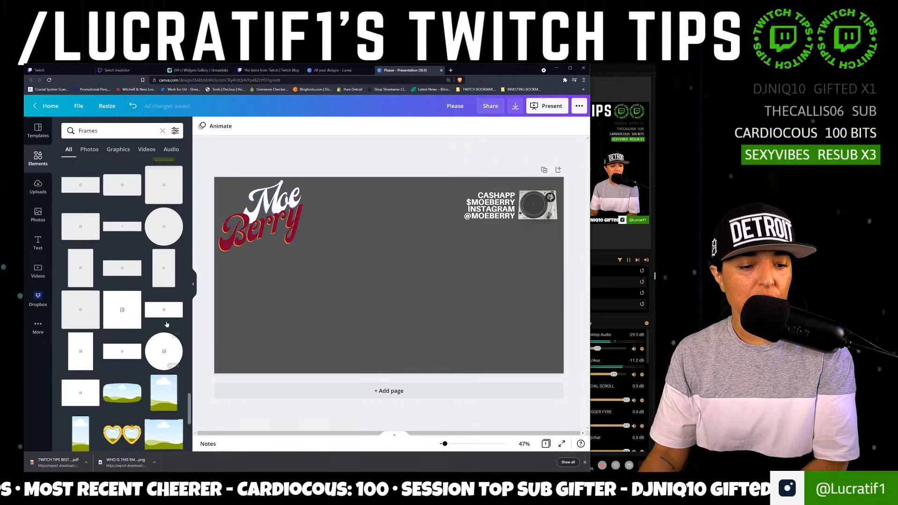
left_click(167, 311)
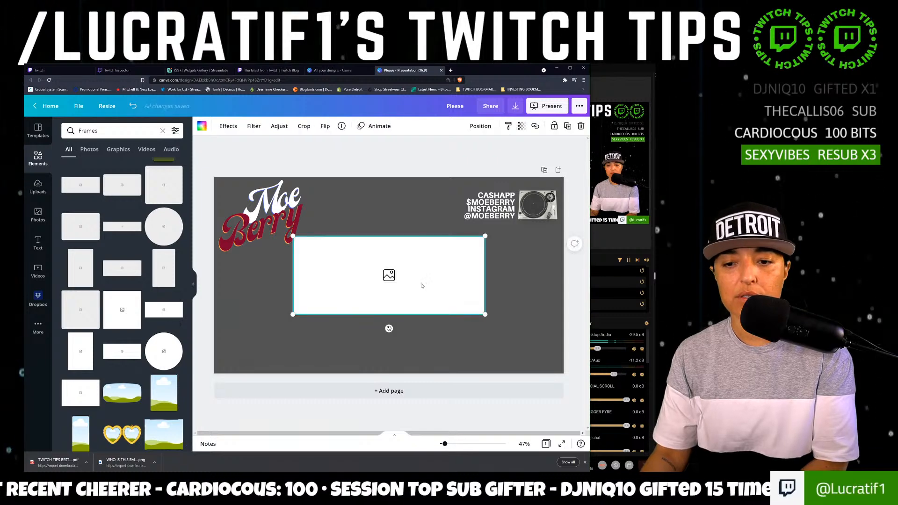
left_click_drag(421, 283, 344, 224)
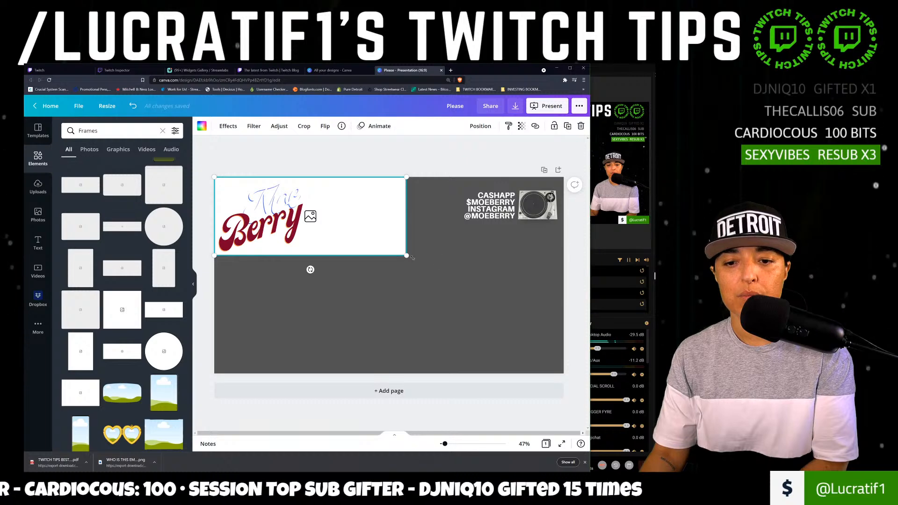
left_click_drag(405, 255, 563, 317)
left_click_drag(365, 267, 365, 205)
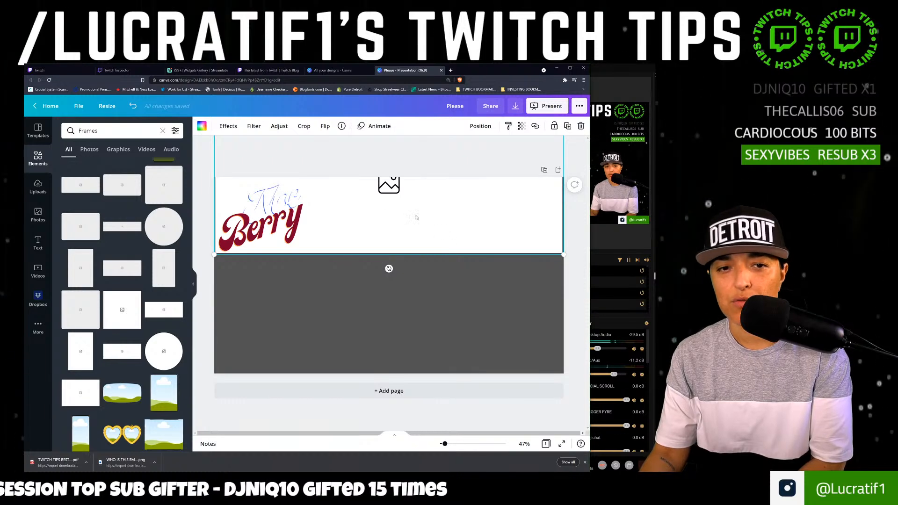
left_click(374, 275)
left_click(361, 223)
key("Delete")
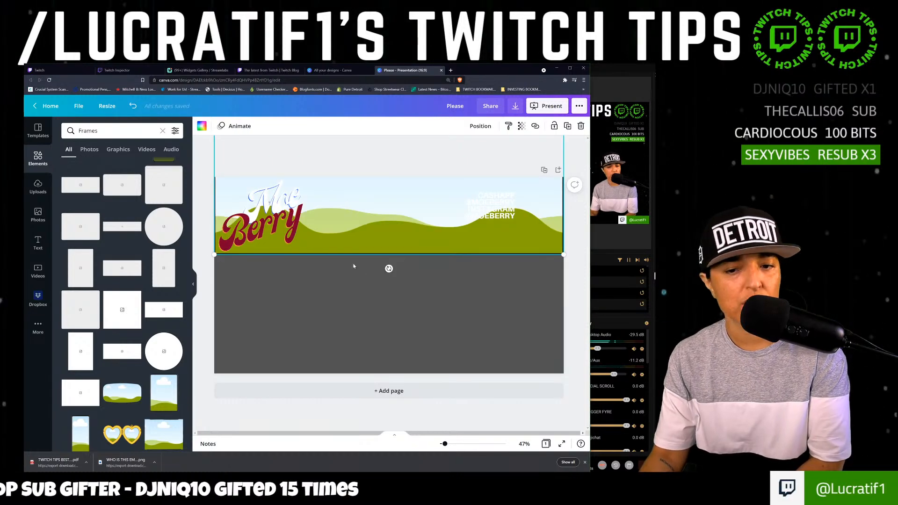
key("Delete")
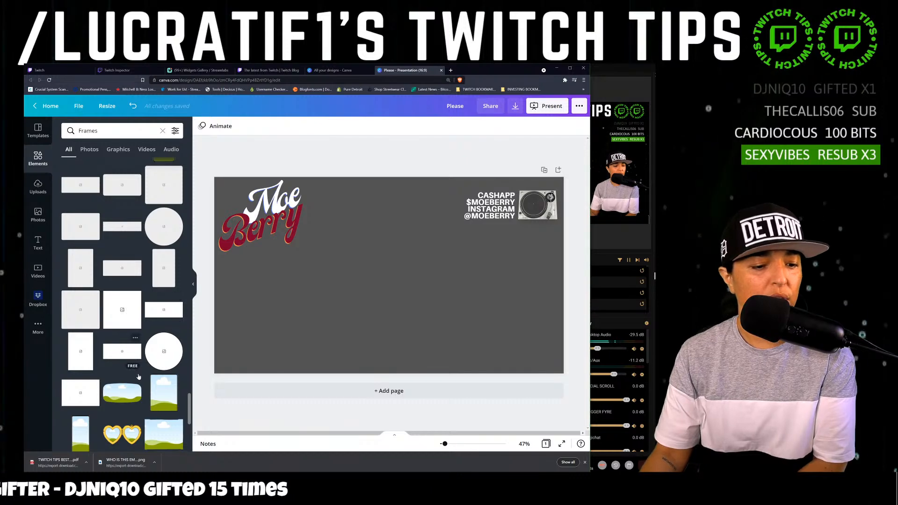
scroll(121, 327, "down", 5)
scroll(121, 327, "down", 10)
scroll(80, 252, "up", 6)
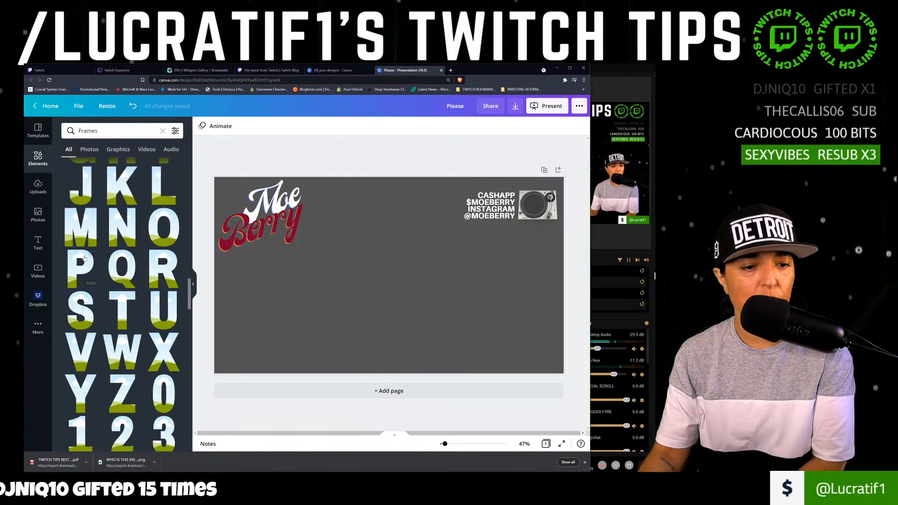
scroll(79, 252, "up", 6)
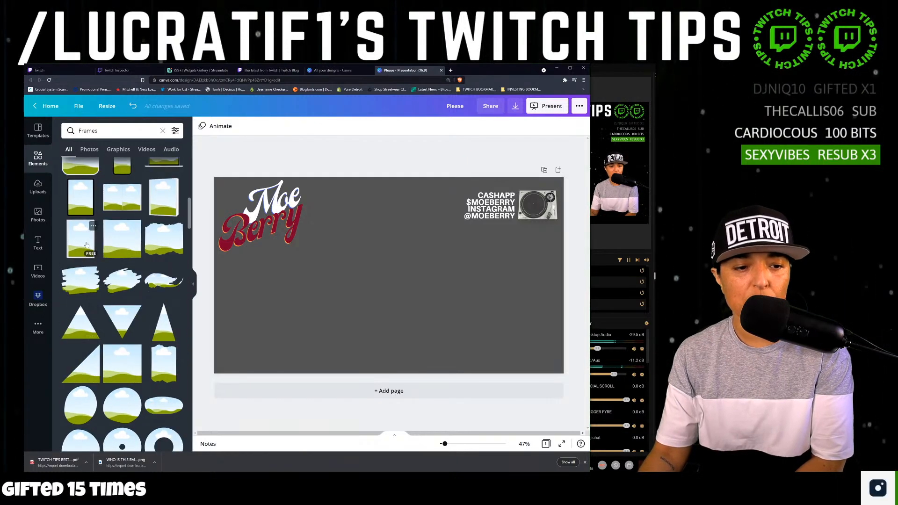
scroll(122, 363, "up", 10)
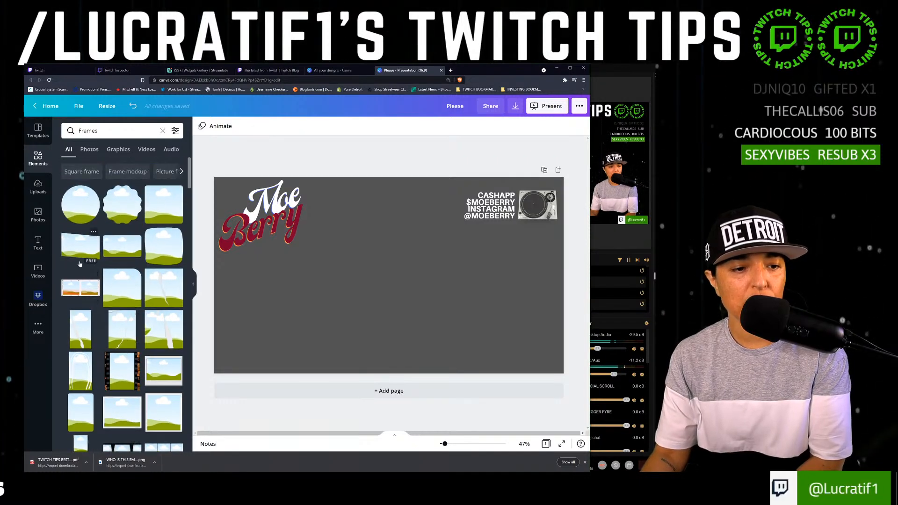
left_click(75, 253)
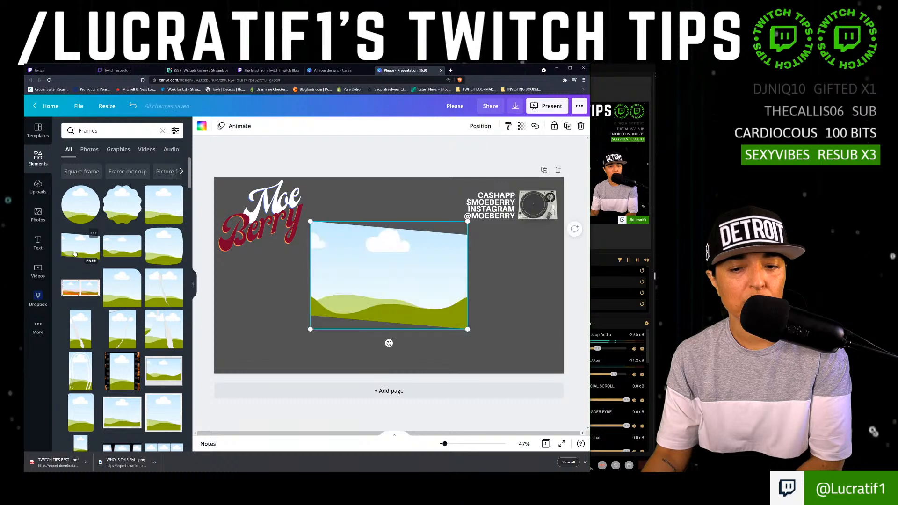
left_click_drag(416, 278, 430, 291)
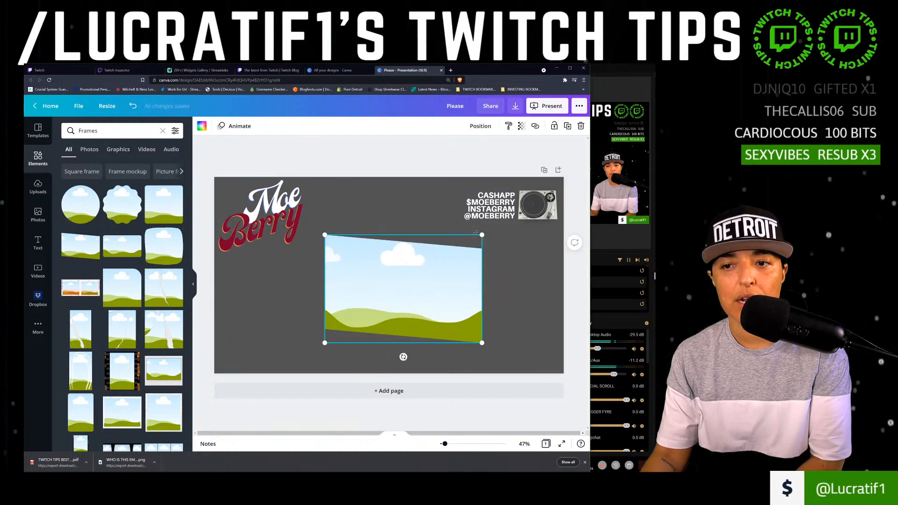
left_click_drag(404, 357, 405, 338)
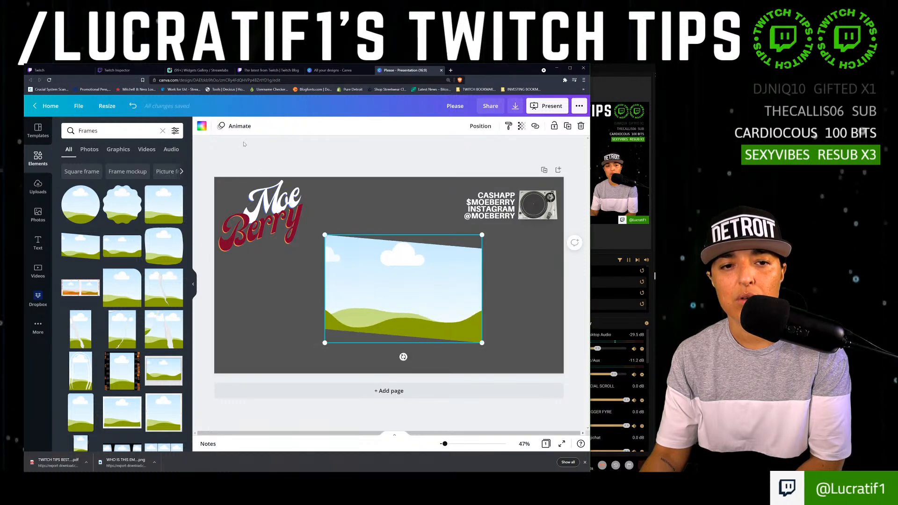
key("Delete")
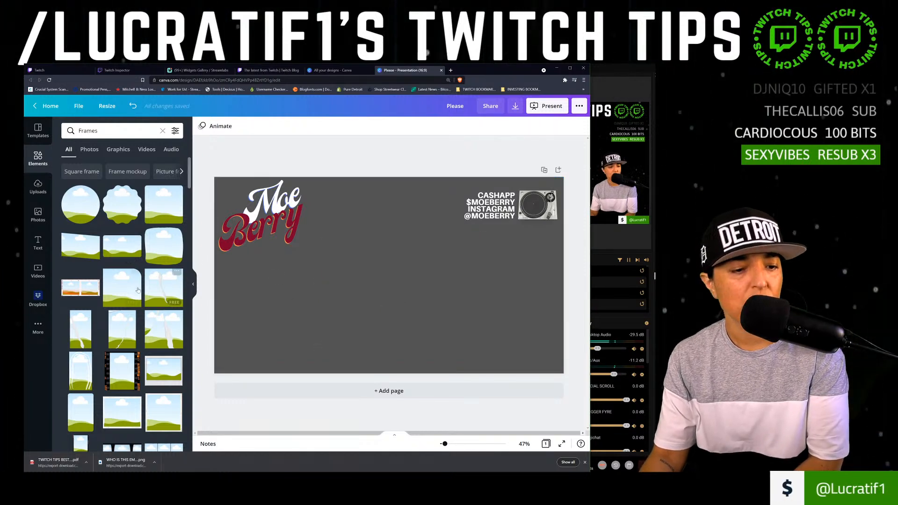
Scroll down through the full list of frame elements and back to the top.
scroll(124, 345, "down", 5)
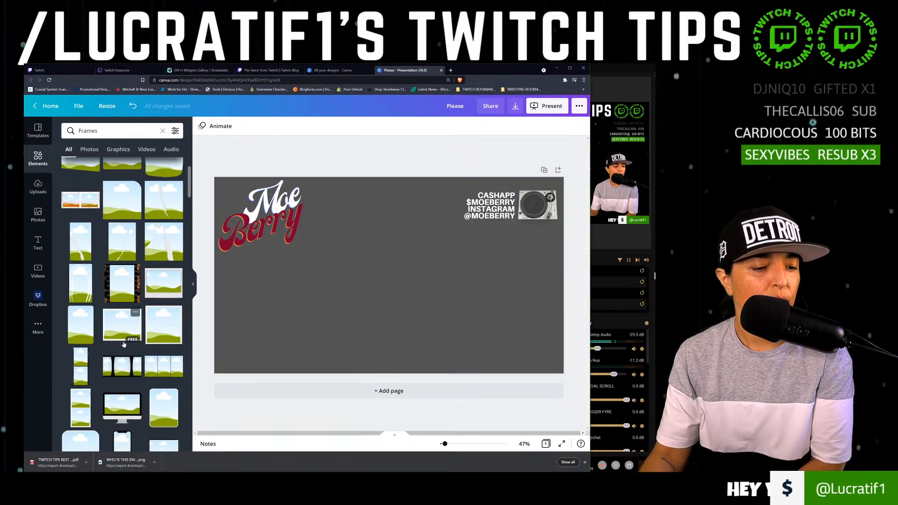
scroll(124, 344, "down", 3)
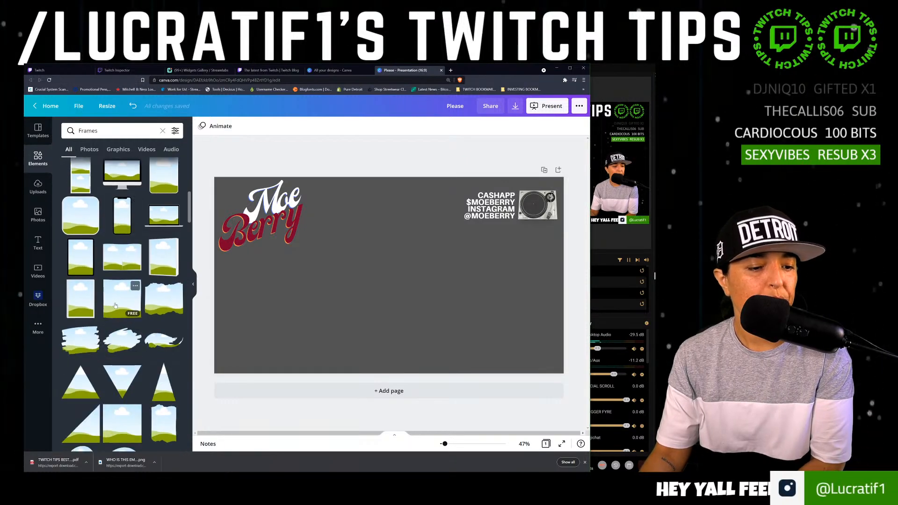
scroll(126, 381, "down", 8)
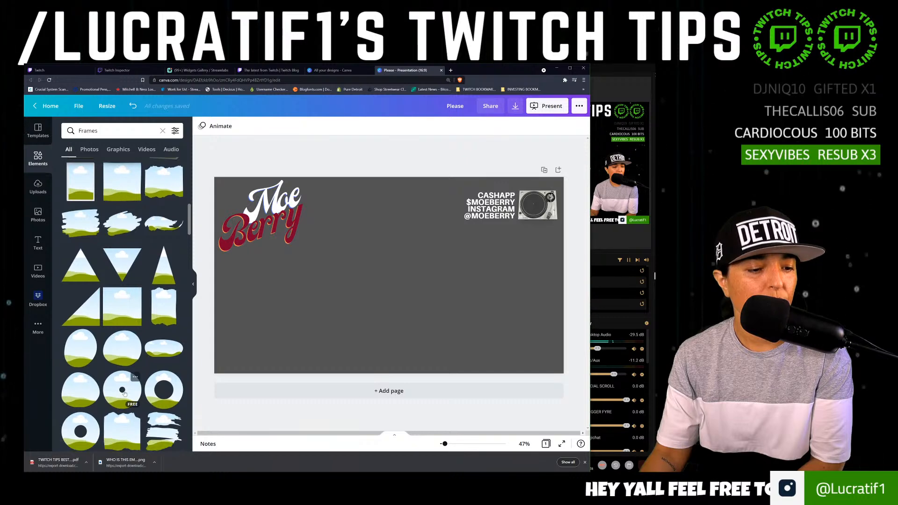
scroll(125, 389, "down", 15)
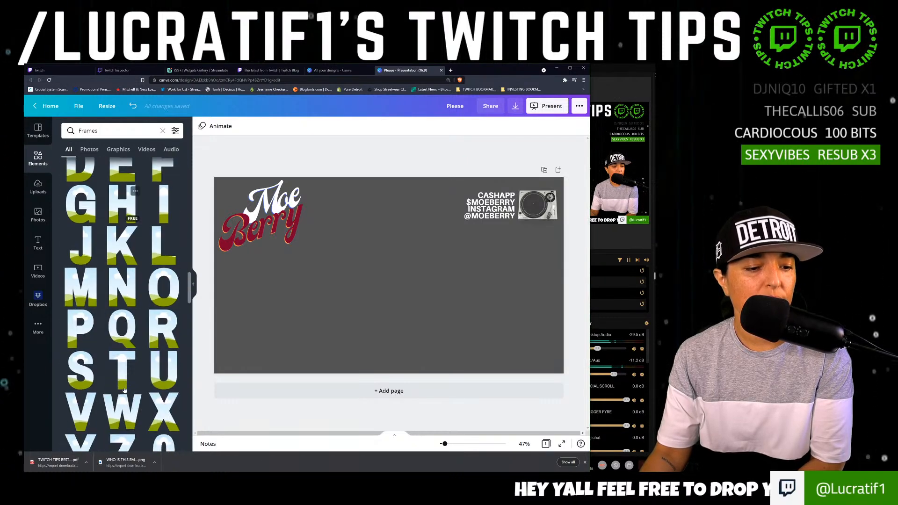
scroll(124, 391, "down", 10)
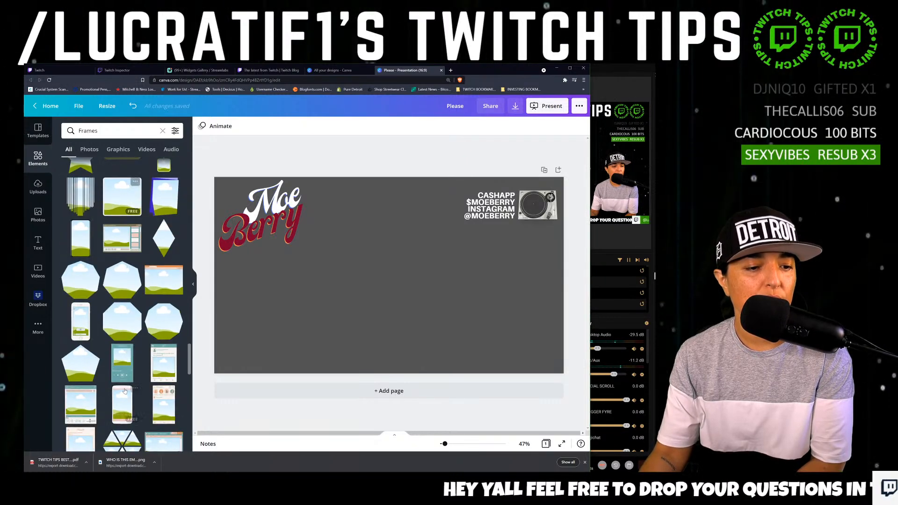
scroll(124, 391, "down", 10)
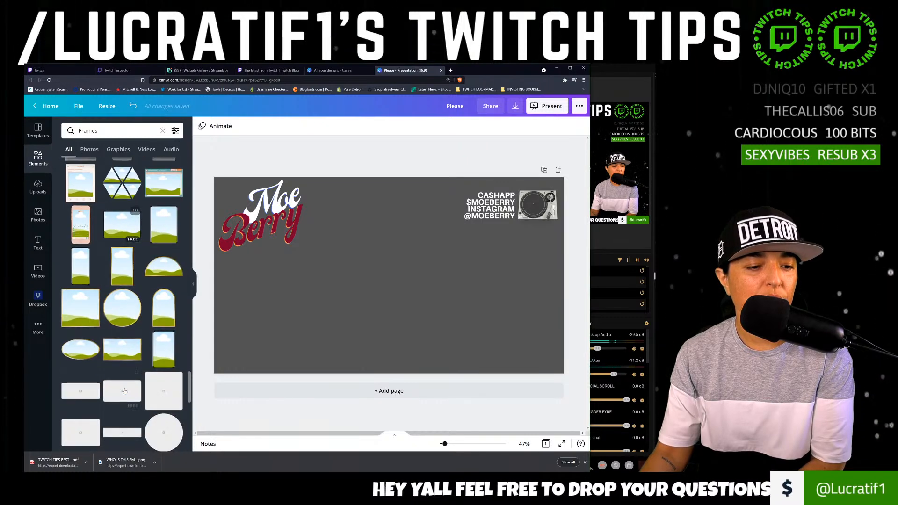
scroll(125, 390, "down", 10)
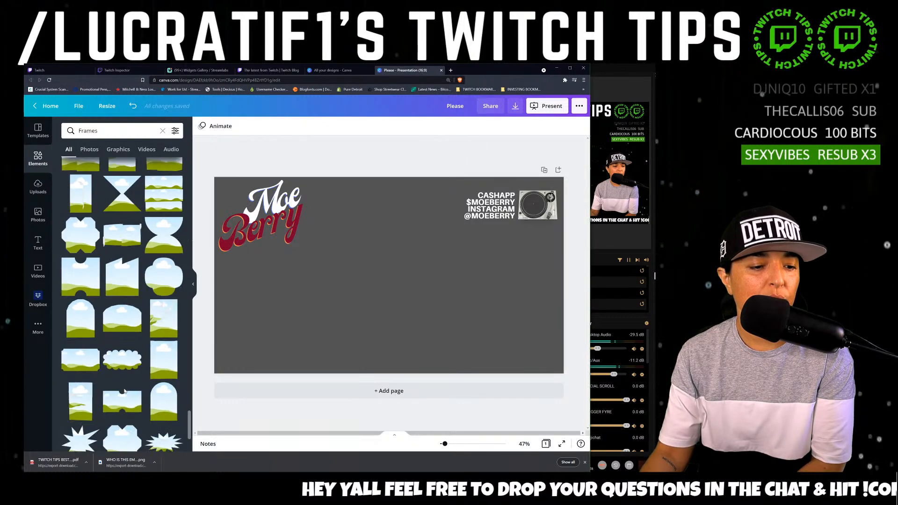
scroll(124, 391, "down", 10)
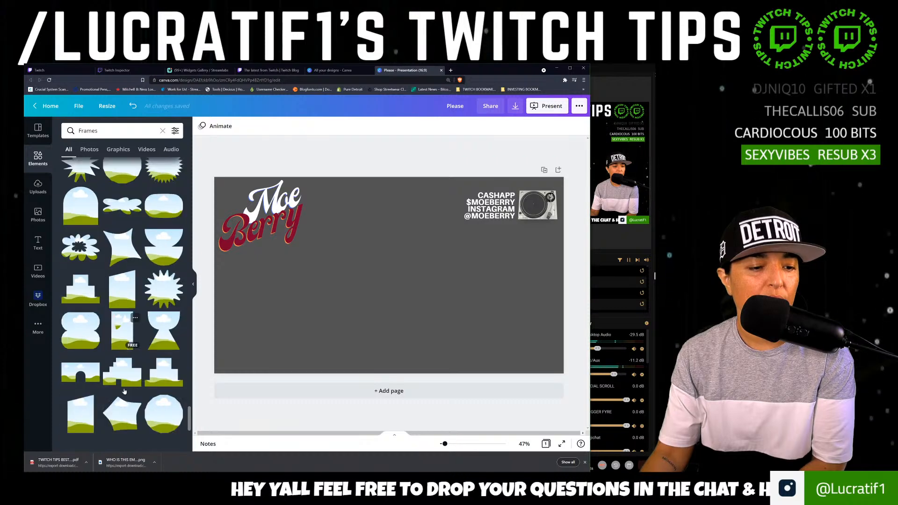
scroll(124, 391, "down", 10)
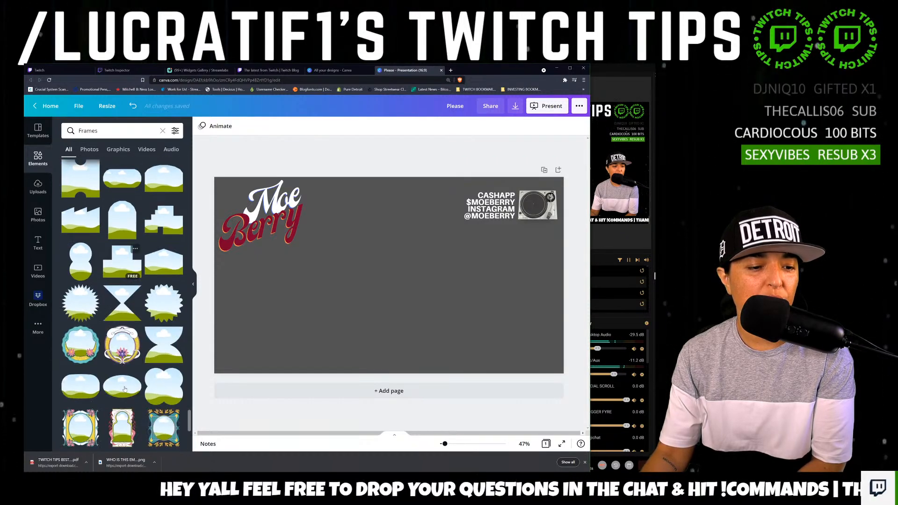
scroll(125, 390, "down", 4)
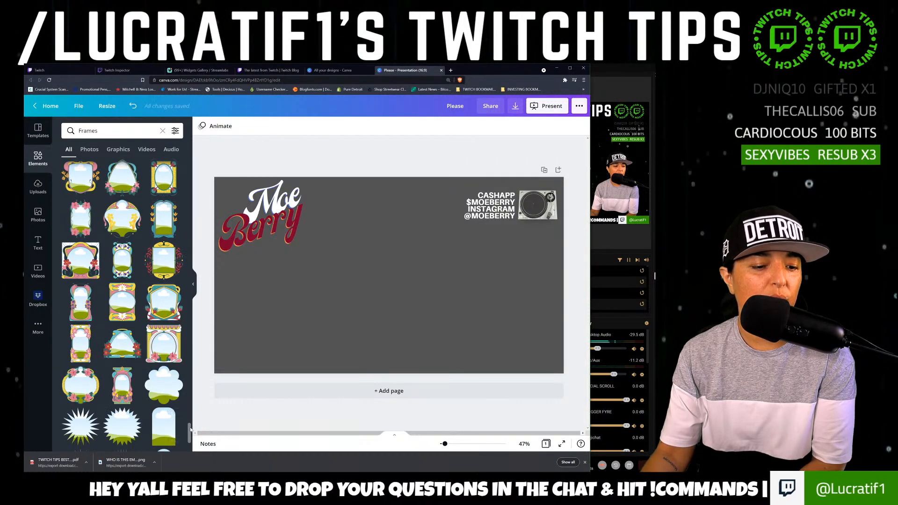
left_click_drag(190, 431, 189, 162)
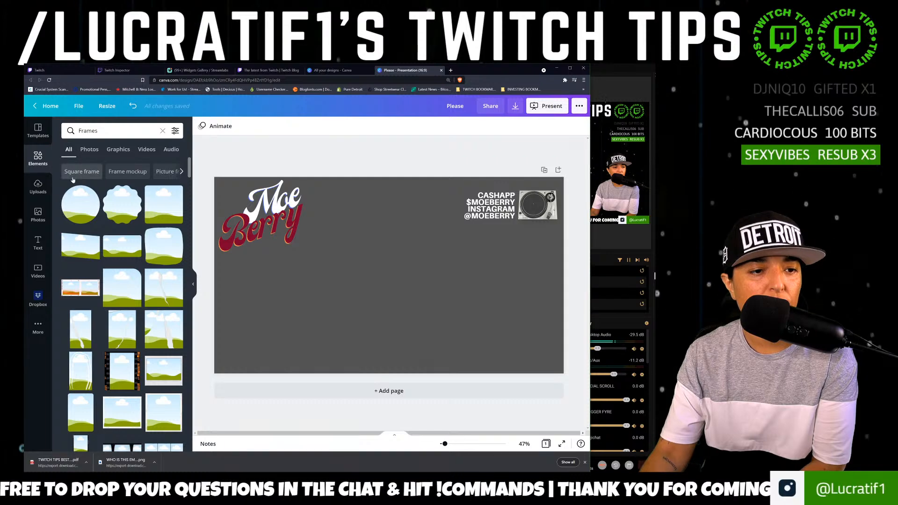
Search elements for 'Rectangle frame' using the suggestion chips.
left_click(182, 172)
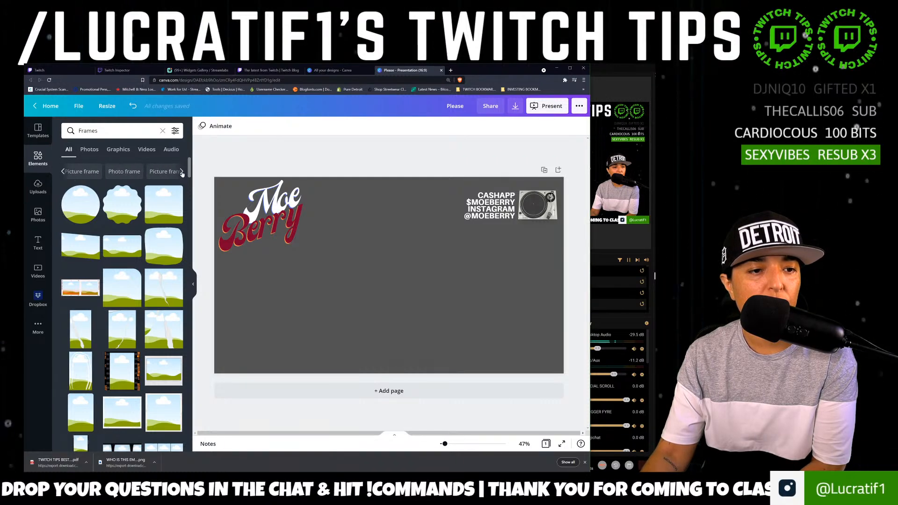
left_click(182, 172)
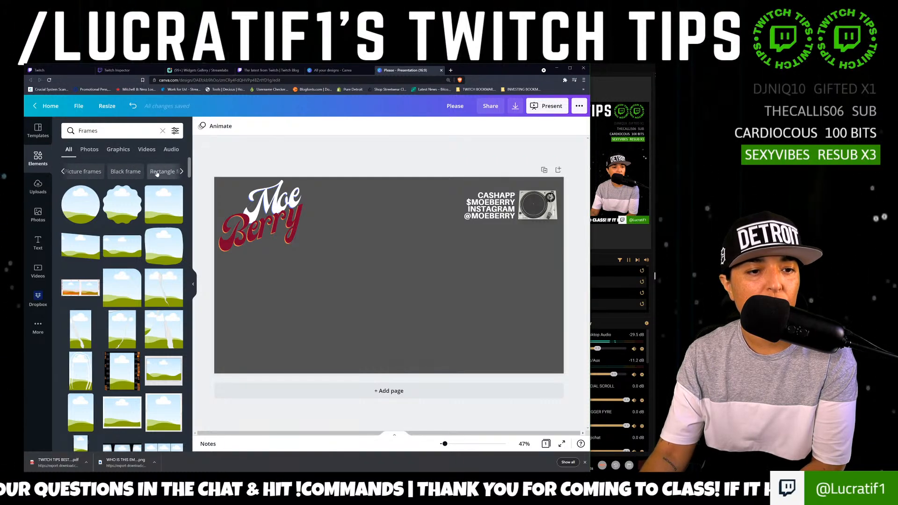
left_click(157, 171)
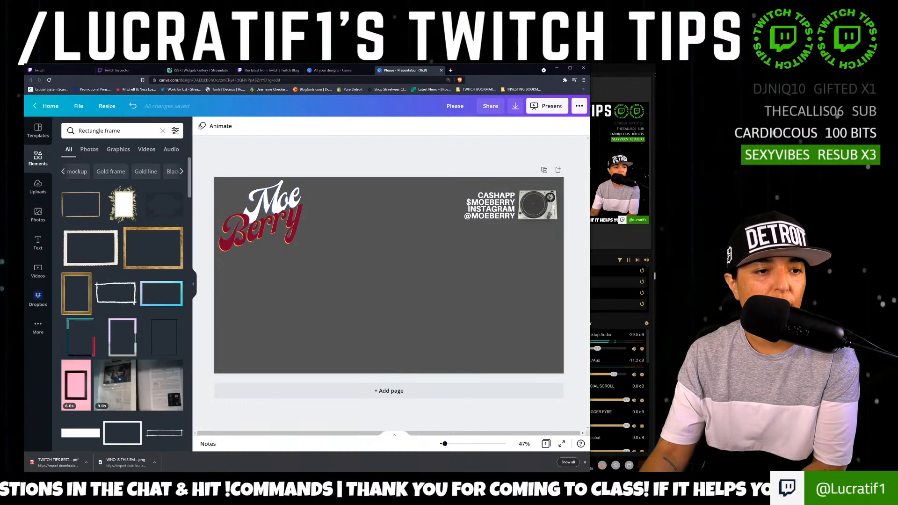
scroll(136, 286, "down", 5)
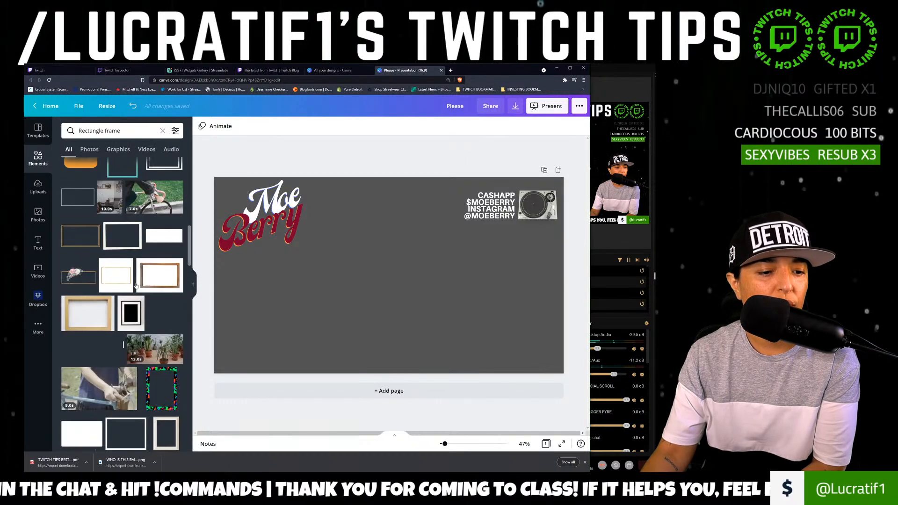
Refine the Photos search to 'TEXTURE BLUE' to list blue texture photos.
left_click(38, 215)
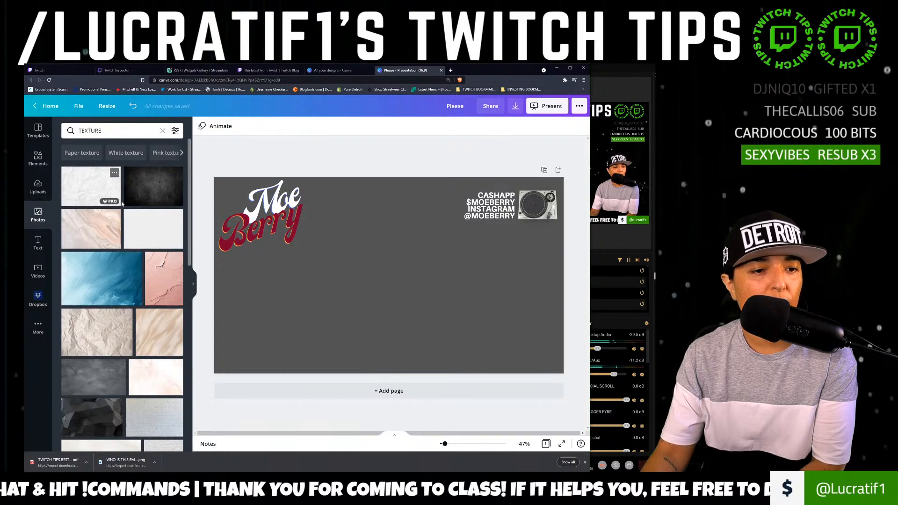
scroll(100, 264, "down", 3)
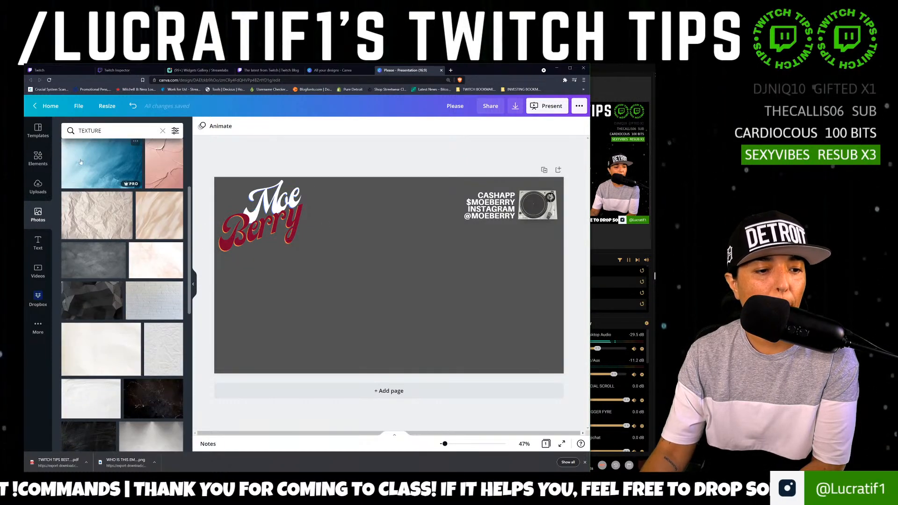
left_click(112, 131)
type("BLUE")
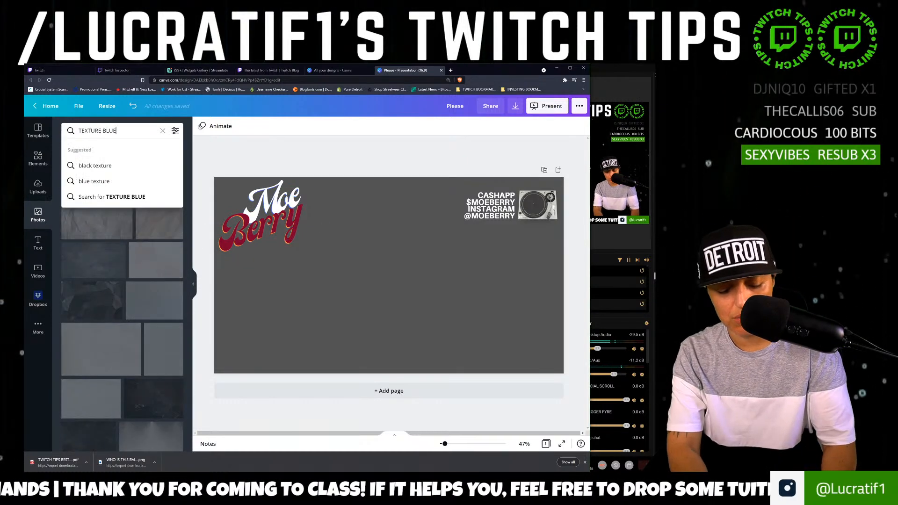
key("Return")
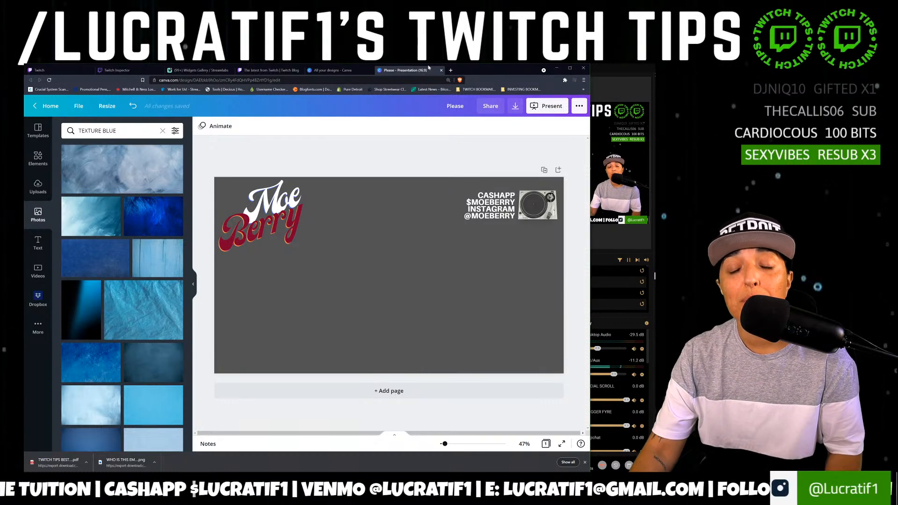
Load the Streambeats music site in a new tab and scroll through its genre cards.
left_click(451, 70)
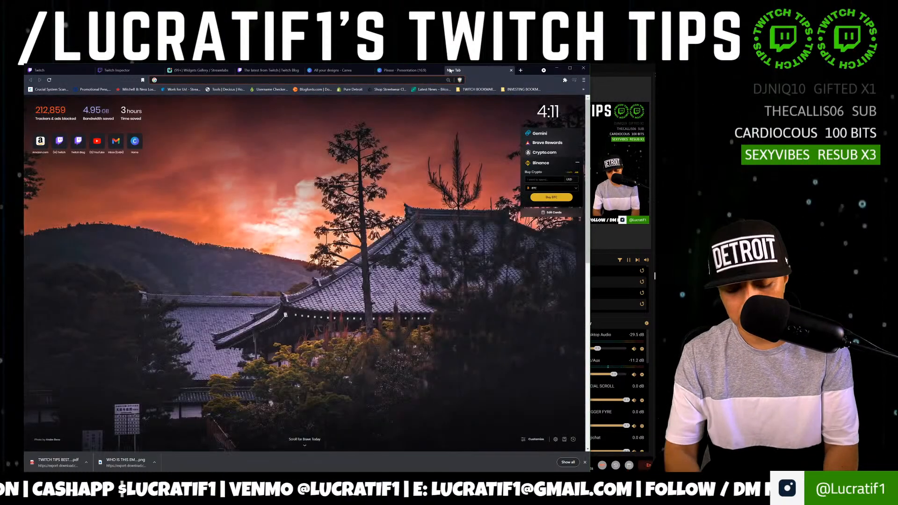
type("STREAMBEA")
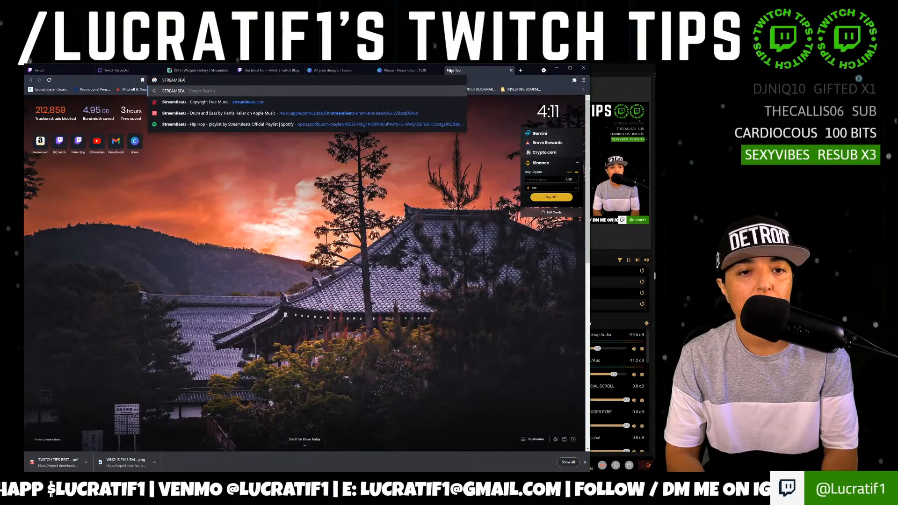
type("TS")
key("Return")
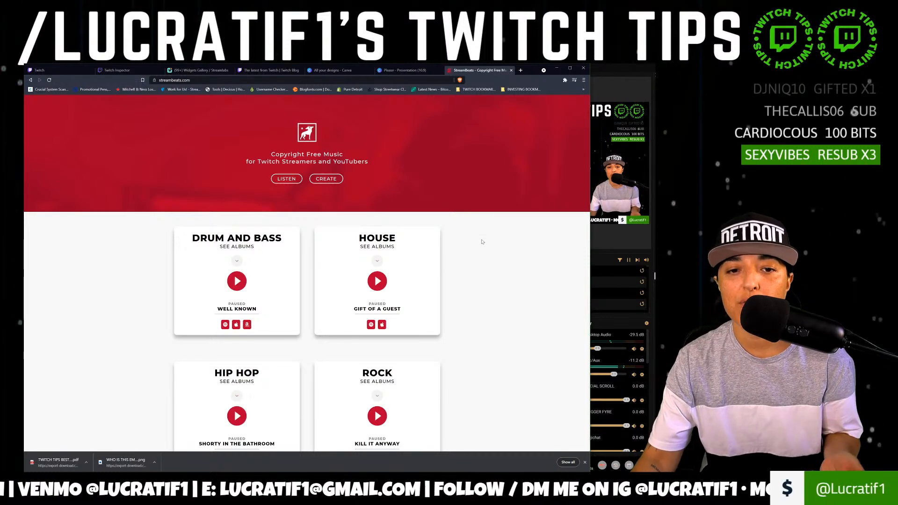
scroll(482, 243, "down", 5)
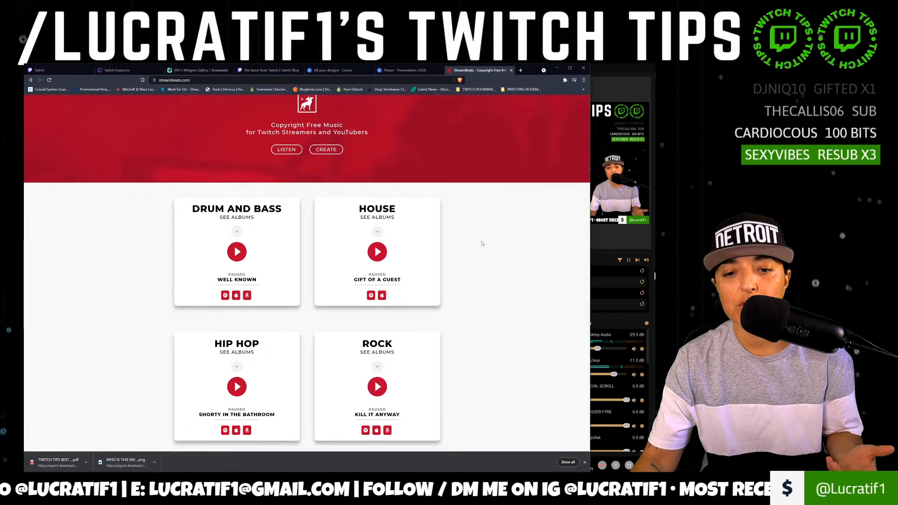
scroll(482, 243, "down", 3)
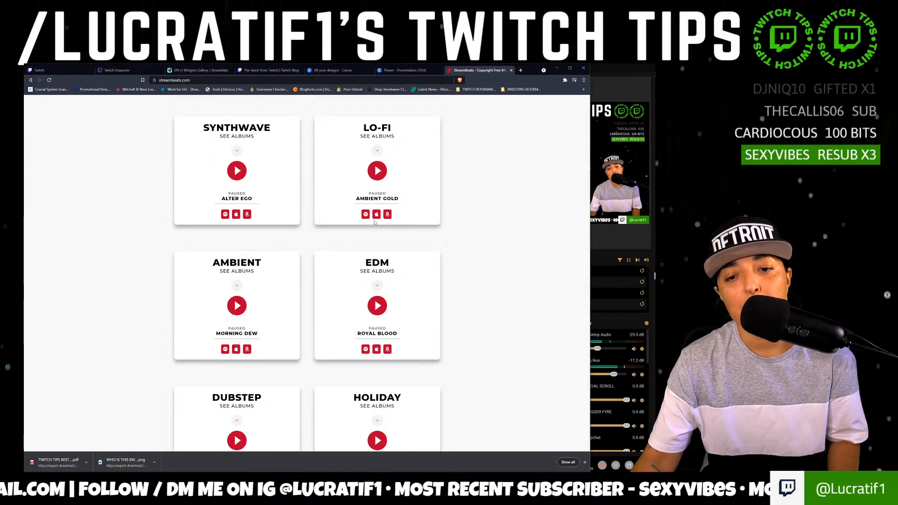
scroll(448, 237, "down", 1)
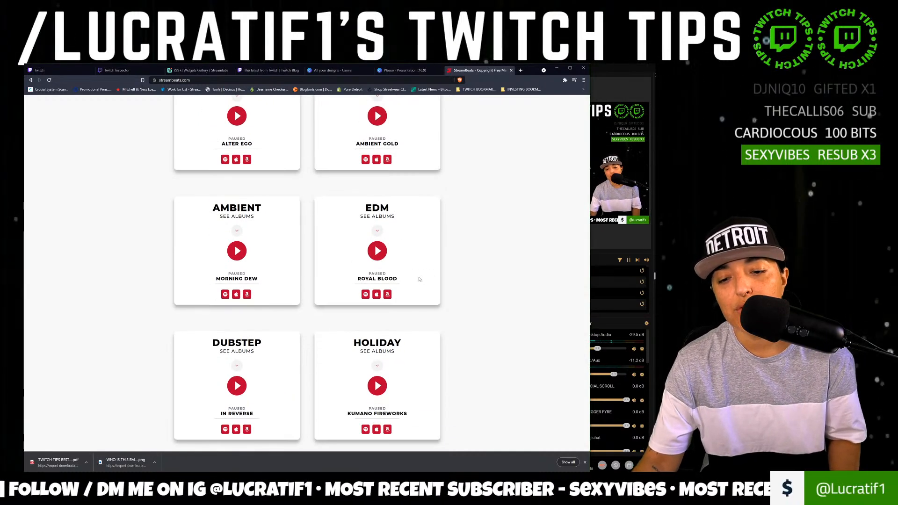
scroll(420, 279, "up", 8)
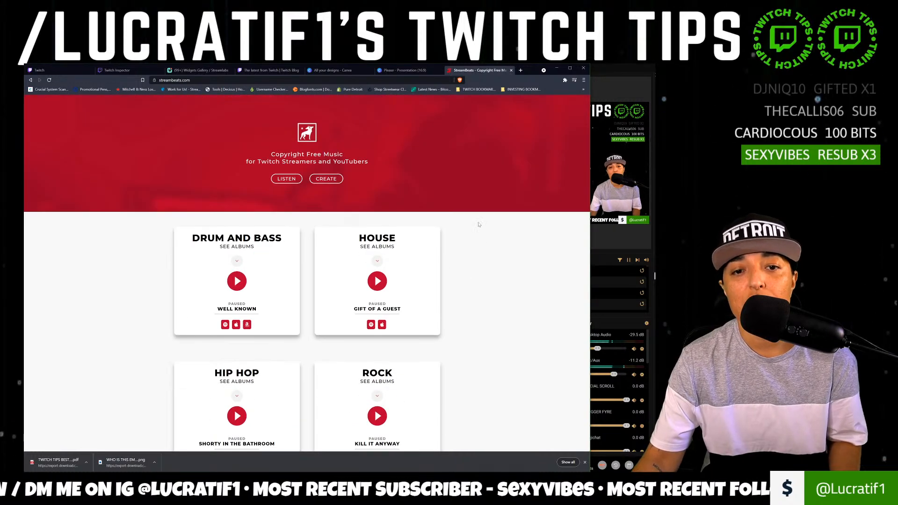
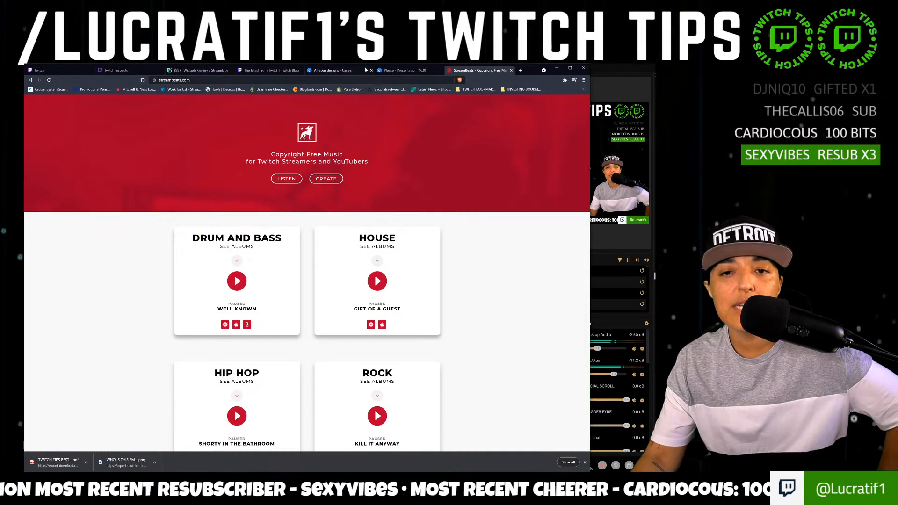
Switch back to the Canva 'Please - Presentation' design tab showing the TEXTURE BLUE results.
left_click(403, 70)
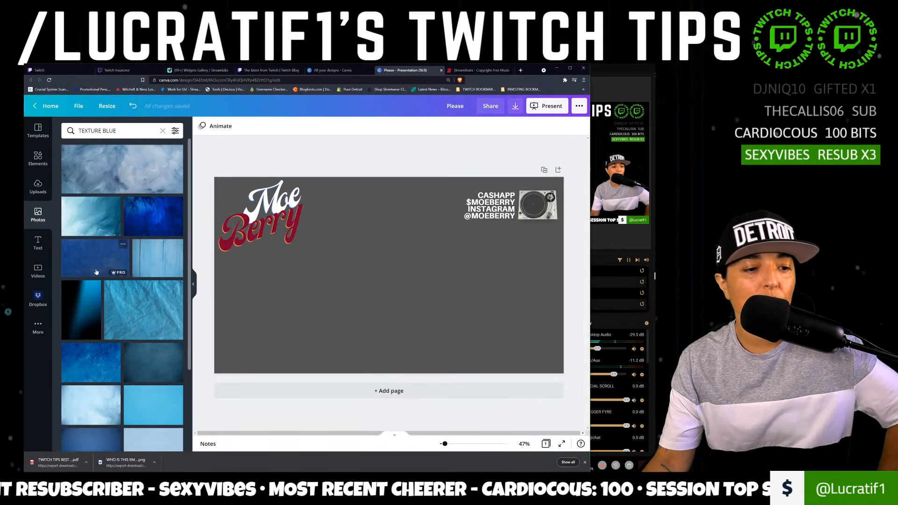
scroll(79, 253, "down", 2)
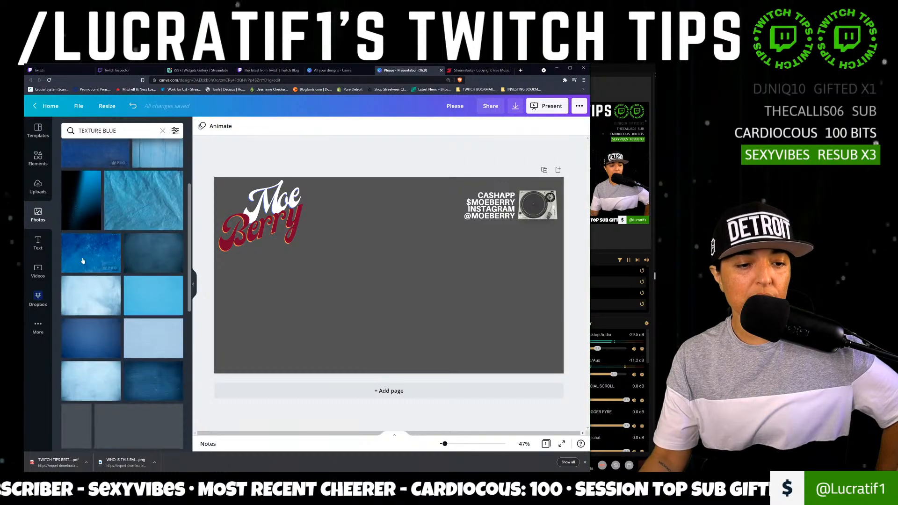
scroll(109, 291, "down", 2)
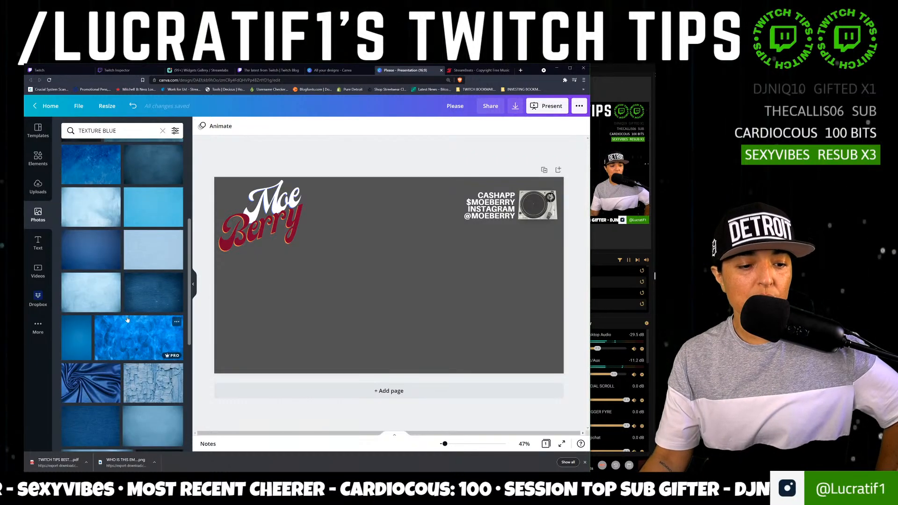
scroll(128, 320, "down", 2)
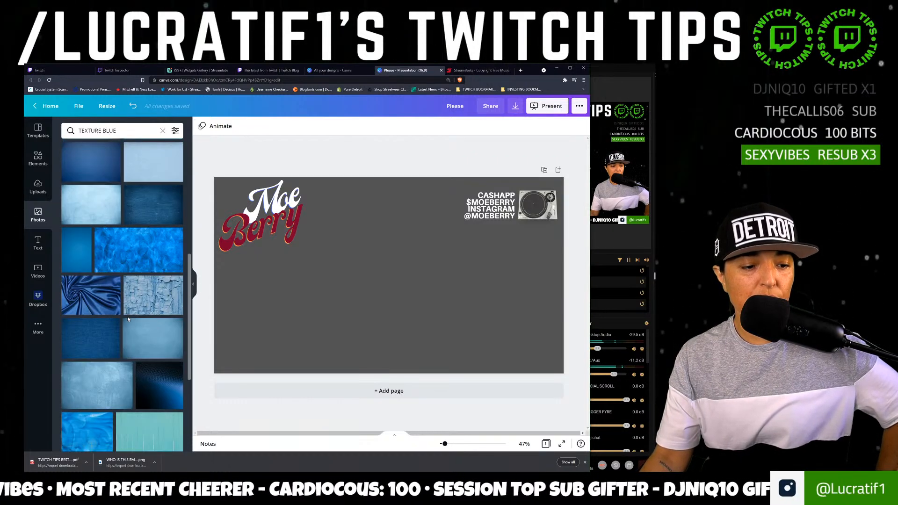
left_click(101, 346)
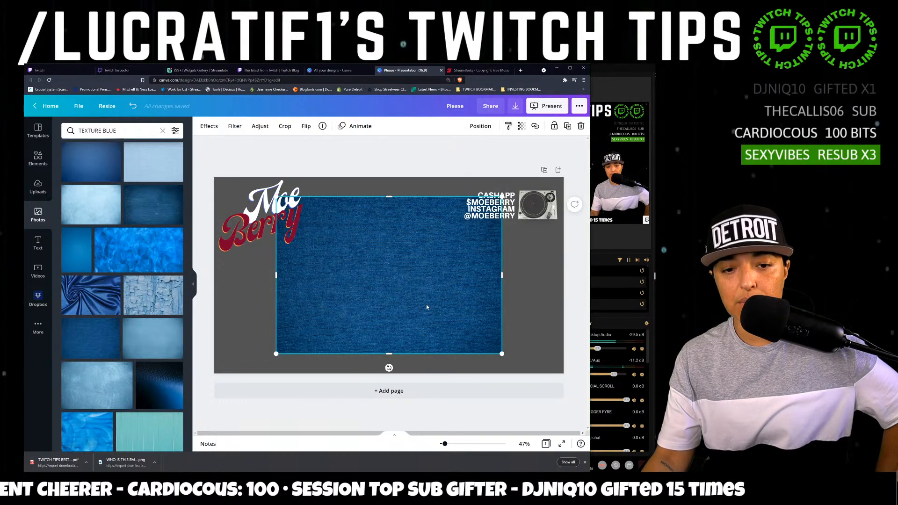
key("Delete")
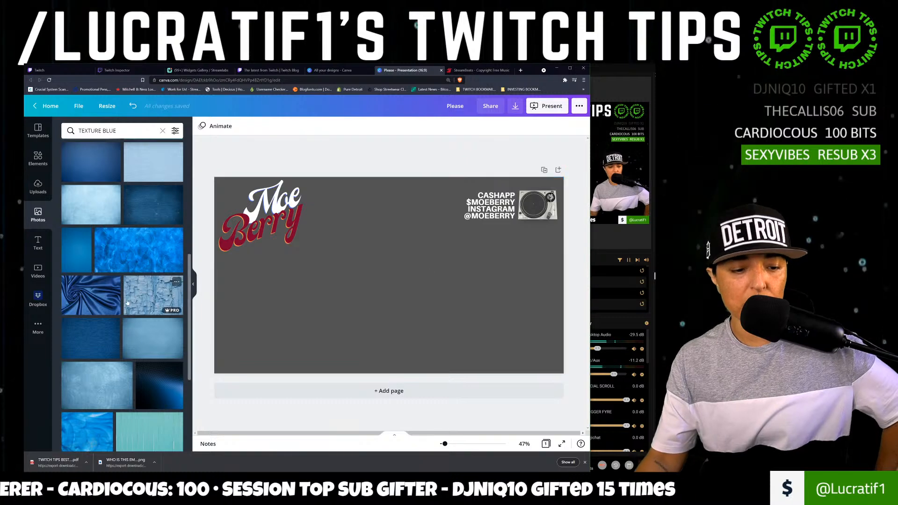
scroll(118, 303, "down", 5)
scroll(119, 303, "down", 6)
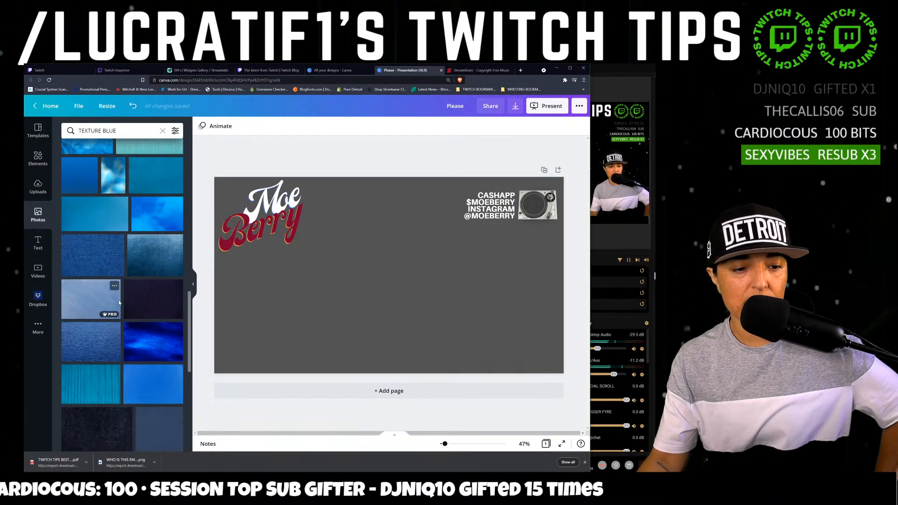
scroll(117, 303, "down", 6)
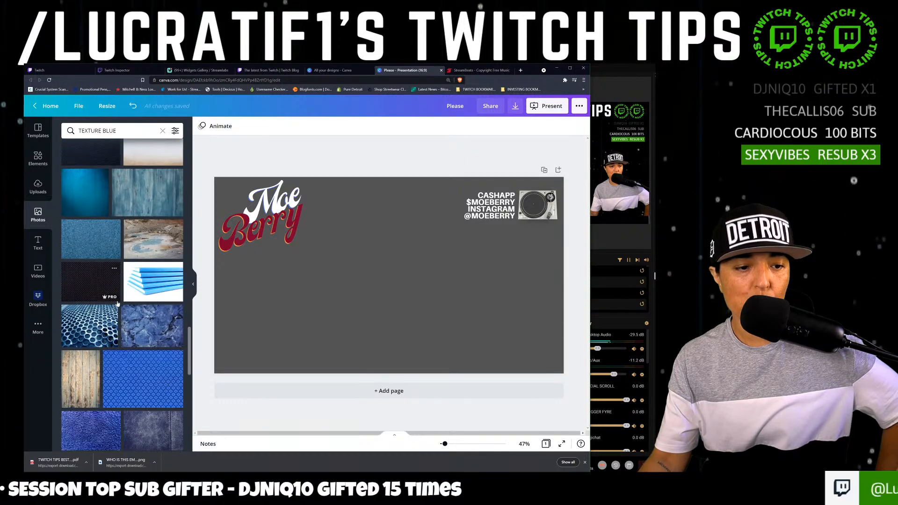
scroll(117, 304, "down", 6)
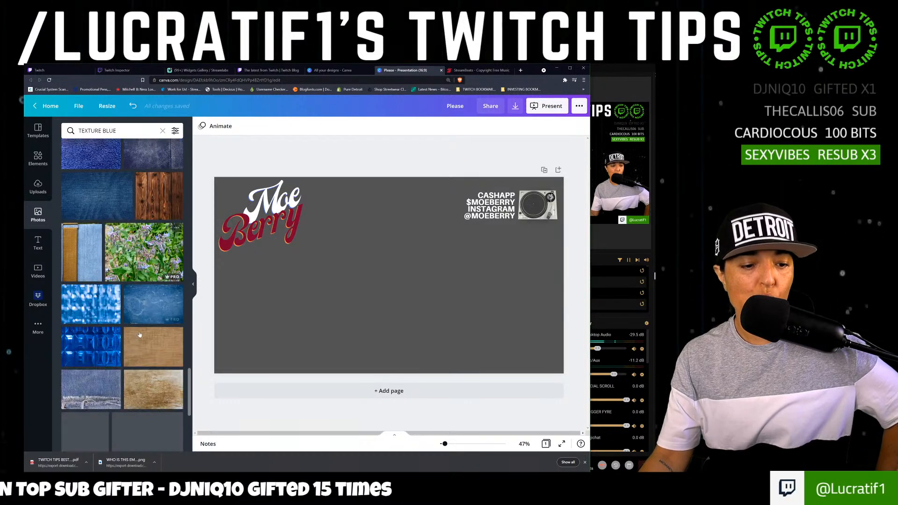
scroll(140, 335, "down", 2)
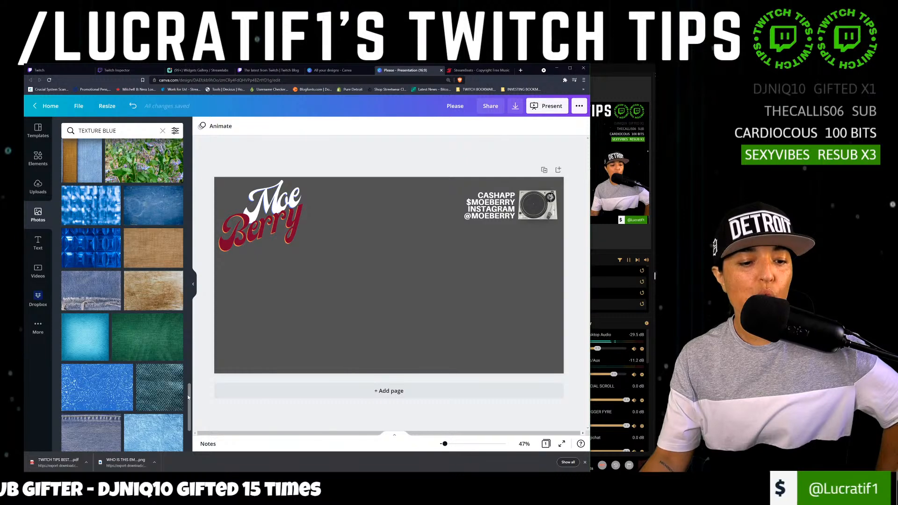
left_click_drag(189, 400, 190, 136)
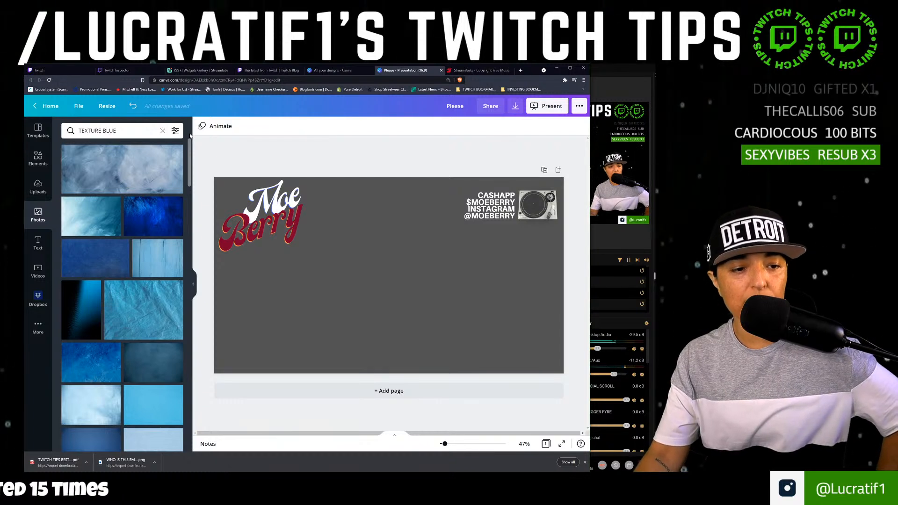
Add a blue texture photo and stretch it into a thin band across the banner's top.
left_click(102, 265)
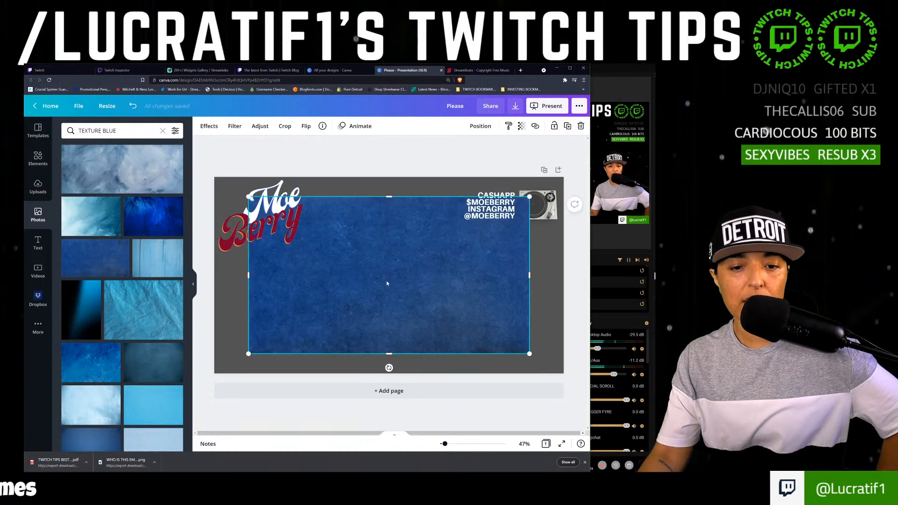
left_click_drag(453, 309, 419, 213)
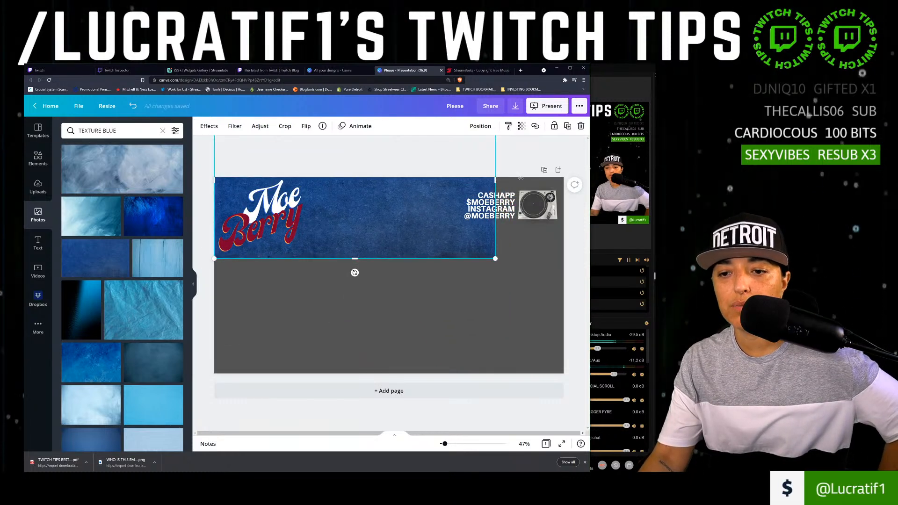
left_click_drag(496, 180, 565, 182)
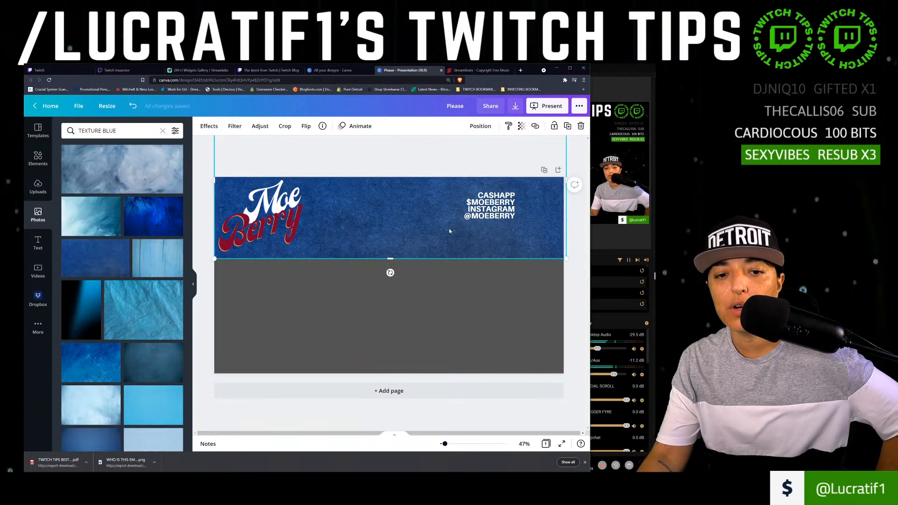
left_click_drag(449, 231, 447, 206)
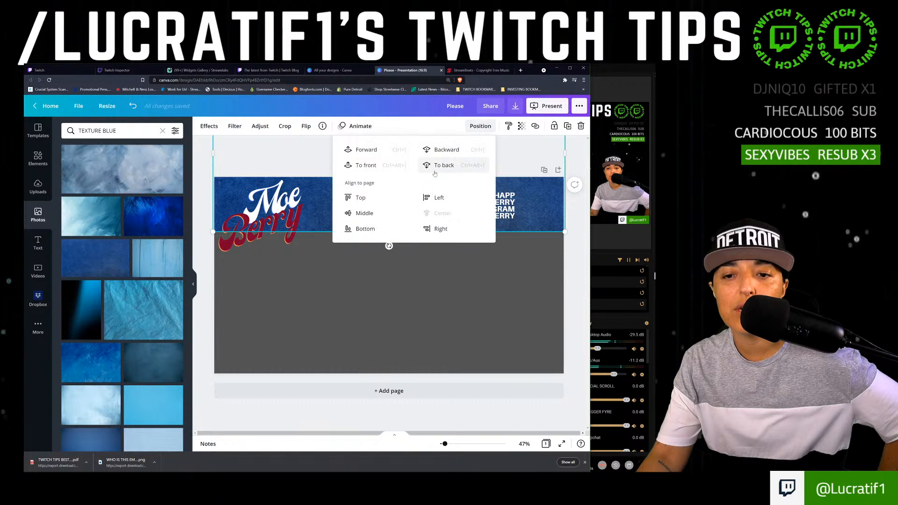
Send the texture band to the back, behind the Moe Berry logo and text.
left_click(482, 126)
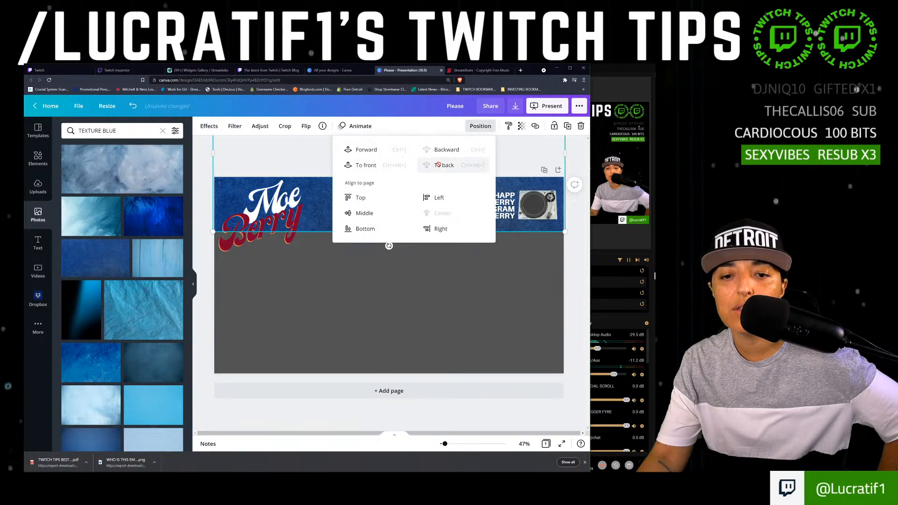
left_click(323, 211)
left_click(400, 198)
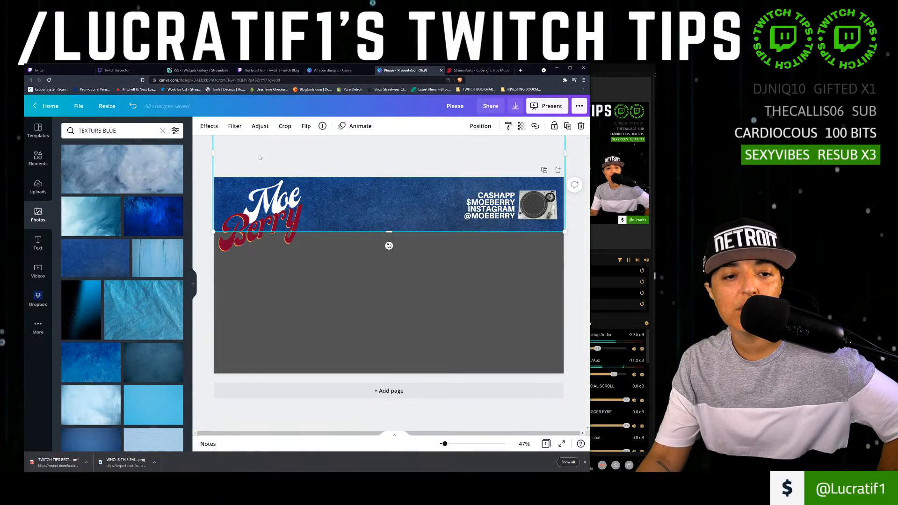
left_click(209, 127)
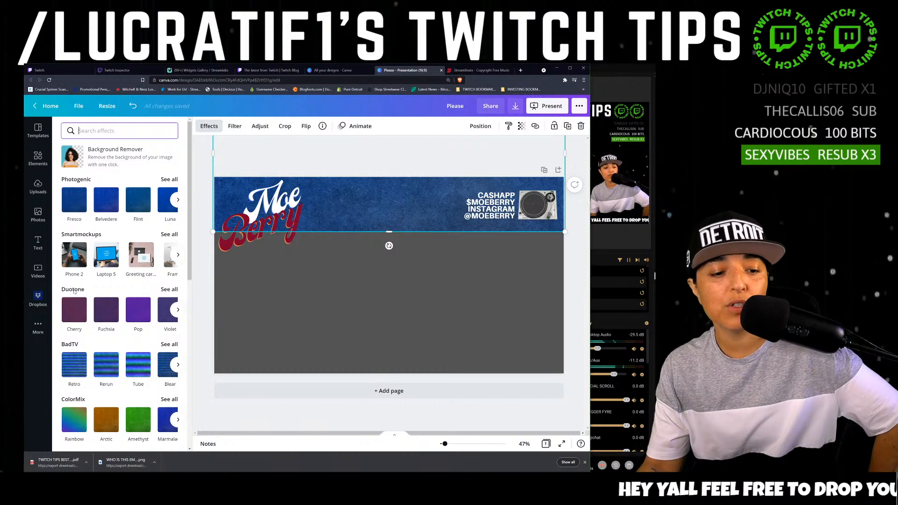
Try Blear, Sliced and Torn on the texture band, then apply the Minced slice effect.
scroll(173, 220, "down", 3)
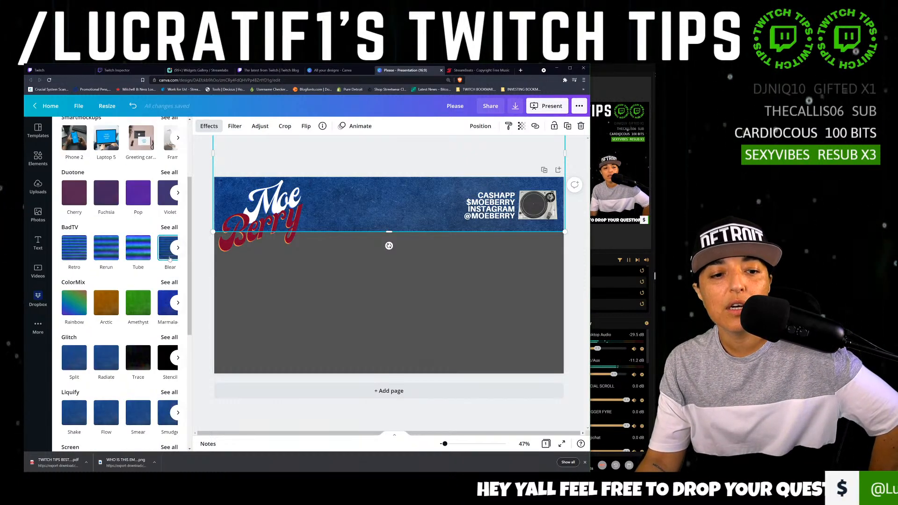
left_click(166, 259)
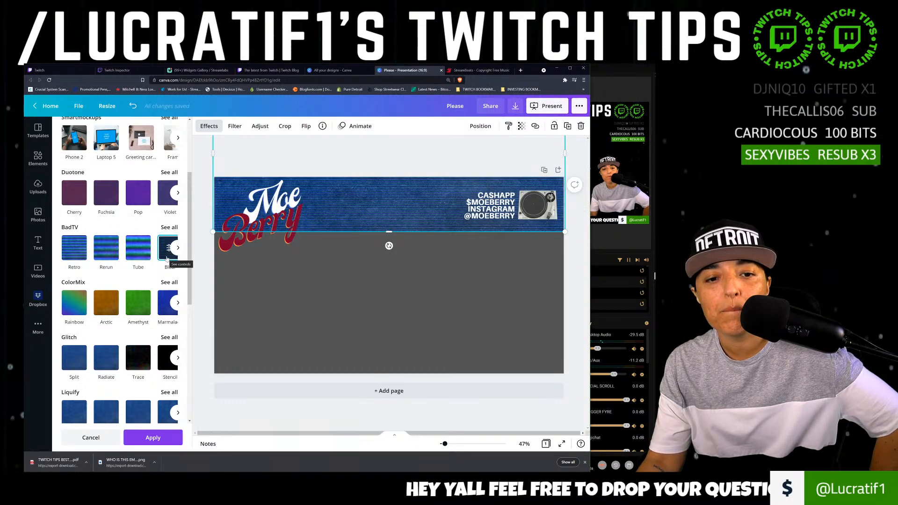
scroll(115, 323, "down", 3)
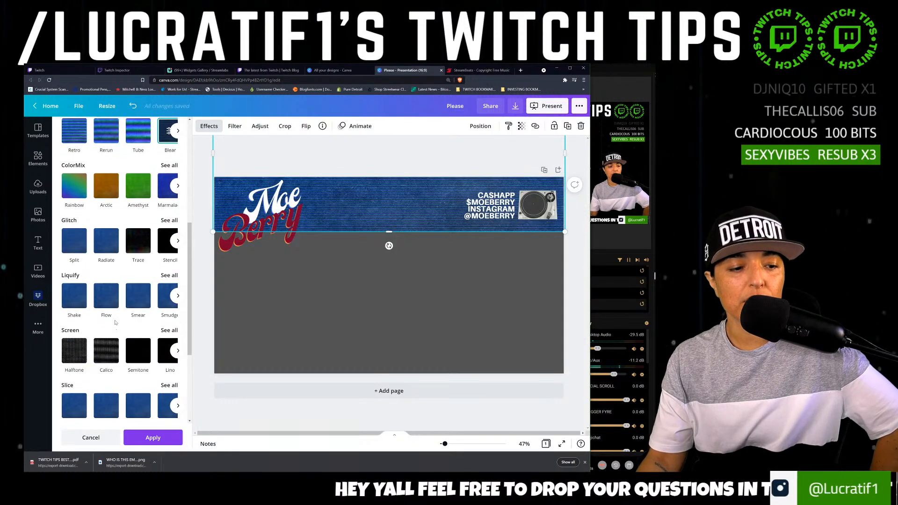
scroll(117, 338, "down", 2)
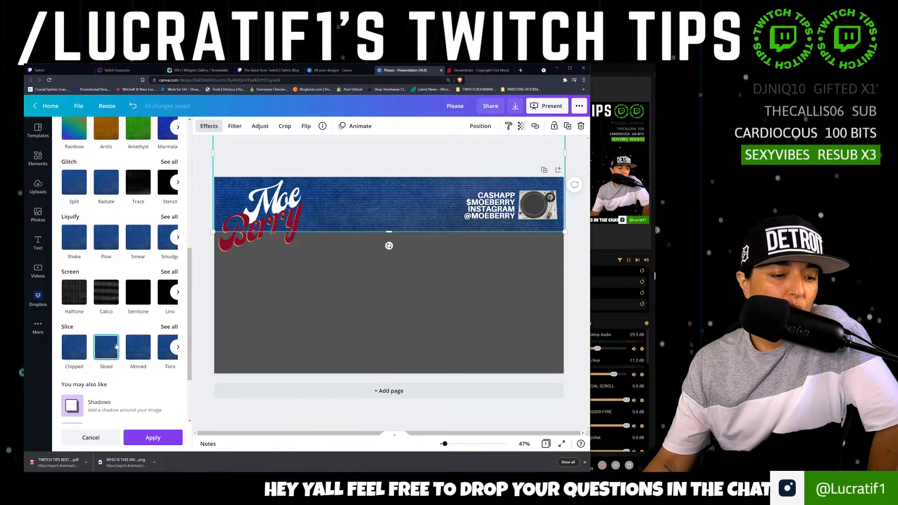
left_click(116, 345)
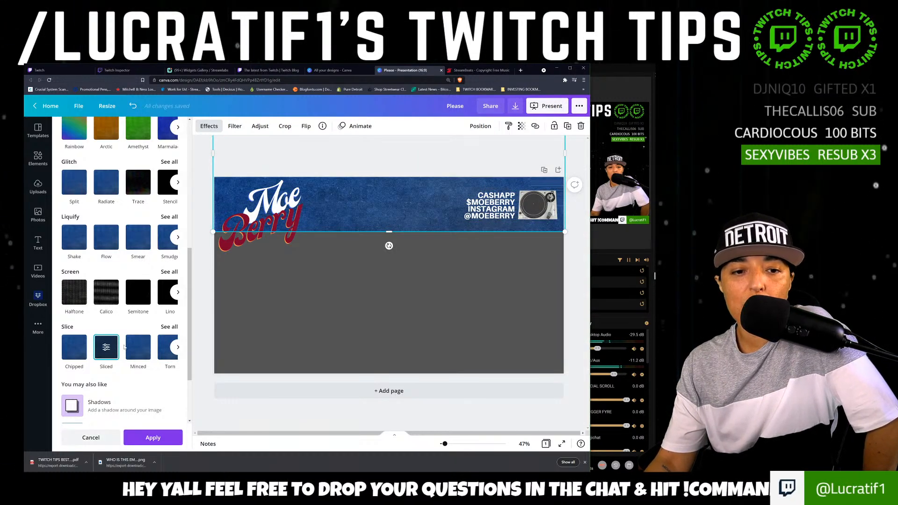
left_click(170, 356)
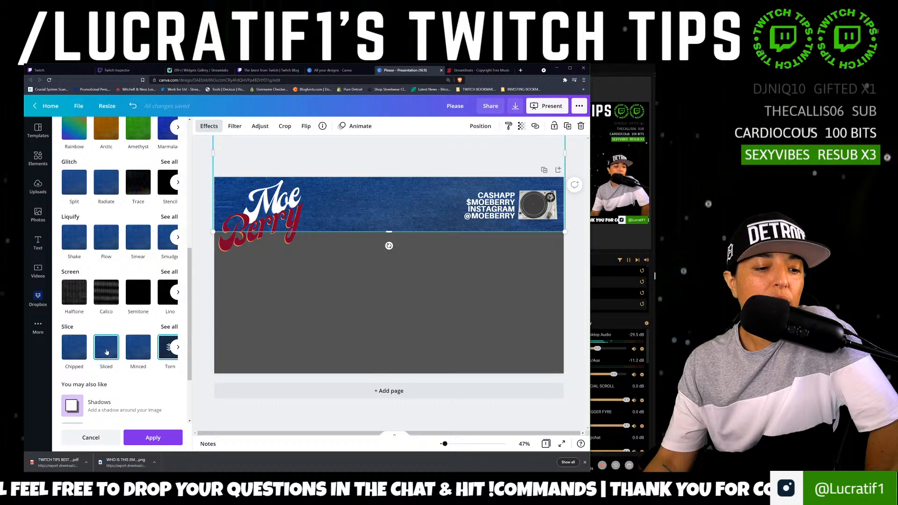
left_click(178, 348)
left_click(133, 350)
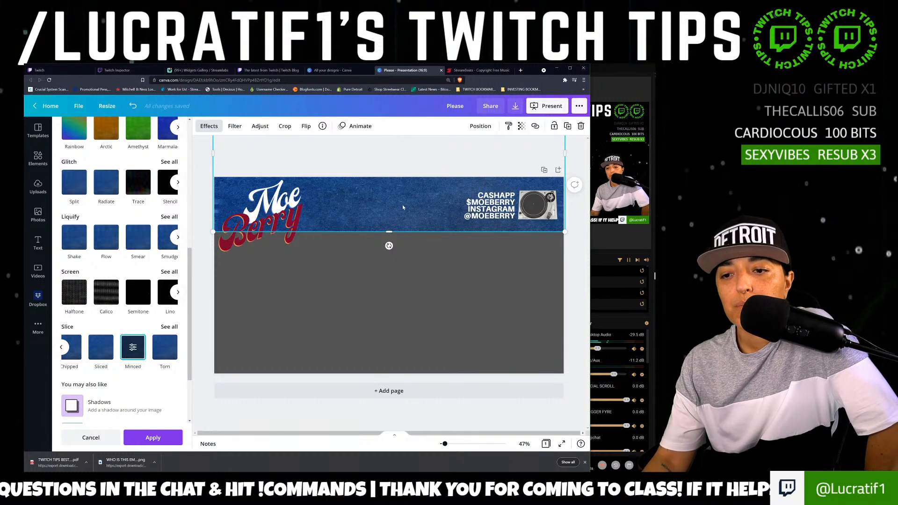
left_click_drag(402, 207, 403, 204)
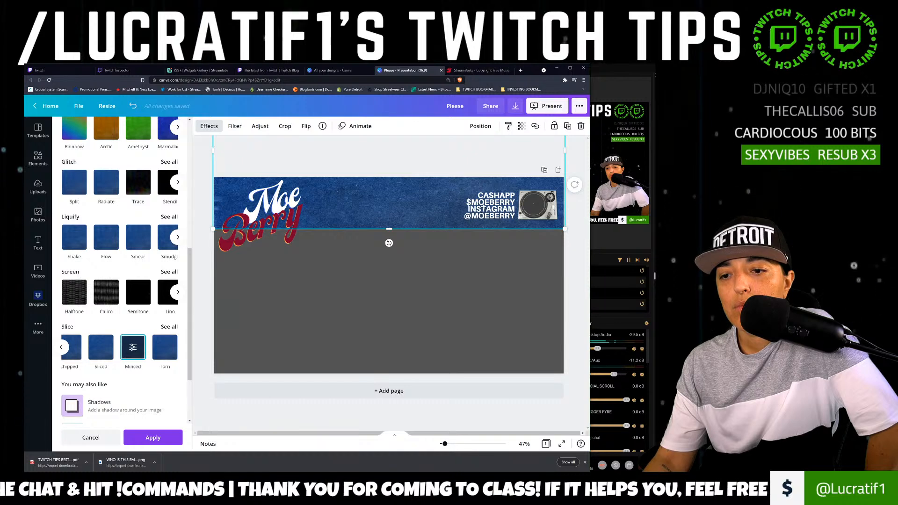
left_click(543, 204)
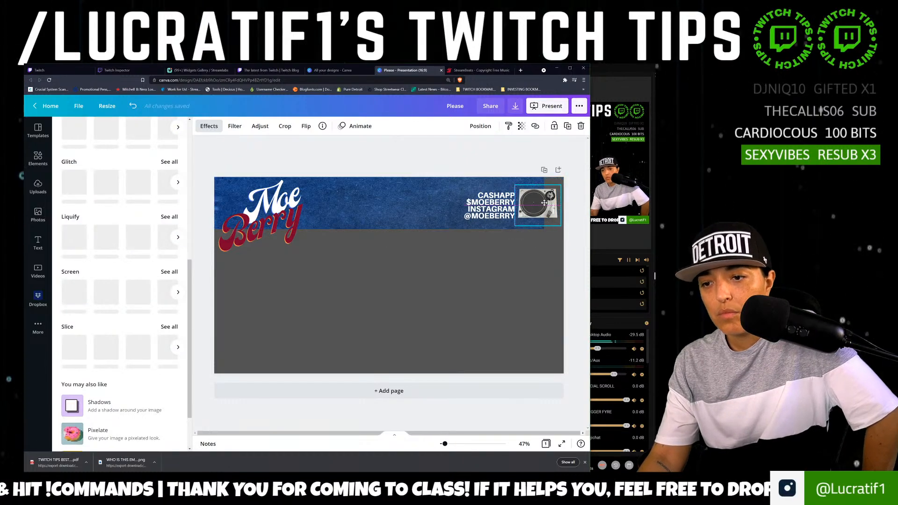
Align the blue banner band with the page's left edge.
left_click(379, 199)
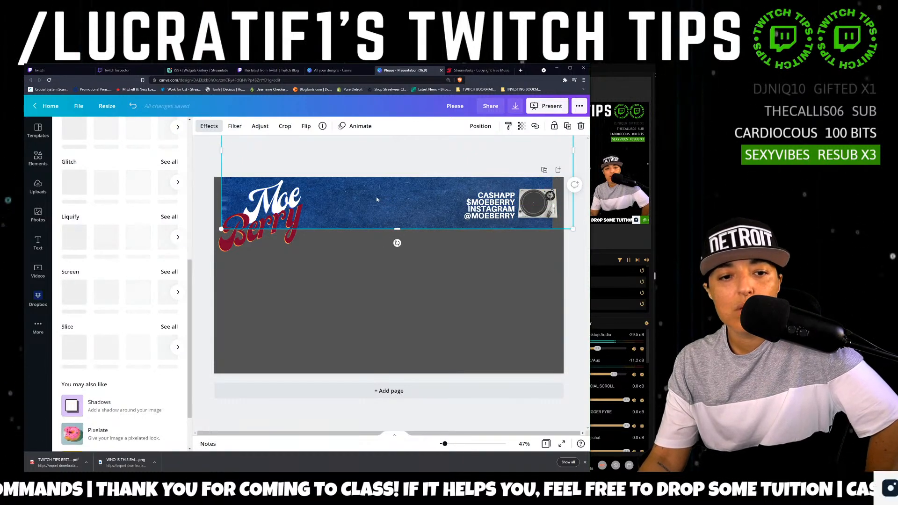
left_click_drag(375, 195, 369, 202)
left_click(538, 204)
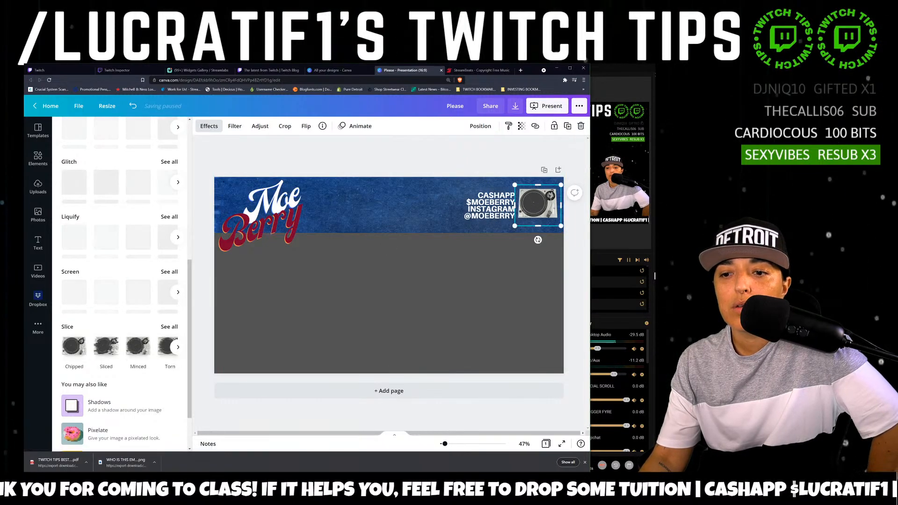
left_click(417, 212)
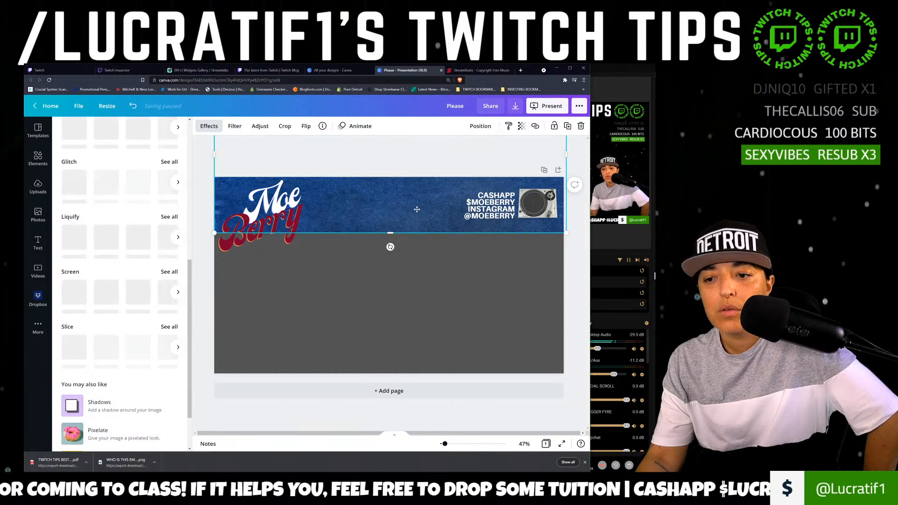
Move the CASHAPP and INSTAGRAM contact text block slightly higher.
left_click(496, 208)
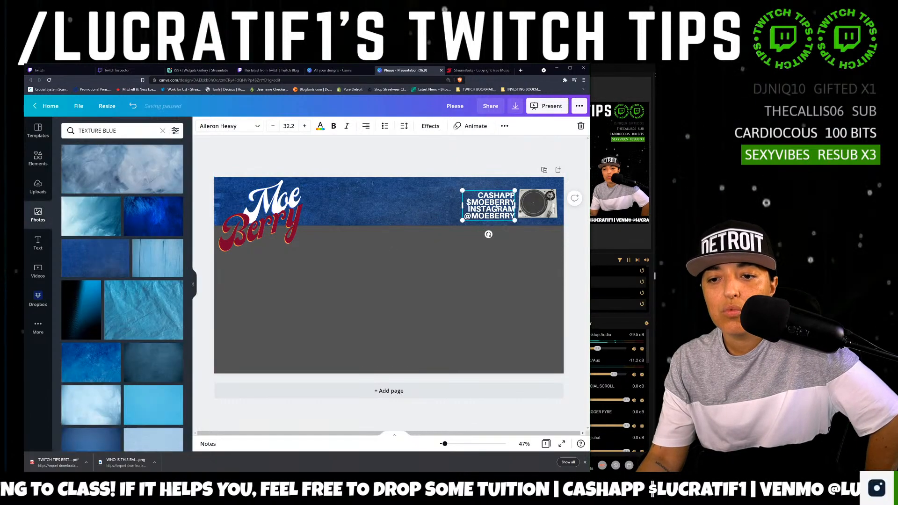
left_click_drag(497, 207, 543, 202)
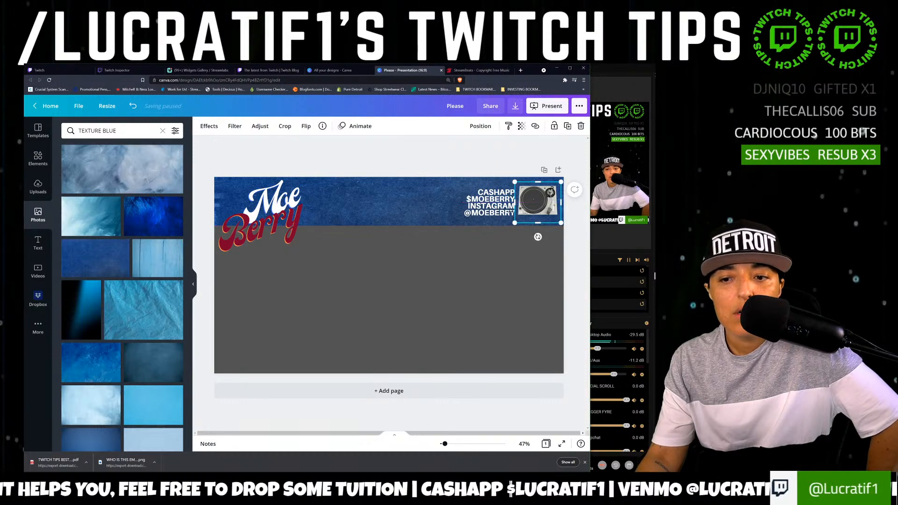
left_click(494, 207)
left_click_drag(494, 207, 492, 204)
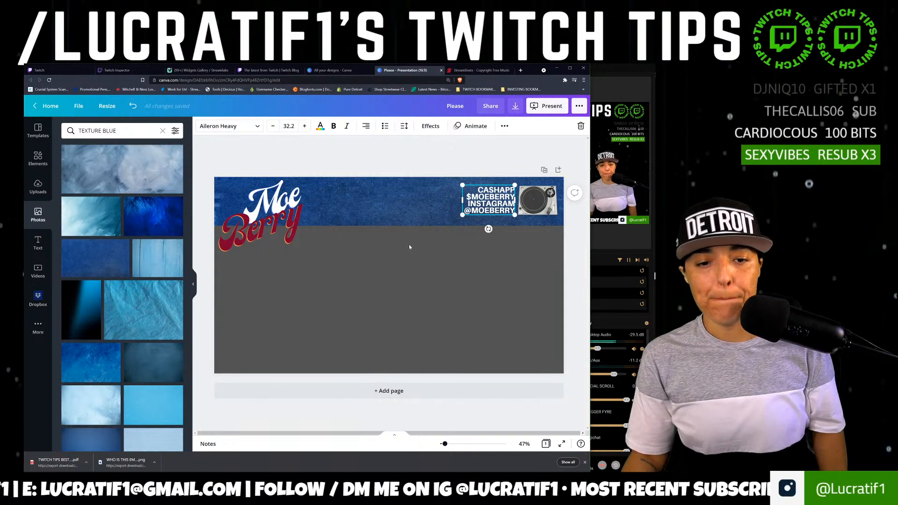
Duplicate the script logo's second word and change the copy's text to '03'.
left_click(279, 219)
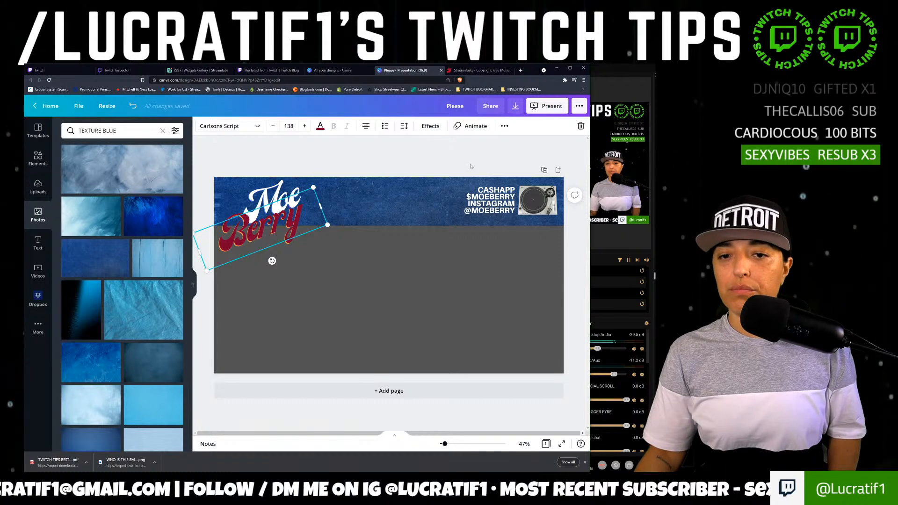
left_click(504, 125)
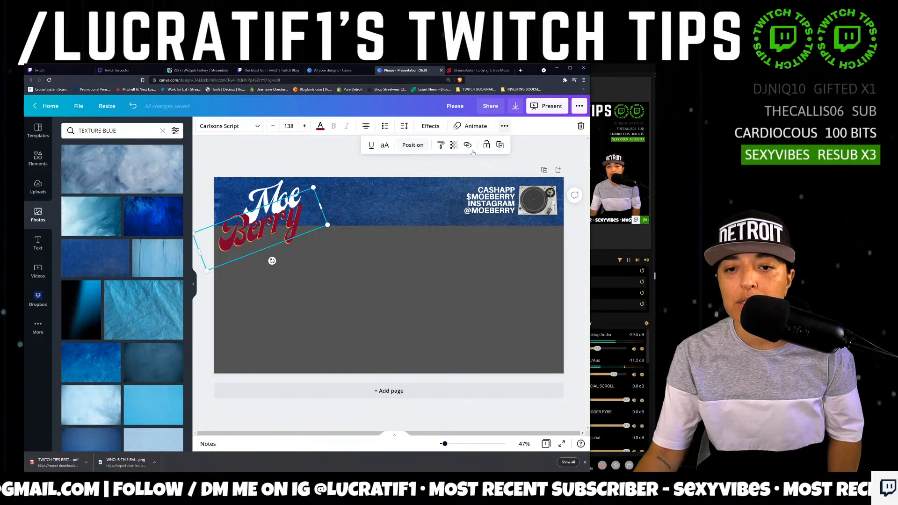
left_click(500, 145)
left_click_drag(318, 236, 372, 295)
key("ctrl+a")
type("03")
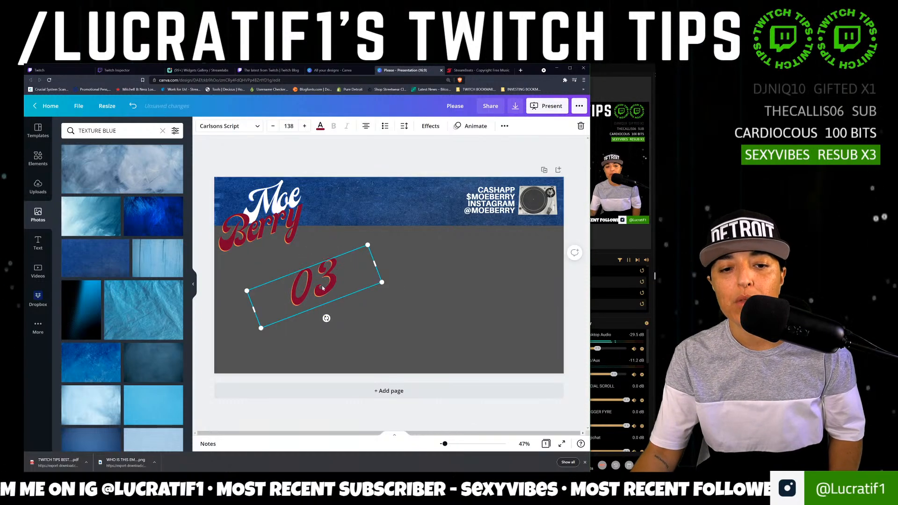
Narrow and enlarge the '03' text and place it right after the logo word.
left_click(404, 126)
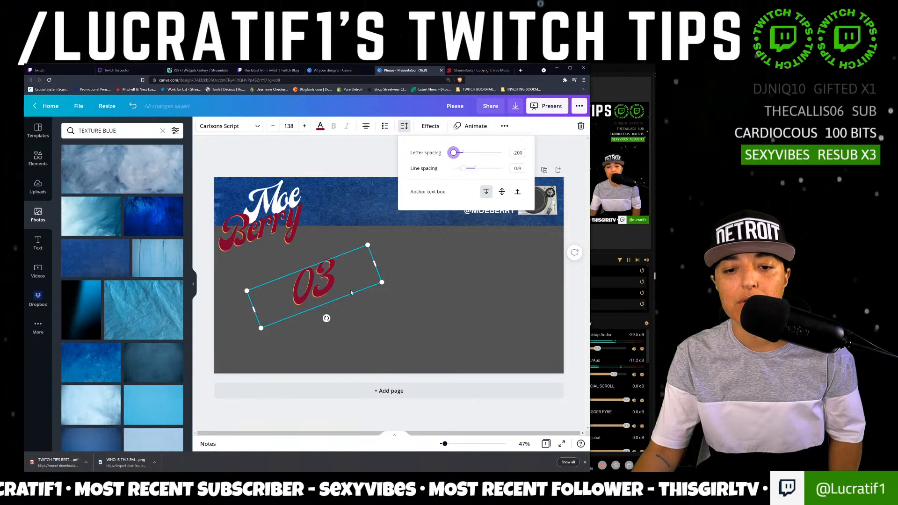
left_click_drag(374, 265, 322, 207)
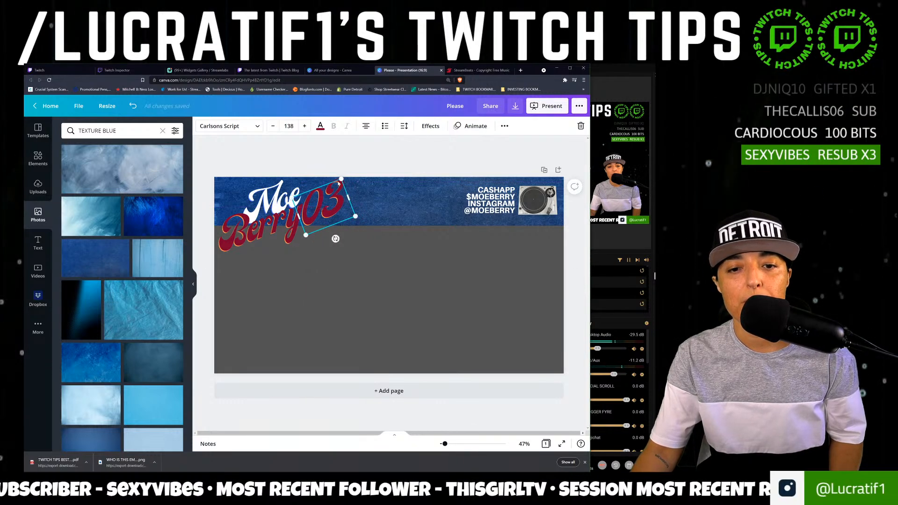
left_click_drag(341, 178, 344, 173)
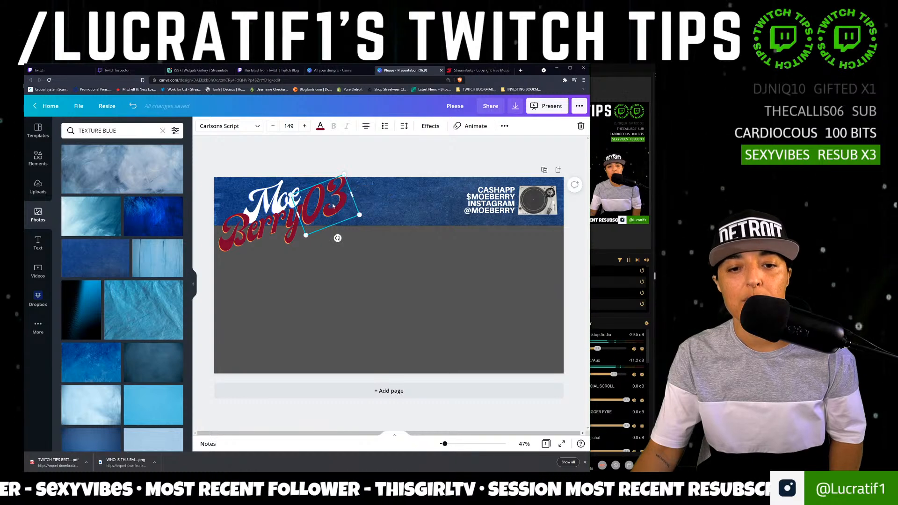
left_click_drag(331, 204, 310, 204)
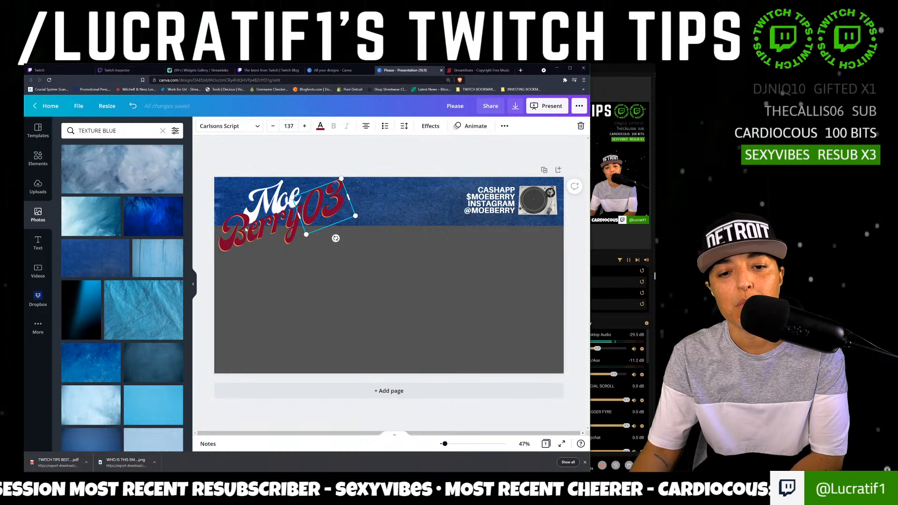
left_click(246, 232)
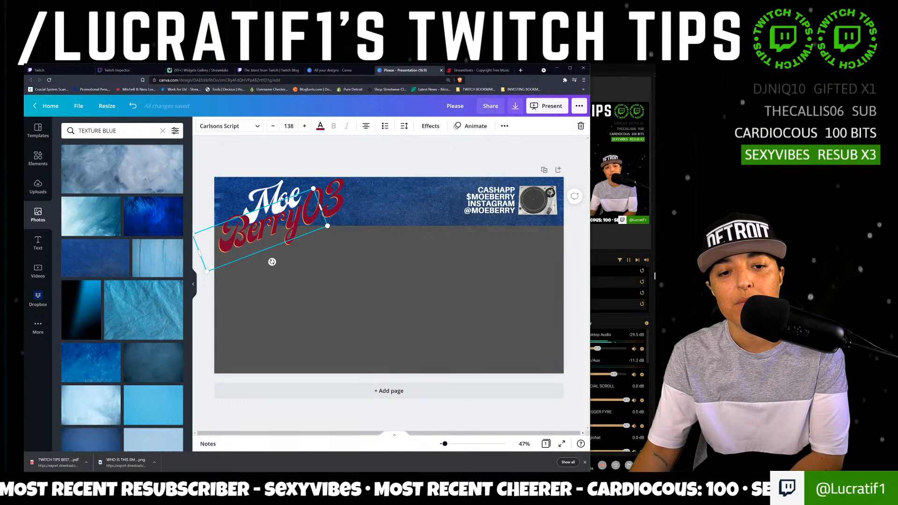
left_click(275, 182)
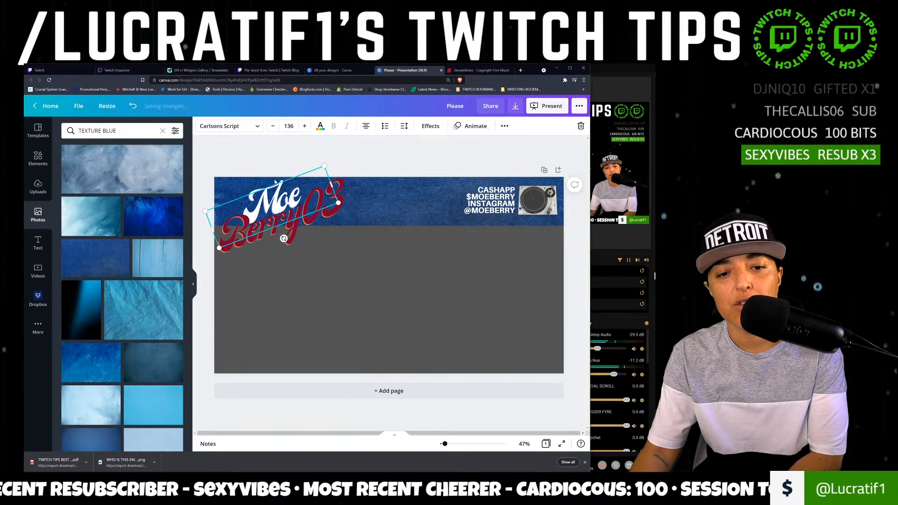
left_click(358, 189)
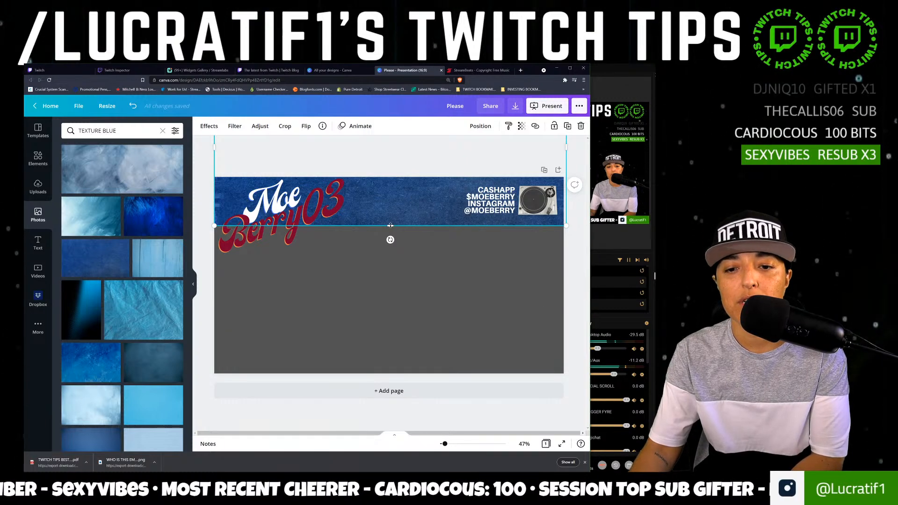
Shorten the blue banner background slightly from its bottom edge, then reselect it.
left_click_drag(390, 225, 390, 219)
left_click(496, 199)
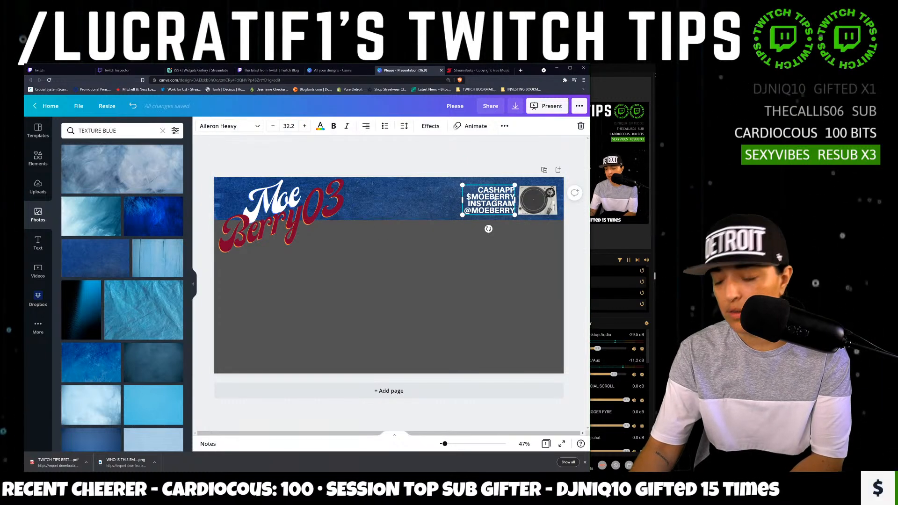
left_click(533, 200)
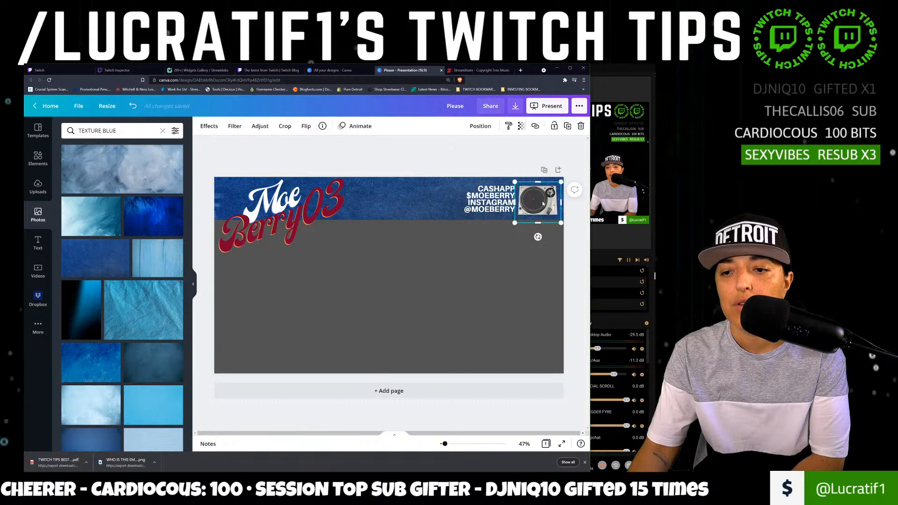
left_click(491, 201)
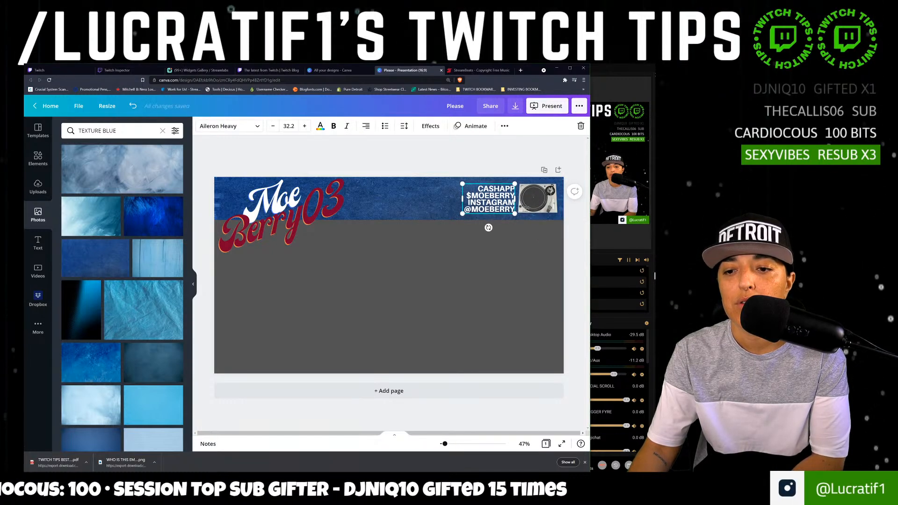
left_click(540, 208)
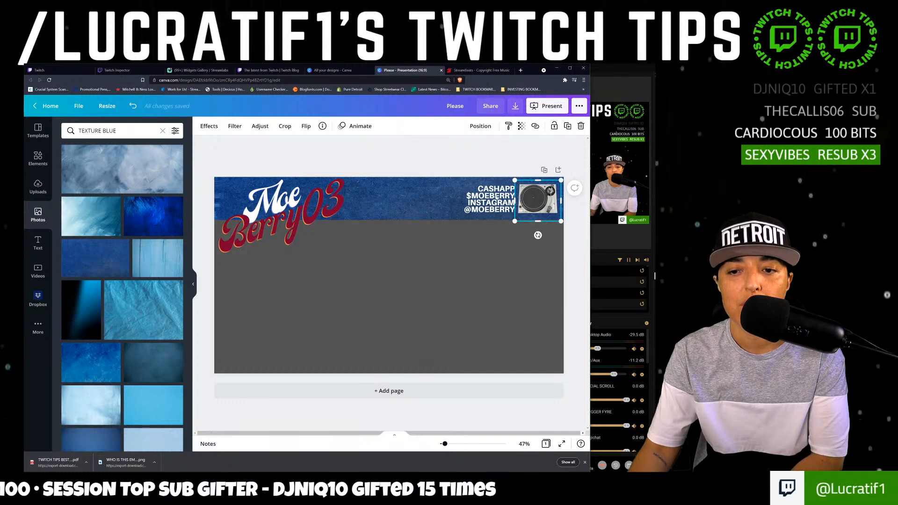
left_click(483, 198)
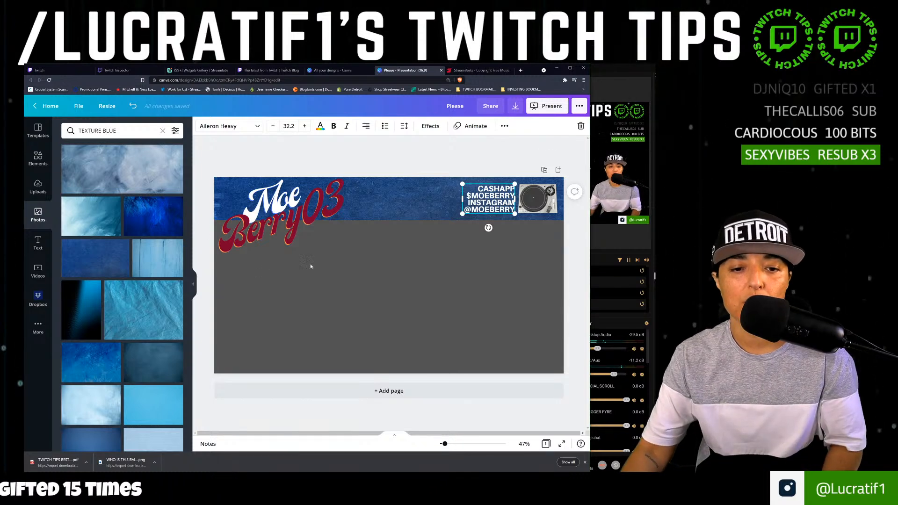
left_click(422, 199)
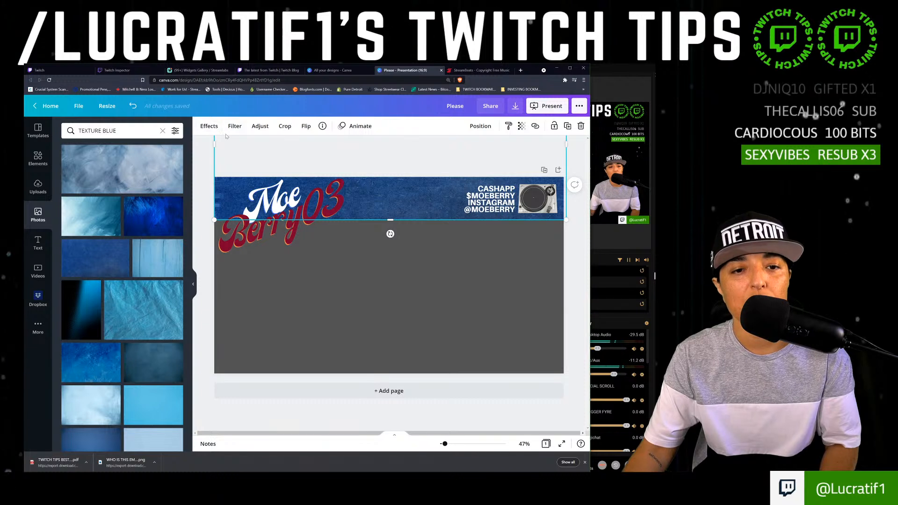
left_click(260, 126)
Set the banner background to brightness -9, contrast -12 and tint -13.
left_click_drag(127, 142, 121, 145)
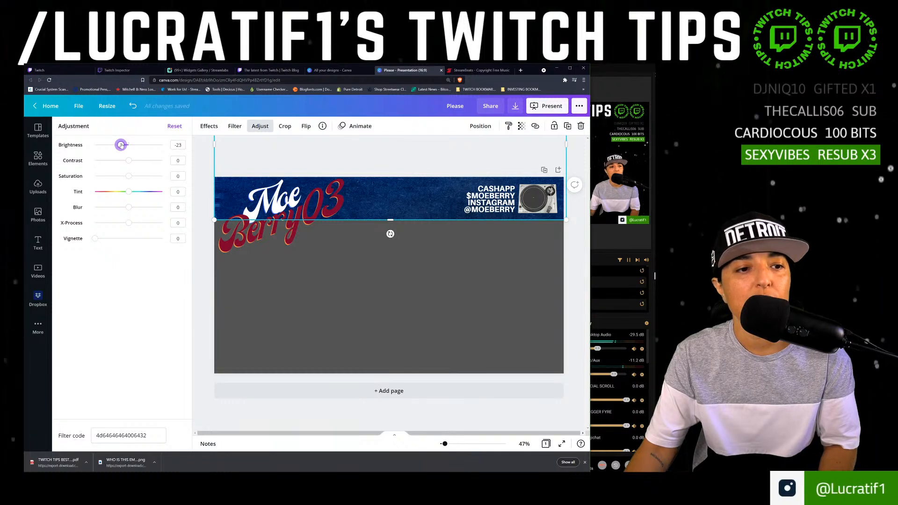
mouse_move(129, 163)
left_mouse_down()
mouse_move(122, 146)
mouse_move(128, 161)
left_mouse_up()
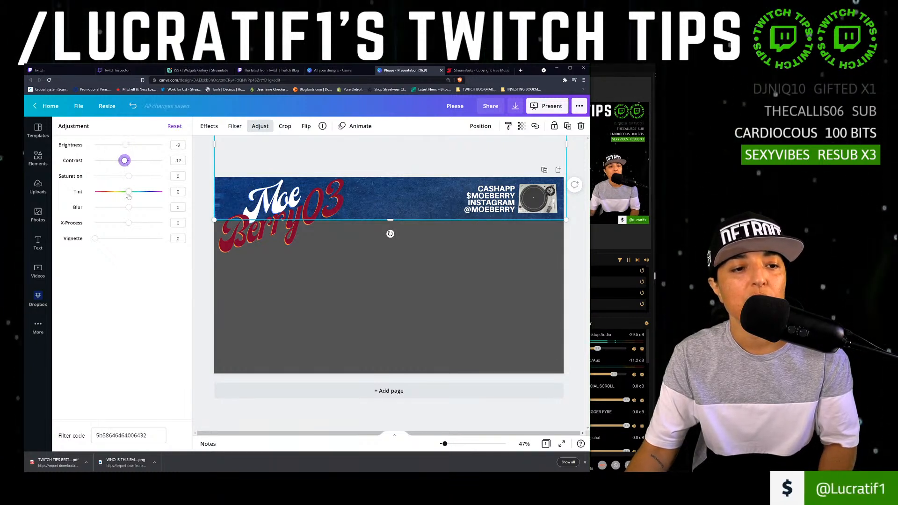
left_click_drag(129, 192, 124, 193)
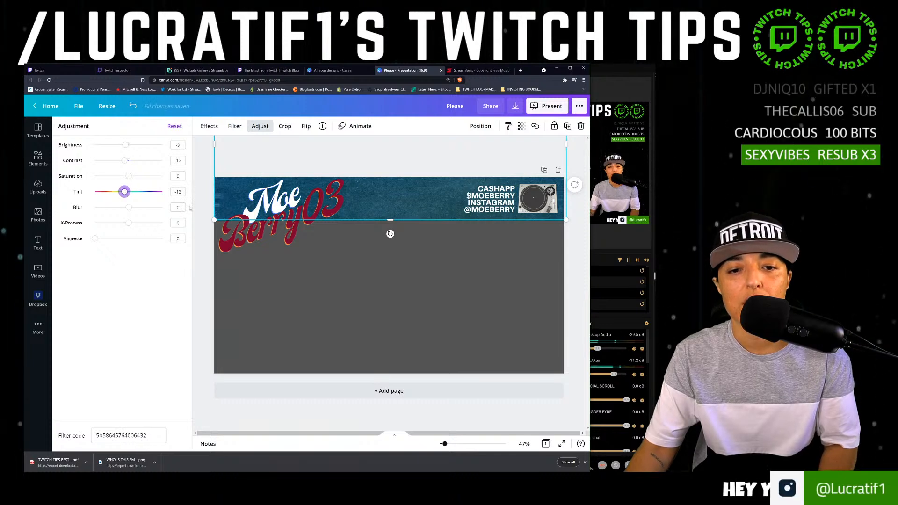
left_click(386, 276)
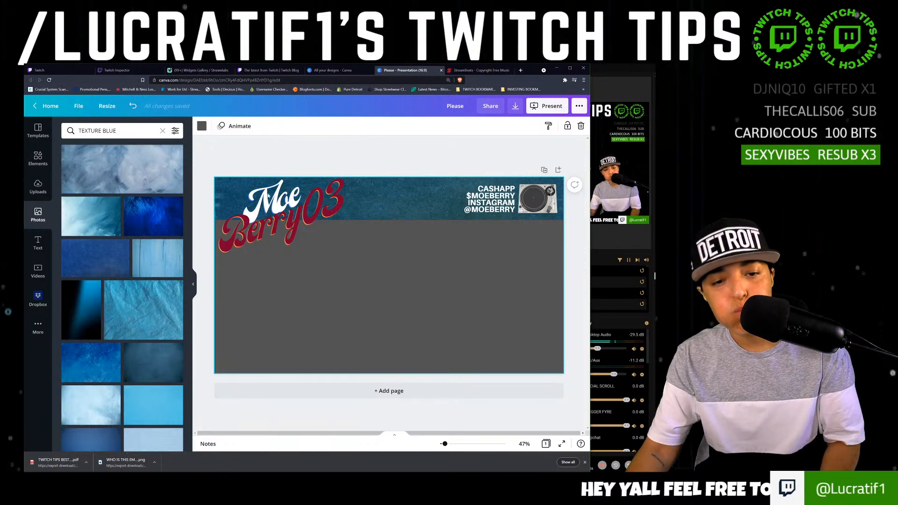
Give the Moe Berry03 logo a Shadow effect, starting with a dark blue shadow colour.
left_click(268, 197)
left_click(268, 182)
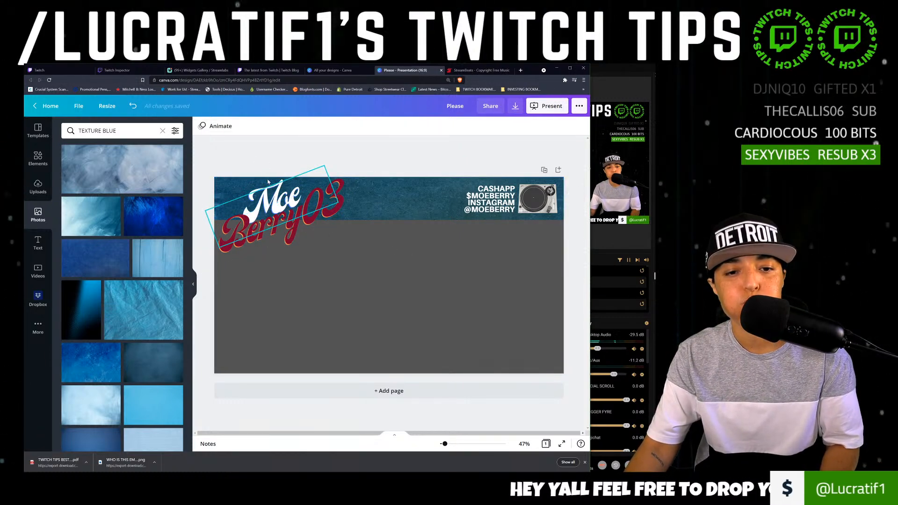
left_click(268, 183)
left_click(430, 126)
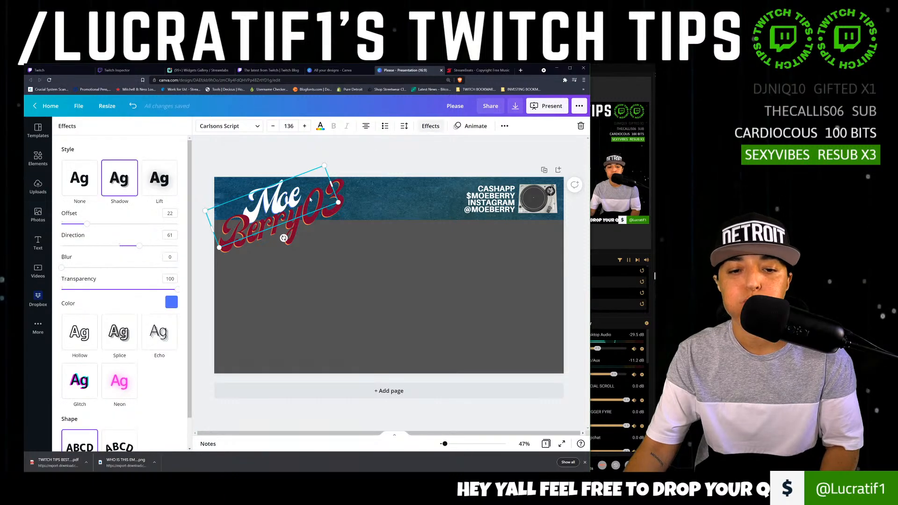
left_click(171, 304)
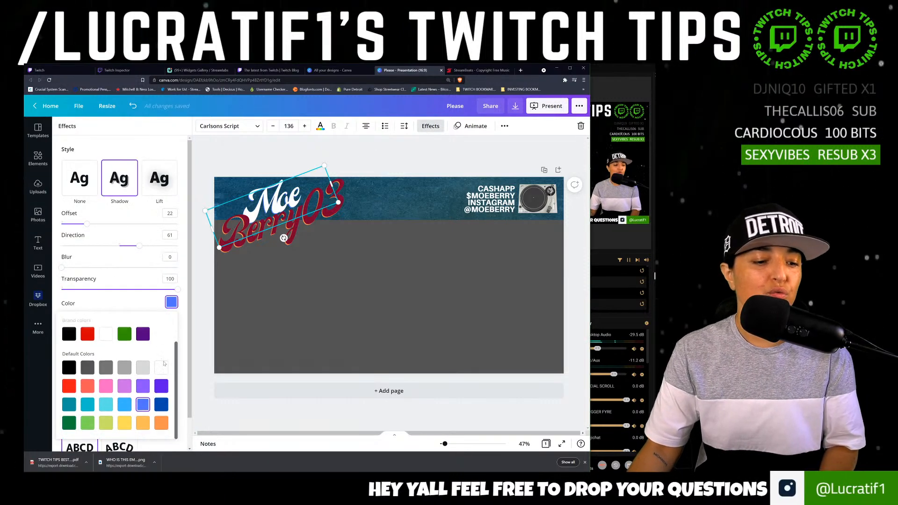
left_click(162, 405)
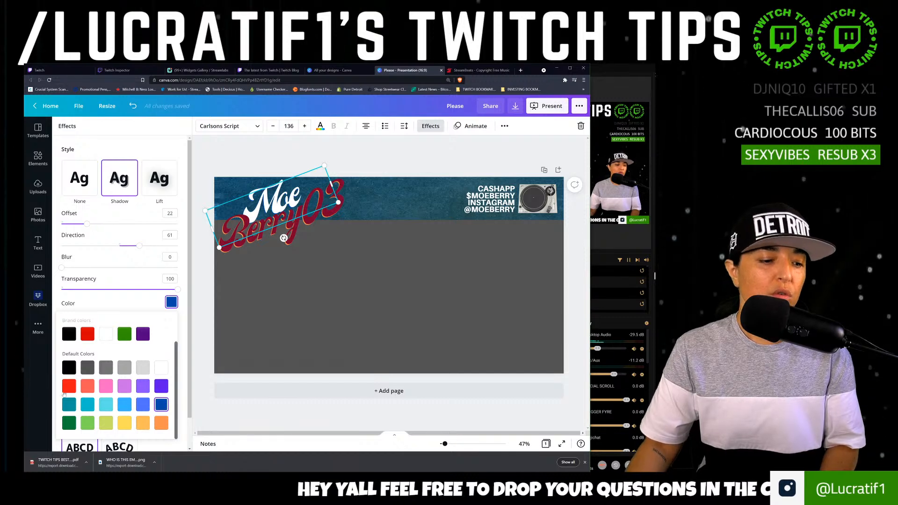
Try grey and yellow shadow colours, then settle on an orange logo shadow.
left_click(106, 371)
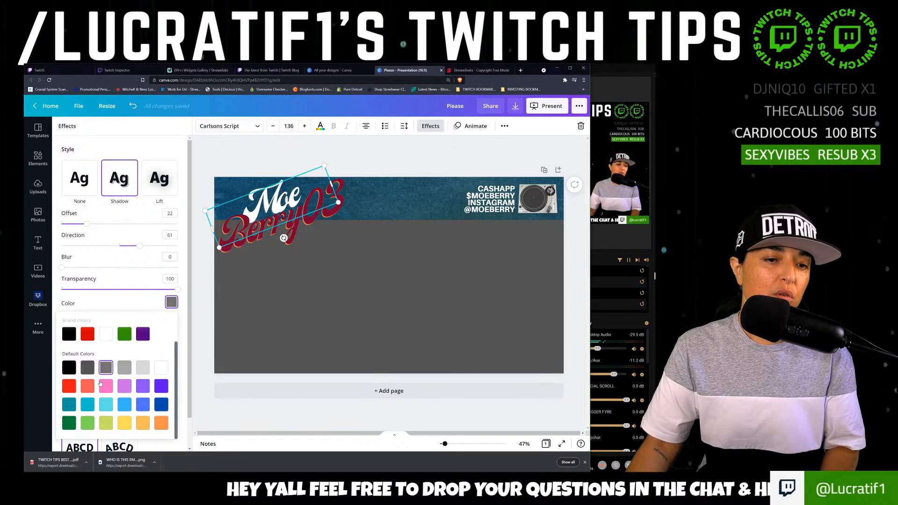
scroll(140, 354, "up", 2)
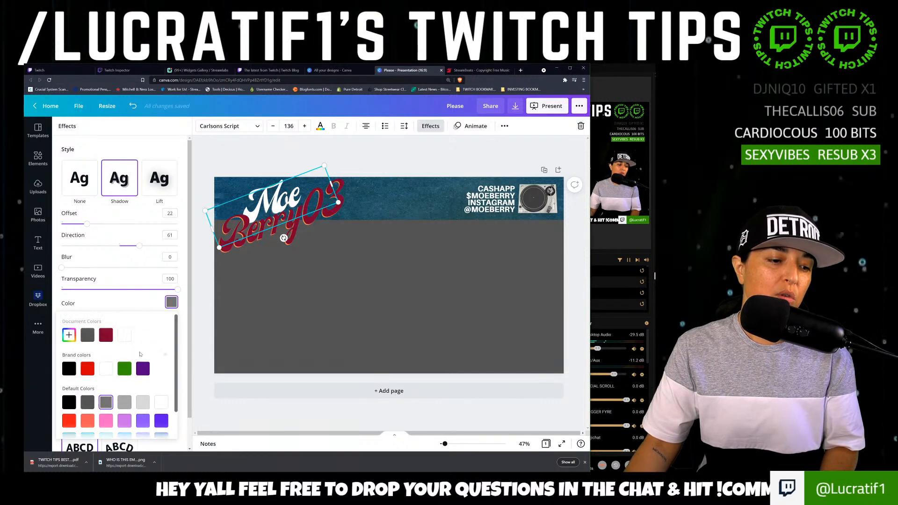
scroll(133, 383, "down", 2)
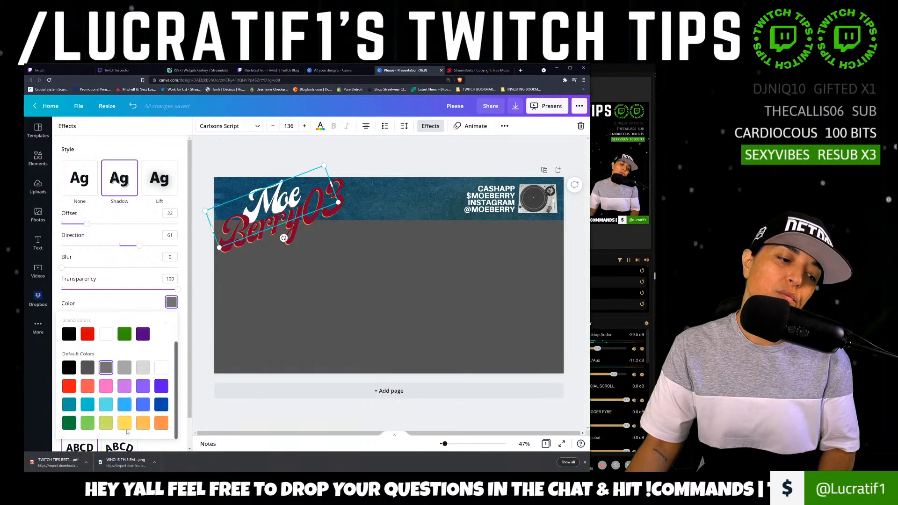
left_click(125, 423)
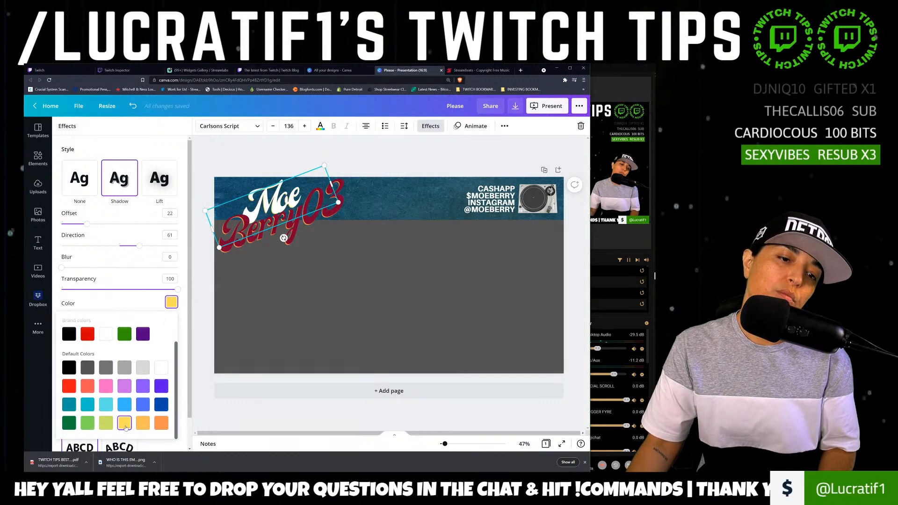
scroll(86, 362, "up", 2)
scroll(93, 374, "down", 2)
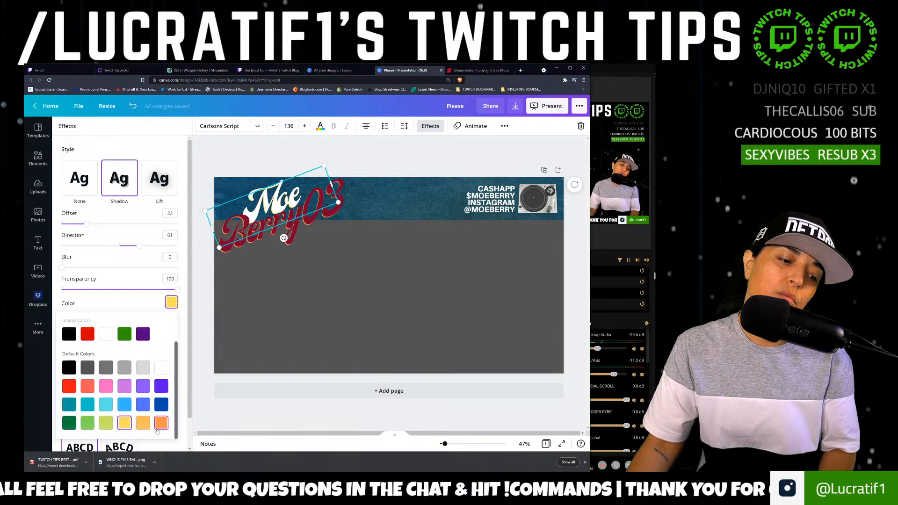
left_click(161, 424)
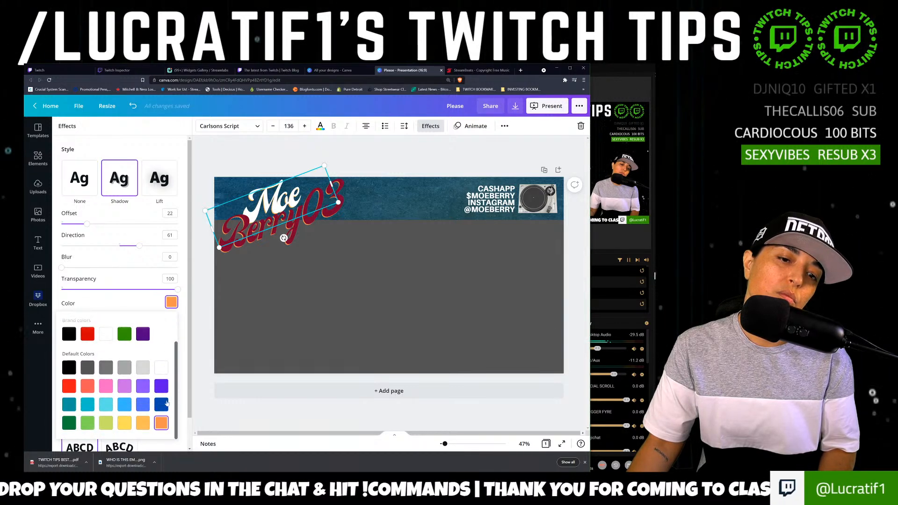
left_click(407, 247)
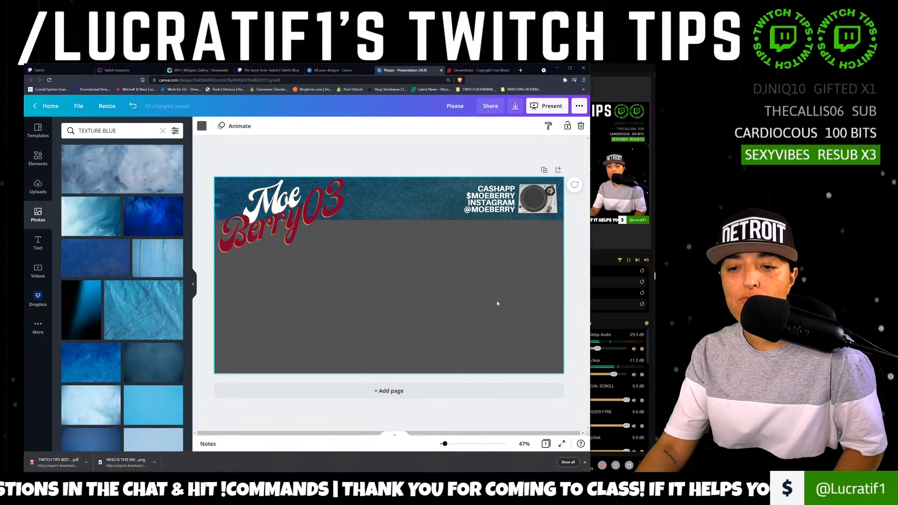
Enlarge the rotated Moe Berry03 logo text to size 149.
left_click(388, 206)
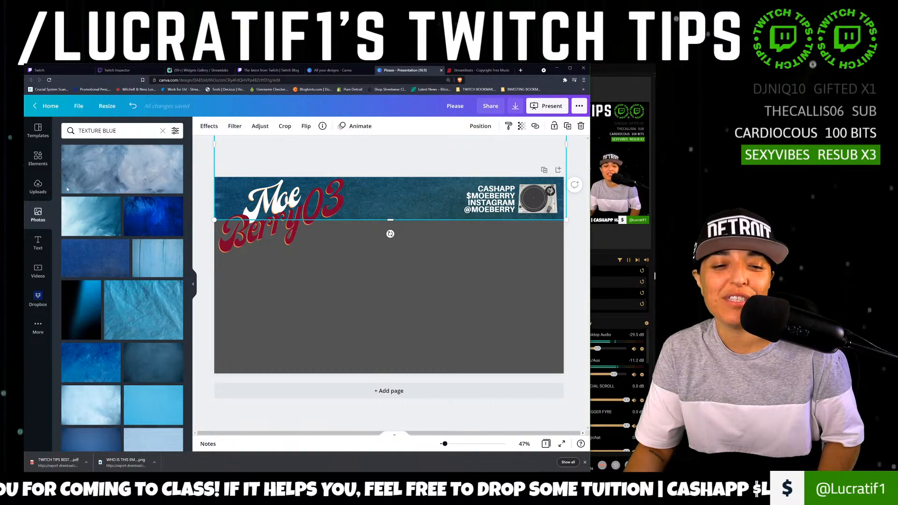
left_click(355, 255)
left_click(261, 200)
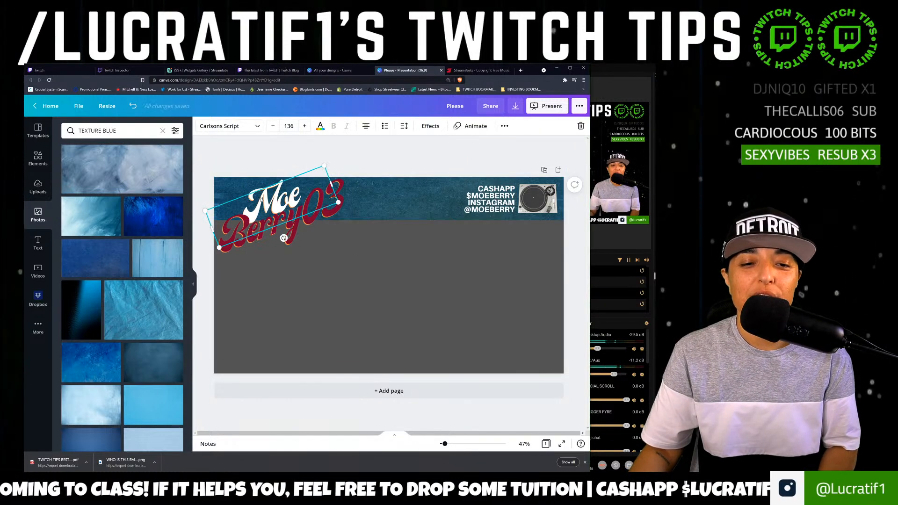
left_click_drag(202, 210, 193, 211)
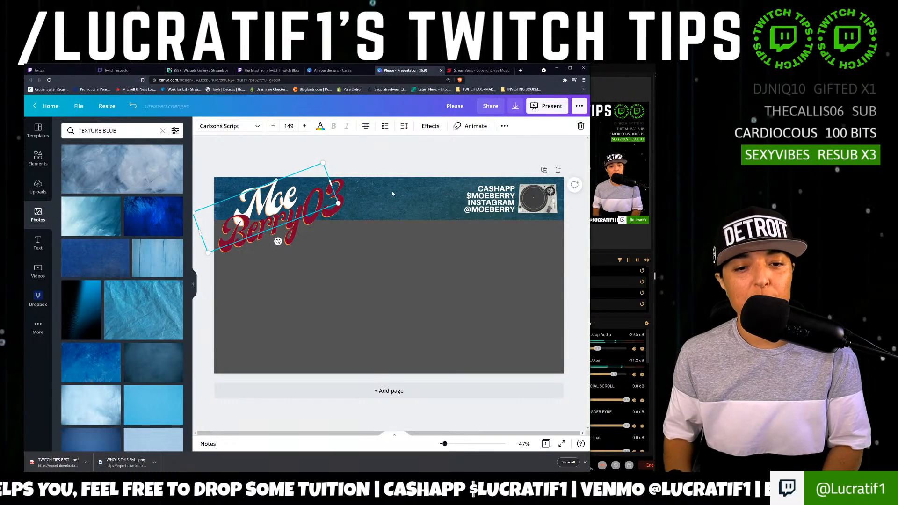
Nudge the Moe Berry03 logo five steps to the right.
key("Right")
key("Right")
key("Right")
key("Right")
key("Right")
key("Right")
key("Right")
key("Right")
key("Right")
key("Right")
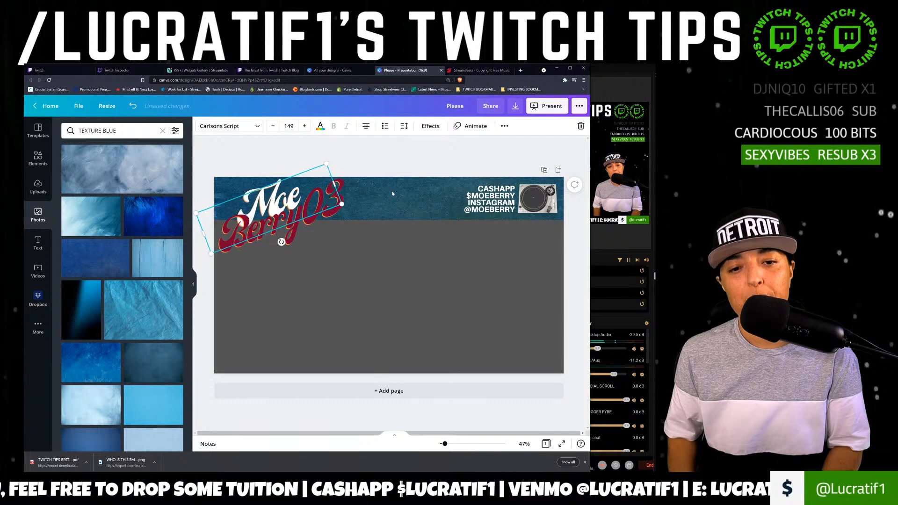
key("Right")
key("Right")
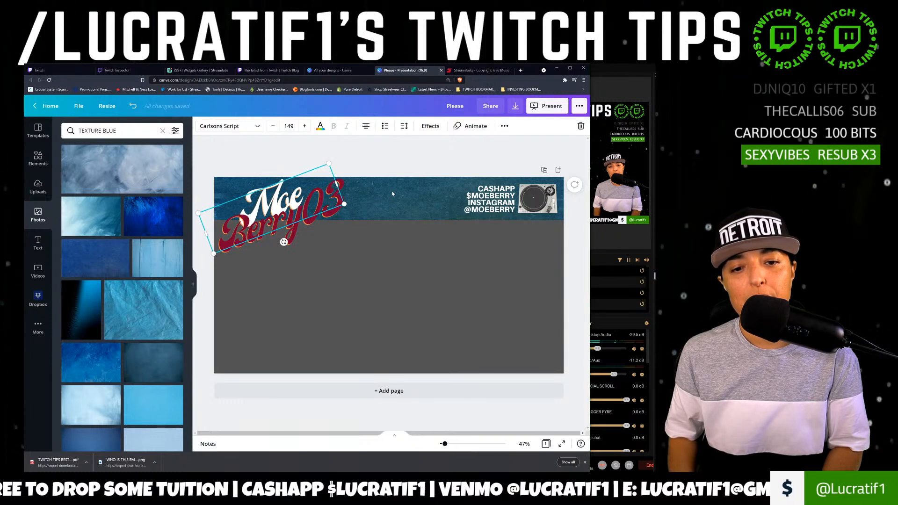
key("Right")
key("Right")
key("Right")
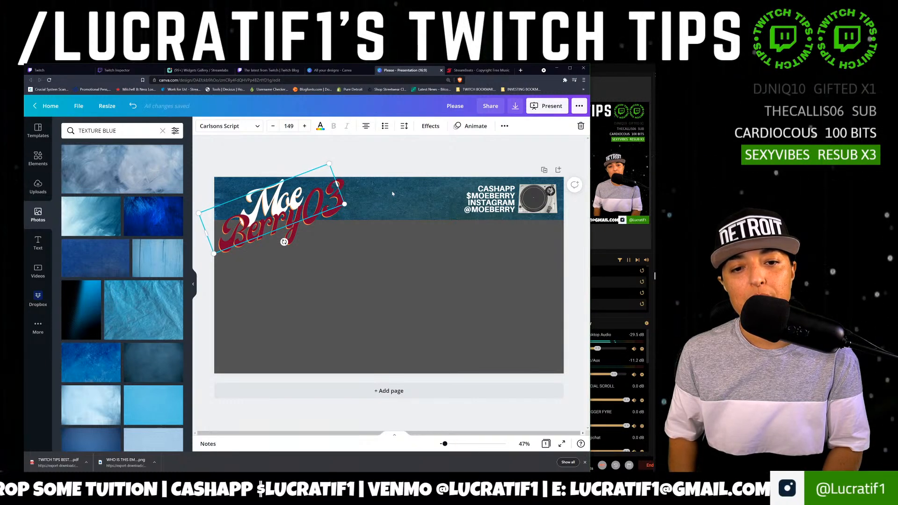
key("Right")
key("Right")
key("Right")
key("Right")
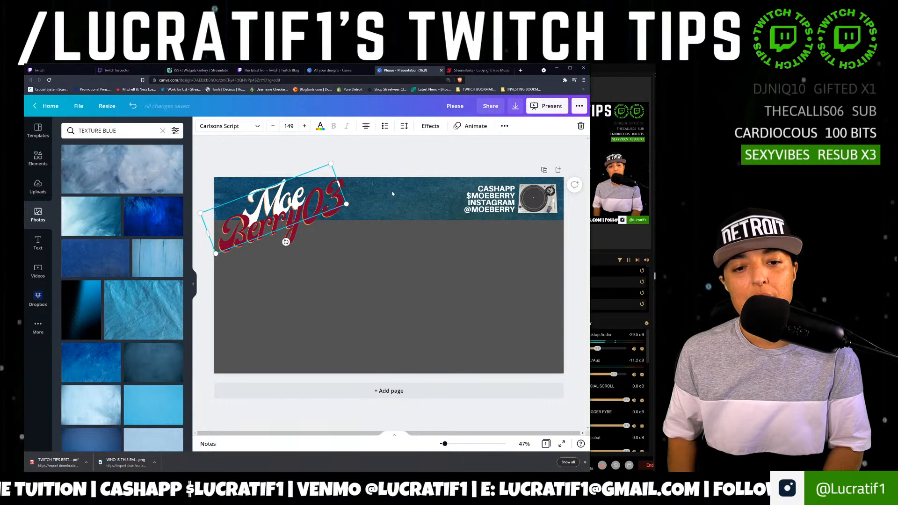
key("Right")
key("Right")
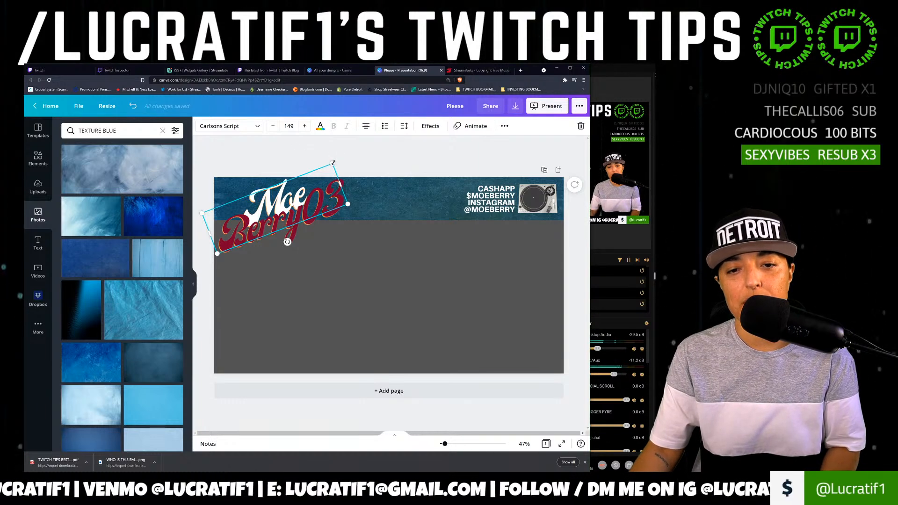
left_click_drag(333, 163, 332, 161)
left_click(330, 283)
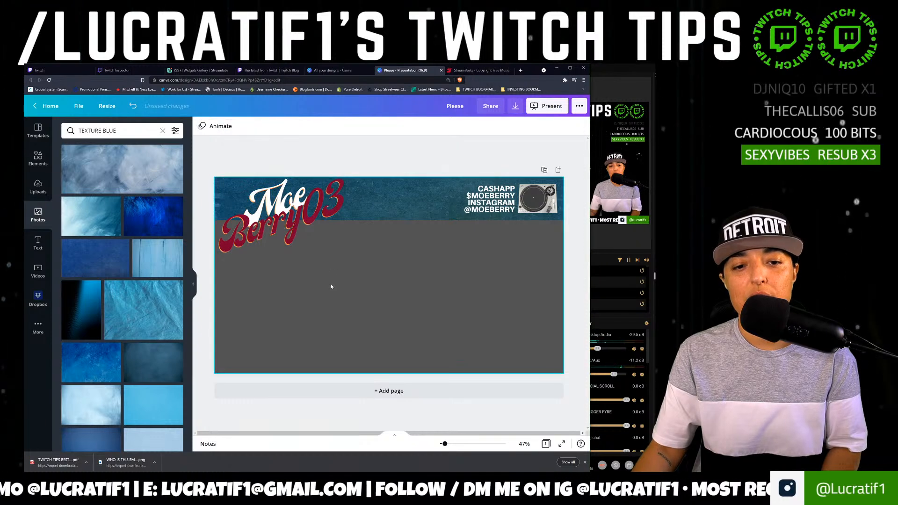
Drag-select the logo texts and banner together, then clear the selection.
left_click(329, 255)
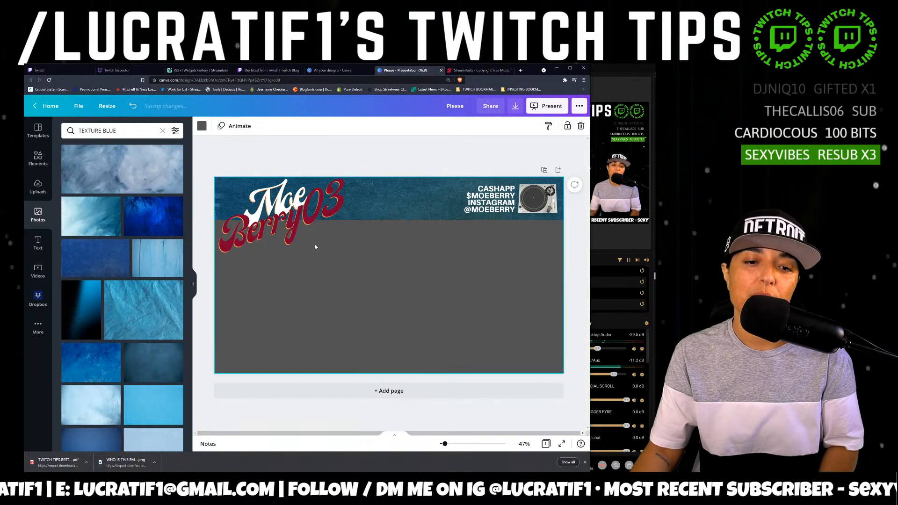
left_click_drag(315, 245, 270, 200)
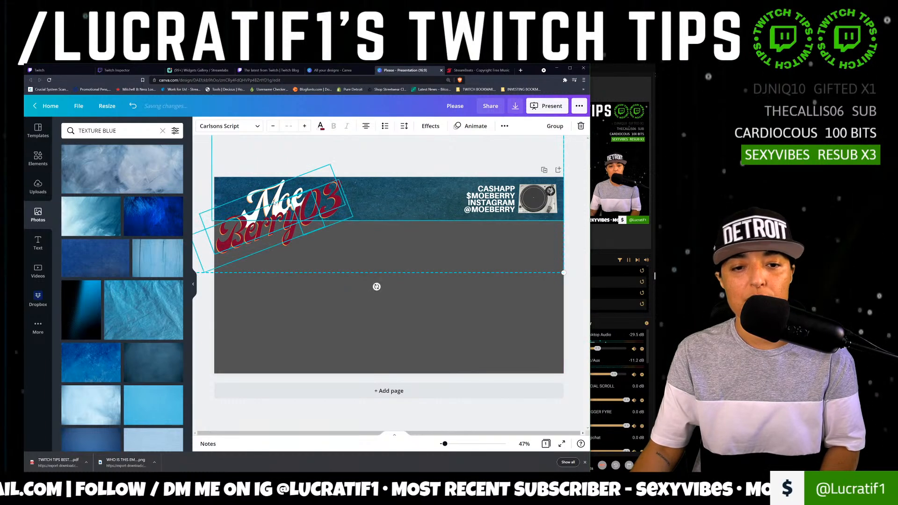
left_click(397, 229)
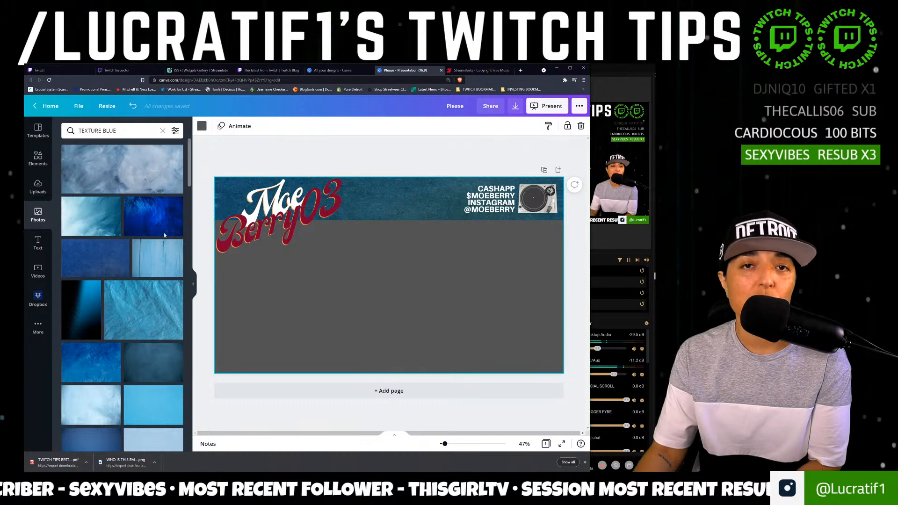
Preview Rise, Pan and Fade on the contact text, applying the Pan animation.
left_click(484, 214)
left_click(472, 126)
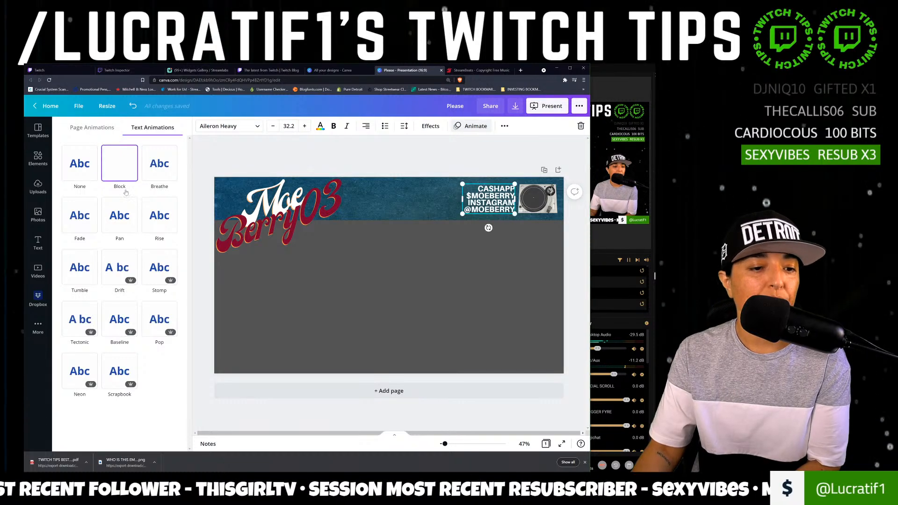
left_click(169, 217)
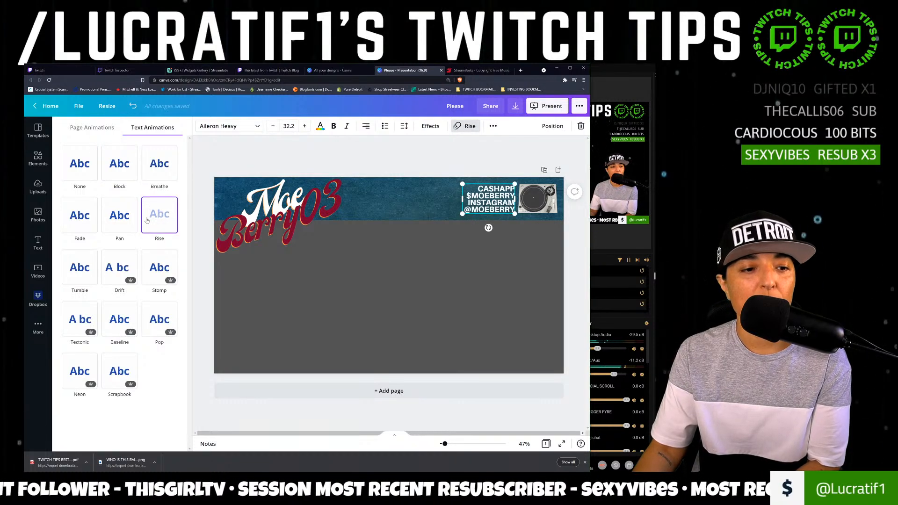
left_click(115, 220)
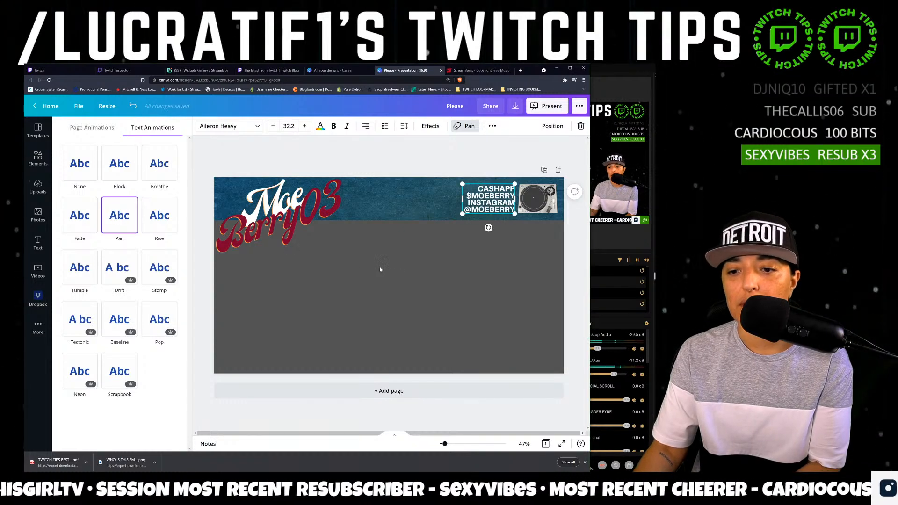
left_click(80, 215)
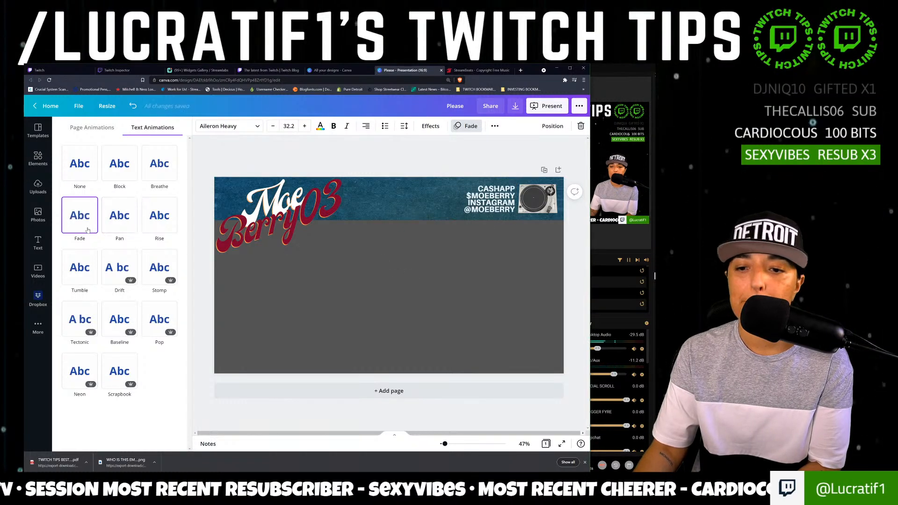
left_click(129, 220)
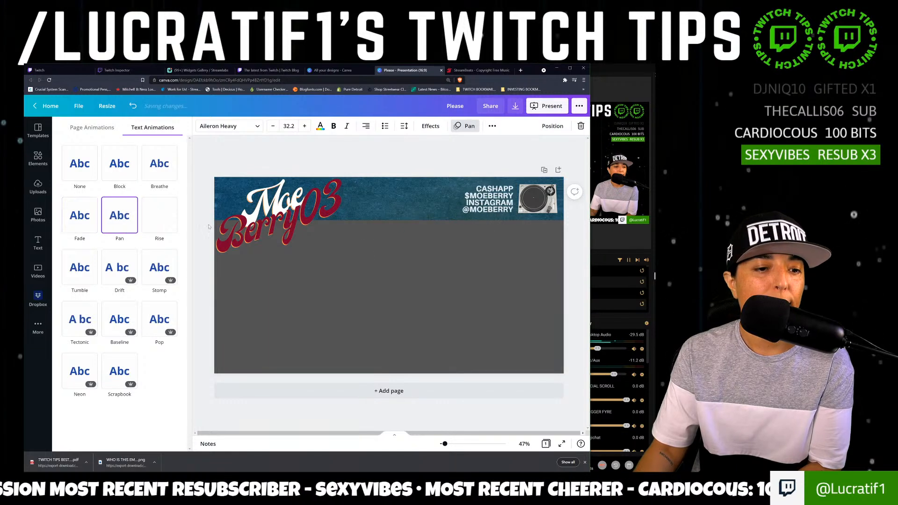
left_click(418, 262)
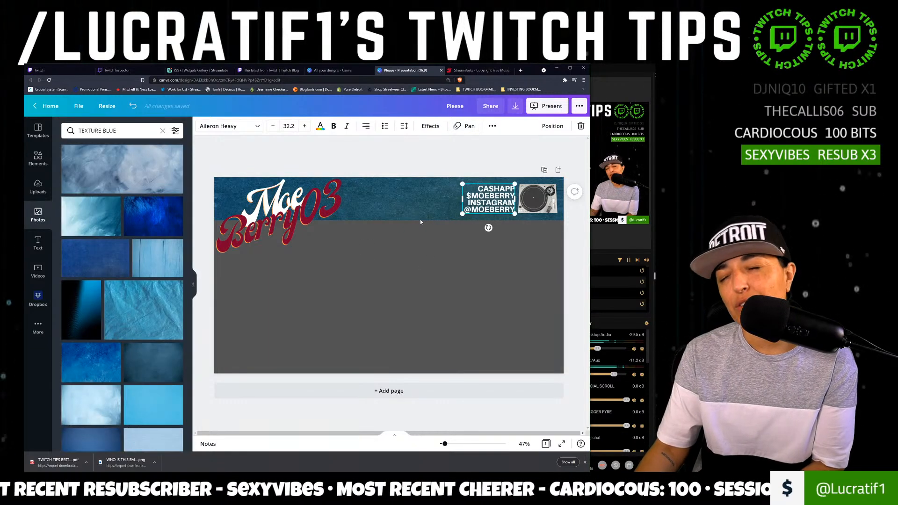
Search the stock videos for 'ABSTRACT GRAIN', then change the search to 'ABSTRACT BLUE'.
left_click(412, 208)
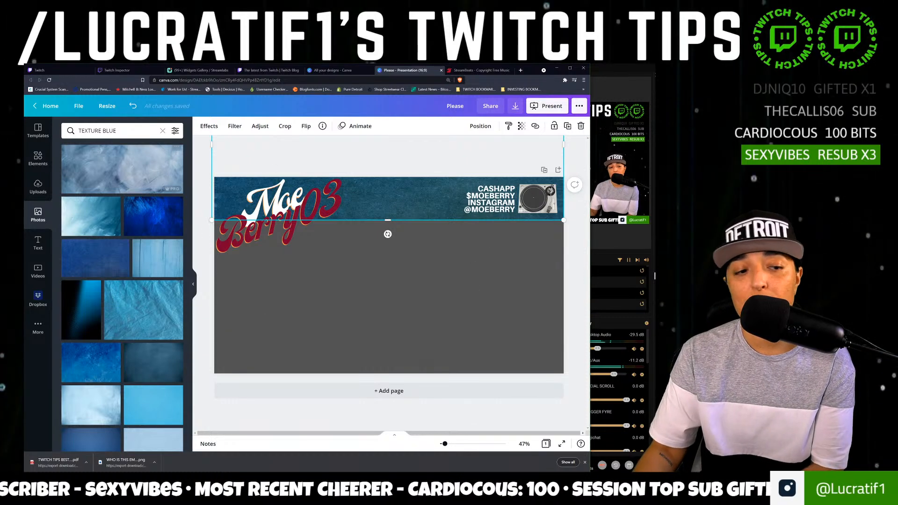
left_click(38, 270)
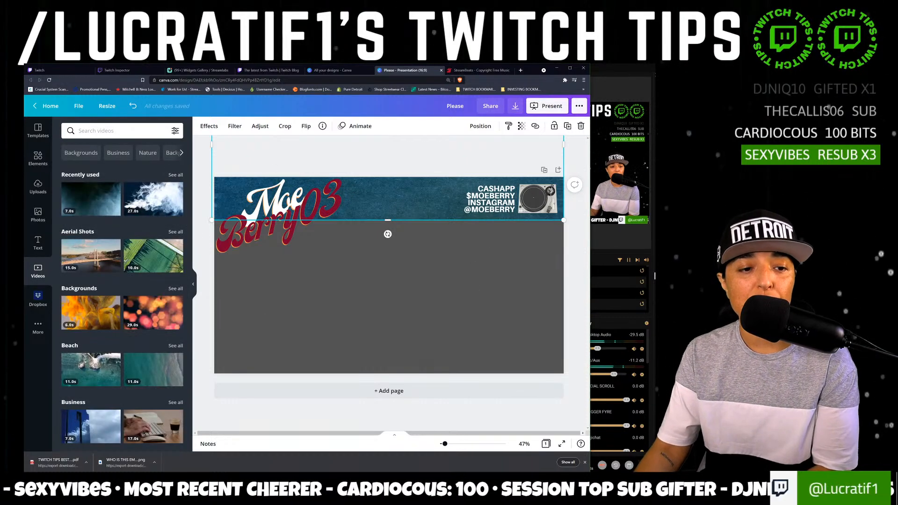
scroll(95, 229, "down", 4)
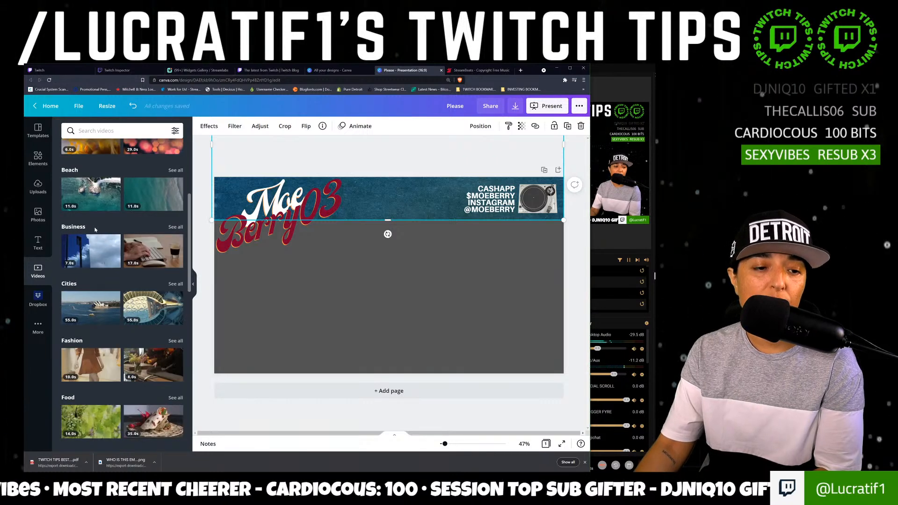
scroll(95, 230, "down", 3)
left_click(117, 131)
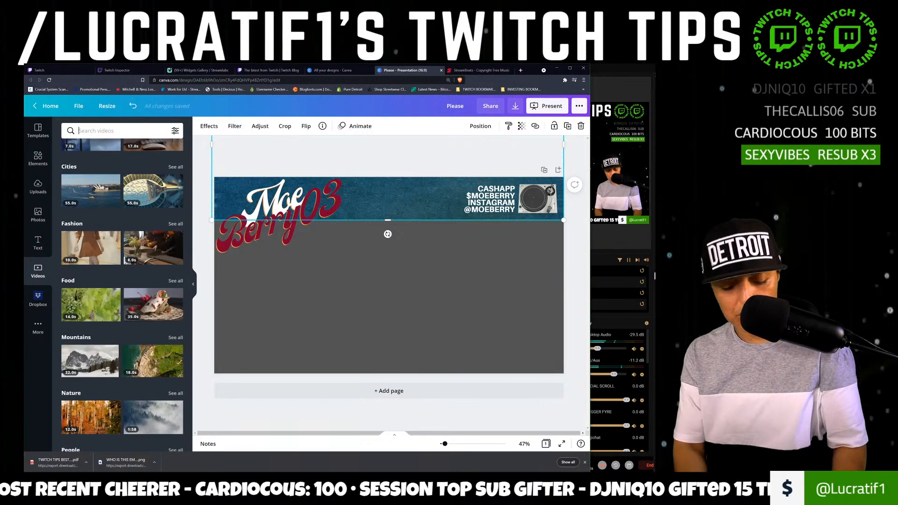
type("ABSTRACT G")
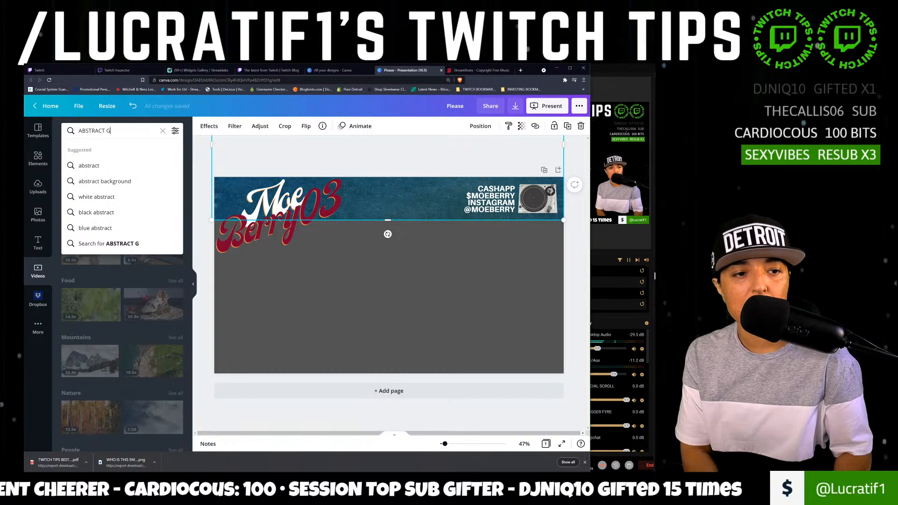
type("RAIN")
key("Return")
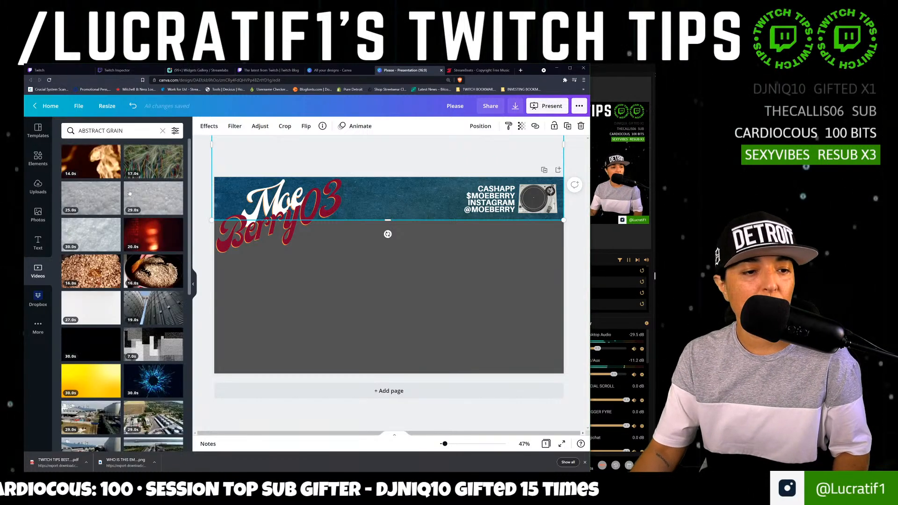
scroll(129, 244, "down", 3)
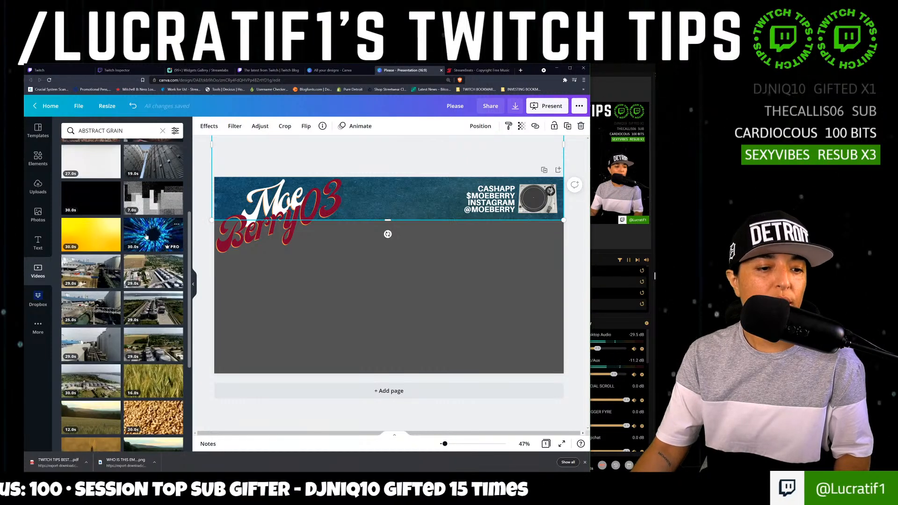
scroll(138, 271, "down", 3)
scroll(139, 272, "down", 4)
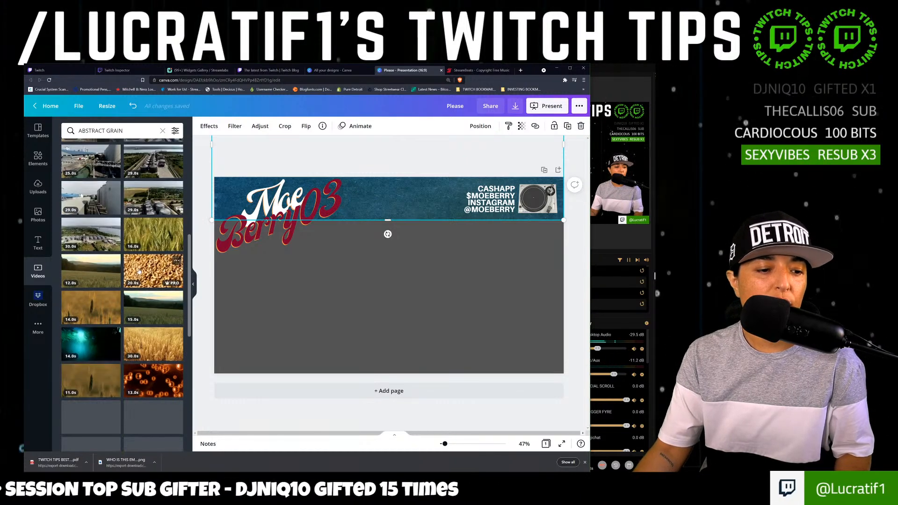
left_click_drag(107, 130, 214, 130)
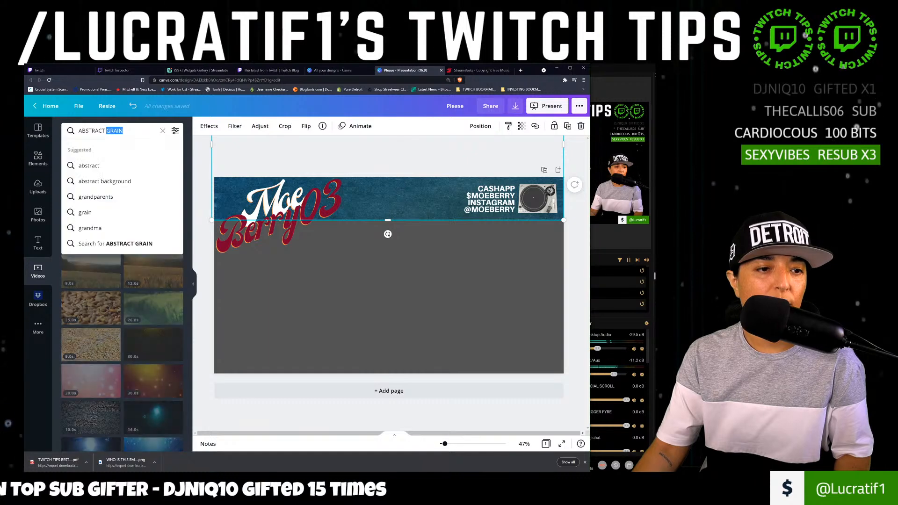
type("BLUE")
key("Return")
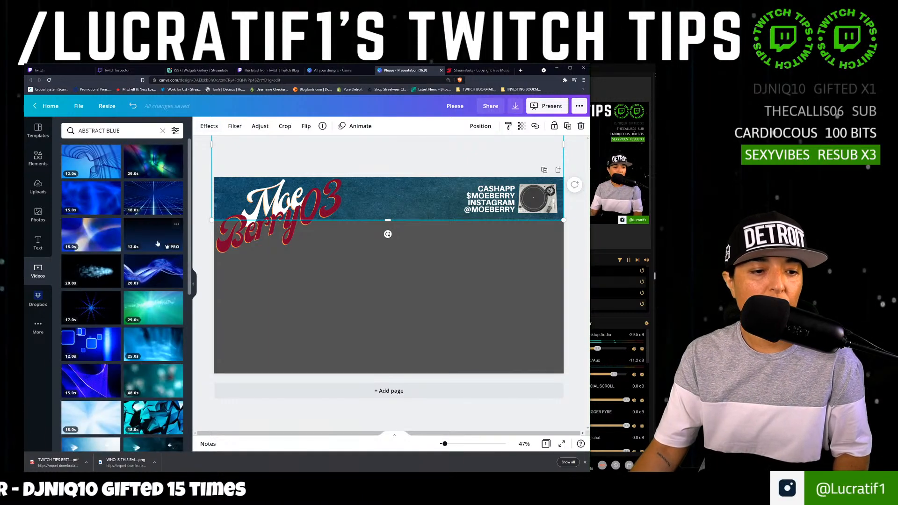
Drop the 20.0s abstract blue clip onto the banner background and preview it playing.
scroll(157, 243, "down", 5)
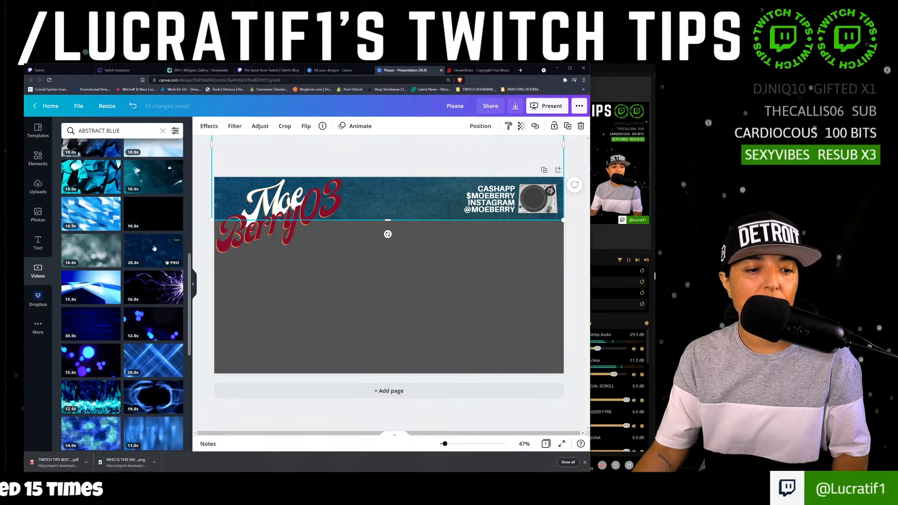
left_click_drag(143, 255, 421, 205)
left_click(388, 144)
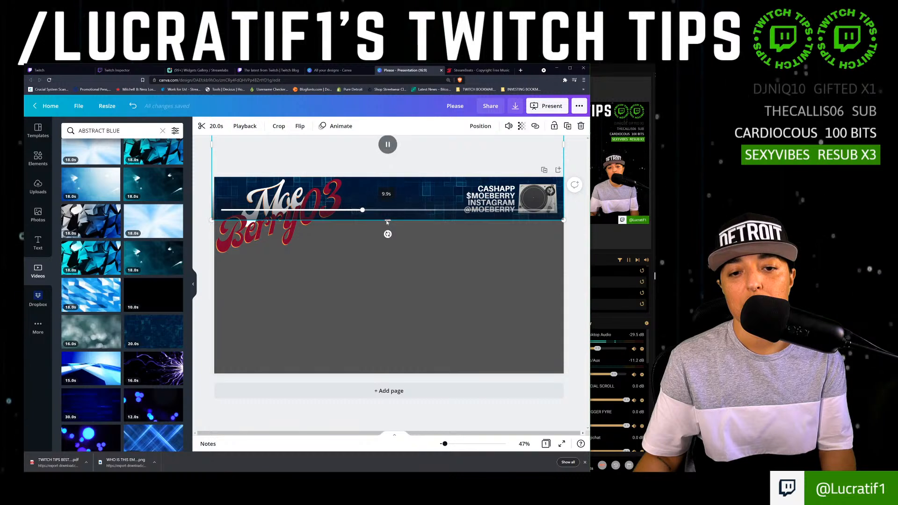
left_click(509, 234)
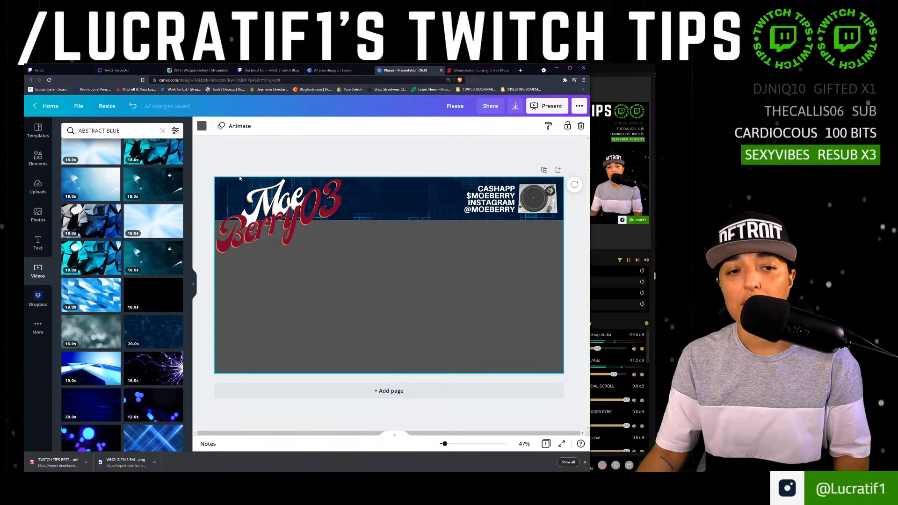
Make the page background a custom bright green, #06F609.
left_click(200, 127)
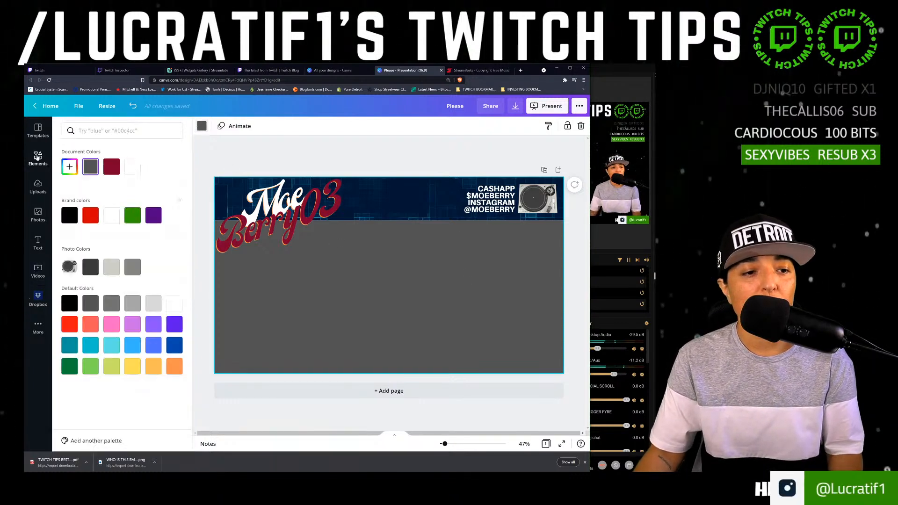
left_click(70, 168)
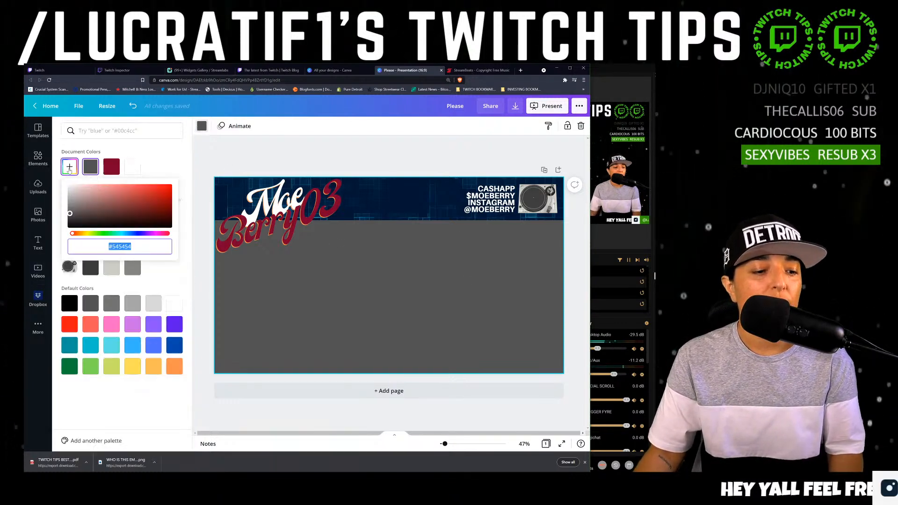
left_click(107, 234)
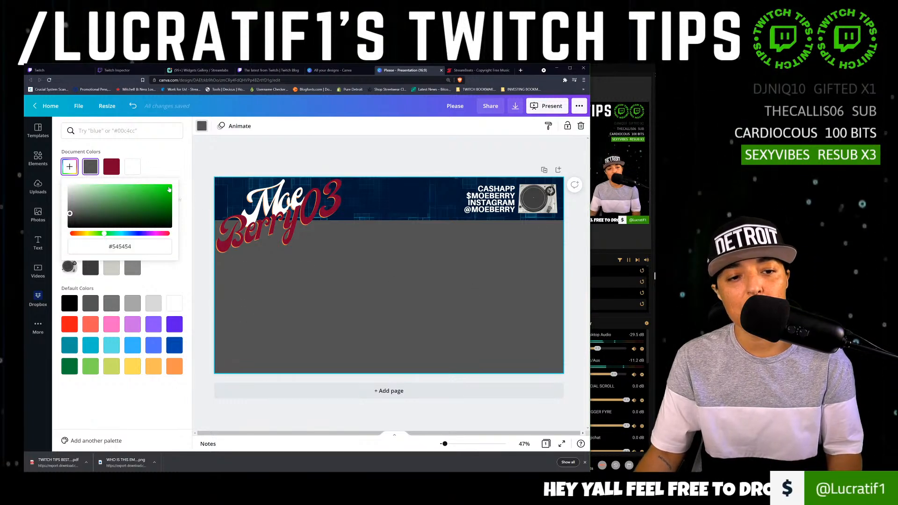
left_click(170, 187)
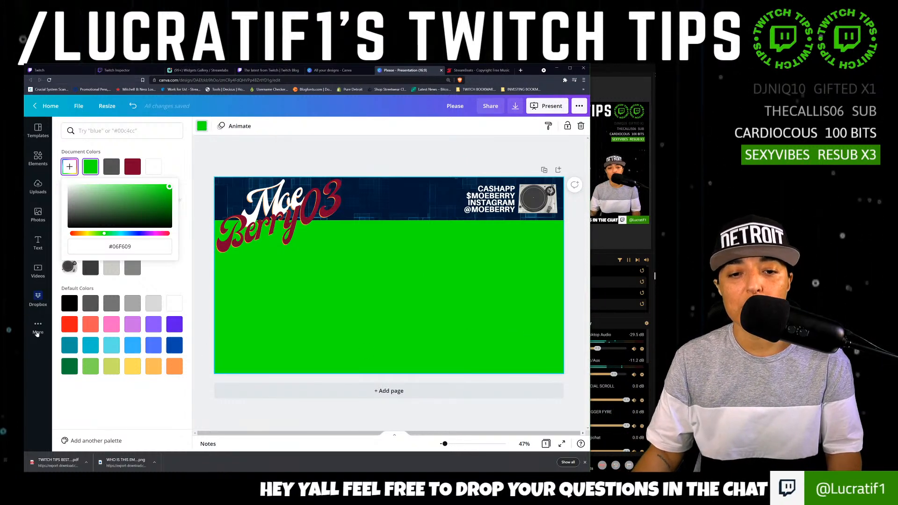
left_click(416, 200)
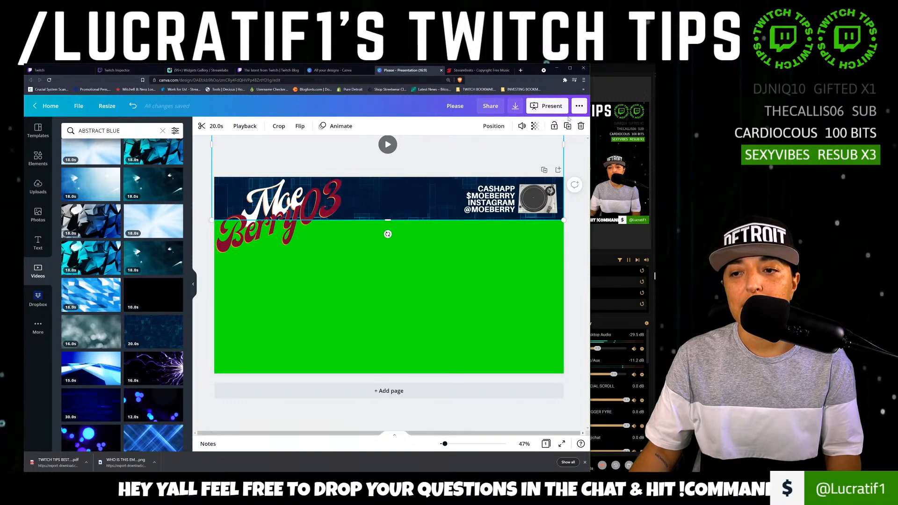
Duplicate the header video and shrink the copy into a thin strip flush with the banner bottom.
left_click(567, 125)
left_click_drag(411, 175, 416, 417)
left_click_drag(394, 320, 419, 376)
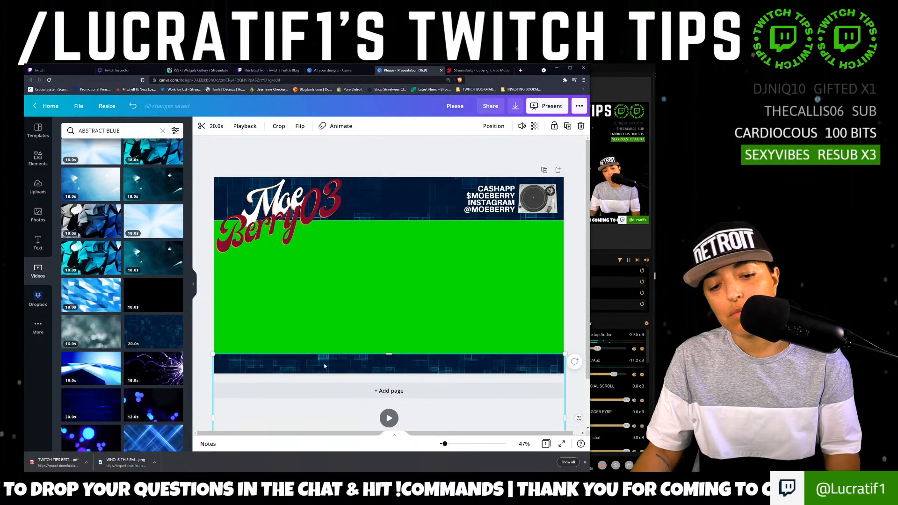
left_click_drag(413, 367, 413, 369)
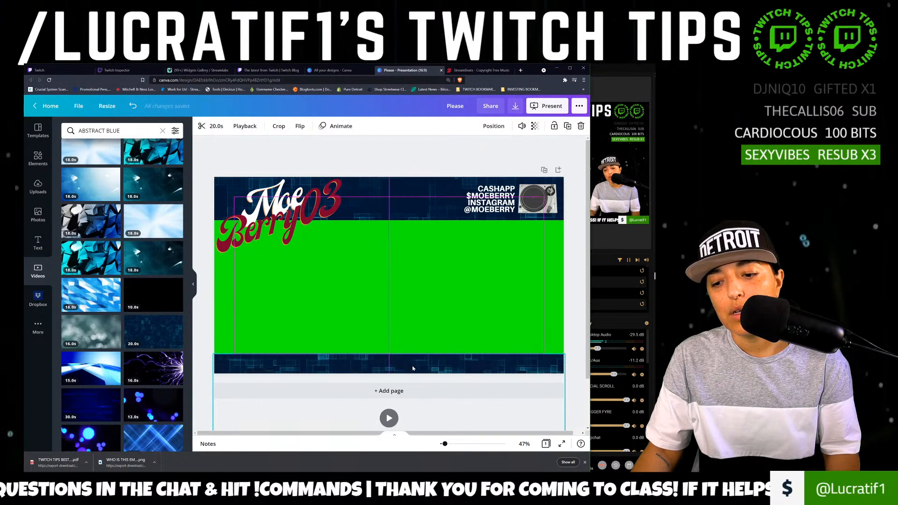
left_click(487, 204)
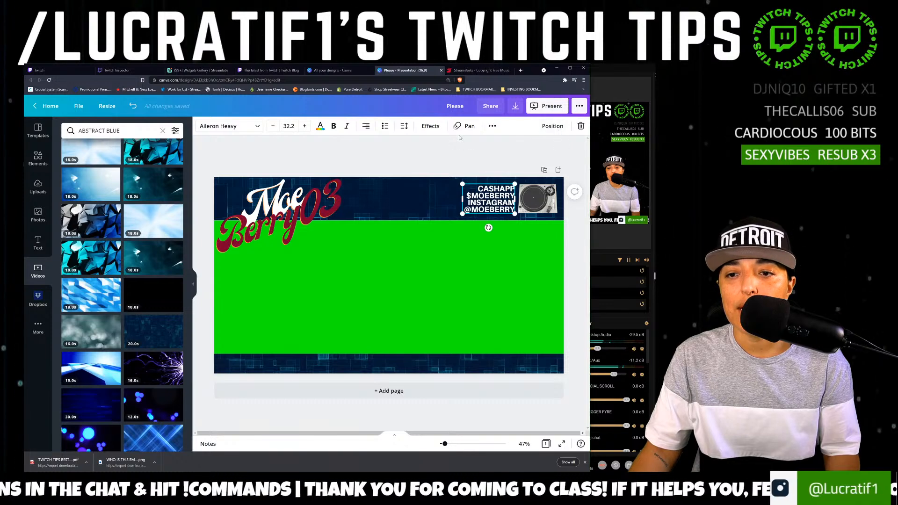
Duplicate the CASHAPP text block and retype it as 'LIVE ON TWITCH MON/WED/FRI AT 8AM PST / 11AM EST'.
left_click(495, 128)
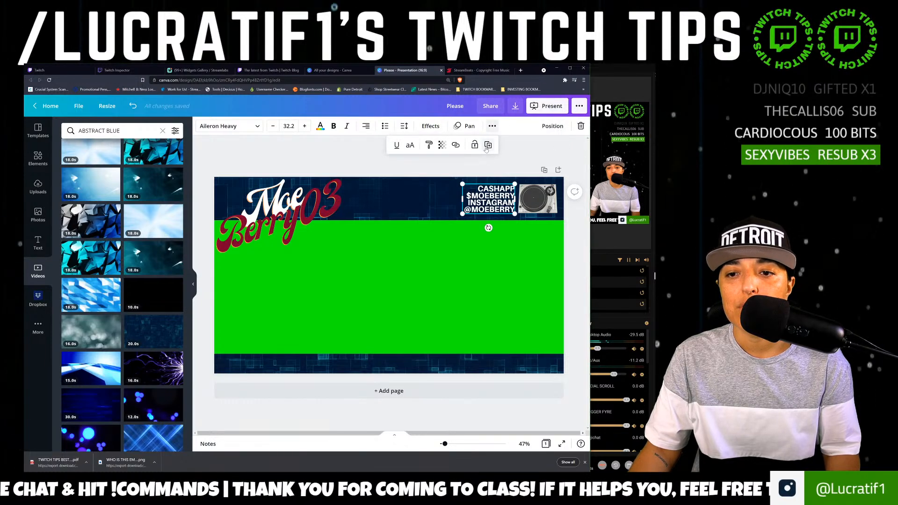
left_click(488, 146)
left_click_drag(494, 209, 239, 354)
left_click_drag(373, 343, 409, 365)
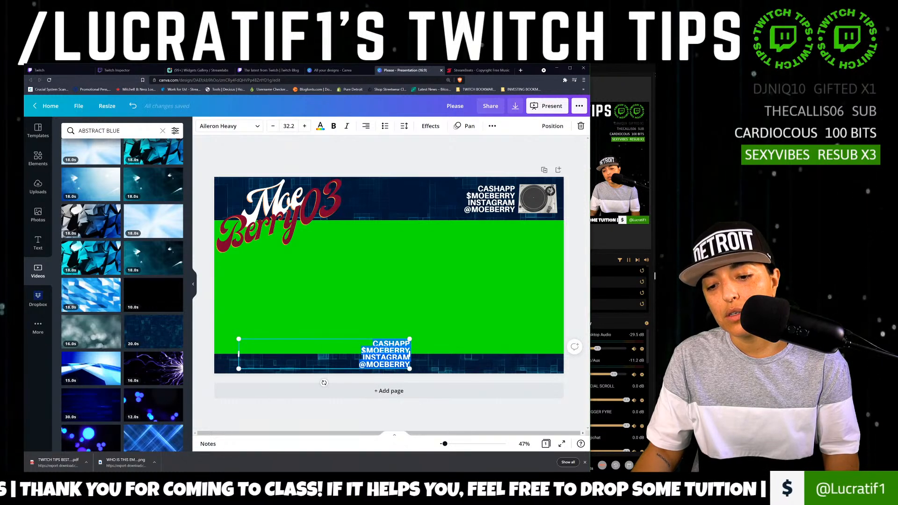
type("LIVE")
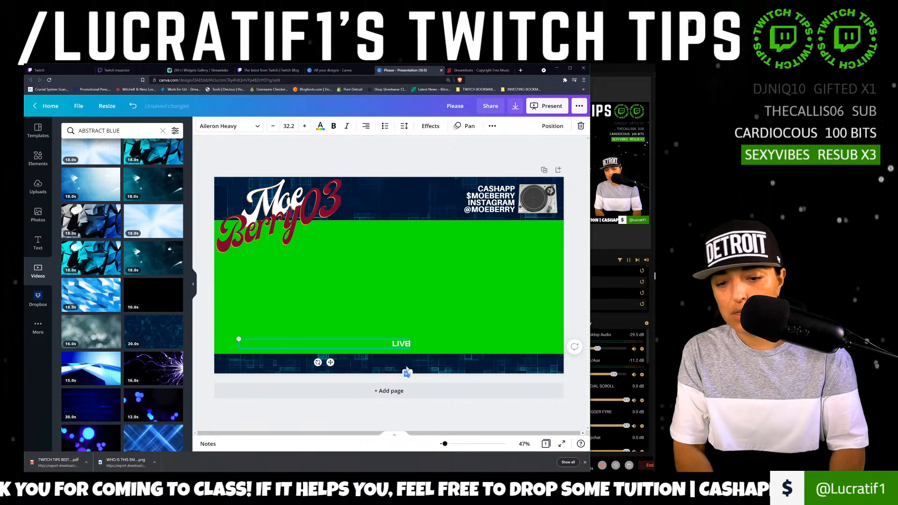
type(" ON TWITCH")
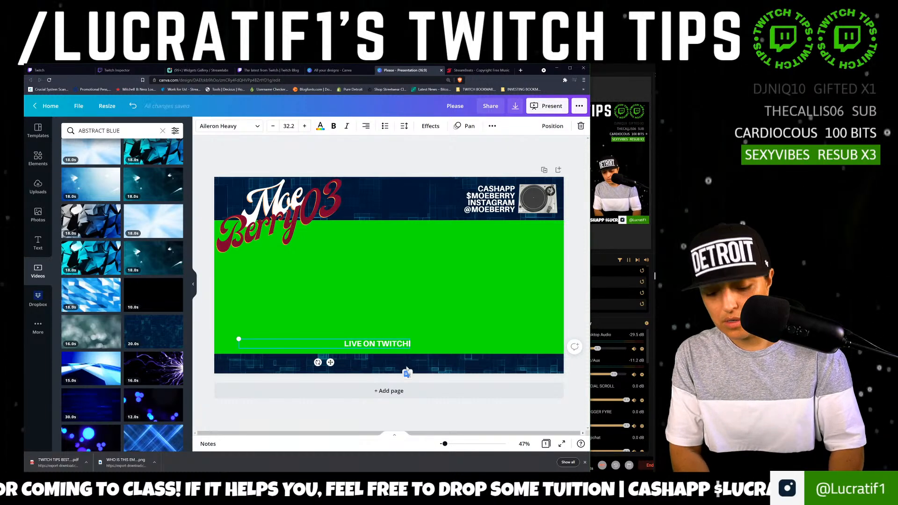
type(" MON/WED")
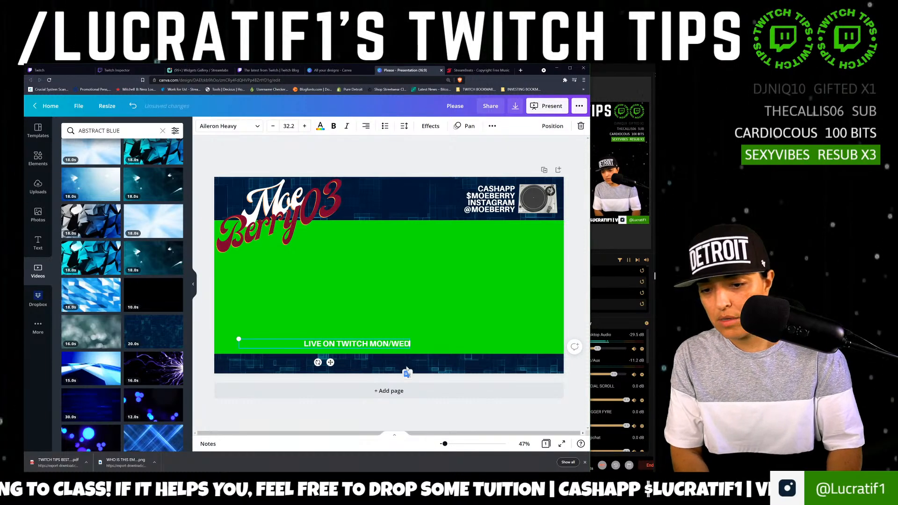
type("/")
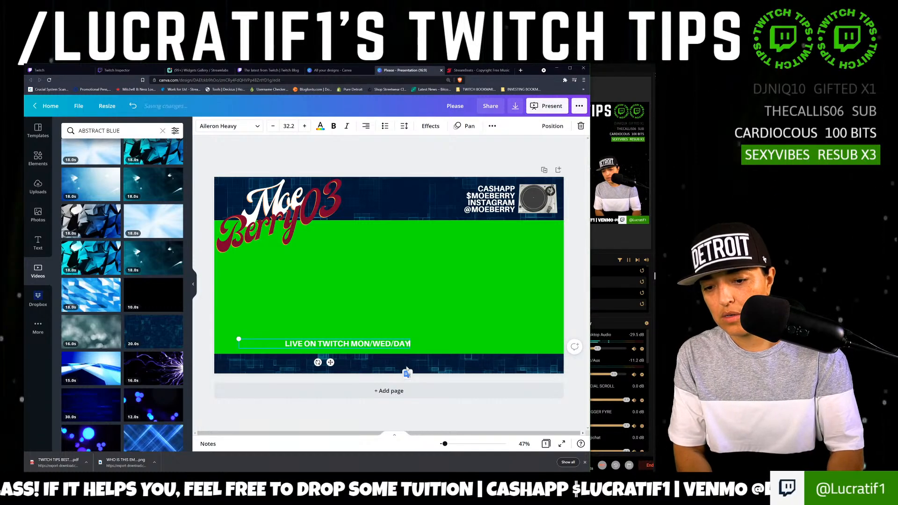
type("FRI AT")
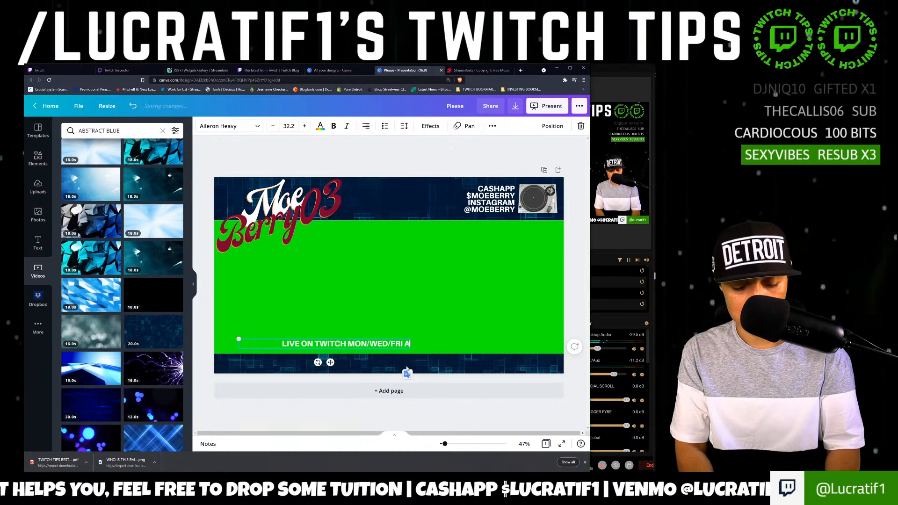
type("AM PST")
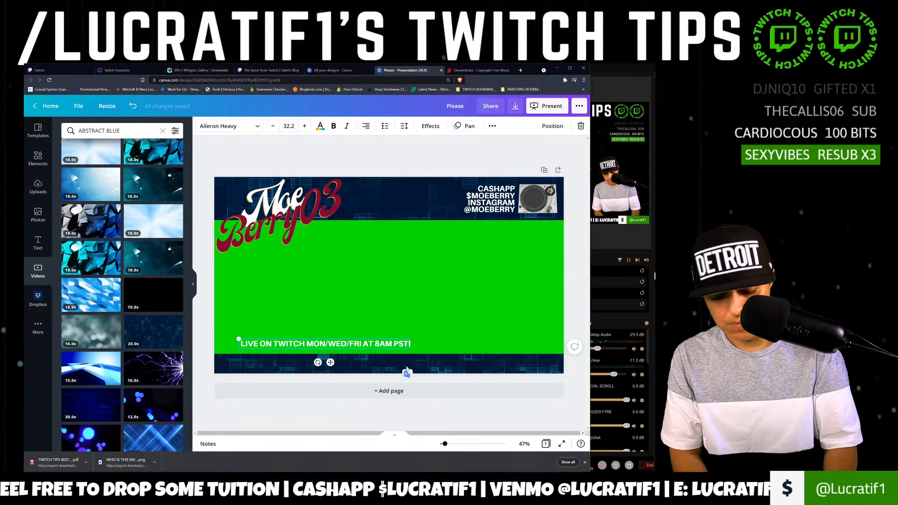
key("Escape")
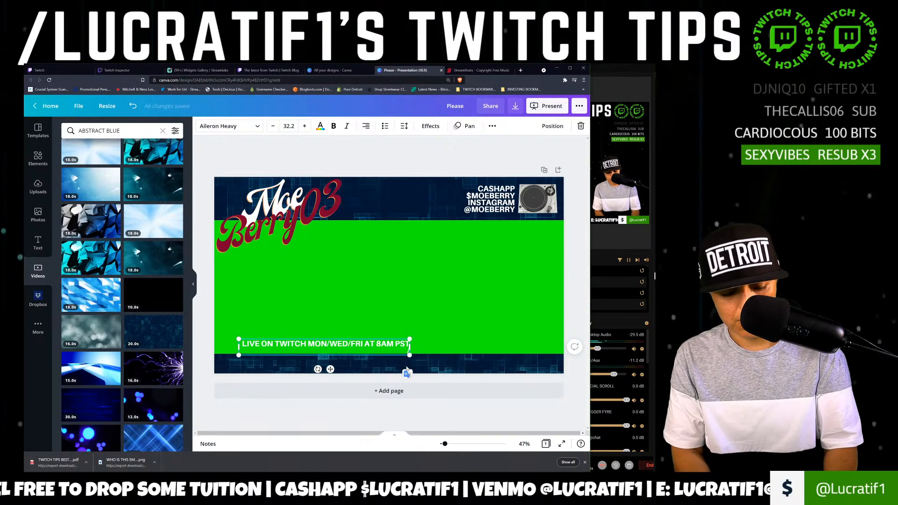
type("/ 11AM EST")
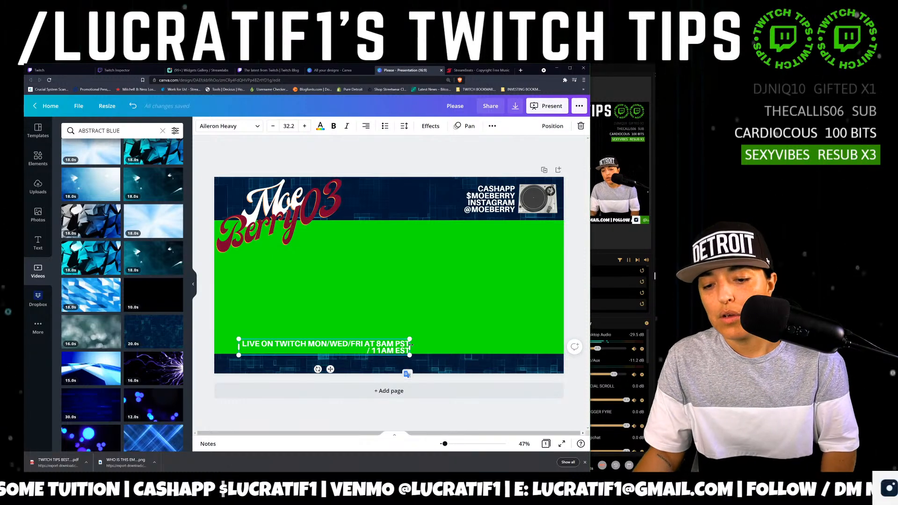
Widen the schedule text to one line, place it in the bottom strip, and give it a Pan animation.
left_click_drag(409, 347, 457, 348)
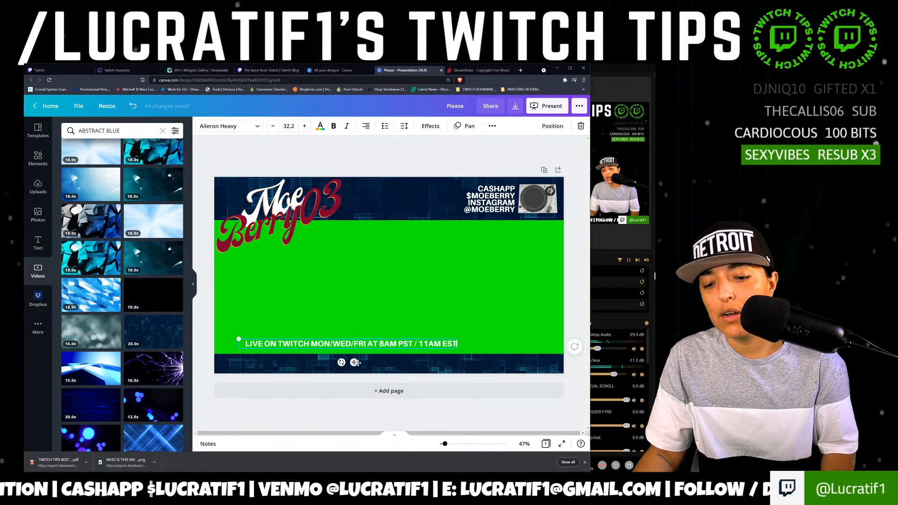
left_click_drag(354, 362, 393, 385)
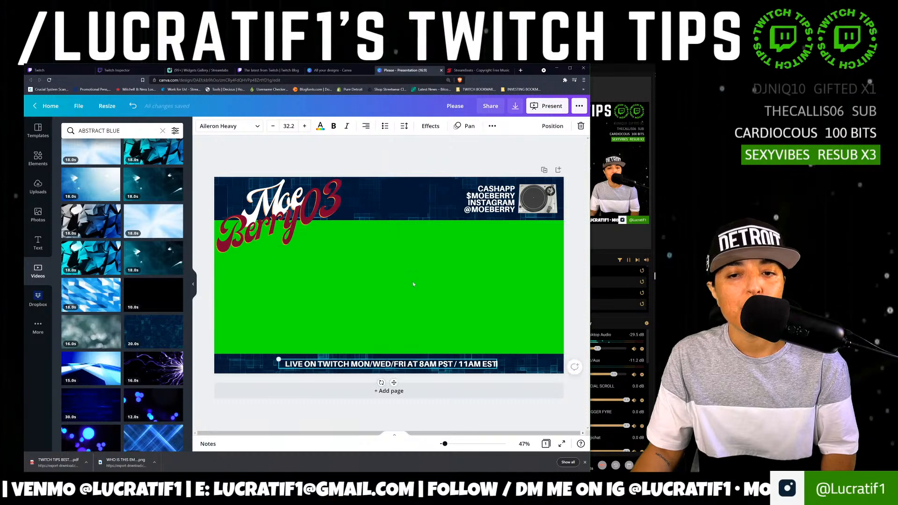
left_click(464, 126)
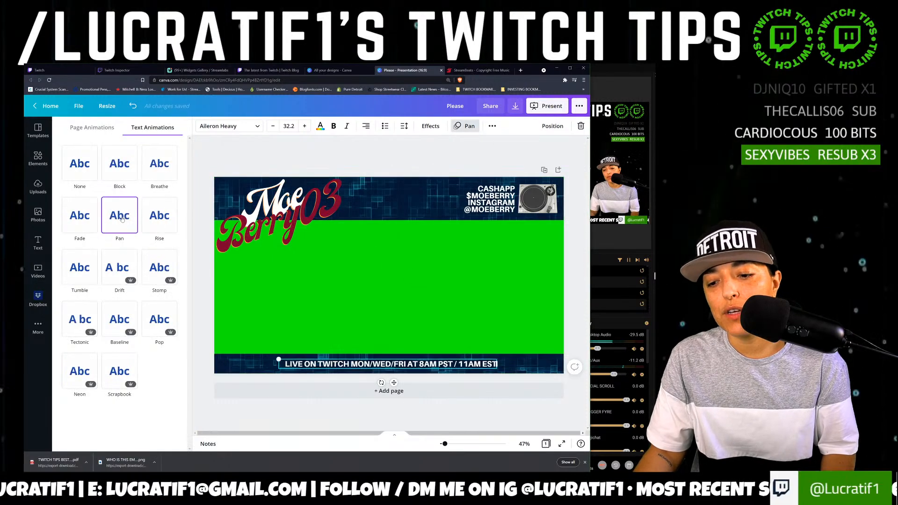
Preview the header video playing in the banner.
left_click(385, 194)
left_click(388, 145)
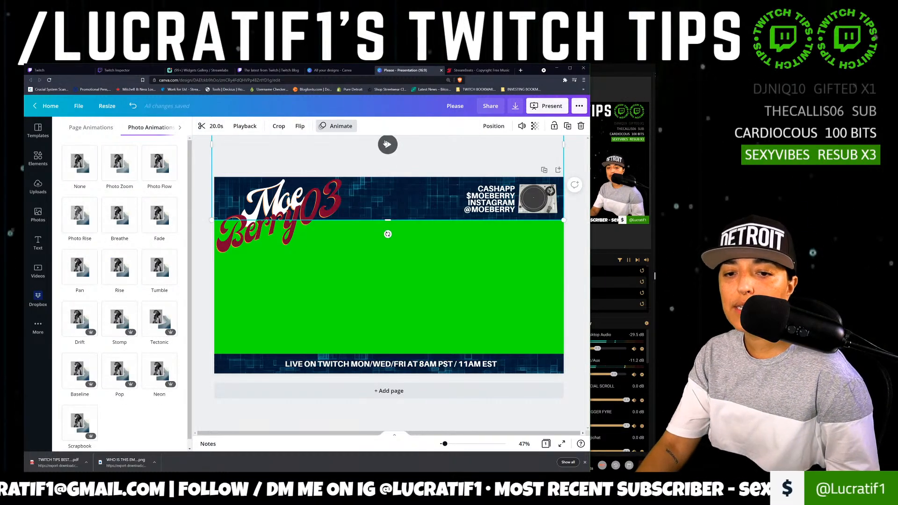
left_click(464, 290)
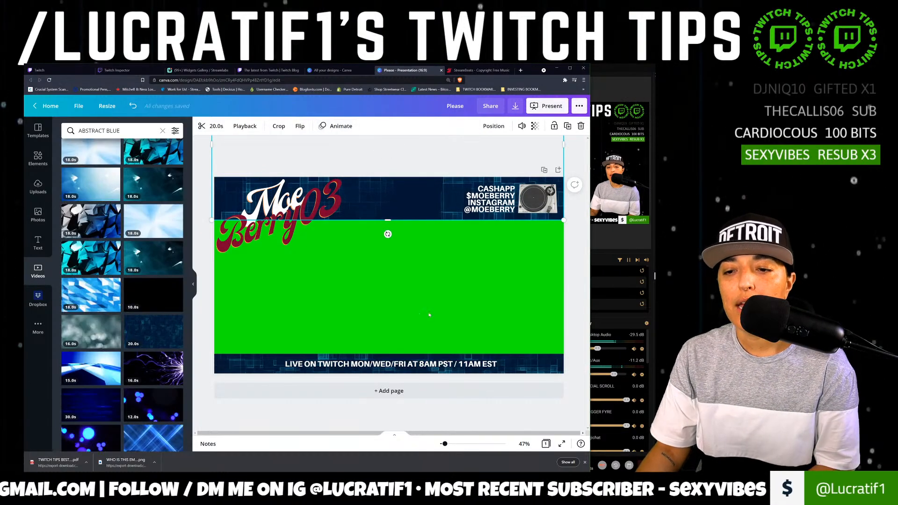
left_click(528, 253)
Download the banner as an MP4 Video and close the Streambeats tab.
left_click(514, 107)
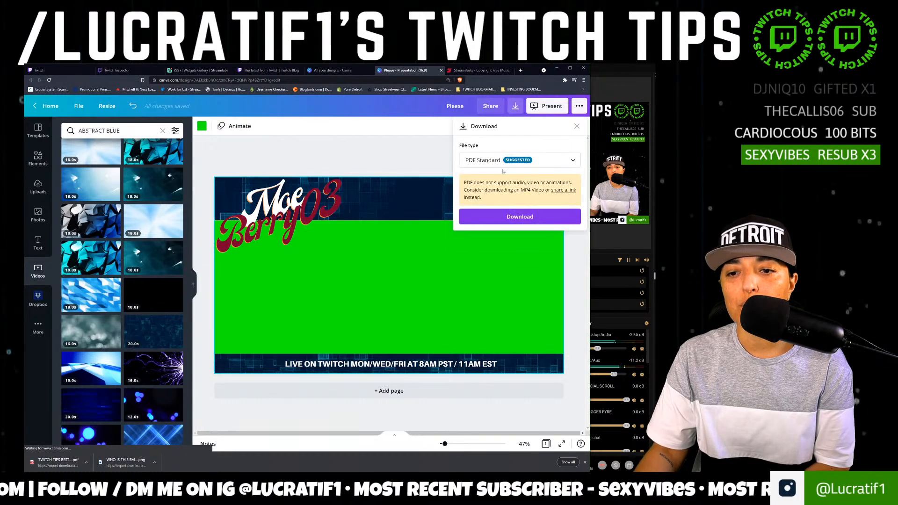
left_click(514, 161)
left_click(491, 230)
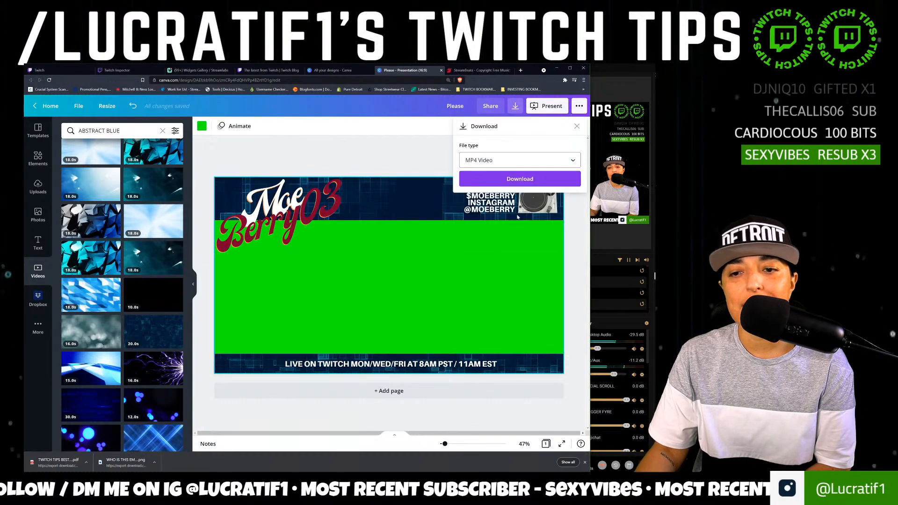
left_click(520, 180)
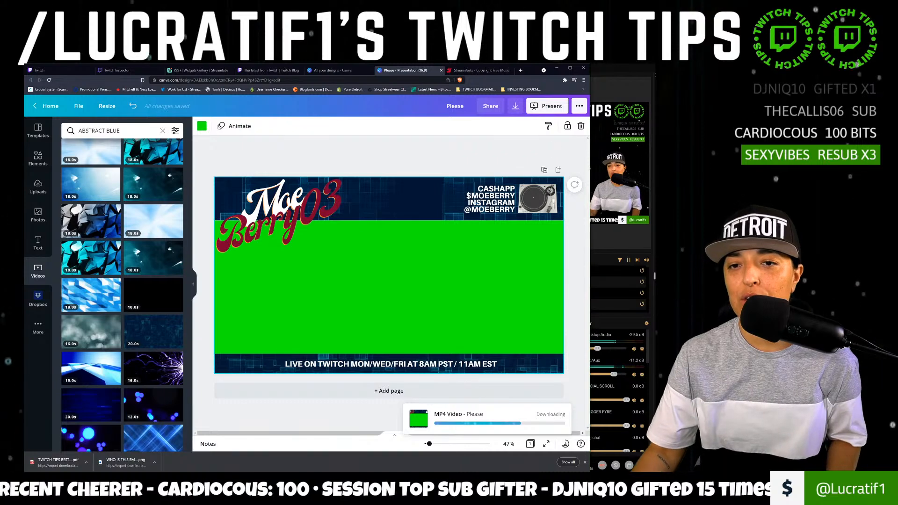
left_click(510, 70)
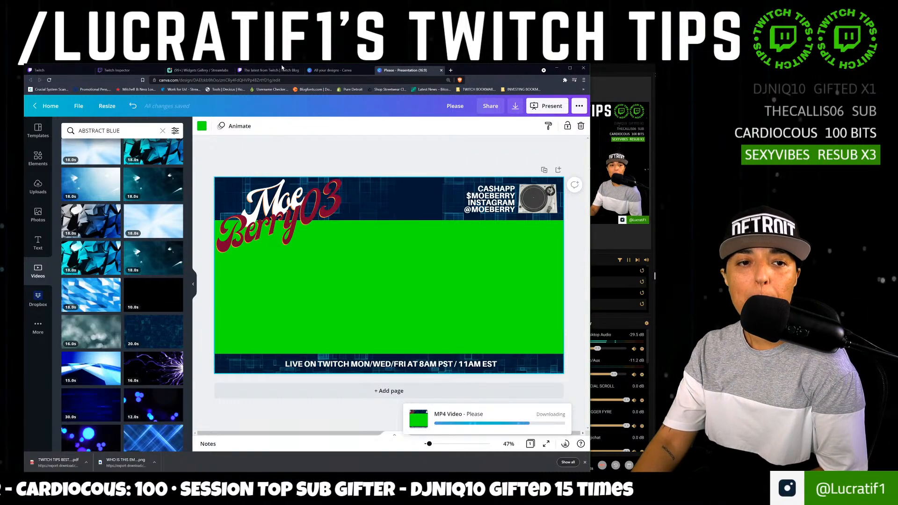
Close the Twitch Blog and Widgets Gallery tabs, check Inspector and Stream Manager, then return to Canva.
left_click(282, 71)
left_click(301, 70)
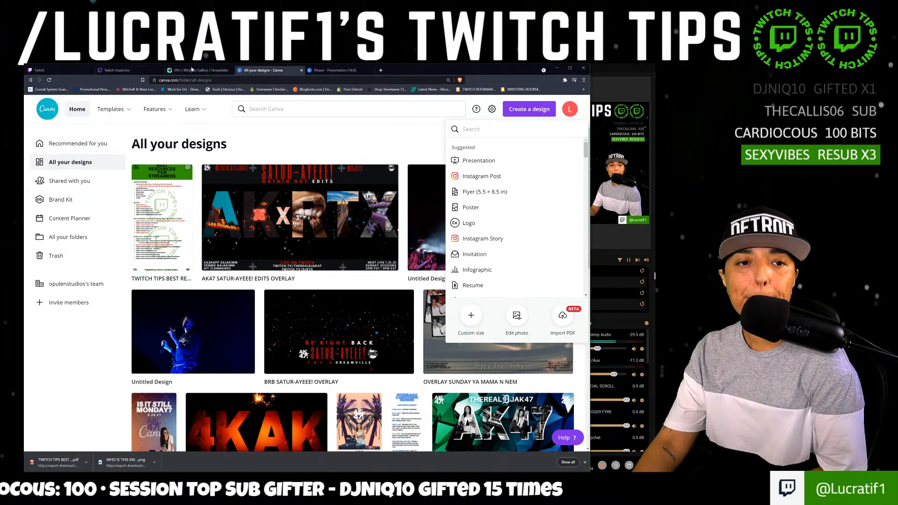
left_click(201, 70)
left_click(231, 71)
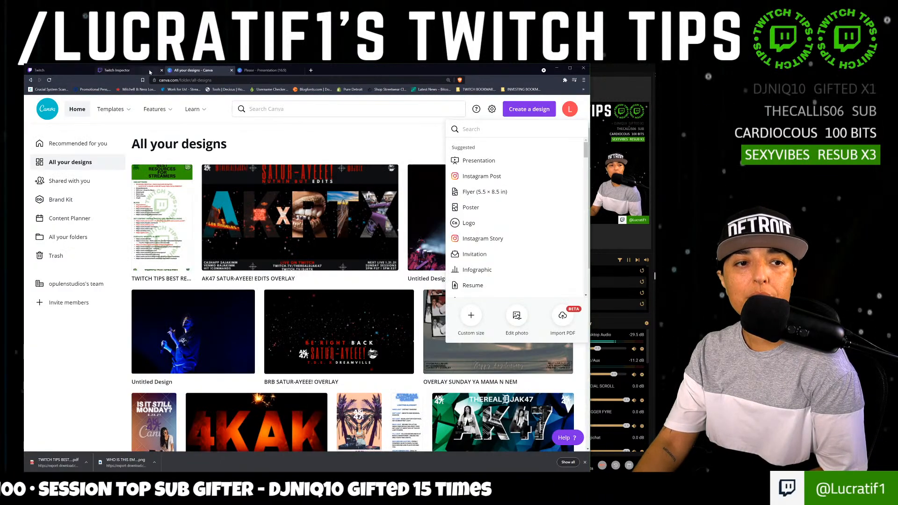
left_click(154, 70)
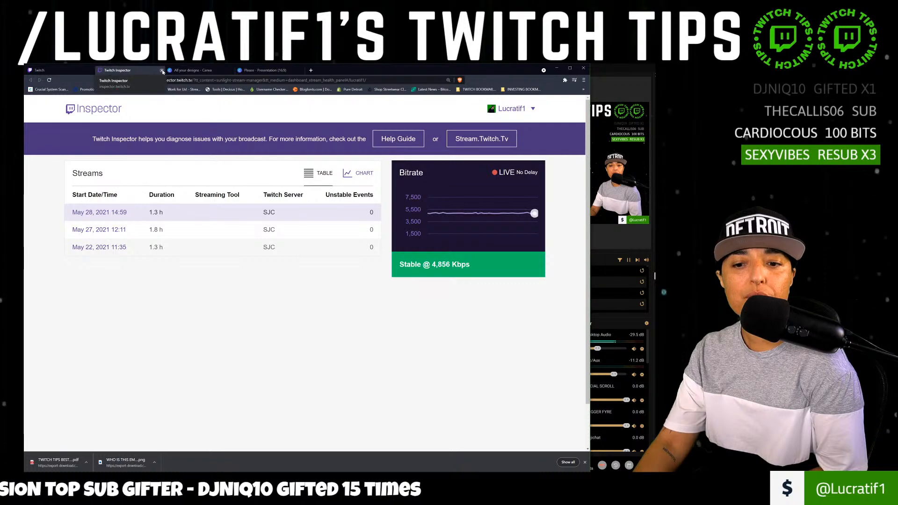
left_click(68, 71)
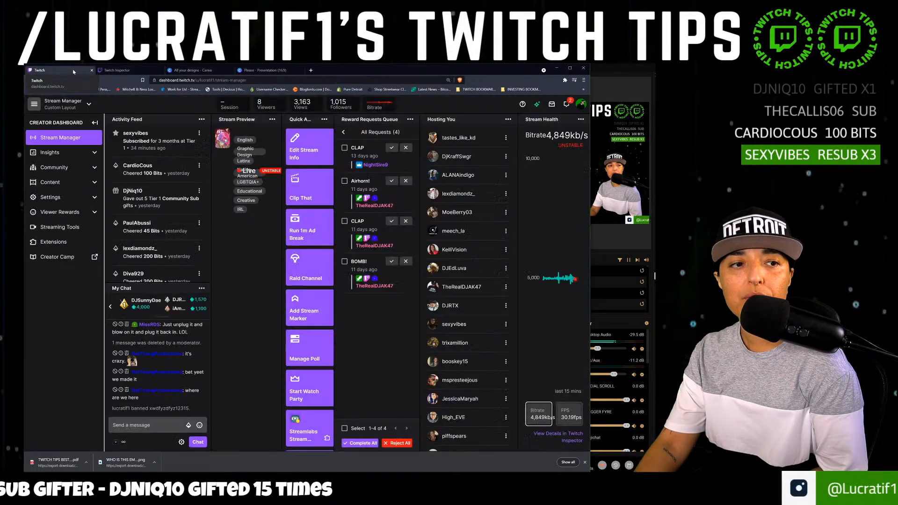
left_click(257, 71)
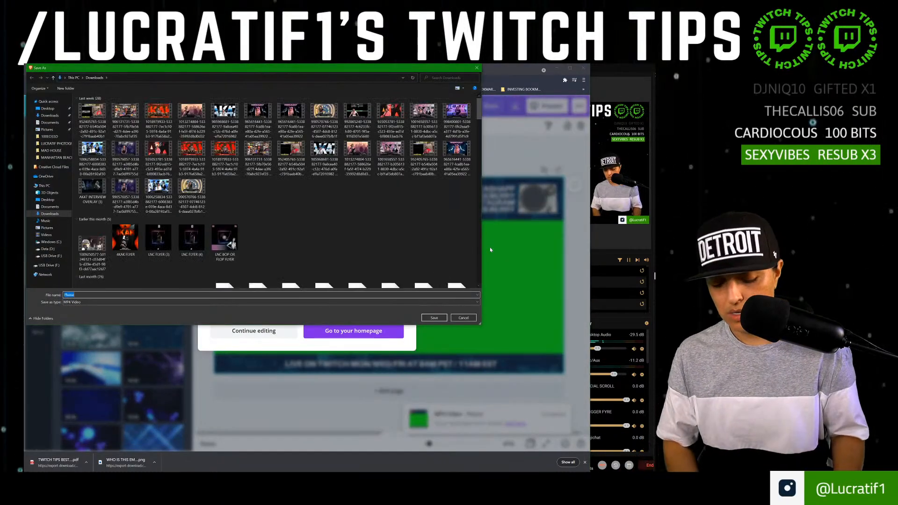
Save the exported video to Downloads as 'MOEBERRY TEST', then bring Streamlabs OBS forward.
type("MOE")
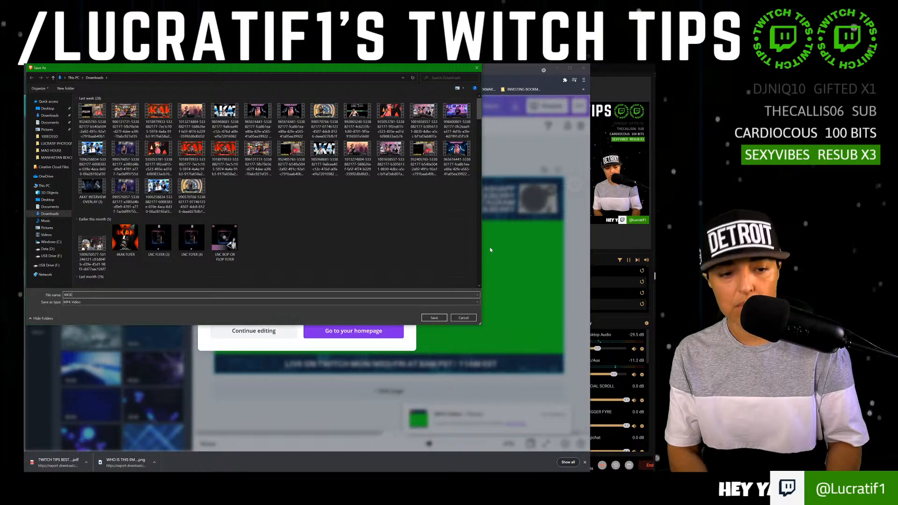
type("BERRY")
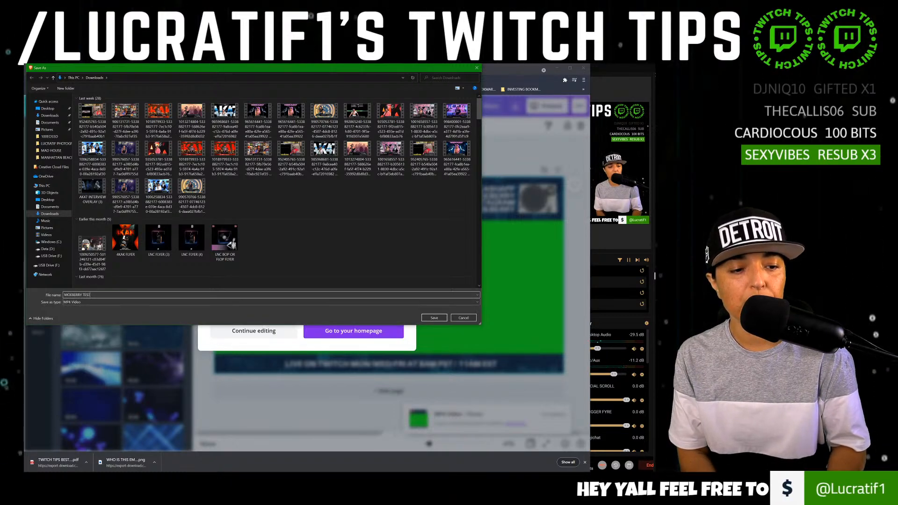
type(" TEST")
key("Return")
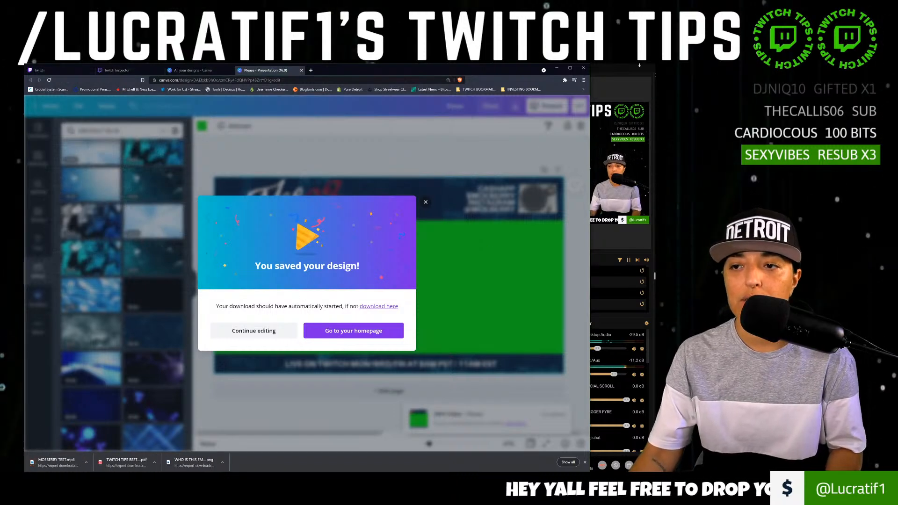
left_click(636, 68)
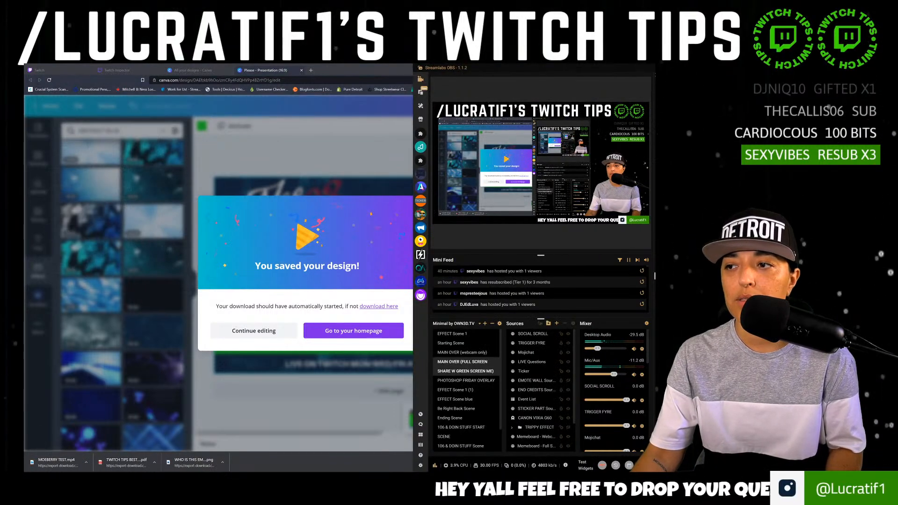
Maximize Streamlabs OBS and add a new Media Source named 'MOEBERRY OVERLAY'.
left_click(640, 68)
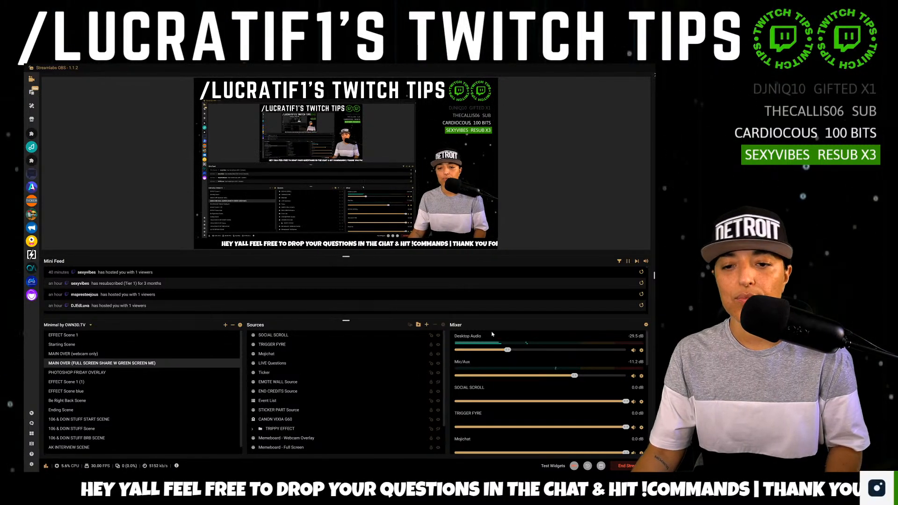
left_click(426, 325)
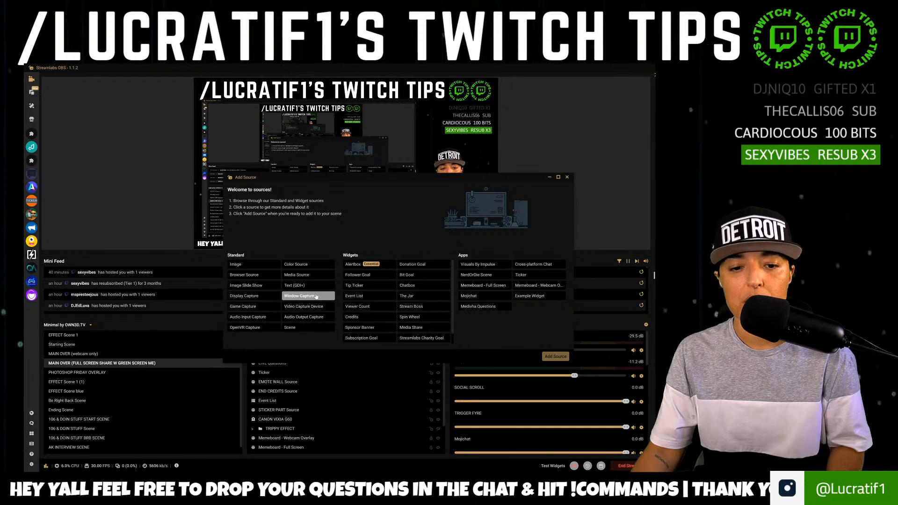
left_click(301, 275)
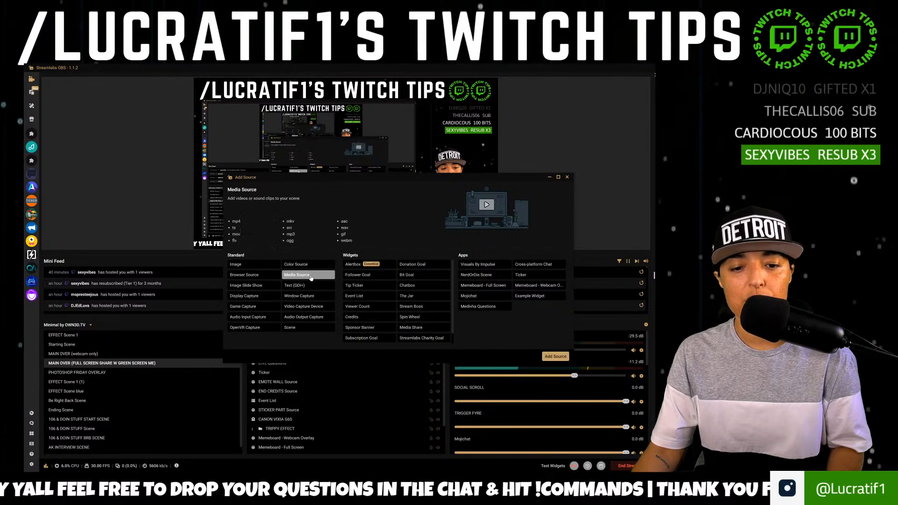
left_click(555, 356)
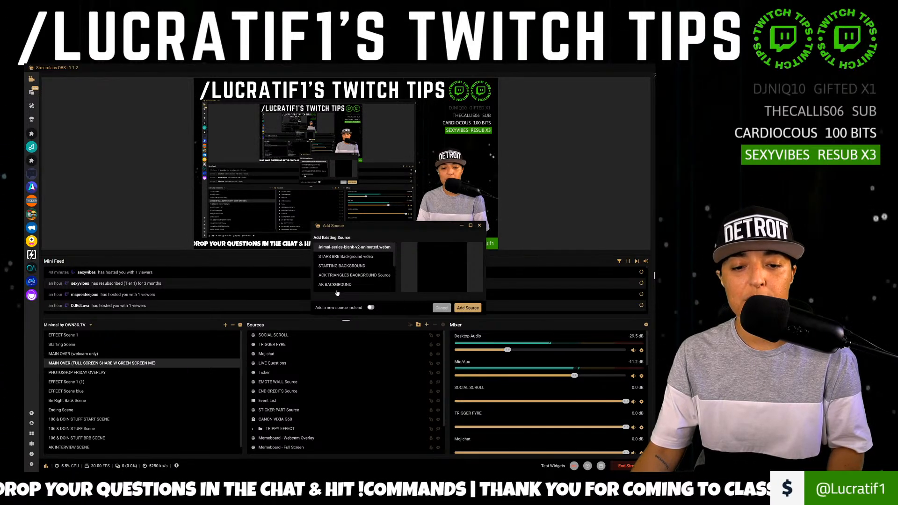
left_click(370, 308)
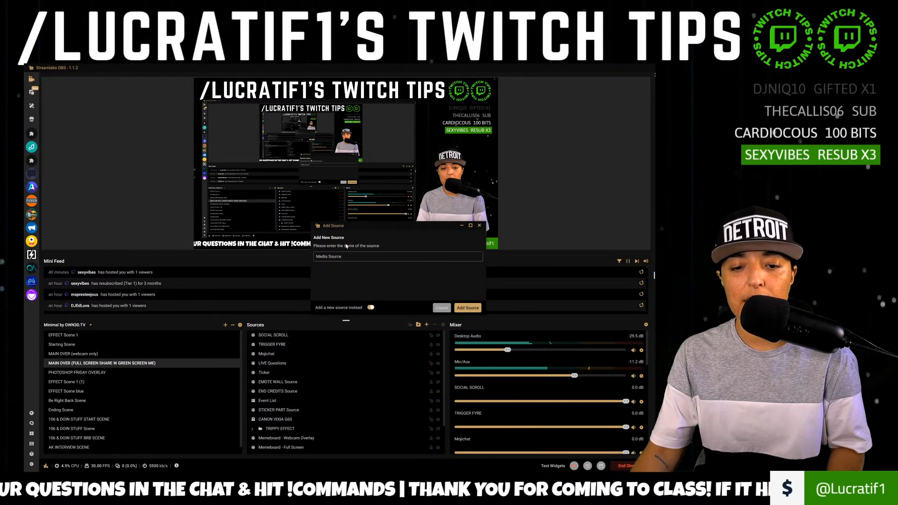
type("MOEBERRY")
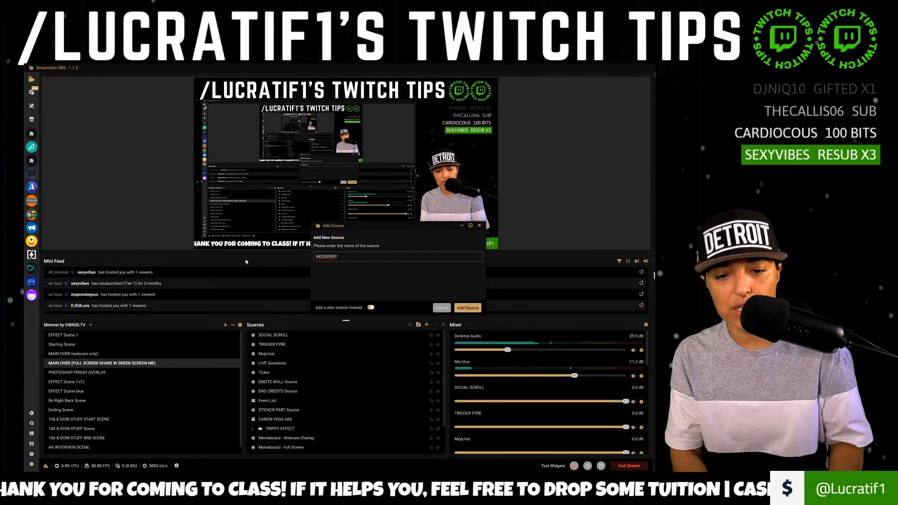
type("OVERLAY")
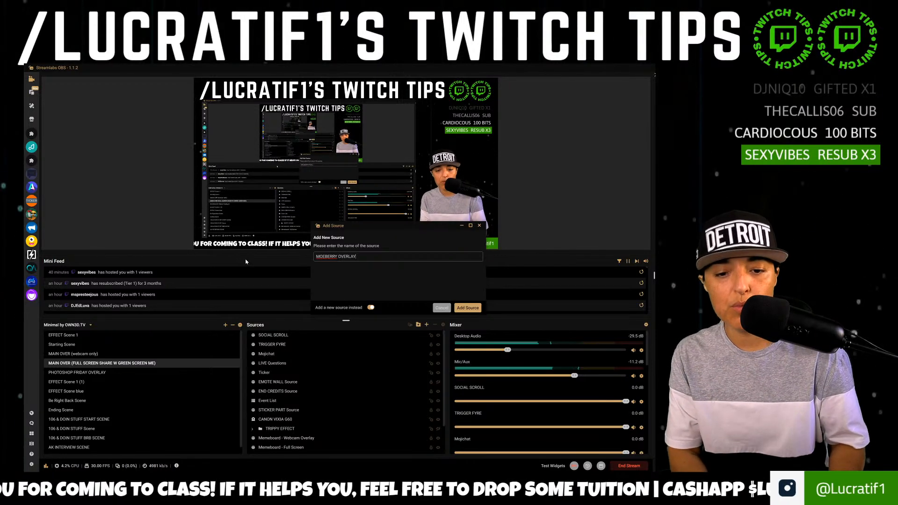
left_click(465, 309)
Load the MOEBERRY TEST video file into the media source.
left_click(472, 238)
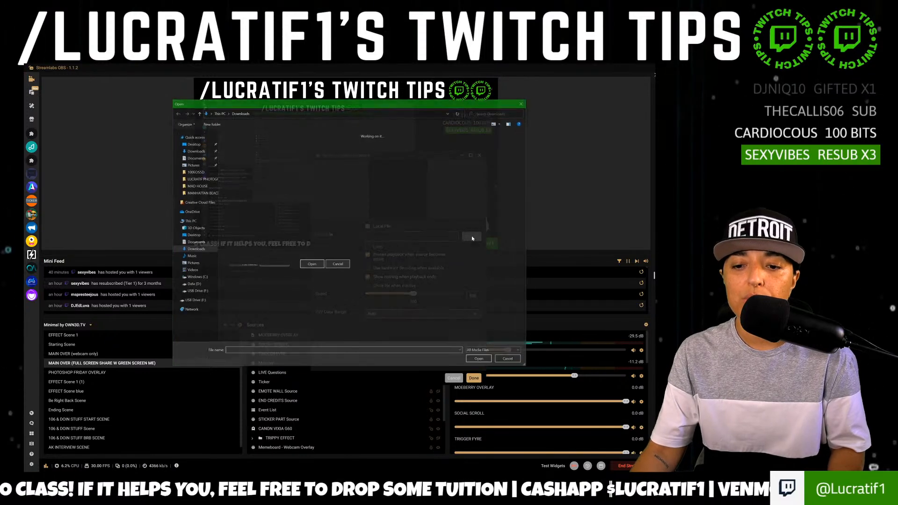
left_click(239, 156)
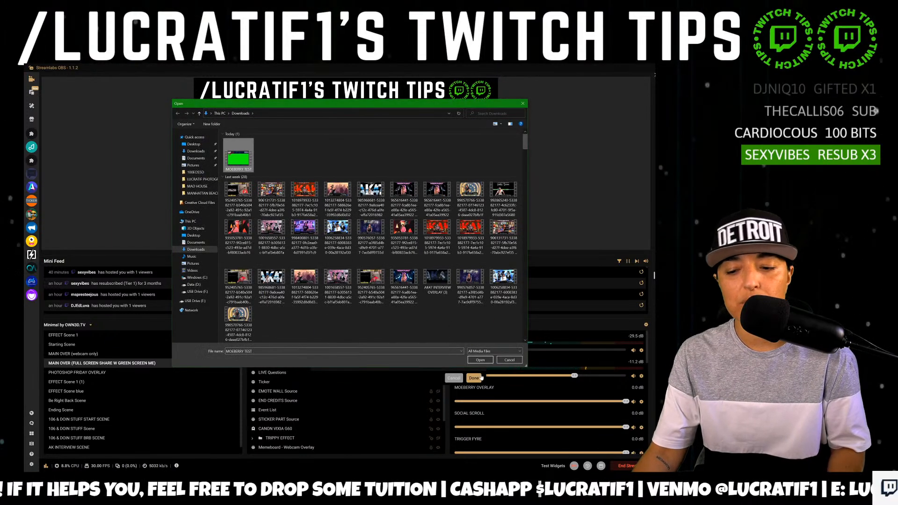
left_click(480, 360)
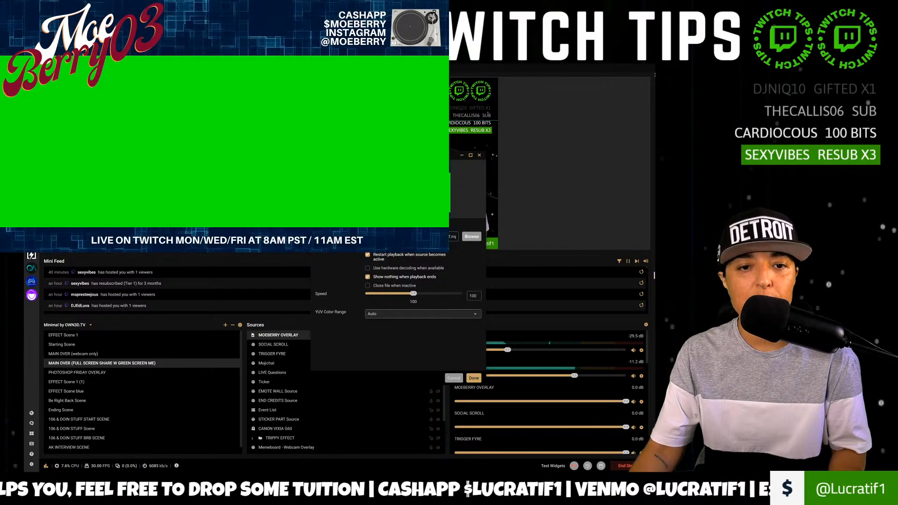
Give MOEBERRY OVERLAY a green Chroma Key filter with similarity 400, then toggle its visibility.
left_click(473, 378)
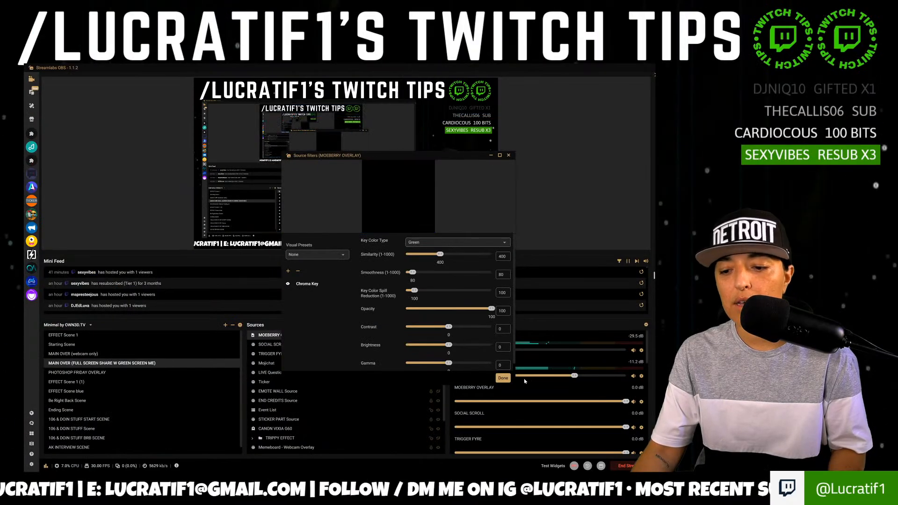
left_click(502, 378)
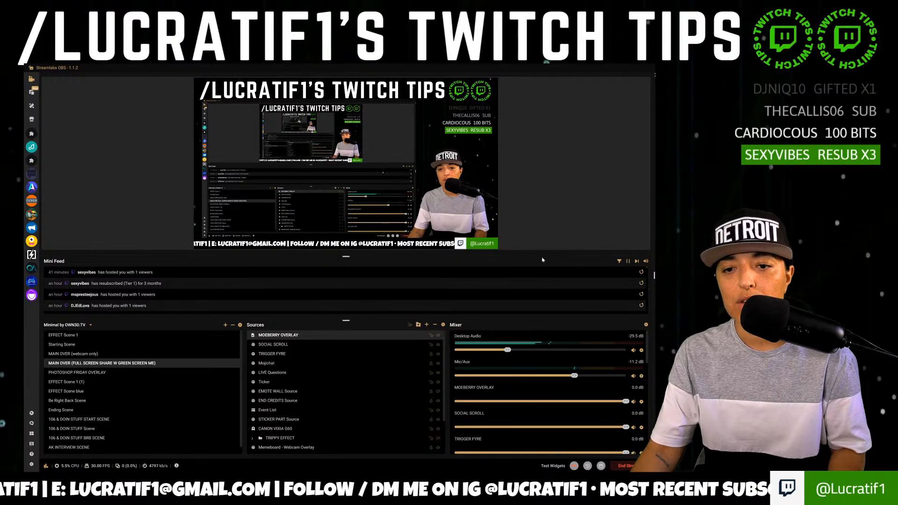
left_click(438, 336)
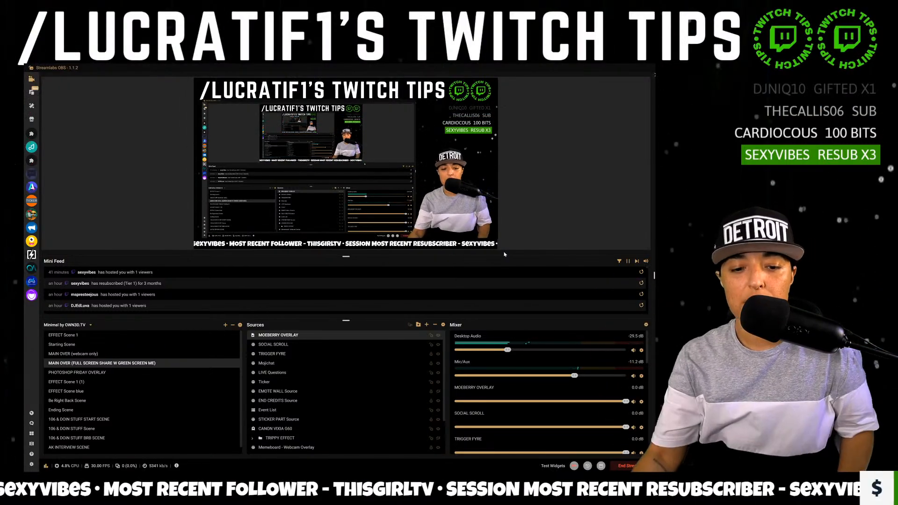
Turn on Loop in MOEBERRY OVERLAY's properties, then hide the overlay from the scene.
right_click(349, 336)
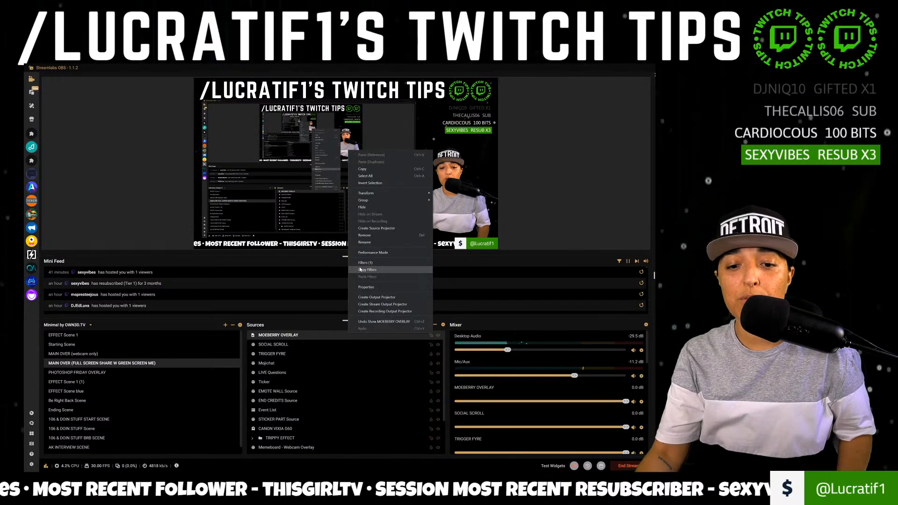
left_click(367, 287)
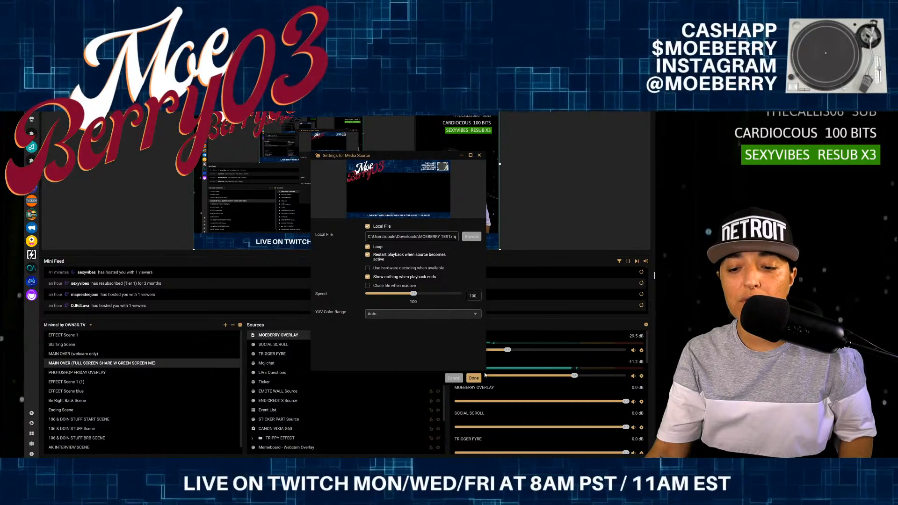
left_click(474, 378)
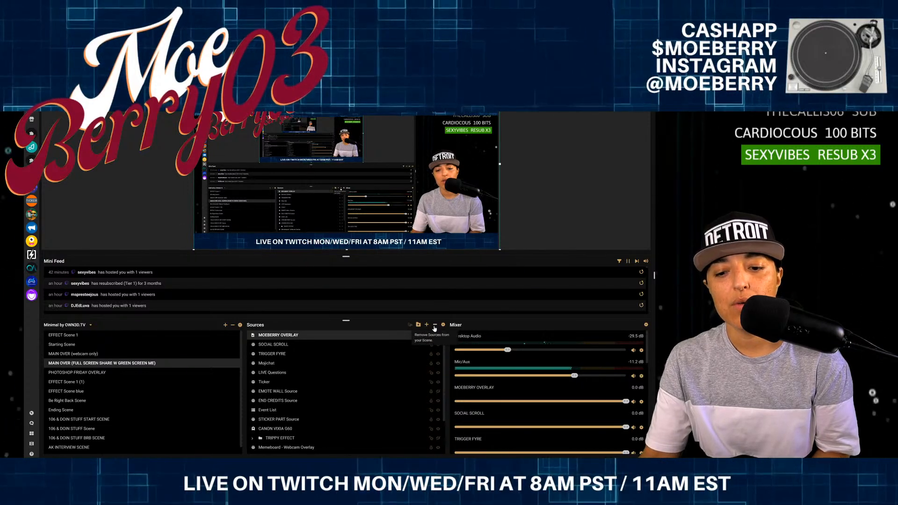
left_click(438, 335)
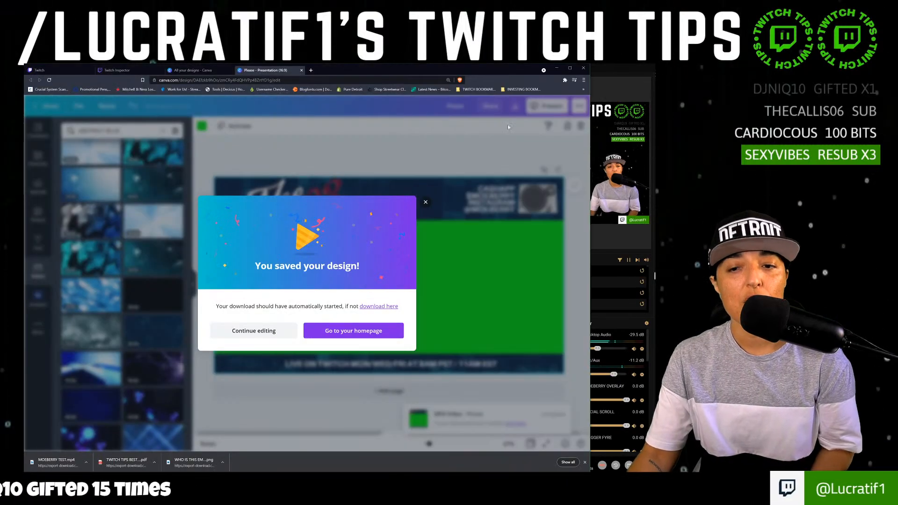
Narrow the browser beside Streamlabs OBS, dismiss the saved-design message, close both Canva tabs, and switch to Twitch.
left_click_drag(591, 146, 415, 162)
left_click(337, 203)
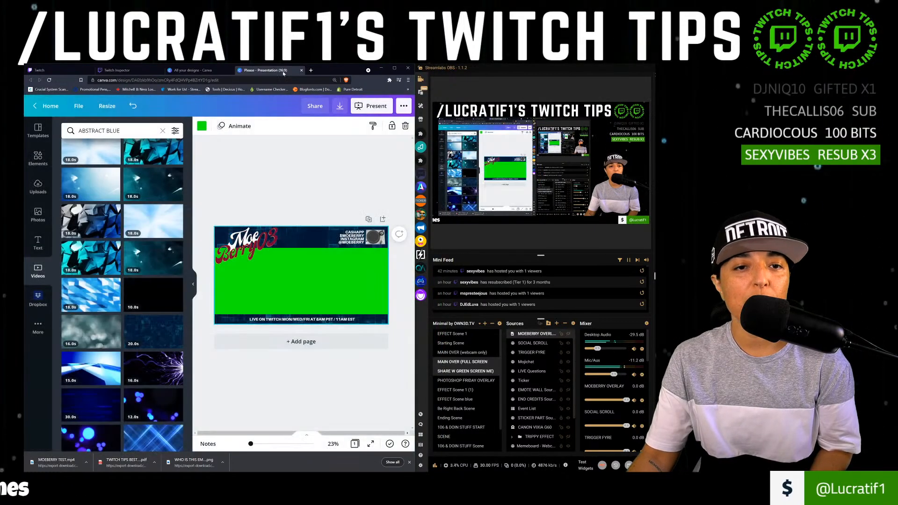
left_click(301, 70)
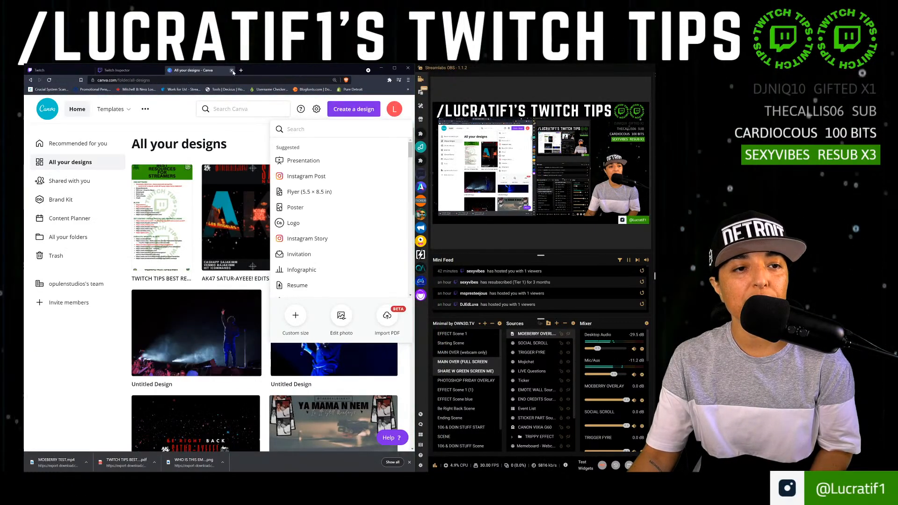
left_click(232, 71)
left_click(56, 72)
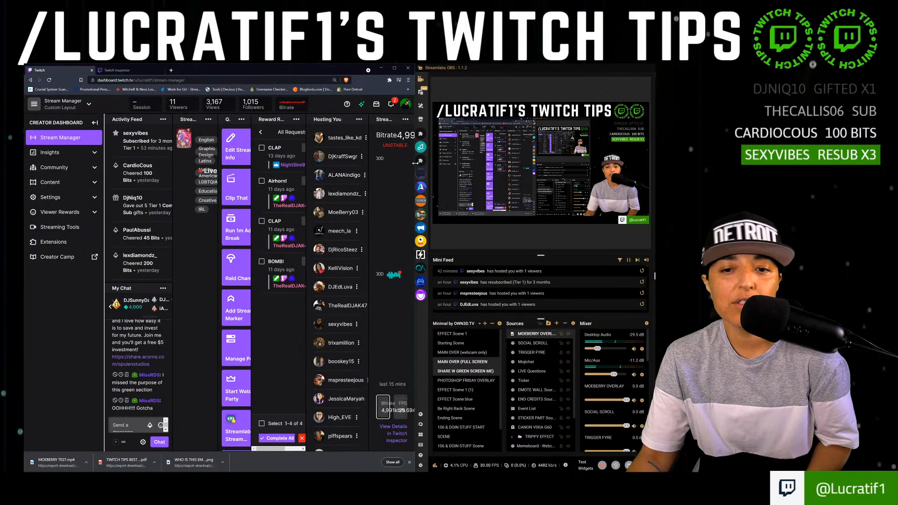
Widen the Twitch dashboard browser window to full width for the raid.
left_click_drag(415, 162, 592, 175)
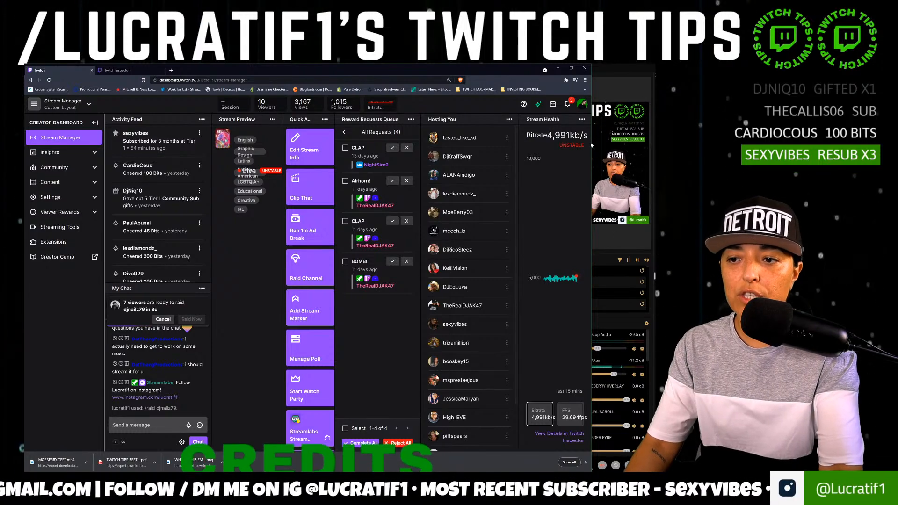
Narrow the dashboard beside Streamlabs OBS and hide the screen-share source, leaving only the Credits scene.
left_click_drag(592, 143, 420, 146)
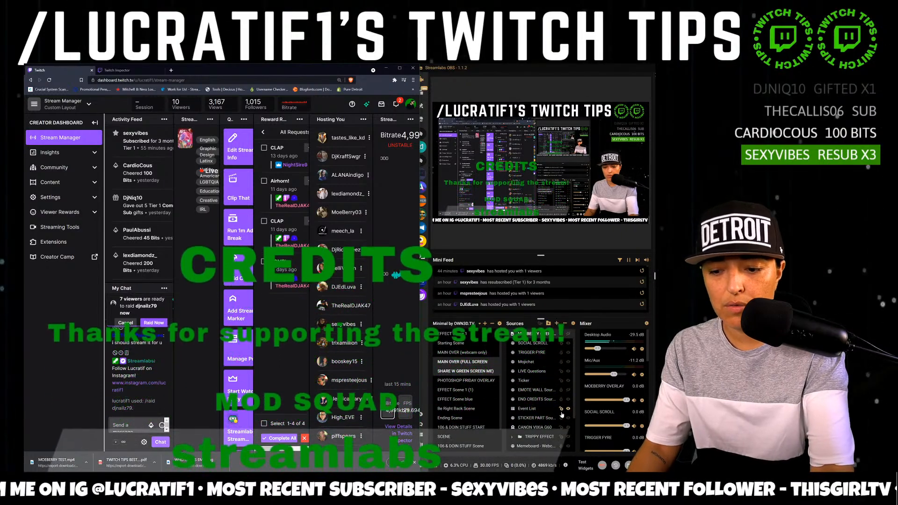
scroll(564, 431, "down", 5)
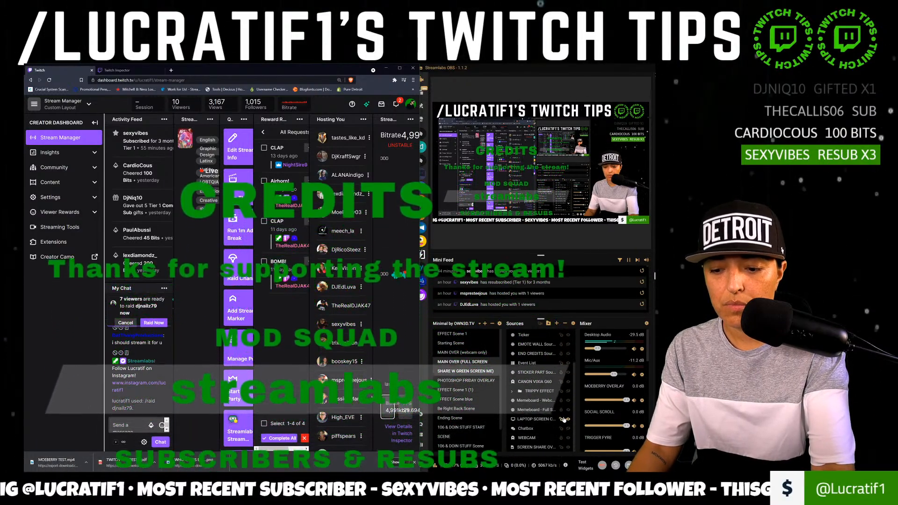
left_click(568, 427)
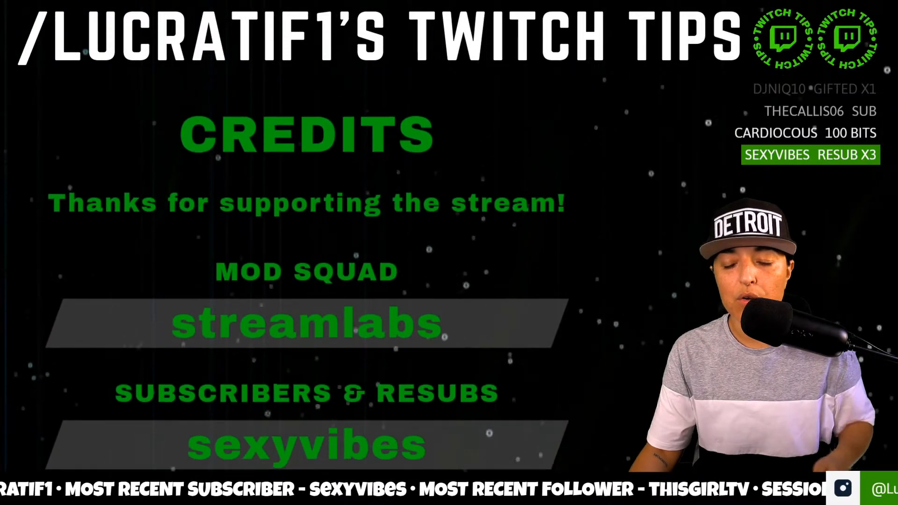